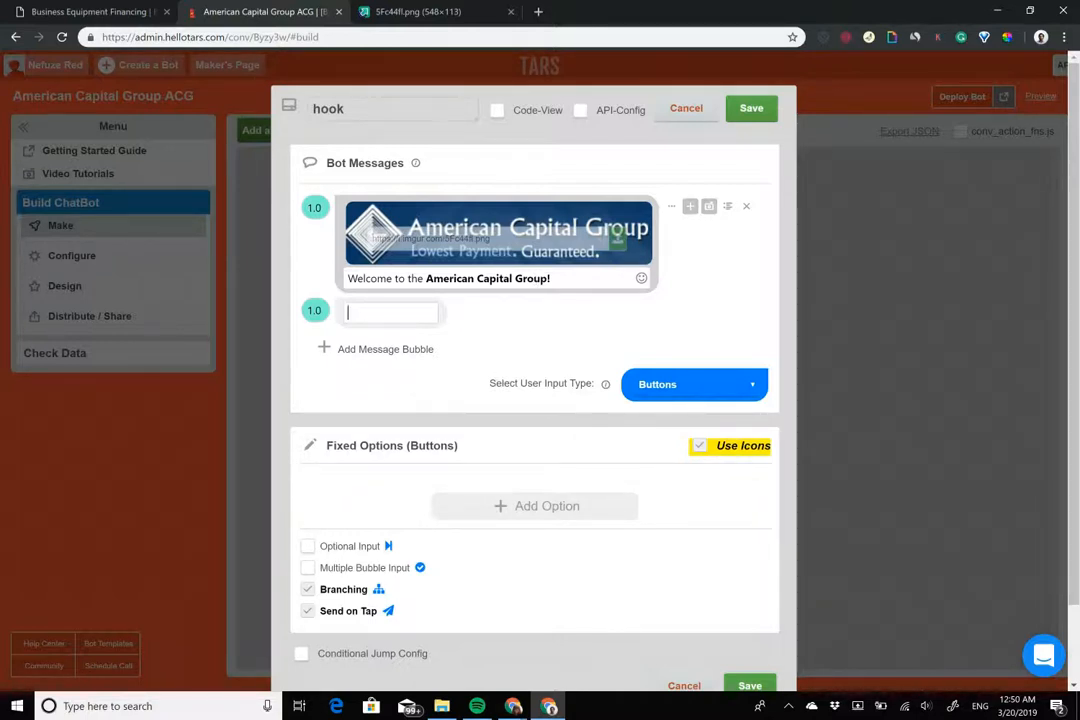
Select the welcome message text and put the caret at its end
click(495, 280)
right_click(497, 288)
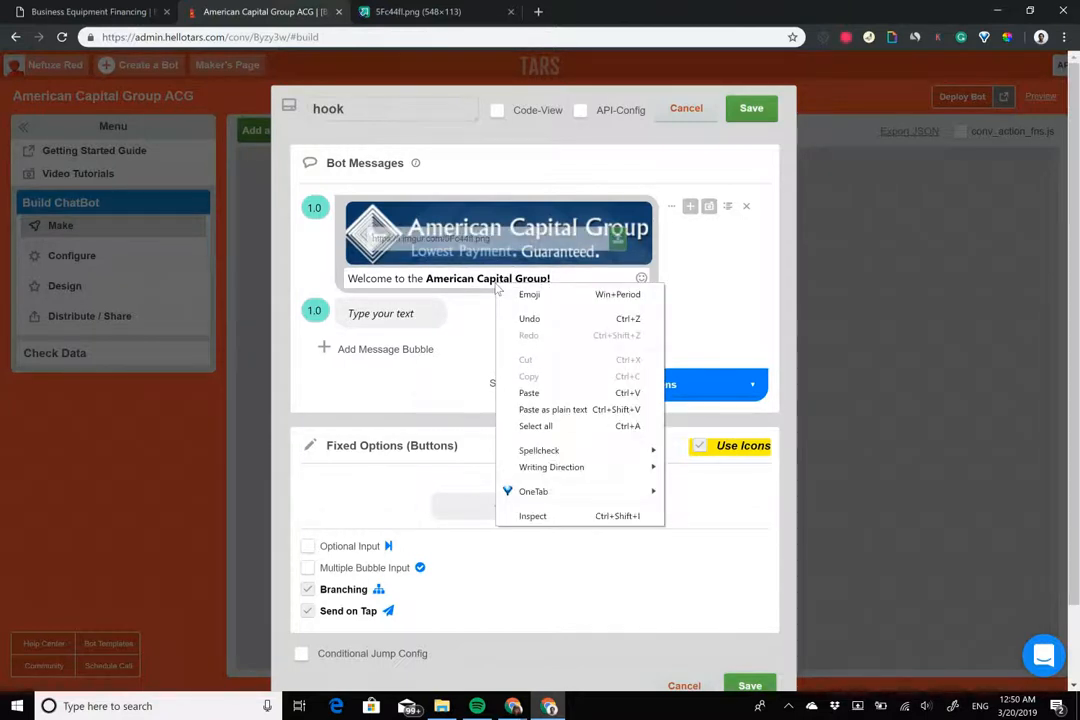
click(477, 282)
right_click(479, 289)
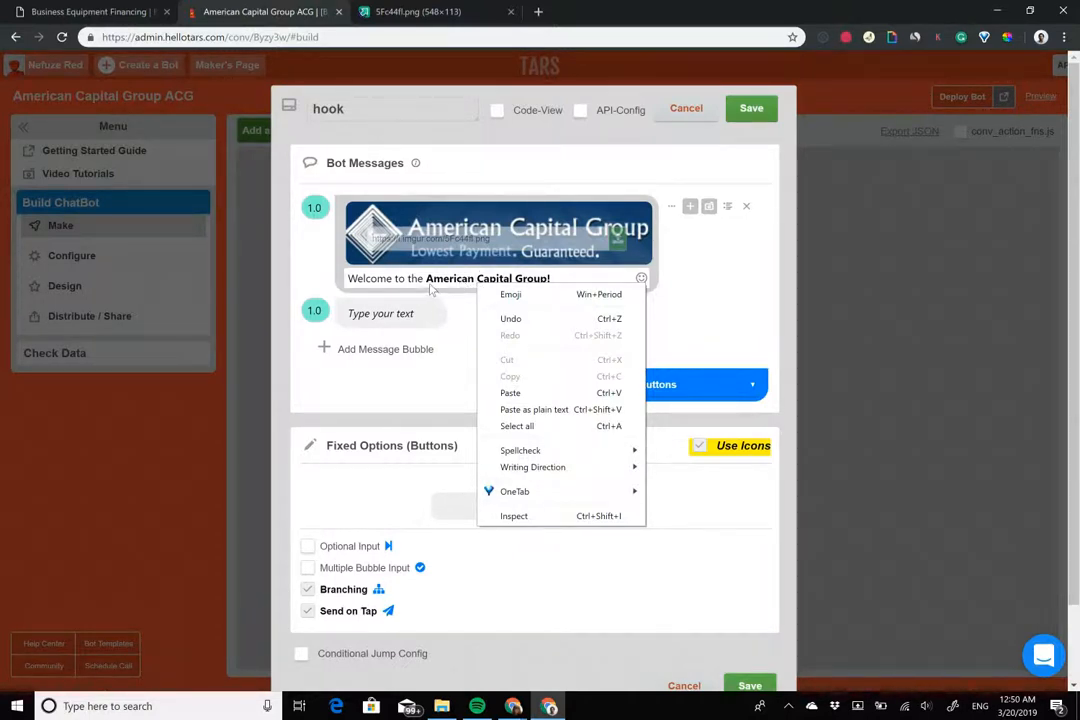
click(431, 284)
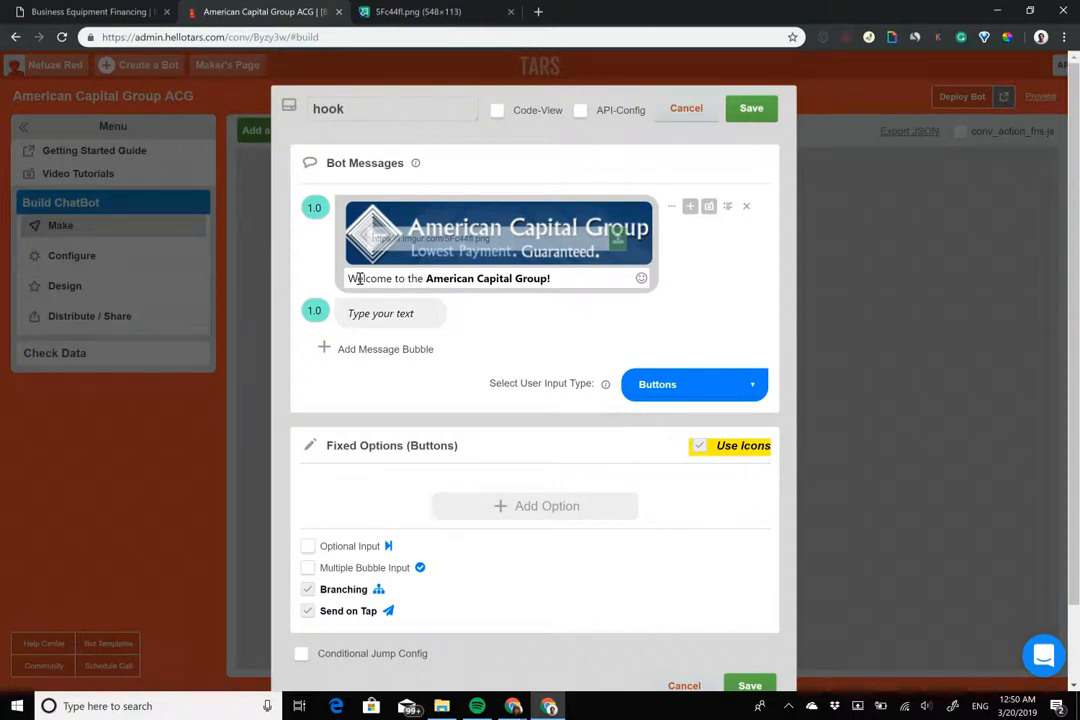
drag(356, 280, 551, 280)
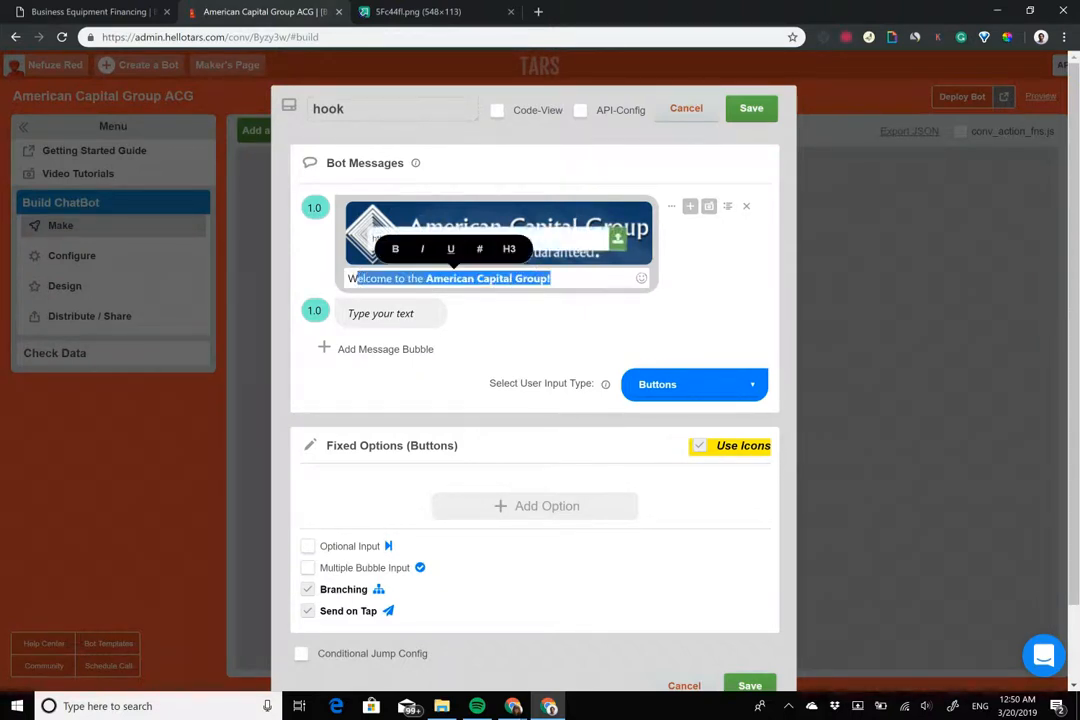
key(Right)
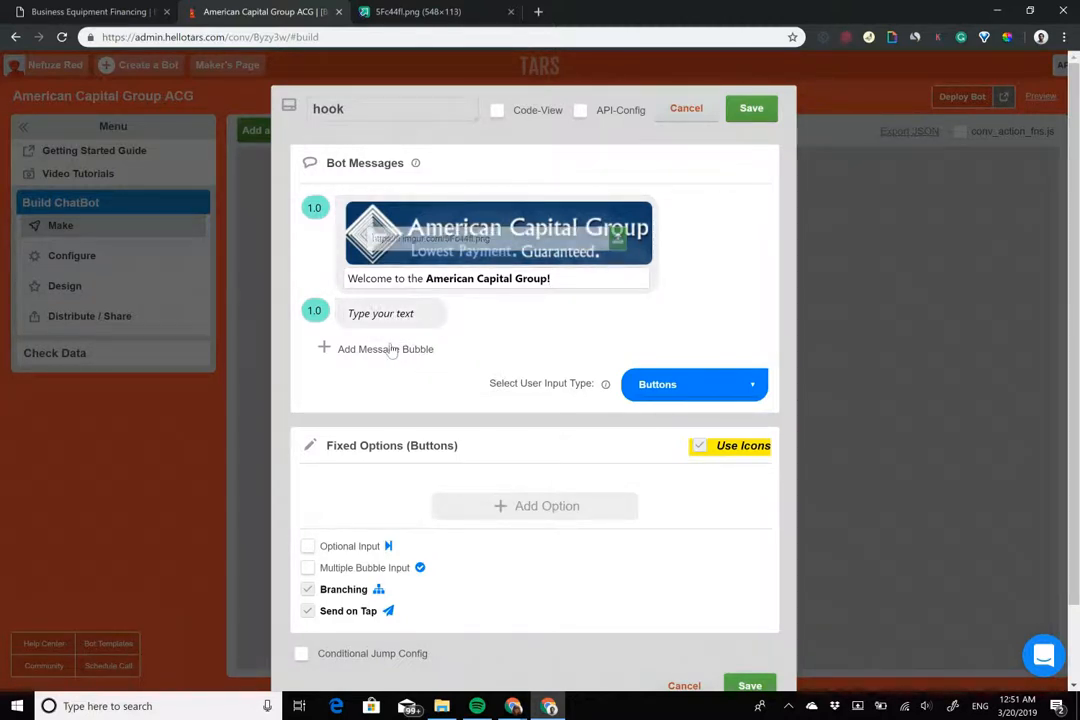
Check the pre-approval heading and tagline on the American Capital Group website
click(130, 15)
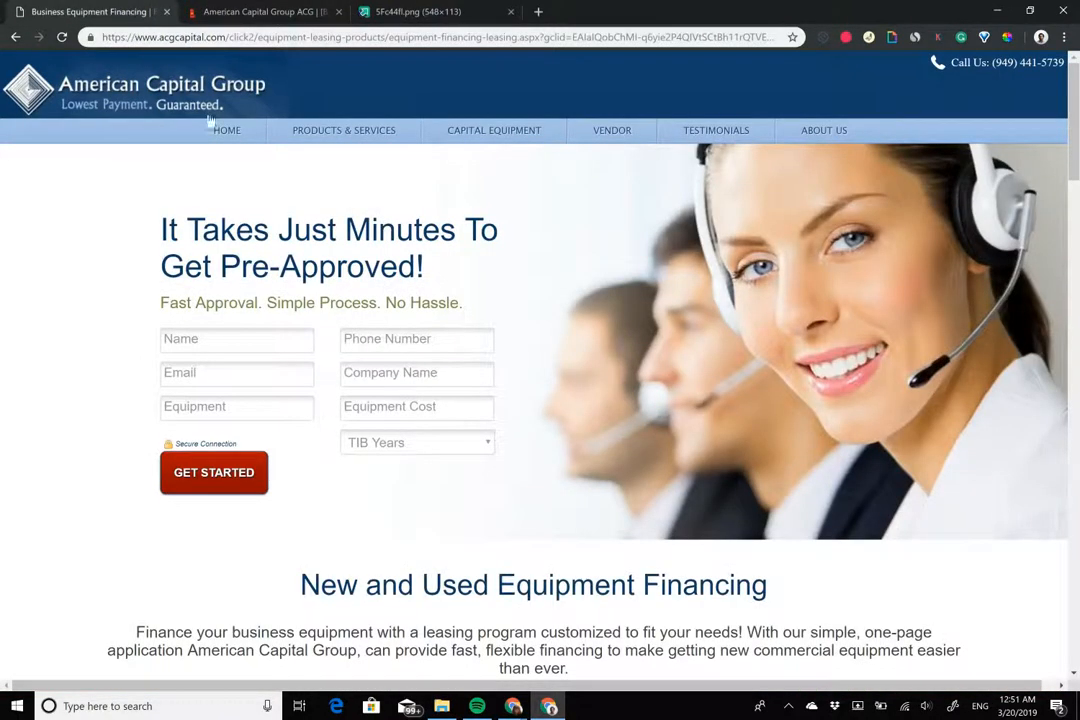
drag(150, 228, 497, 300)
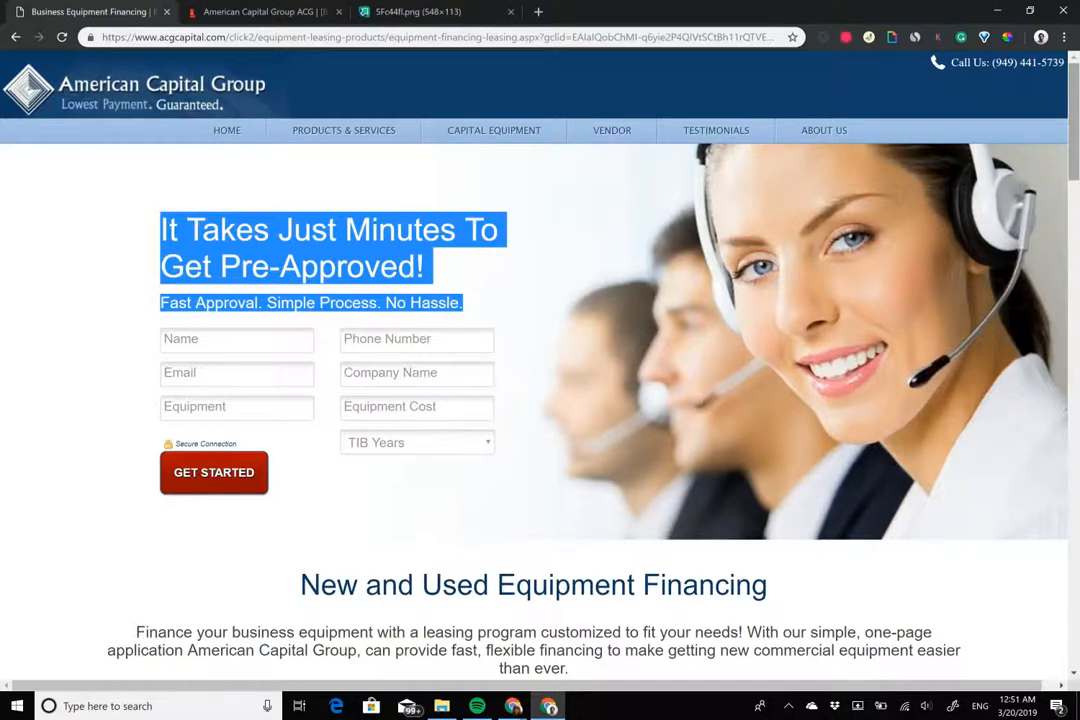
click(273, 11)
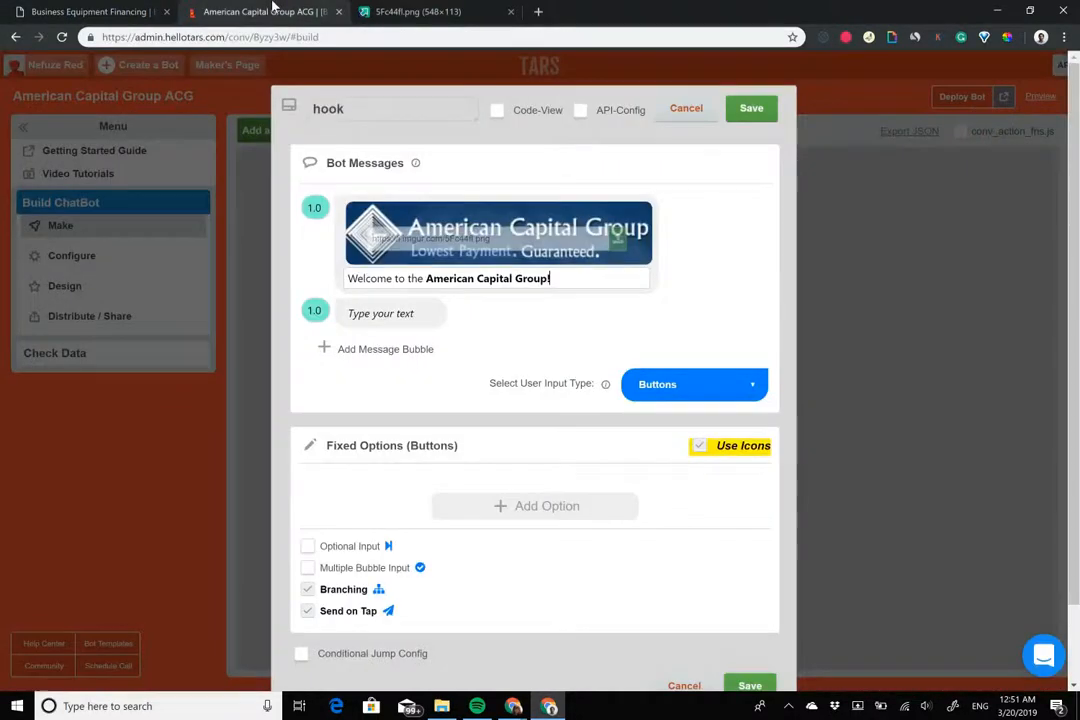
Write the second message: 'We help entrepreneurs like you grow businesses through hassle-free equipment financing'
right_click(373, 317)
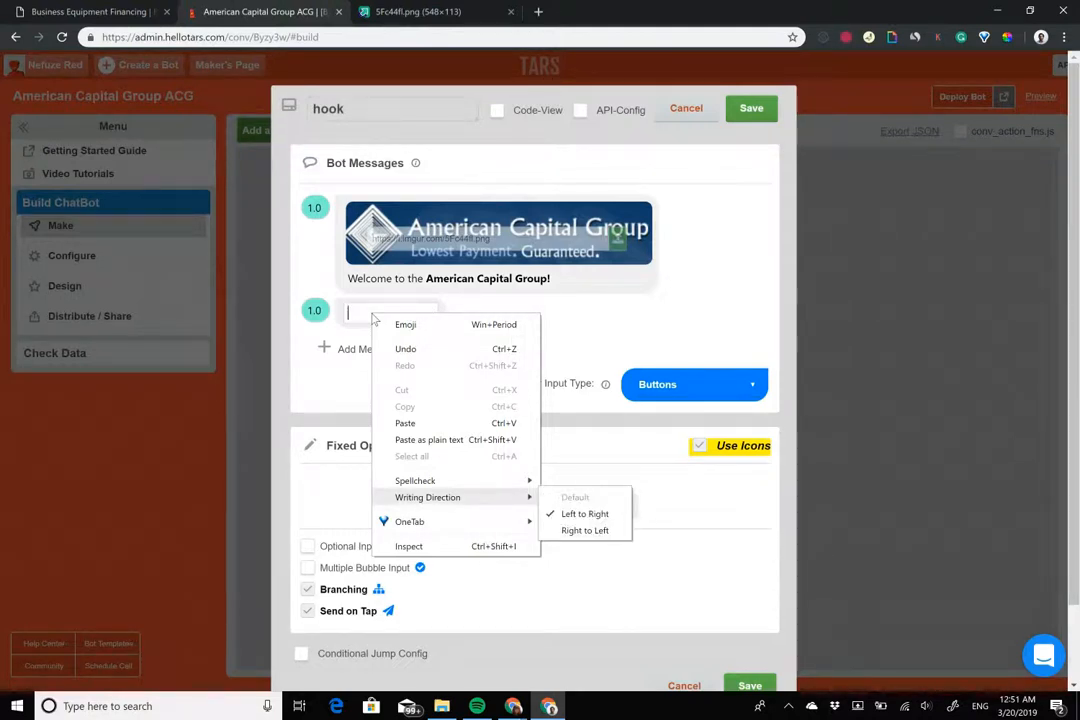
click(373, 318)
scroll(373, 318, down, 2)
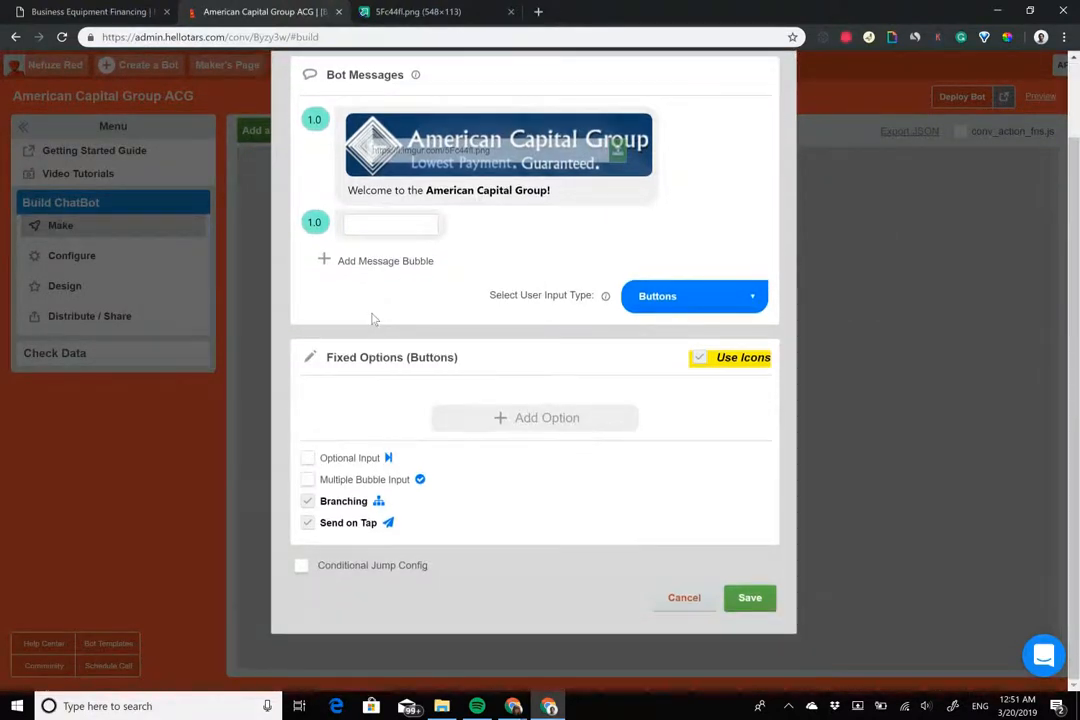
click(375, 226)
text(W)
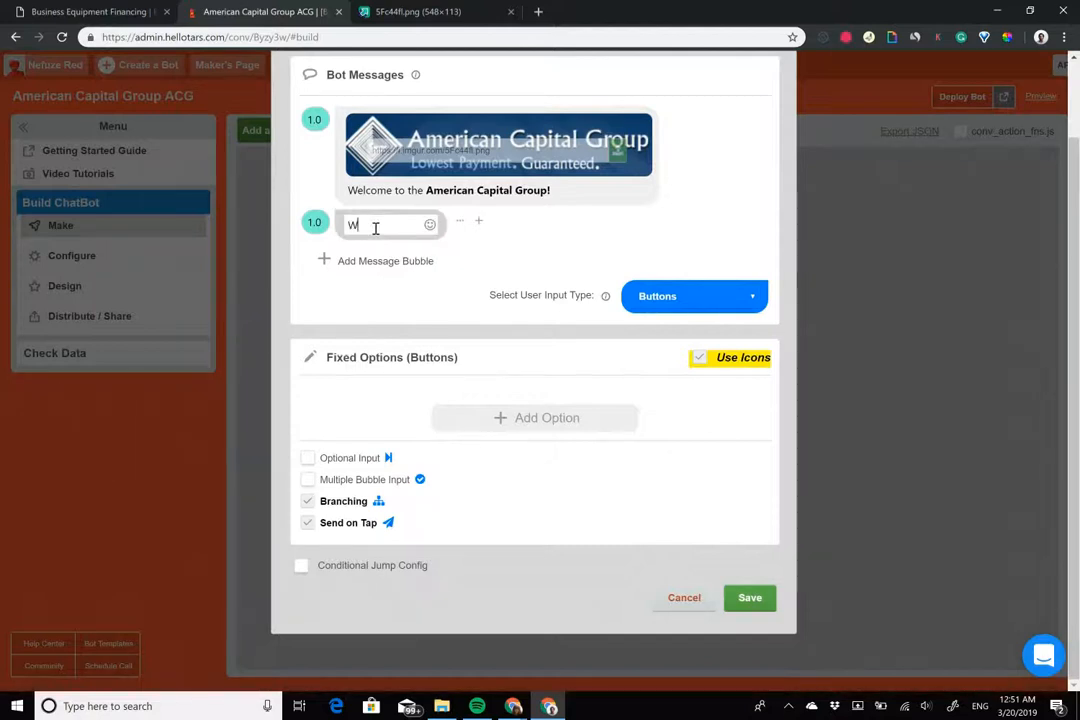
text(e help,)
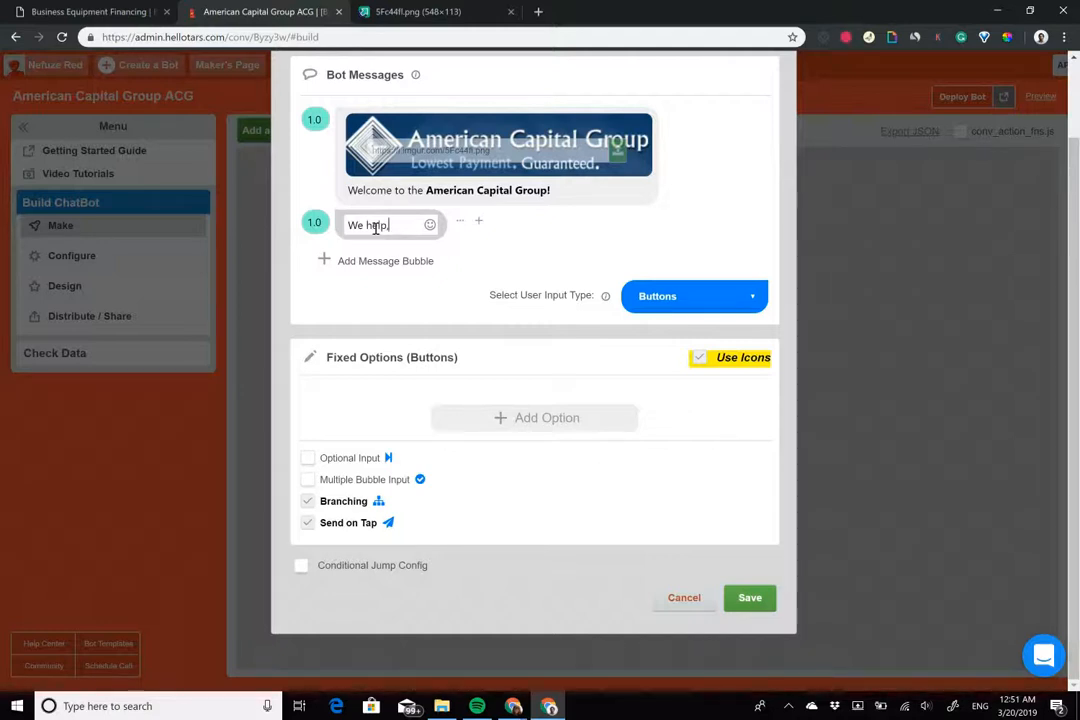
key(BackSpace)
text(entrepren)
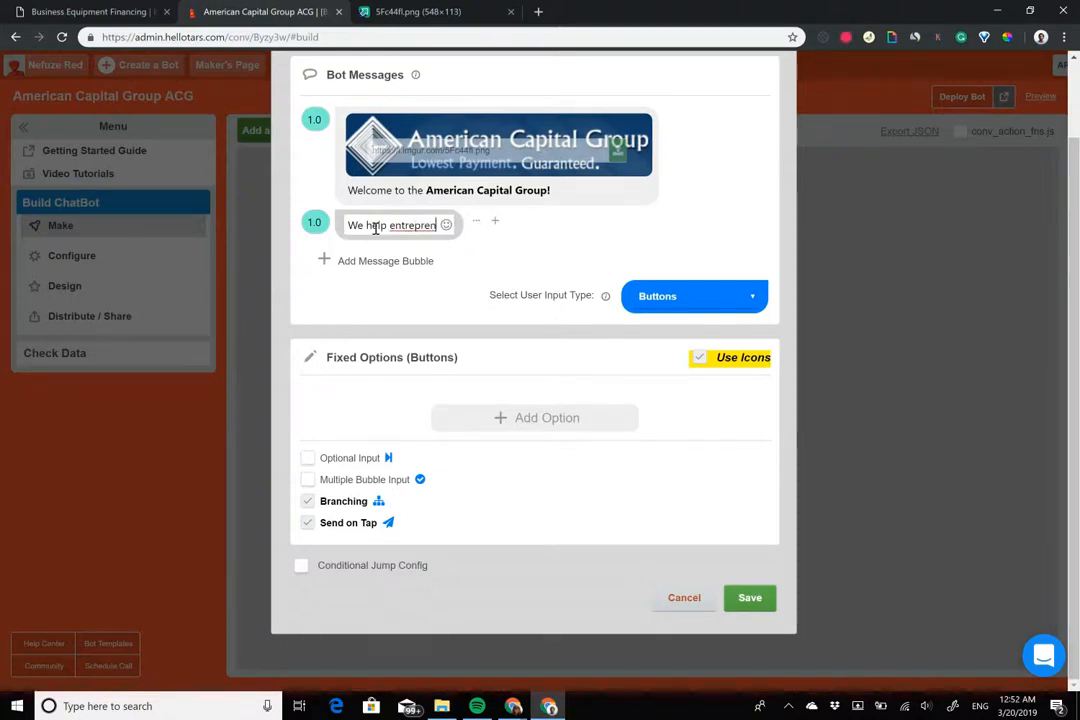
text(eur)
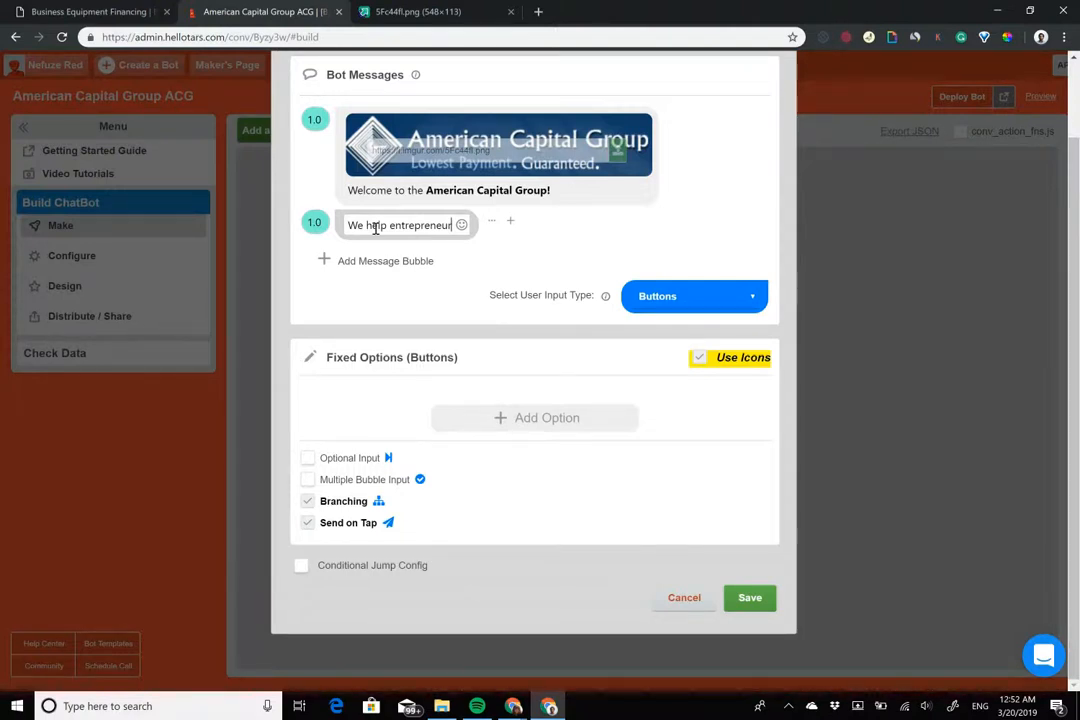
text(s l)
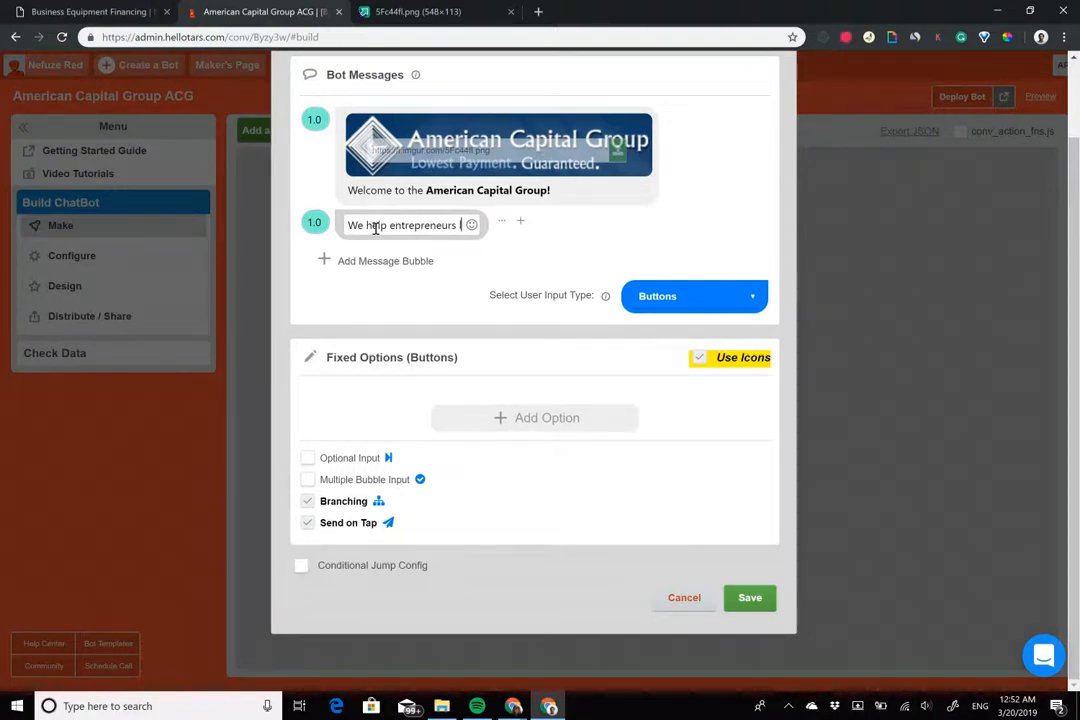
text(ike you )
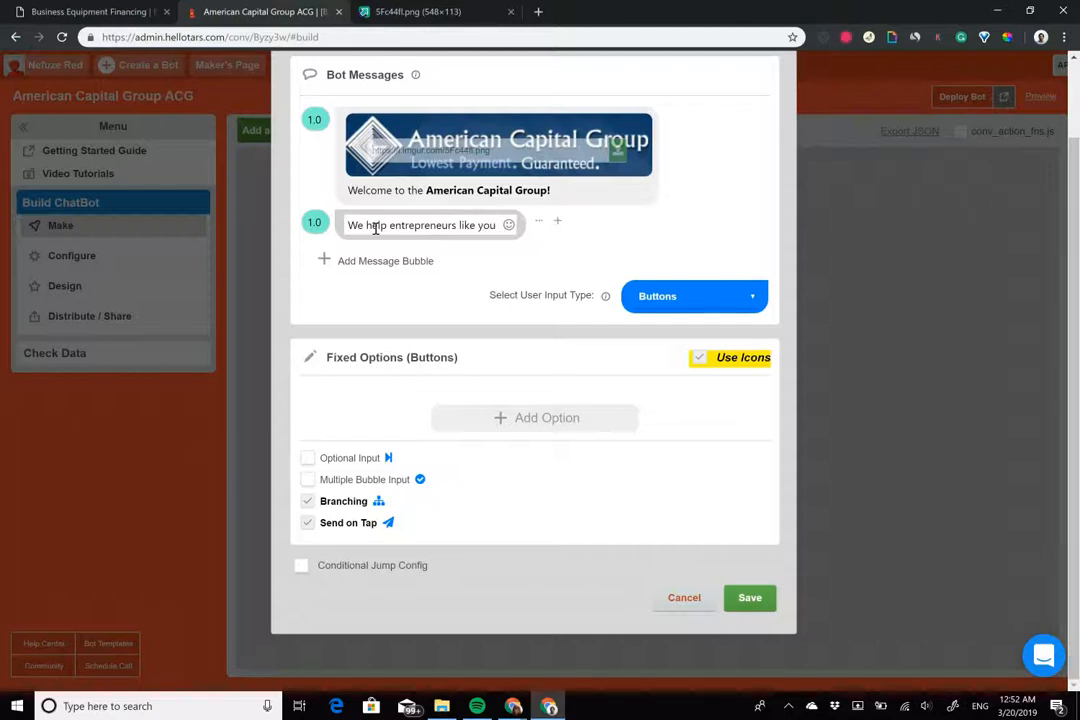
text(grow businesse)
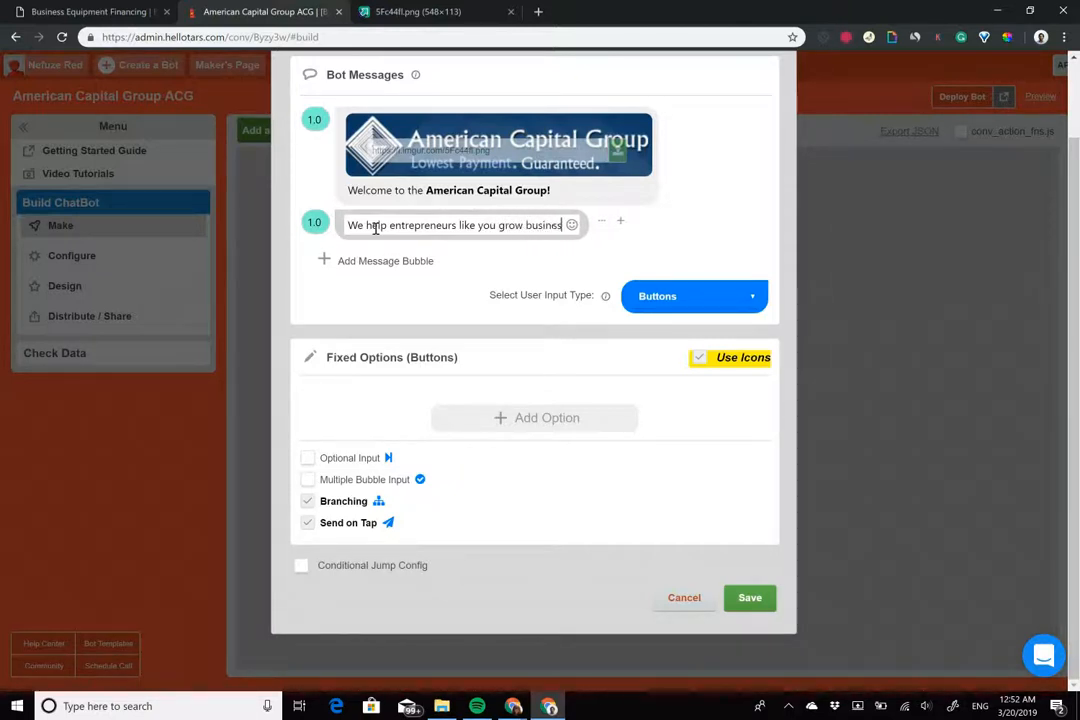
text(s through hassle-free )
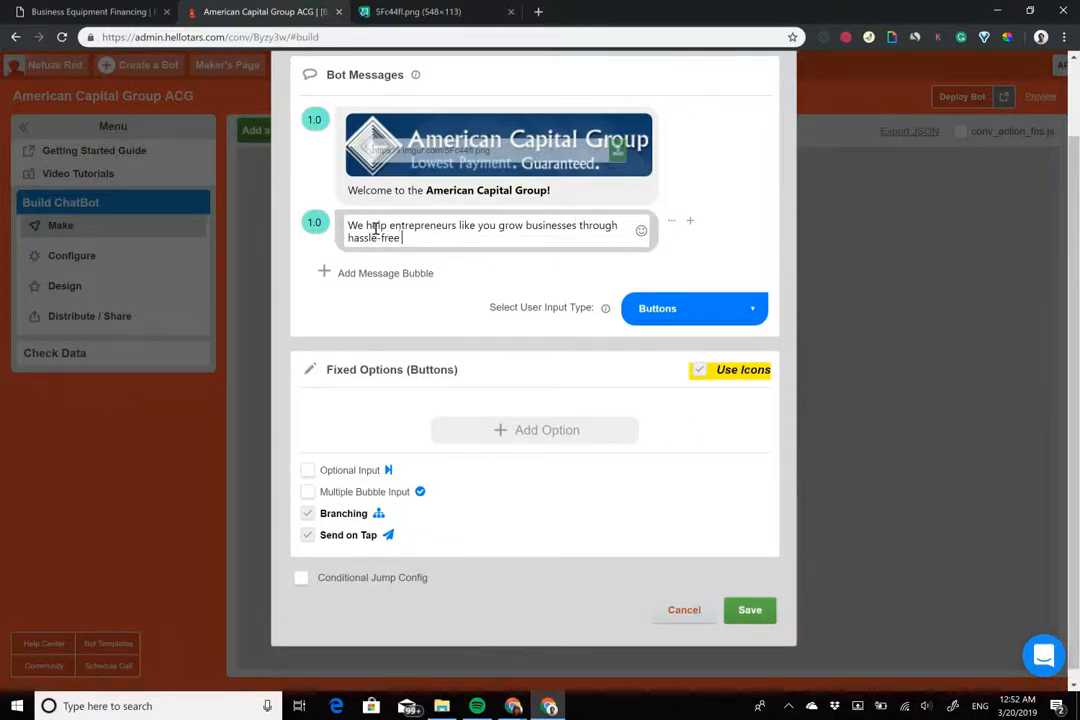
text(equipment financing!)
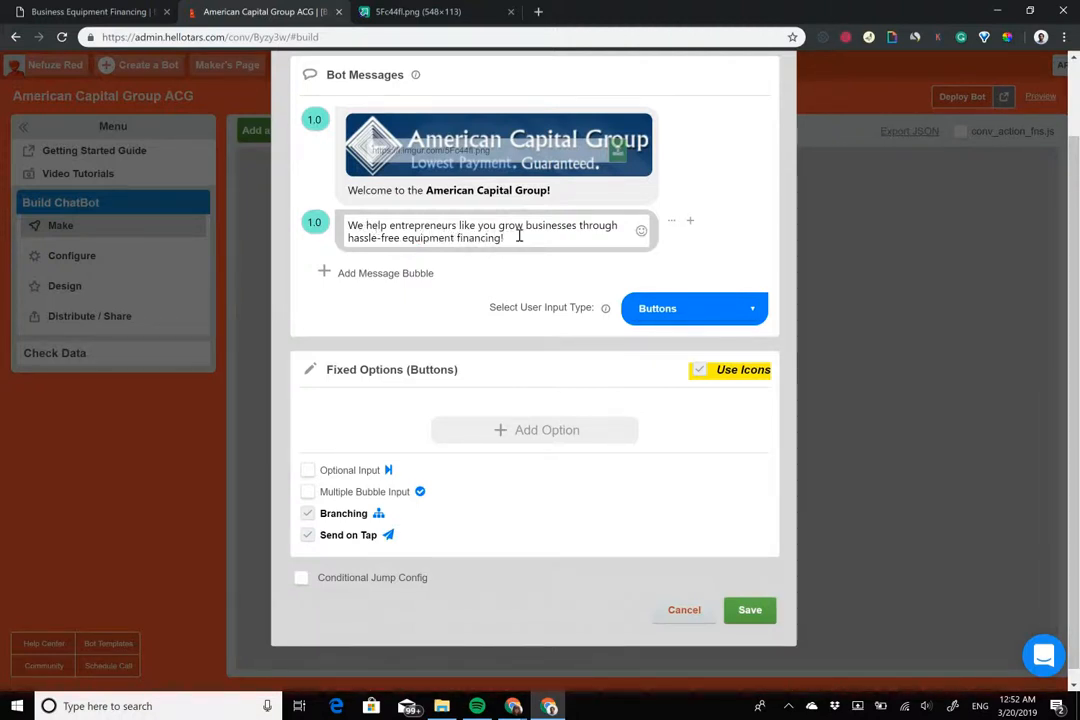
Bold 'hassle-free equipment financing!' and add an empty third message bubble
drag(508, 238, 349, 241)
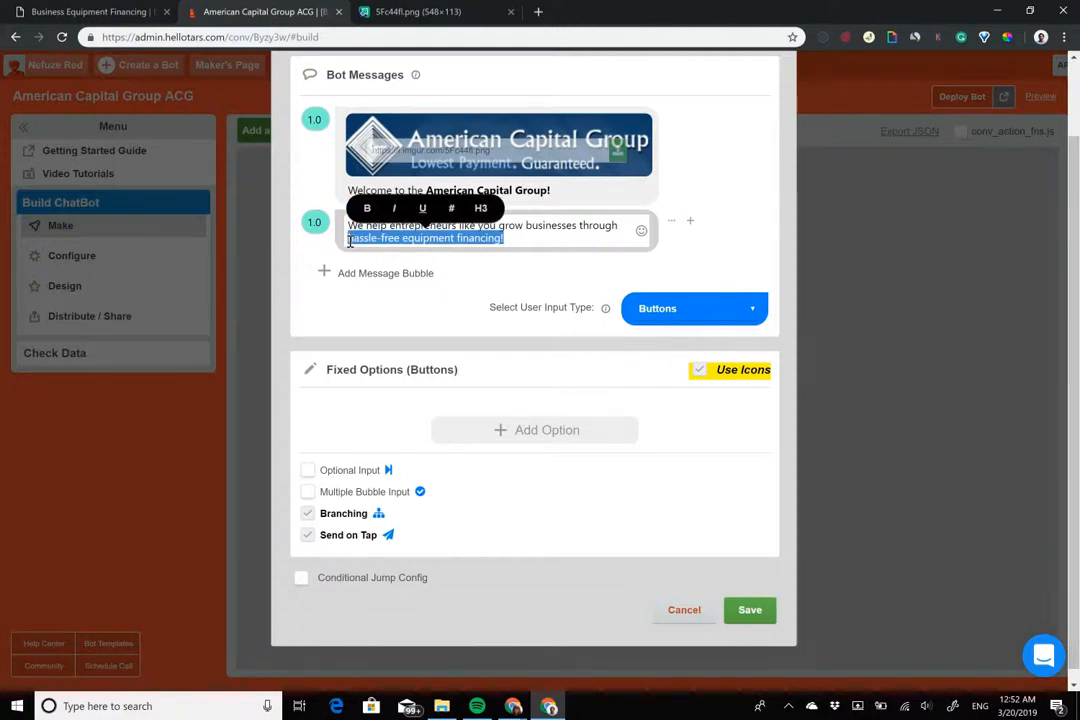
key(ctrl+b)
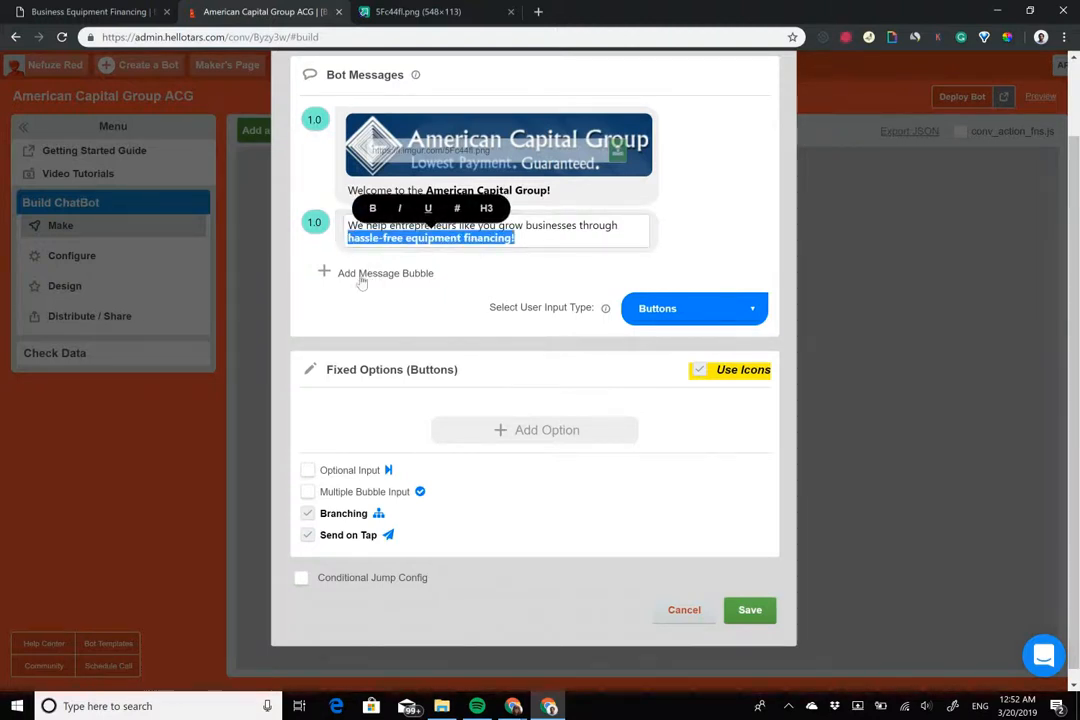
click(375, 273)
click(375, 273)
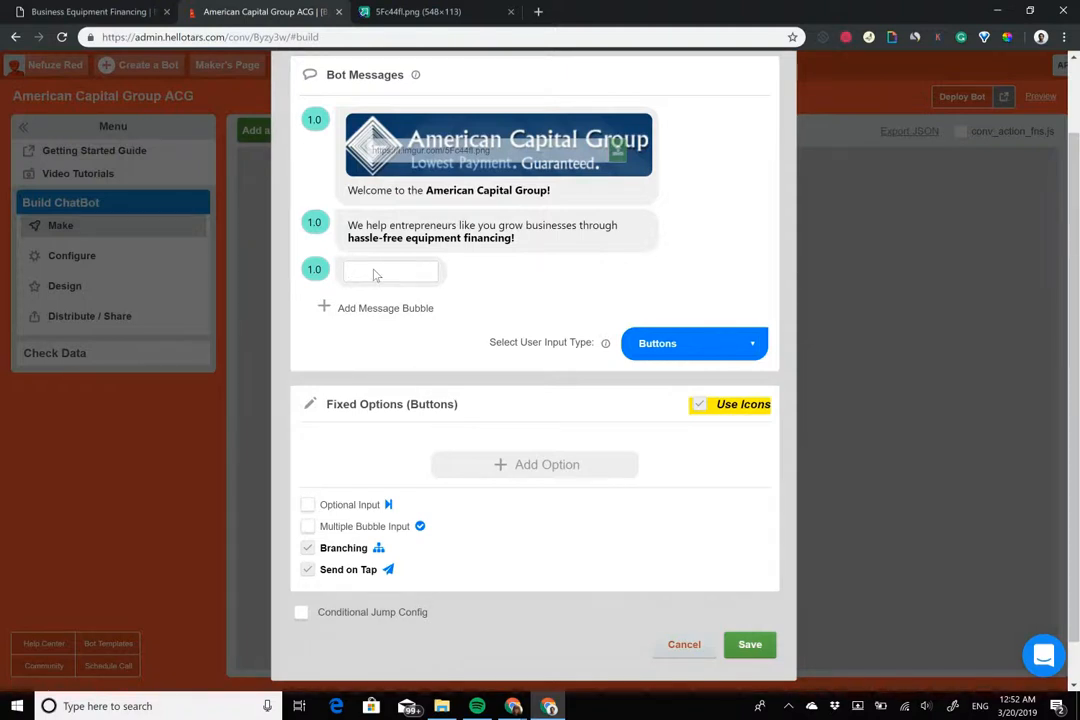
Write the third message 'Hit the button below and we'll get you pre-approved in minutes!'
text(Hi! the button below and we'll)
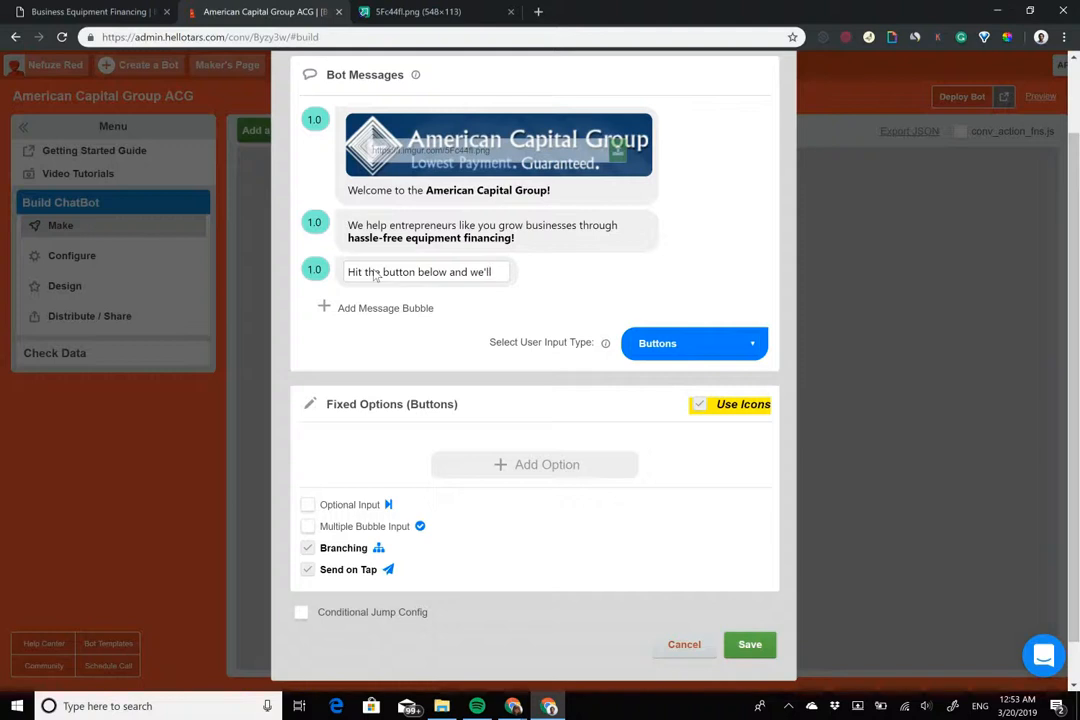
text( get you pre-approved)
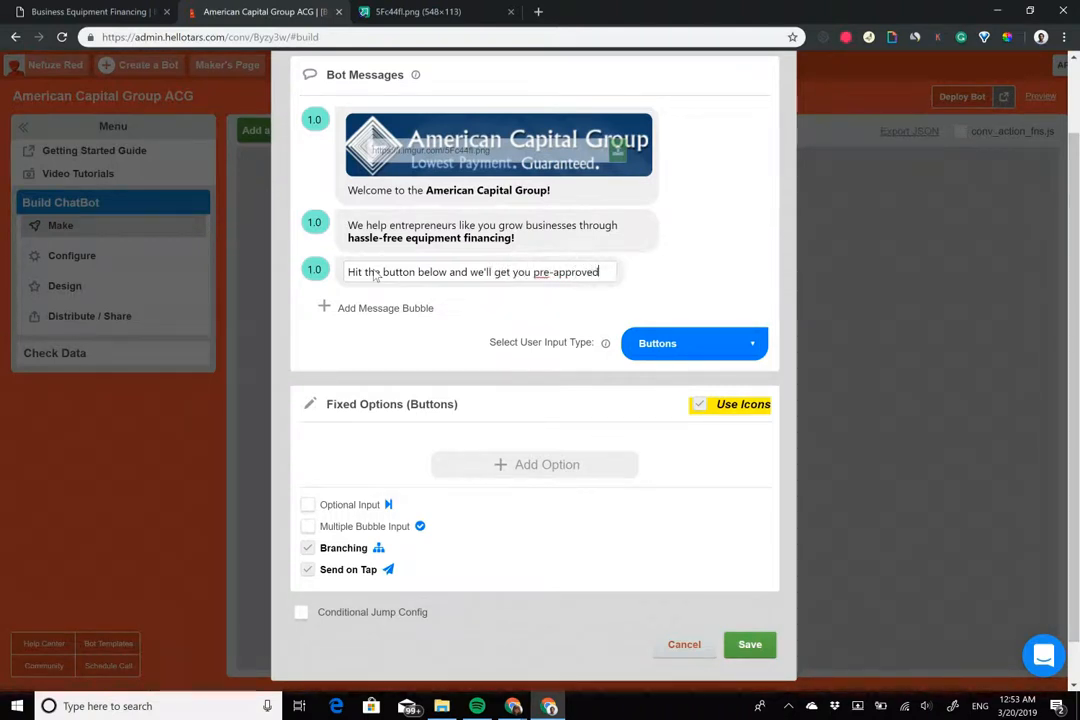
text( in minutes!)
click(378, 273)
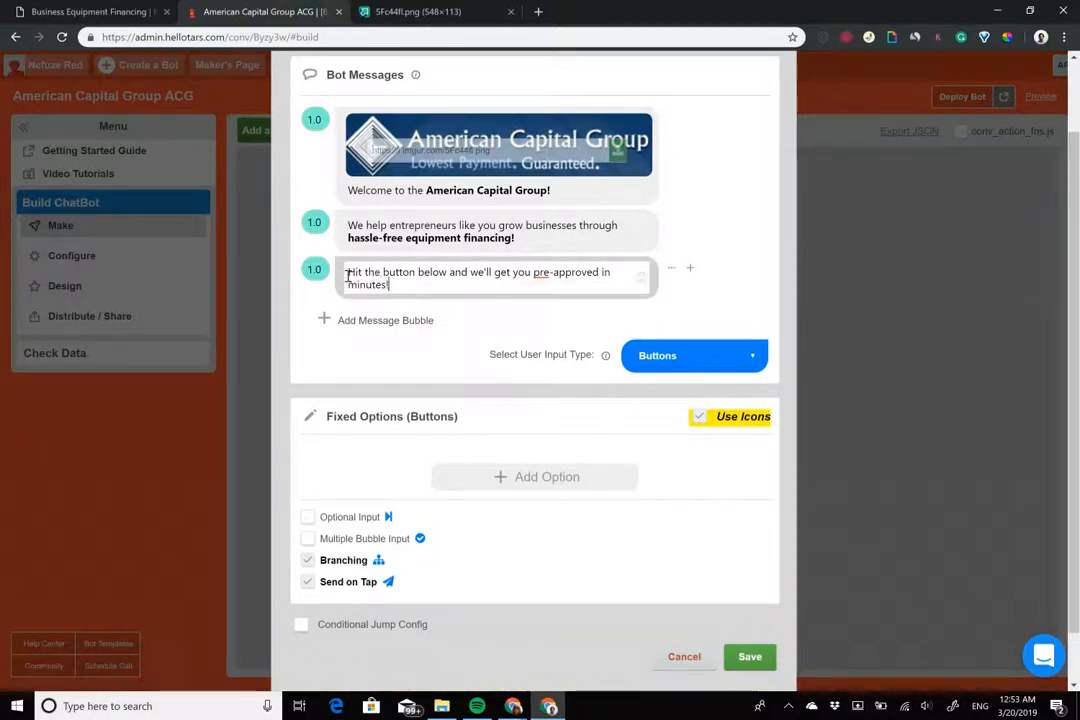
drag(348, 272, 445, 276)
click(339, 243)
Insert a pointing-hand 👇 emoji right after the word 'below'
click(536, 291)
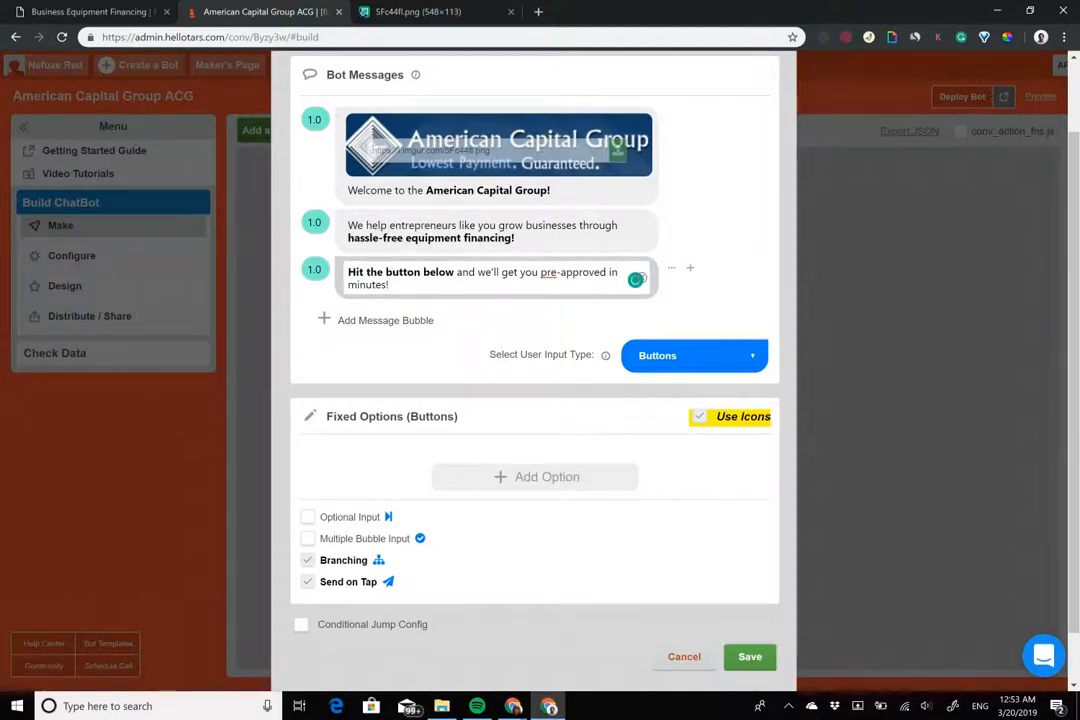
click(636, 279)
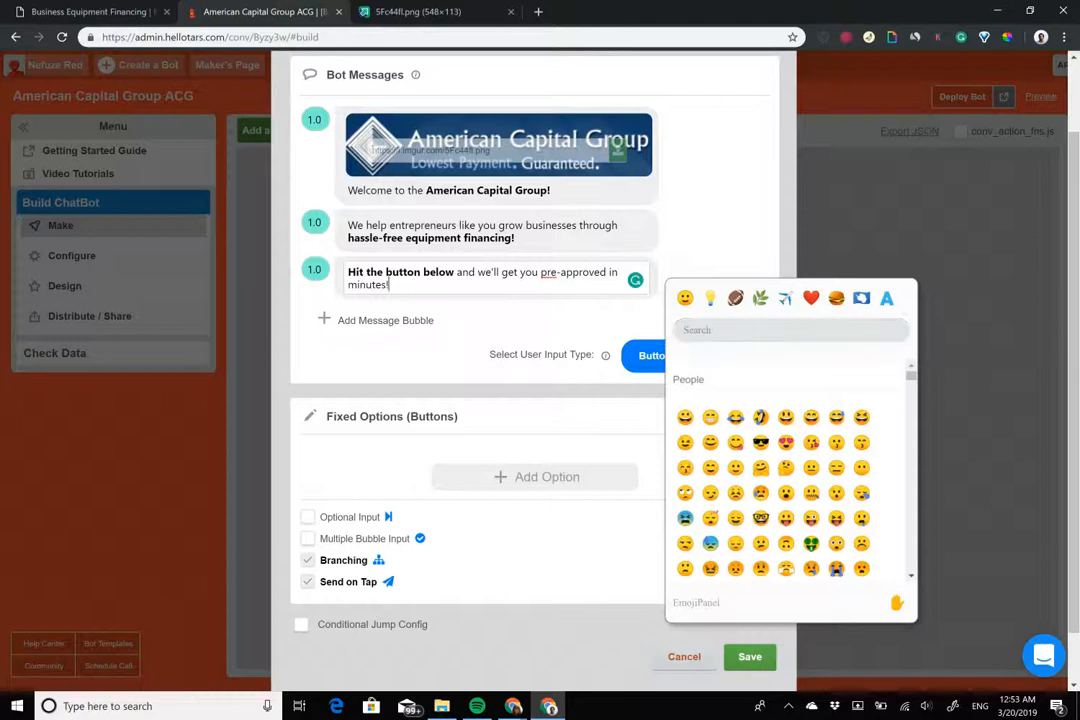
text(poin)
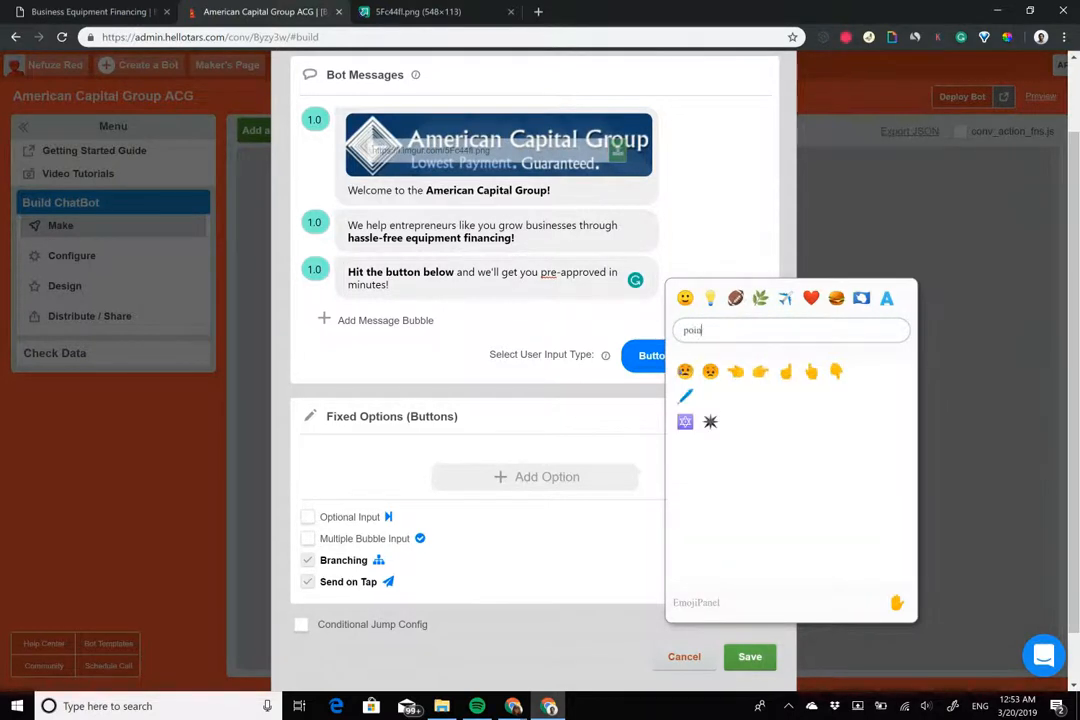
click(836, 371)
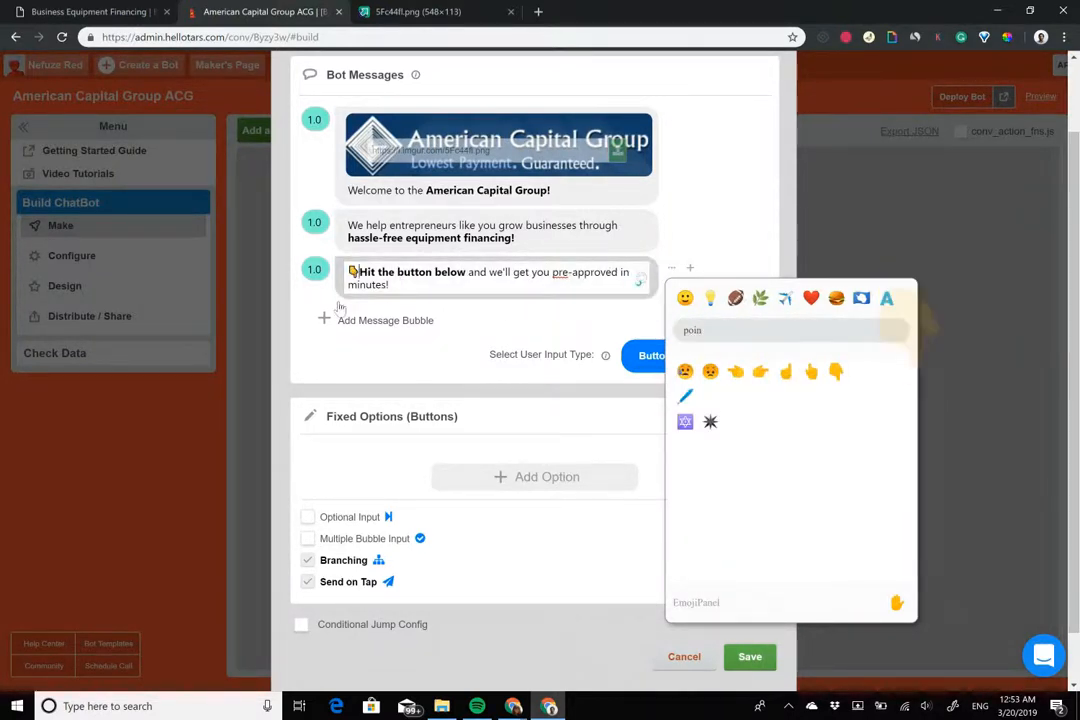
drag(359, 272, 348, 272)
key(ctrl+c)
key(BackSpace)
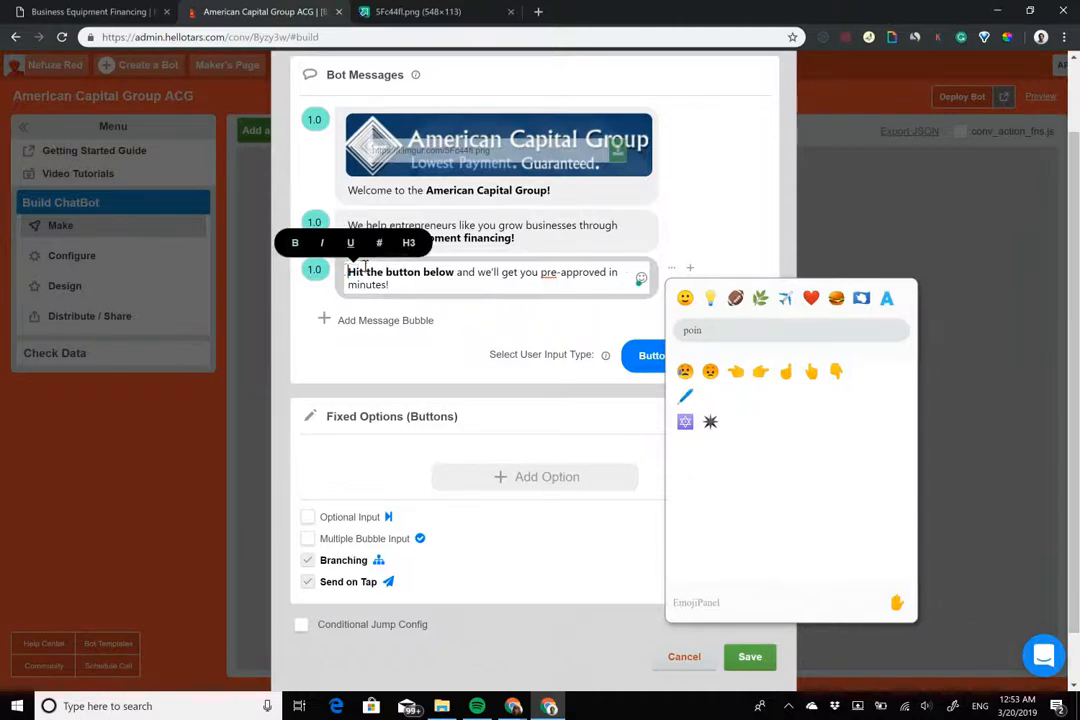
click(456, 273)
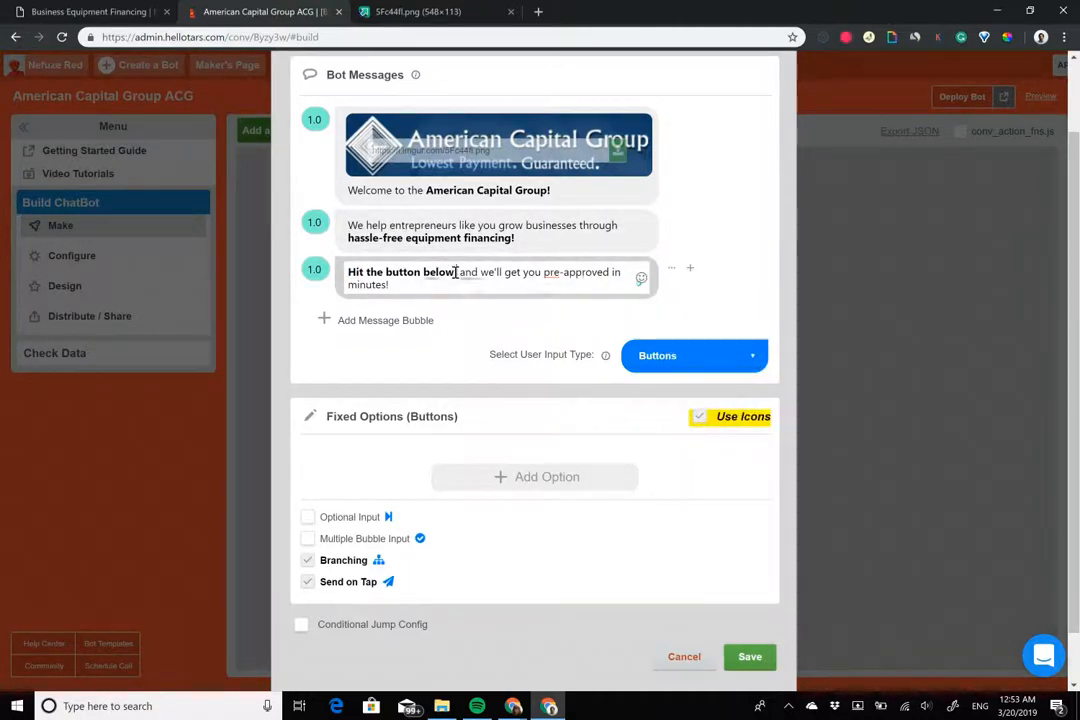
key(ctrl+v)
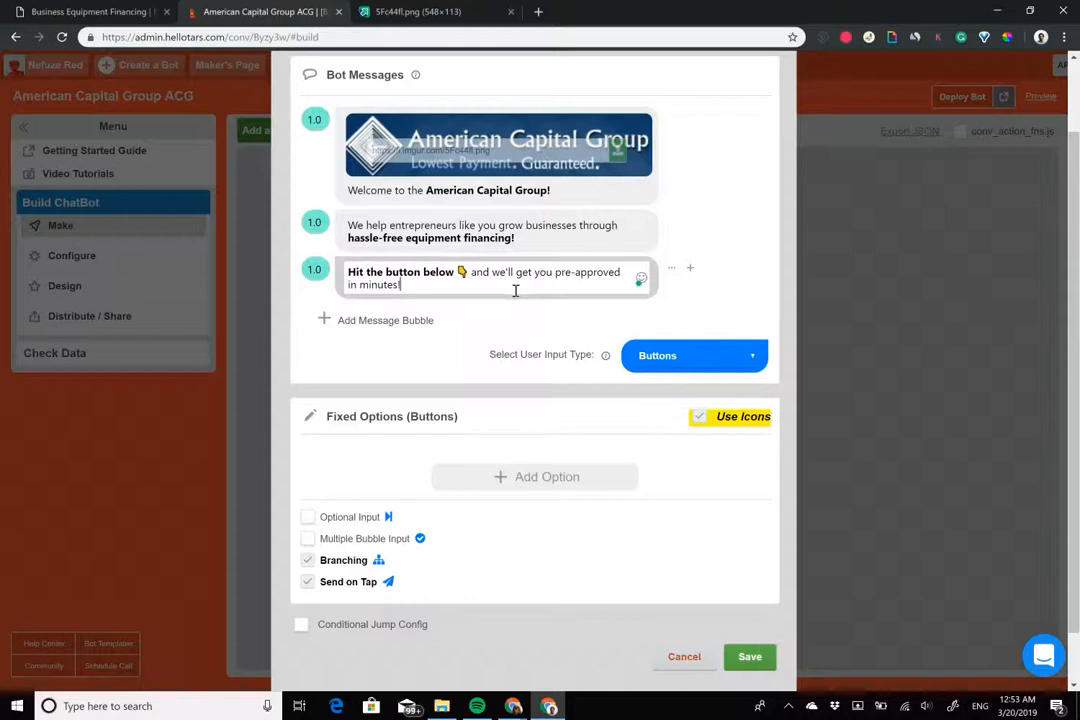
Bold 'pre-approved in minutes!', then reselect 'hassle-free equipment financing!' in the second message
drag(515, 290, 555, 272)
key(ctrl+b)
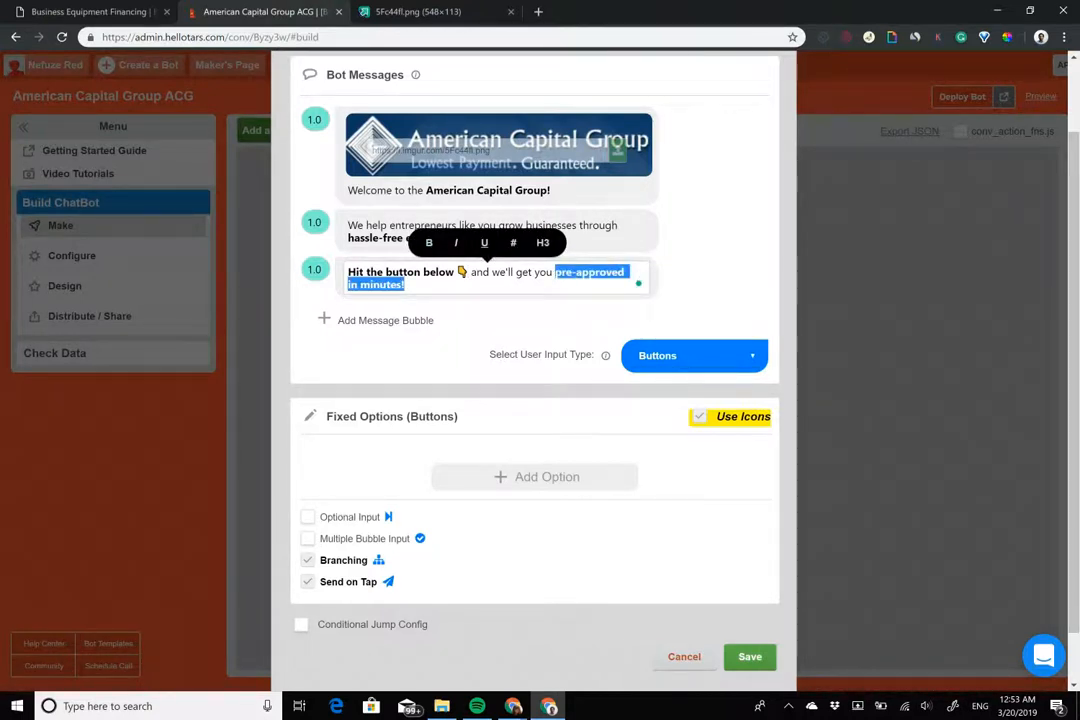
click(410, 276)
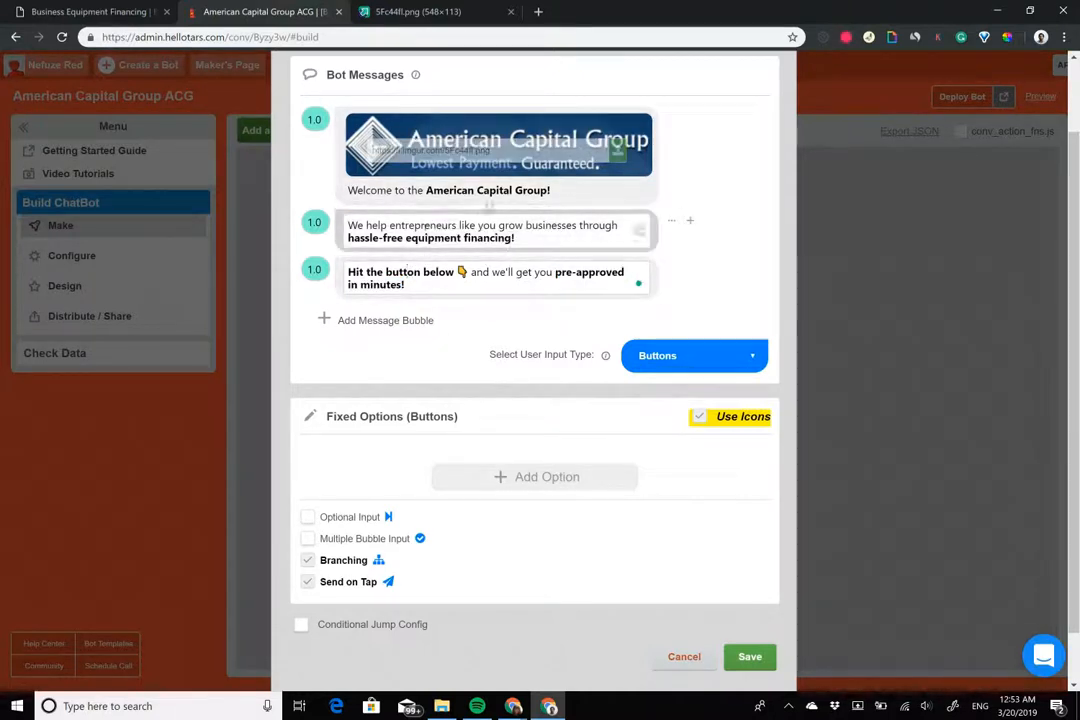
click(515, 240)
drag(515, 240, 343, 250)
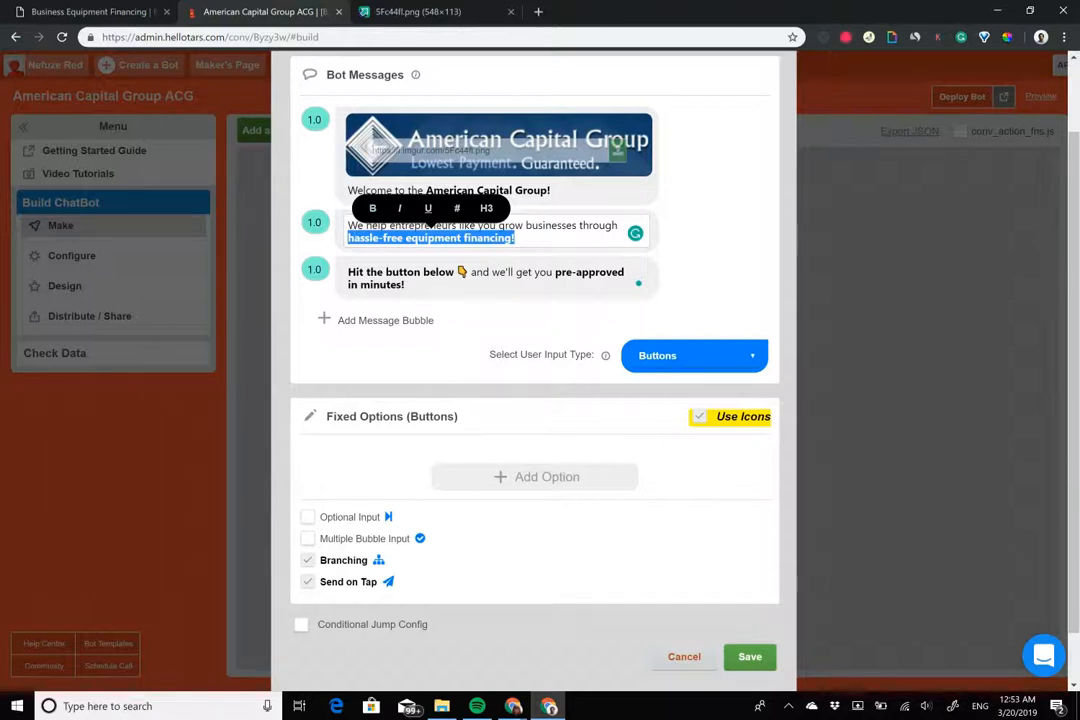
Add a user answer button labelled 'Get pre-approved'
click(527, 477)
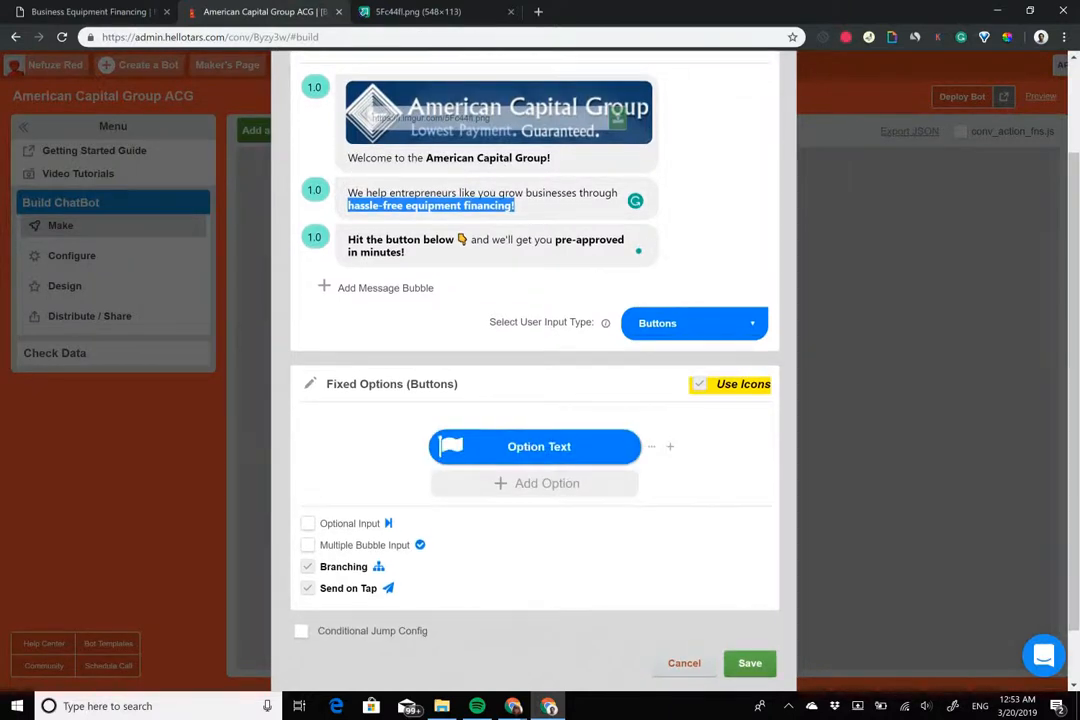
right_click(527, 447)
click(527, 447)
double_click(527, 447)
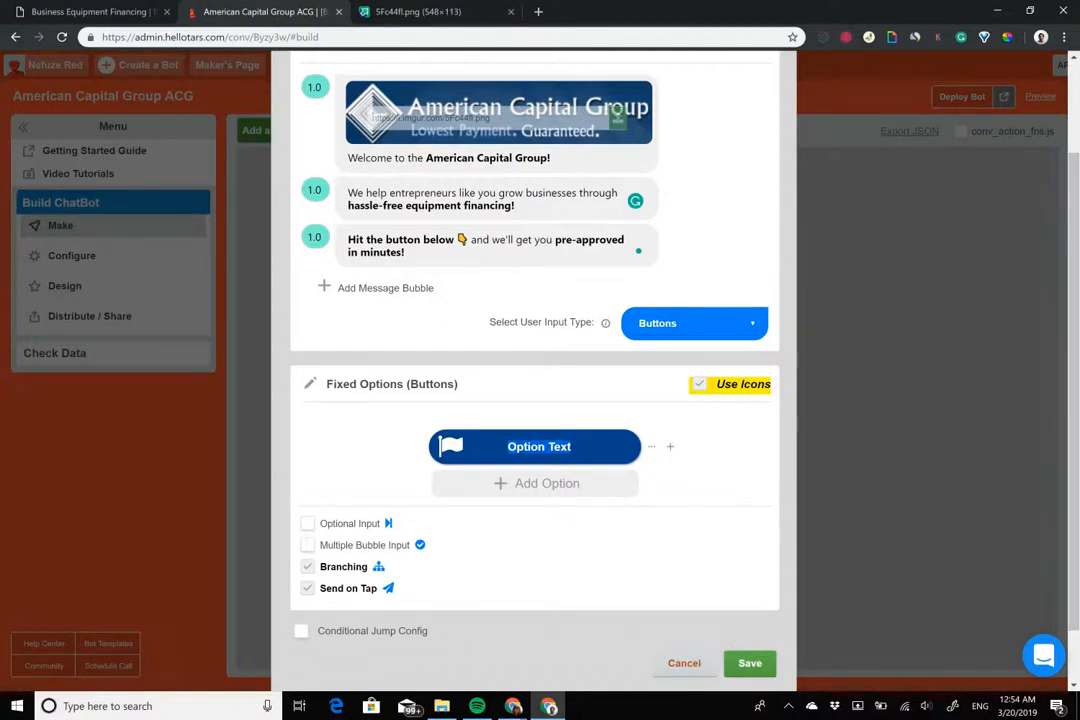
text(Get pre-approved)
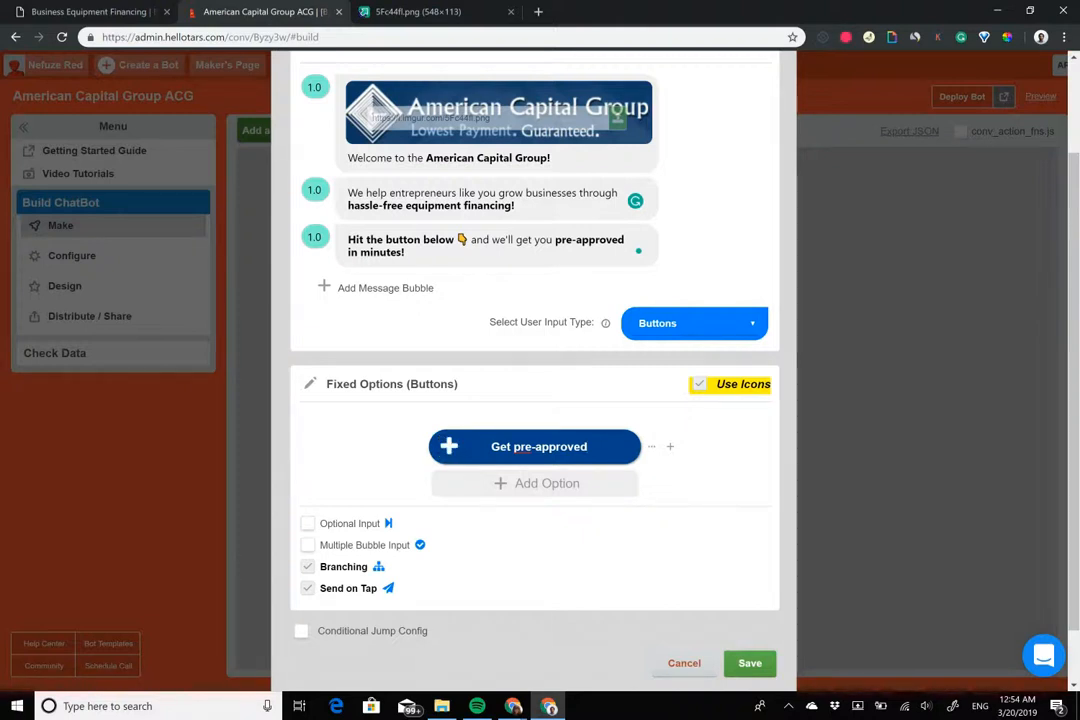
Give the 'Get pre-approved' answer a clipboard-check icon
click(448, 446)
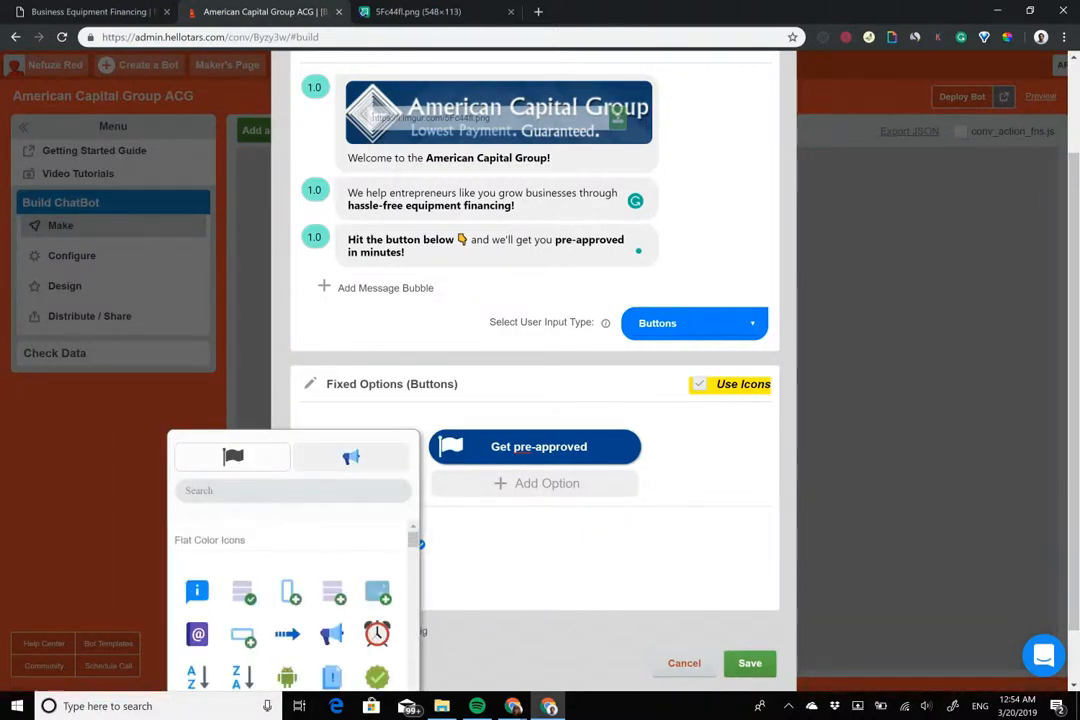
scroll(287, 600, down, 10)
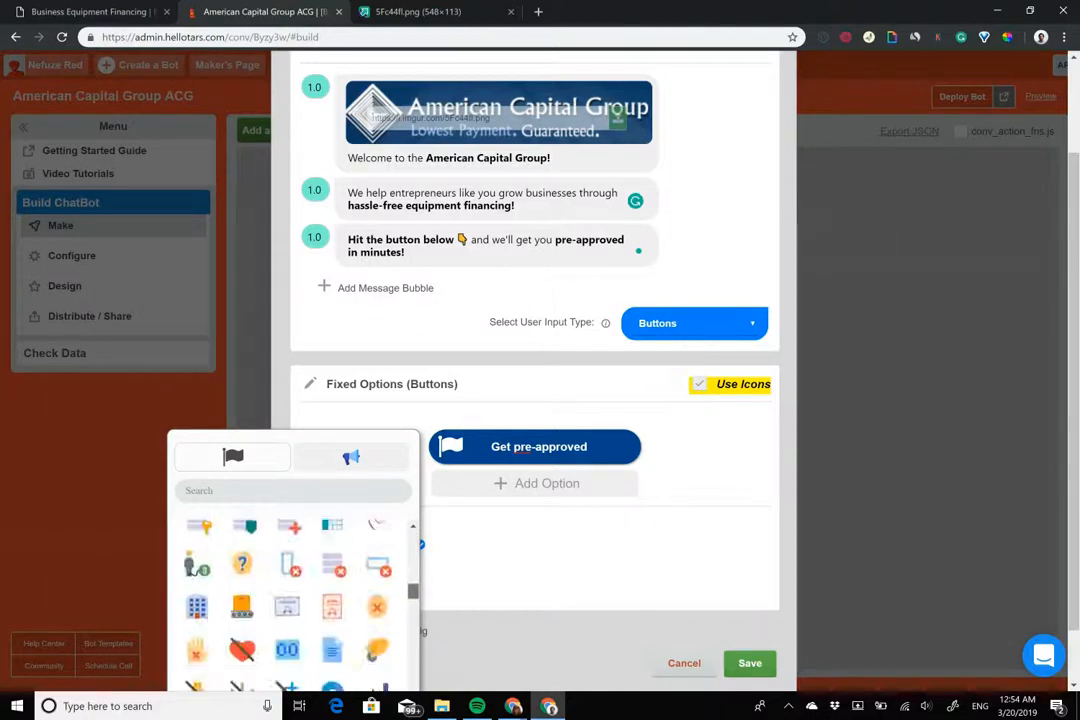
scroll(287, 600, down, 8)
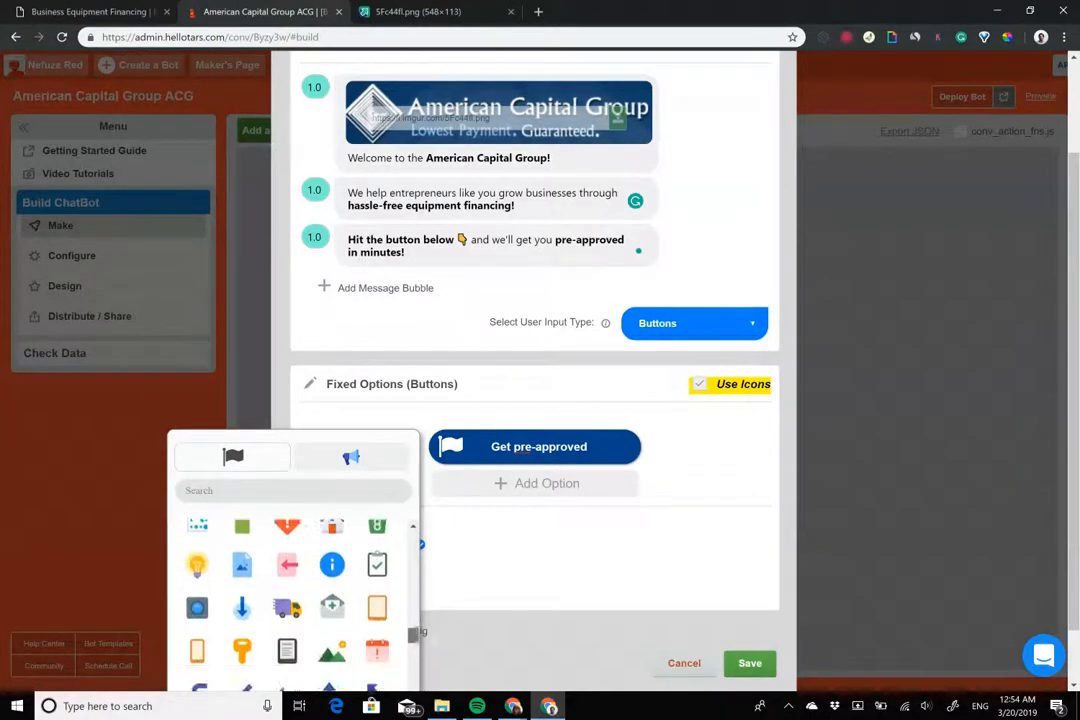
click(377, 565)
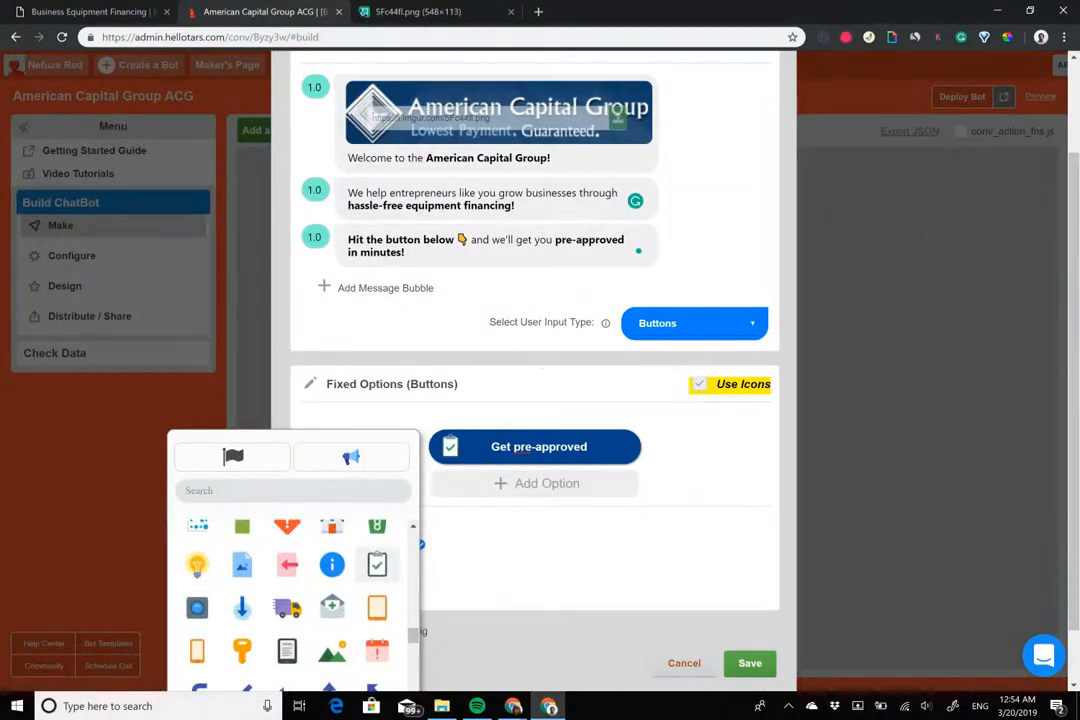
click(560, 560)
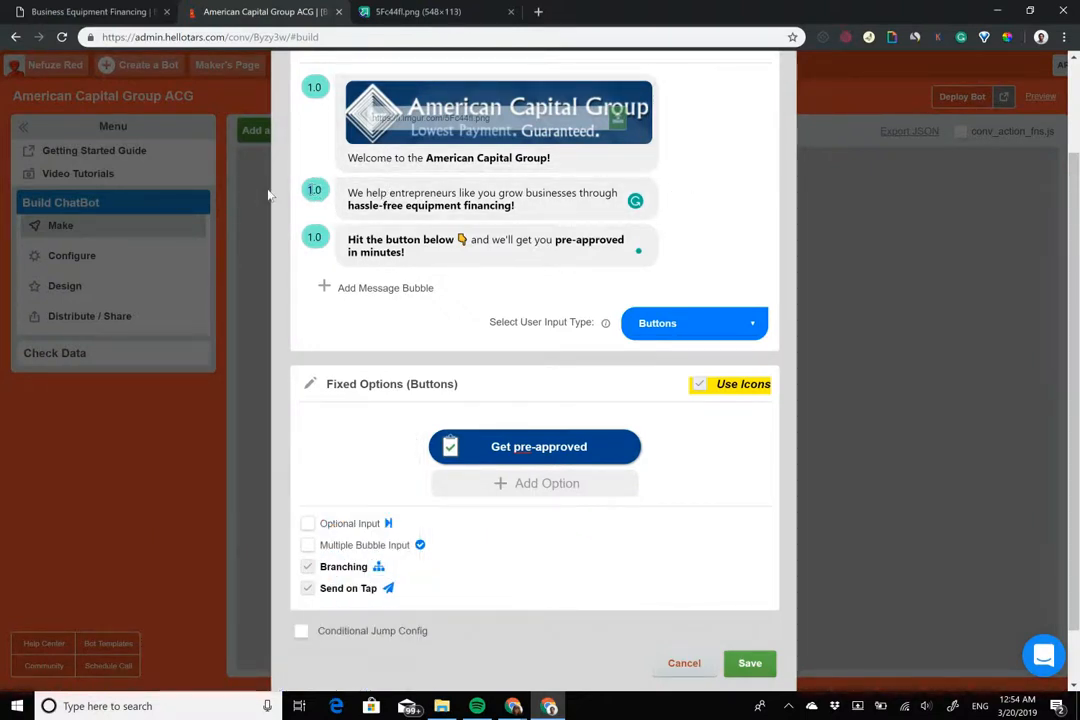
Set the second and third message delays to 2.0 and close the hook editor
text(2)
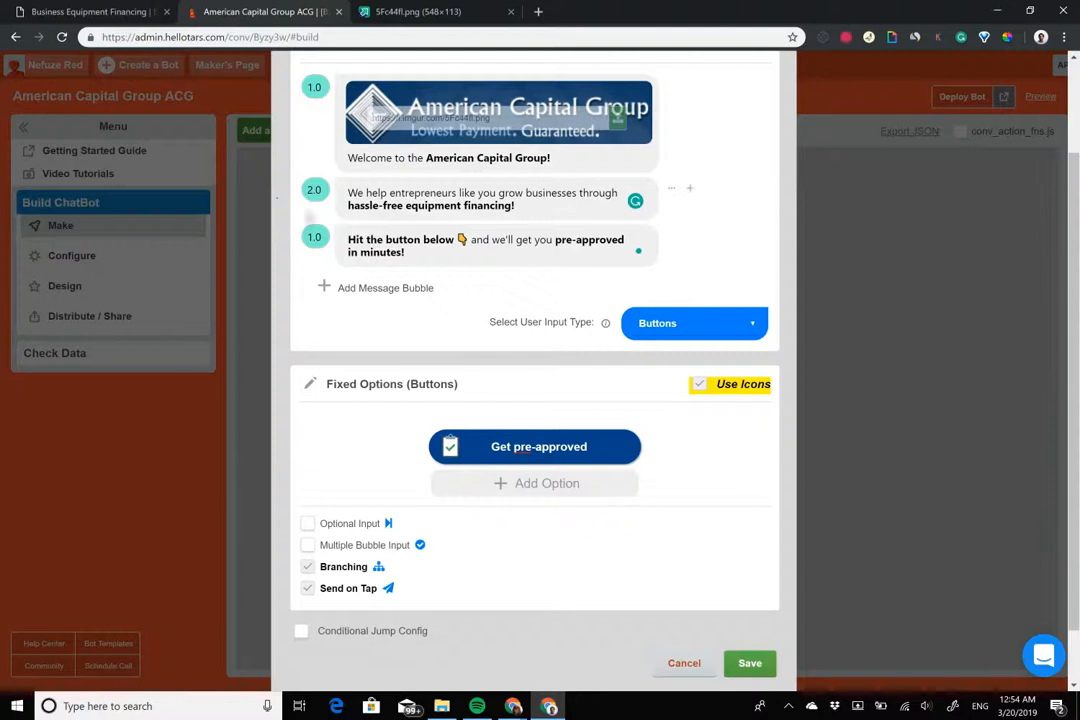
text(3)
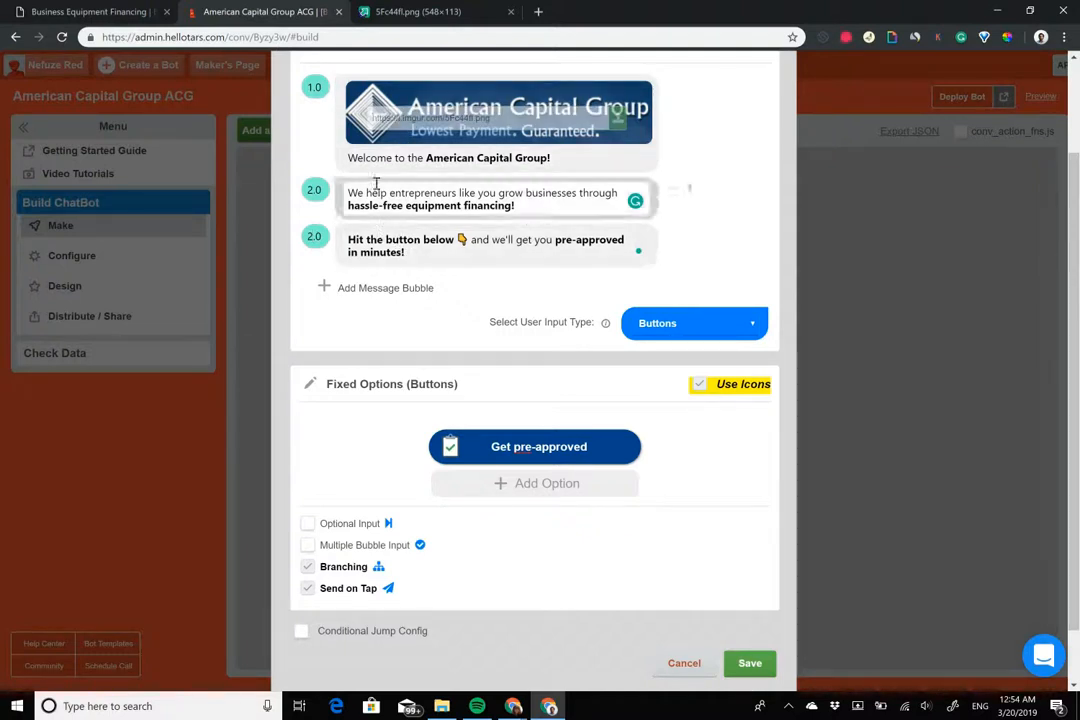
drag(352, 192, 535, 205)
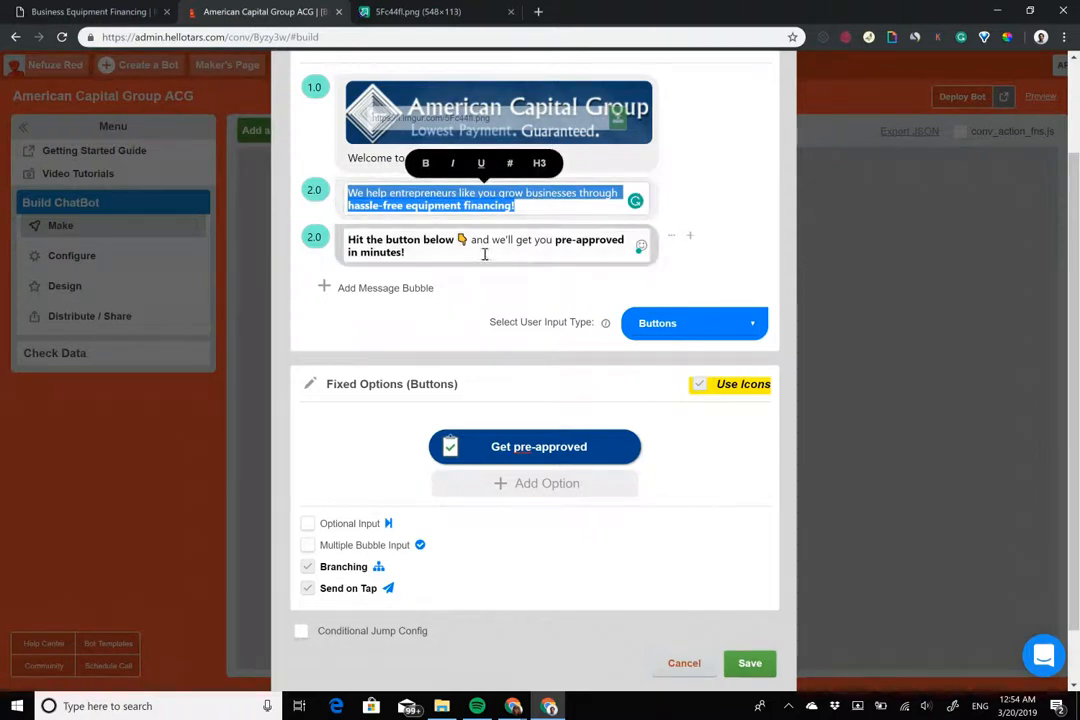
click(419, 255)
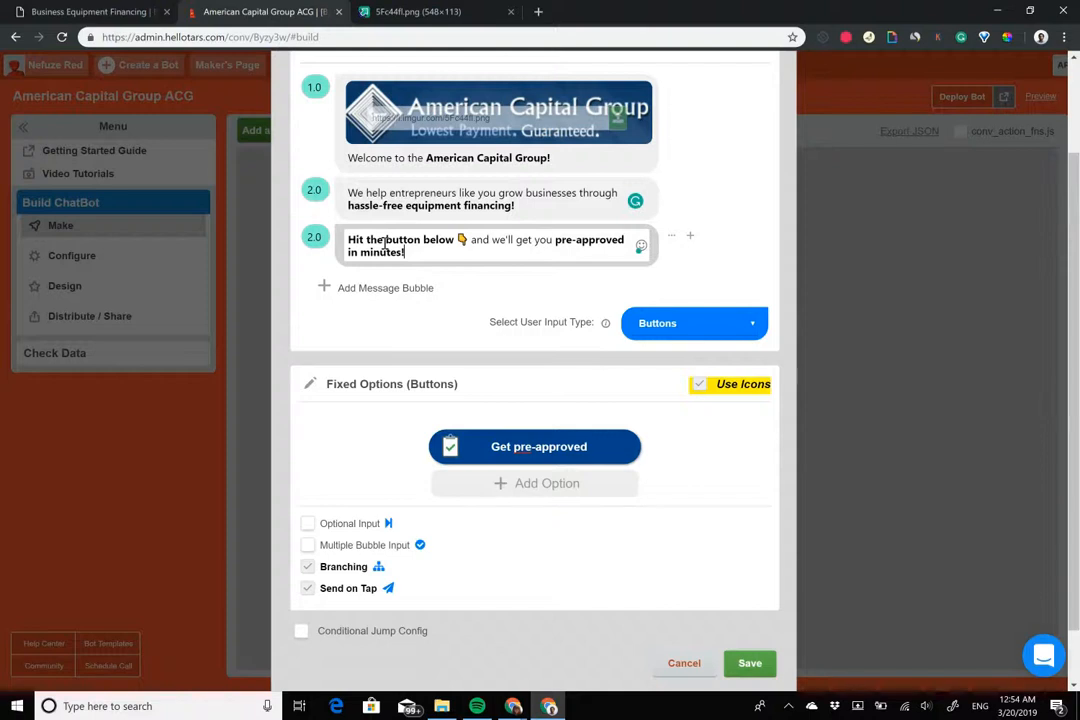
right_click(384, 243)
click(402, 195)
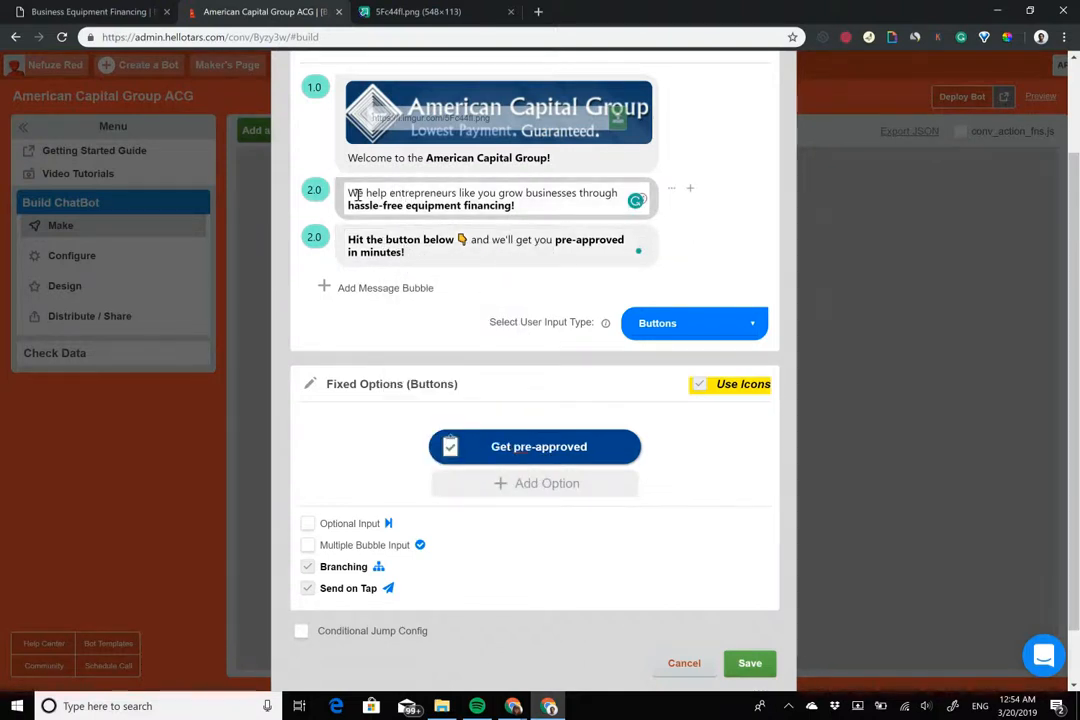
drag(348, 193, 512, 194)
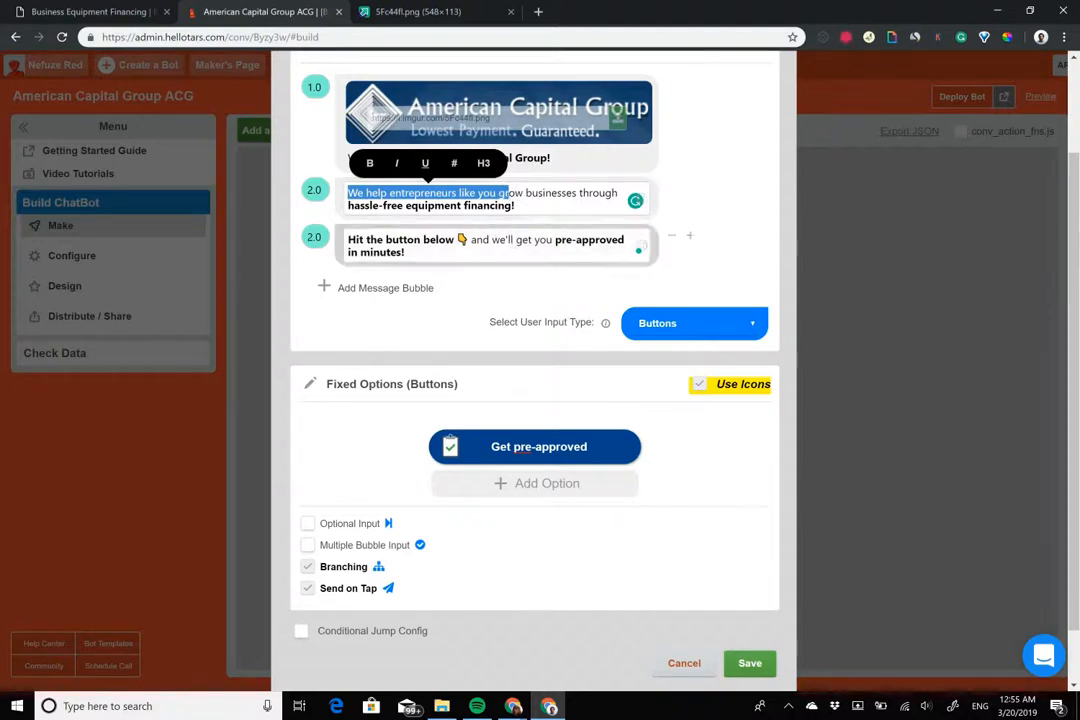
scroll(535, 400, up, 1)
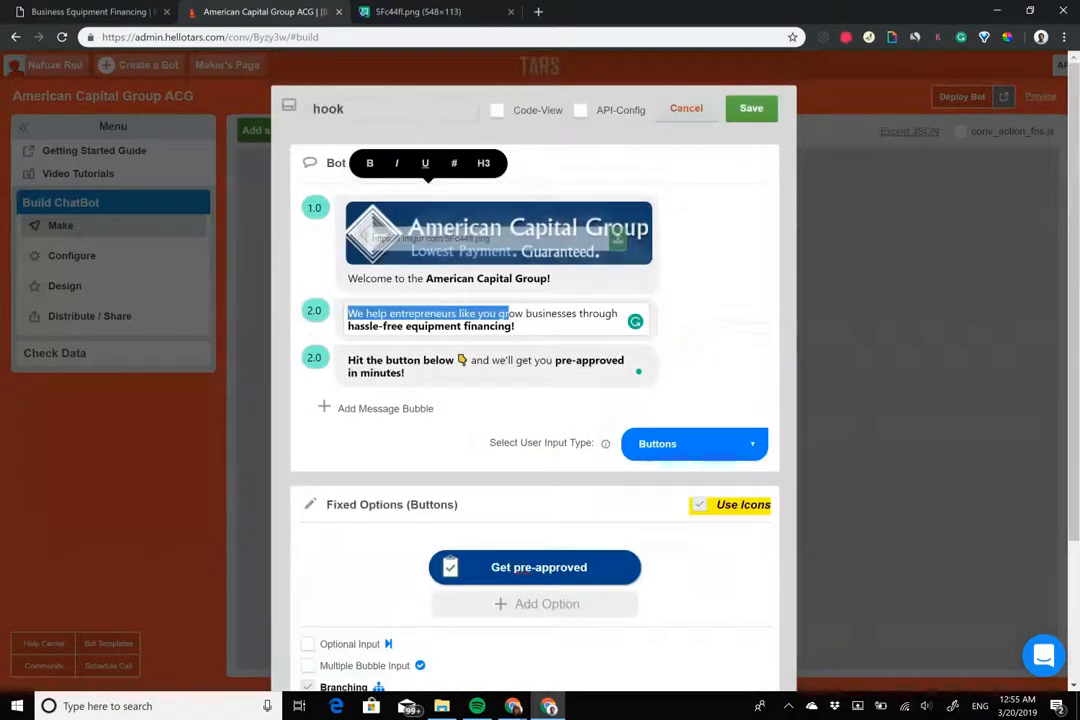
key(Escape)
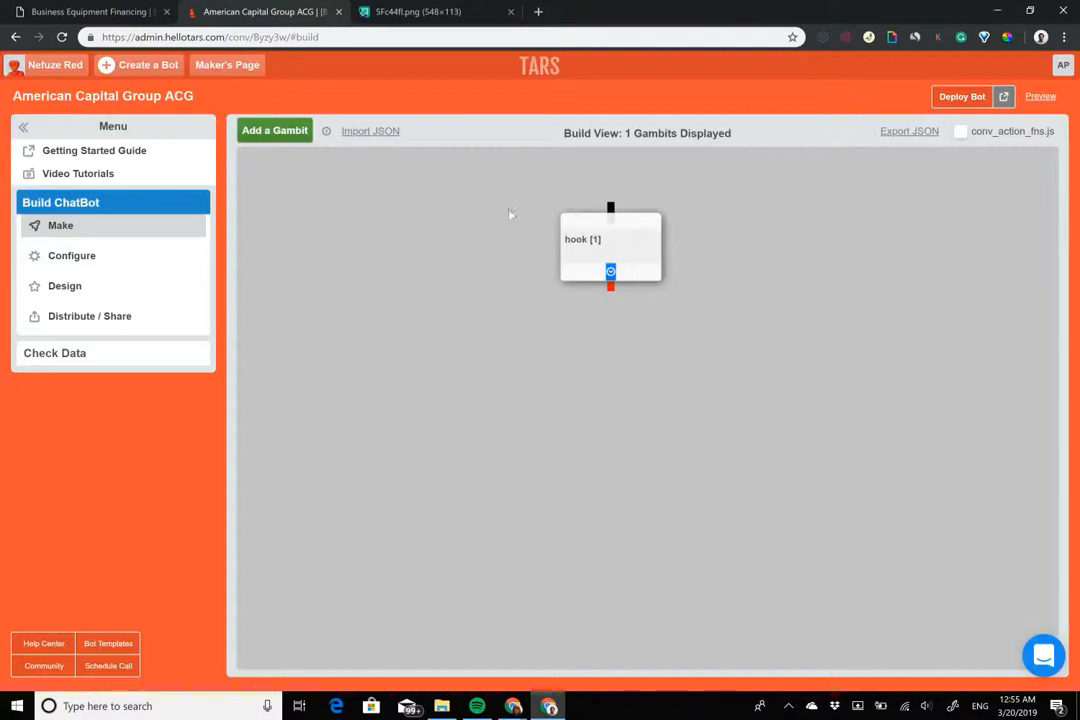
Add gambit gid_3 linked below the hook, then show the American Capital Group website
click(275, 130)
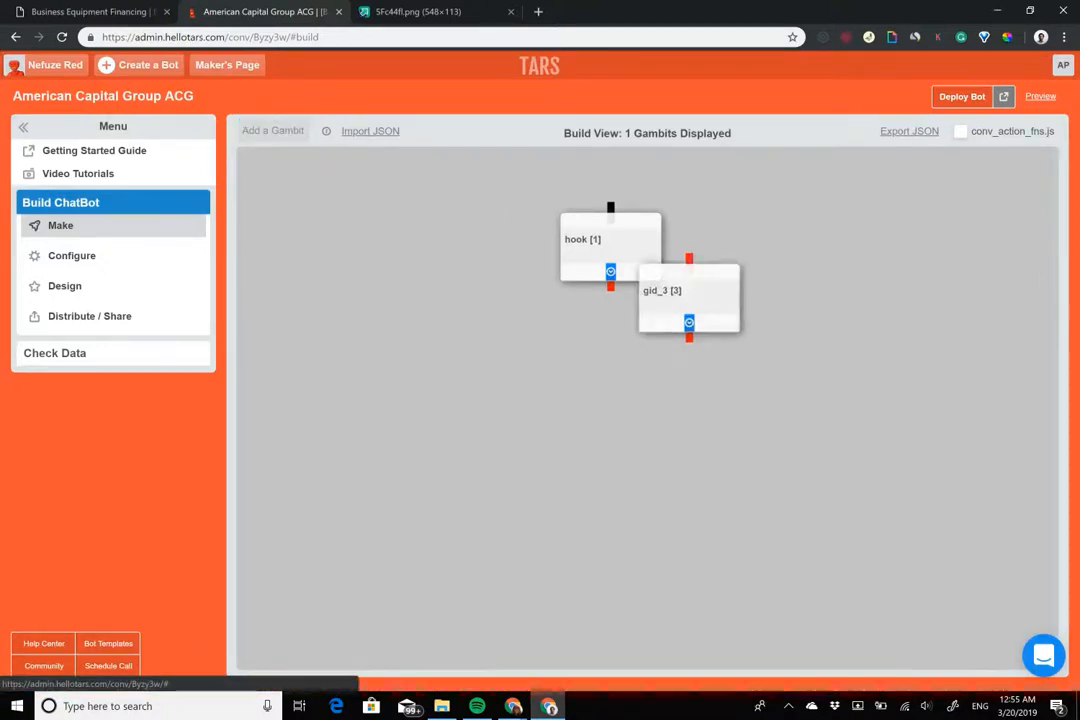
drag(611, 287, 557, 365)
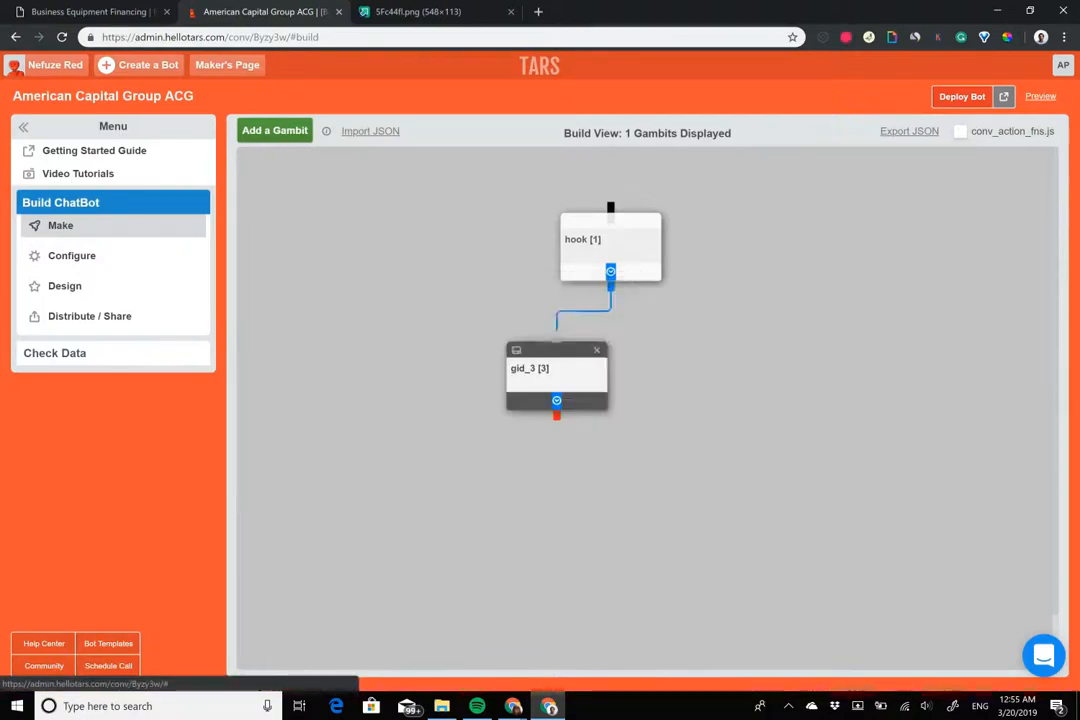
click(140, 12)
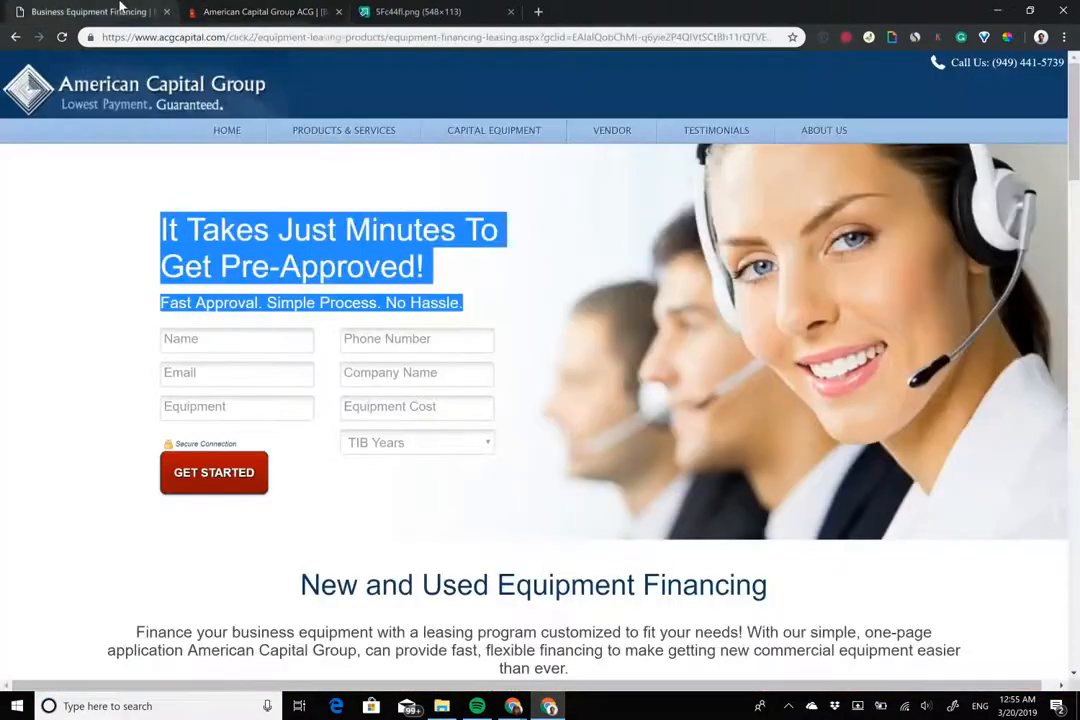
Scroll the financing page to review the pre-approval form, application steps and key benefits
click(358, 319)
scroll(540, 360, down, 7)
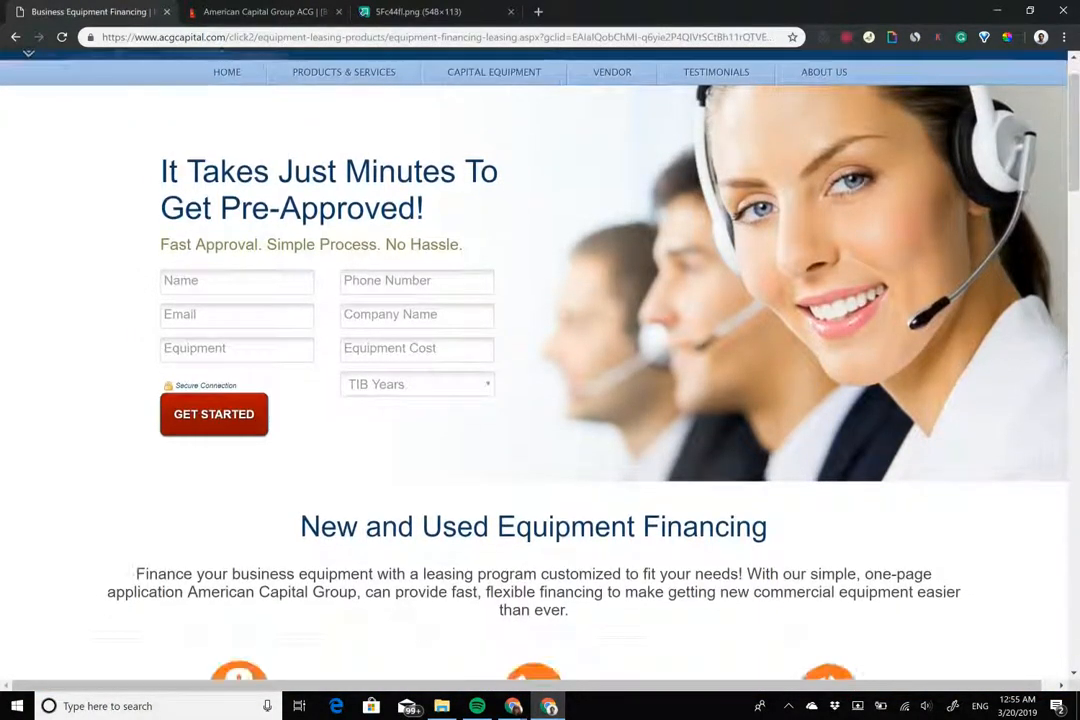
scroll(540, 360, down, 12)
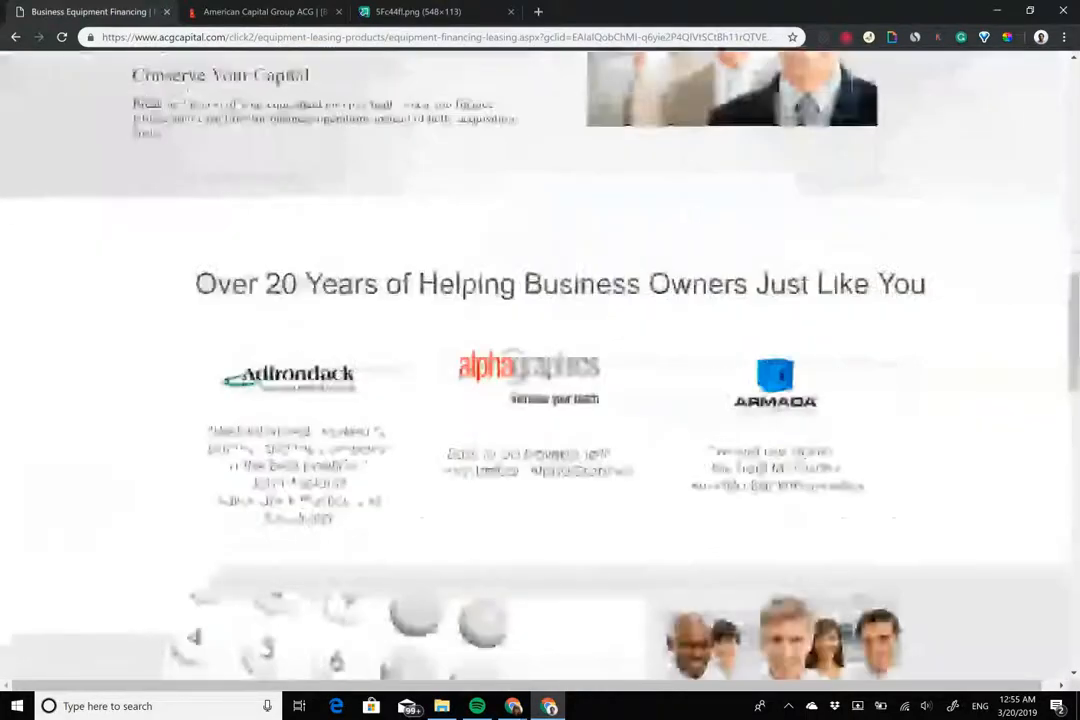
scroll(540, 360, down, 5)
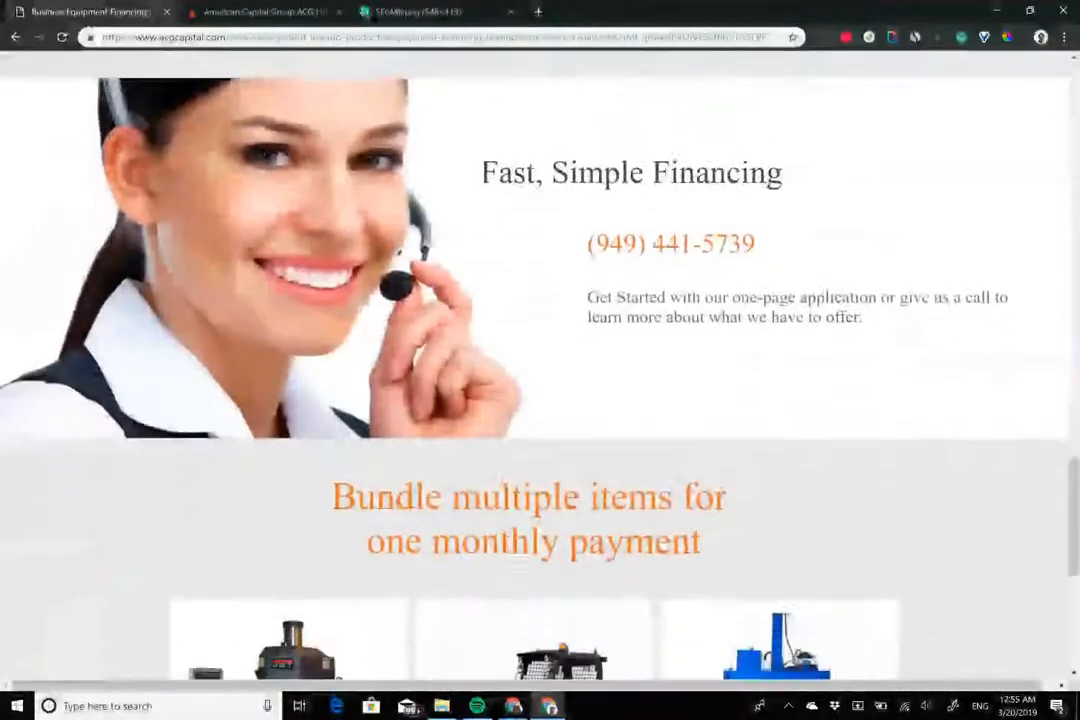
scroll(540, 360, up, 4)
scroll(540, 360, up, 8)
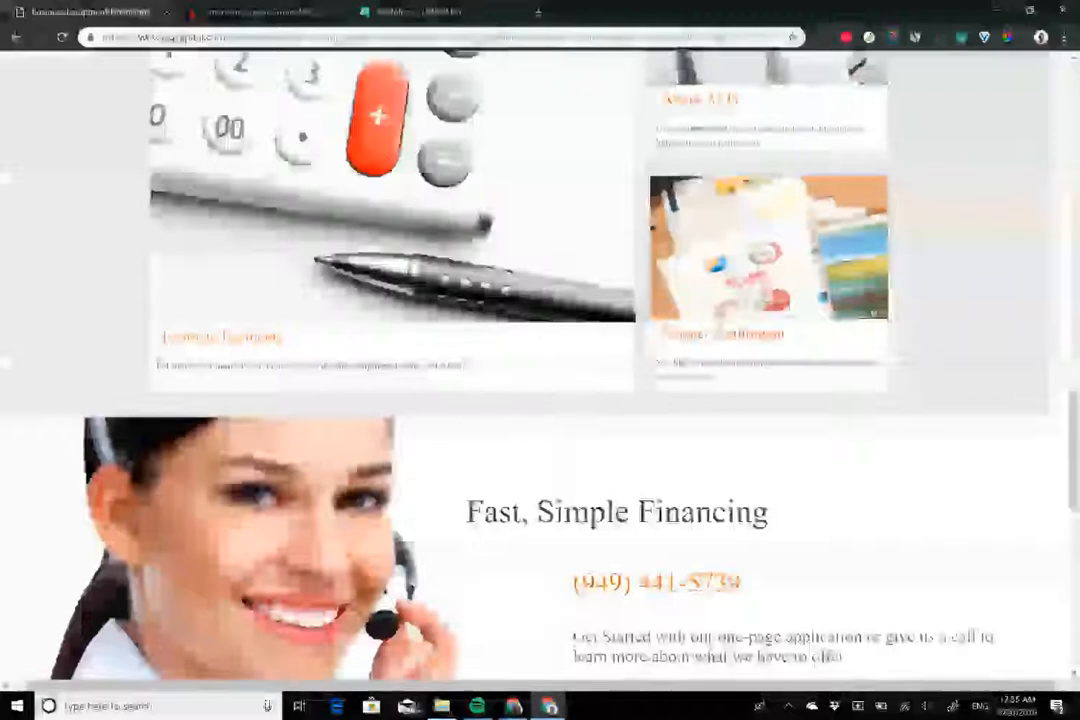
scroll(540, 360, up, 6)
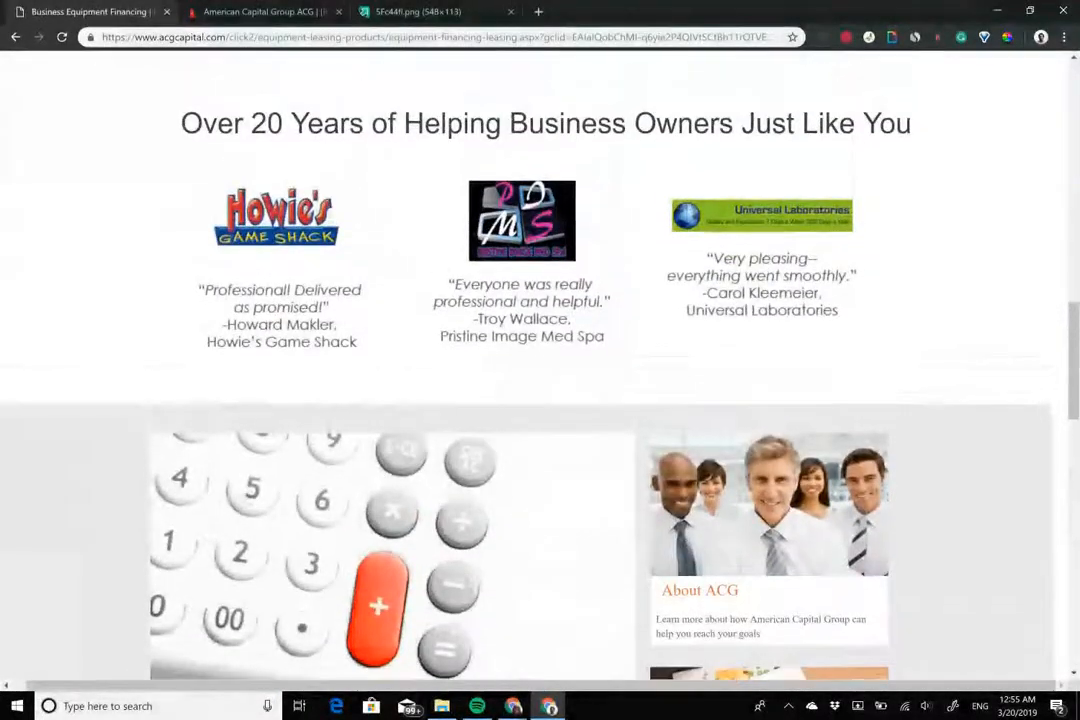
scroll(540, 360, up, 5)
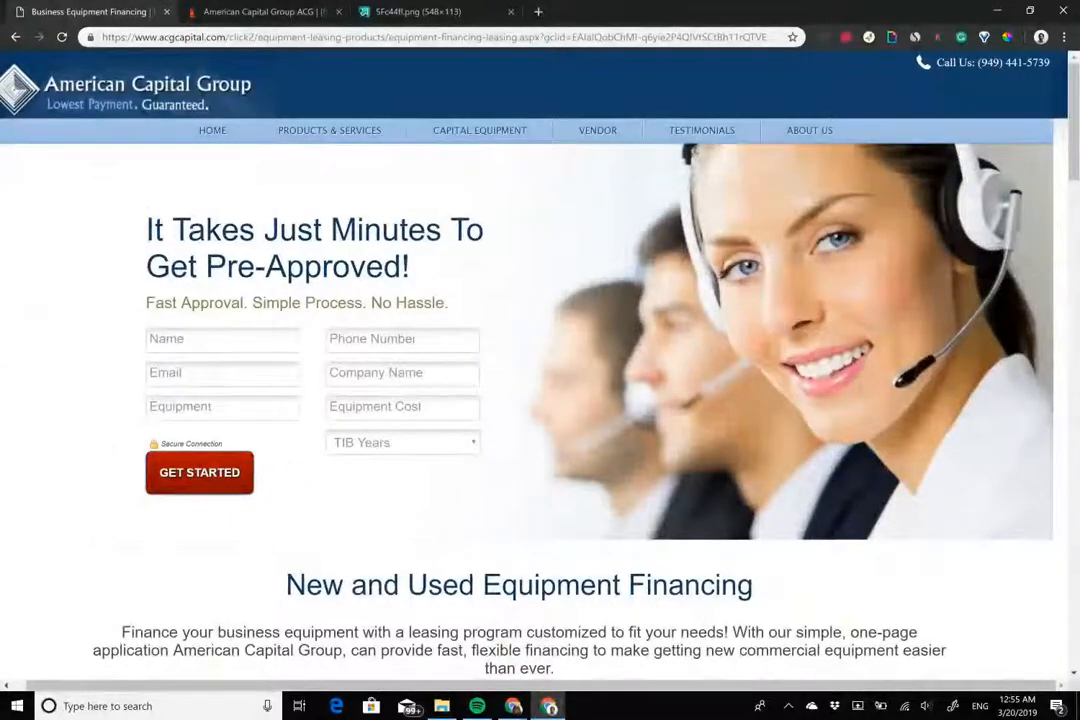
scroll(540, 360, down, 8)
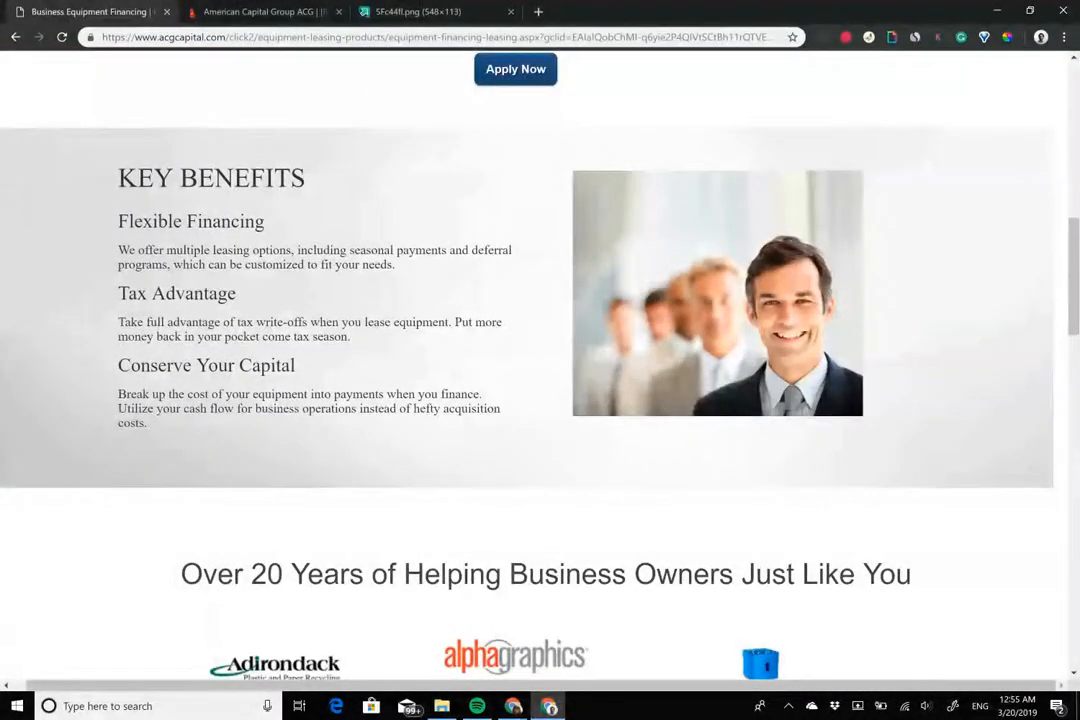
right_click(885, 169)
click(862, 252)
drag(1074, 276, 1074, 251)
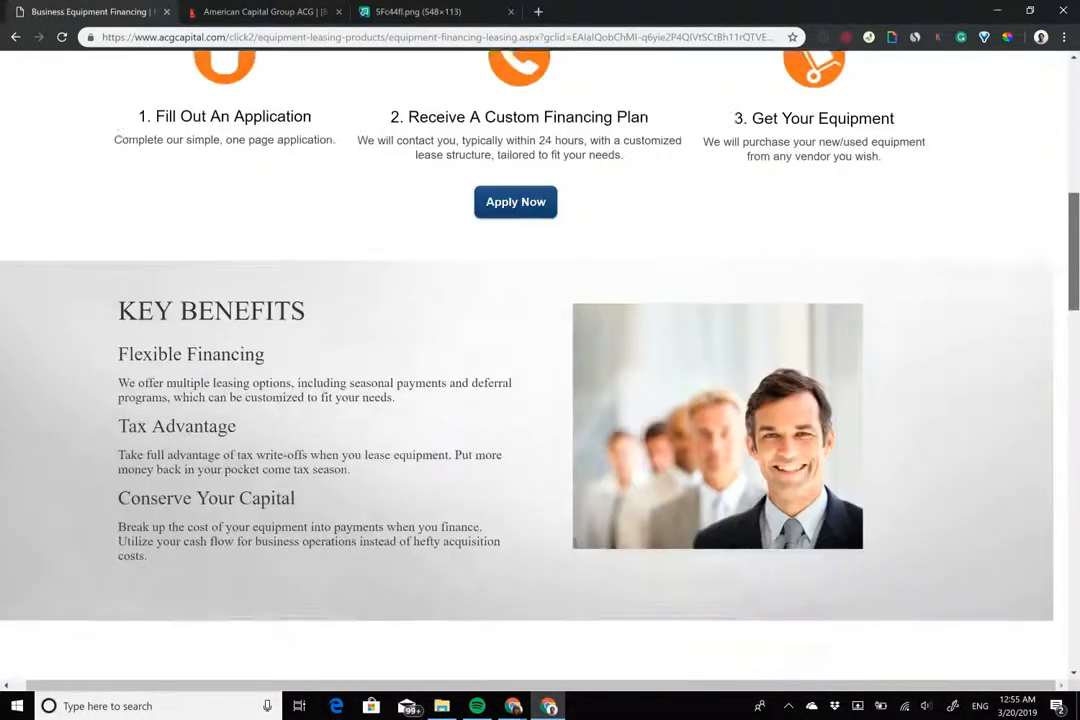
scroll(540, 360, down, 15)
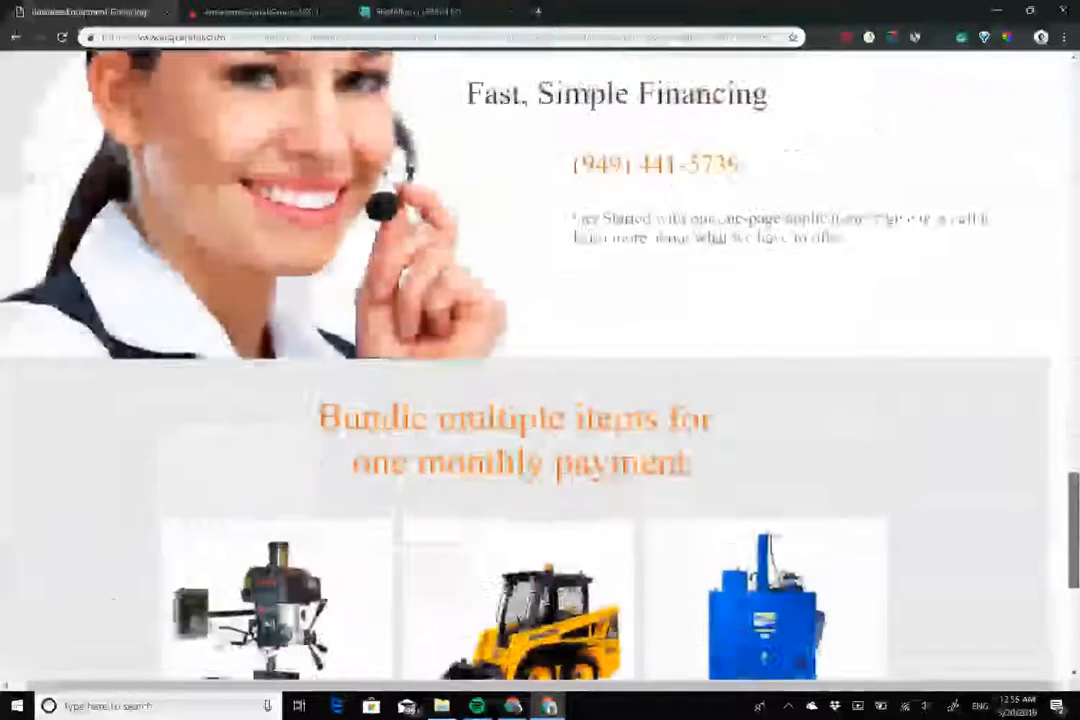
scroll(540, 360, up, 20)
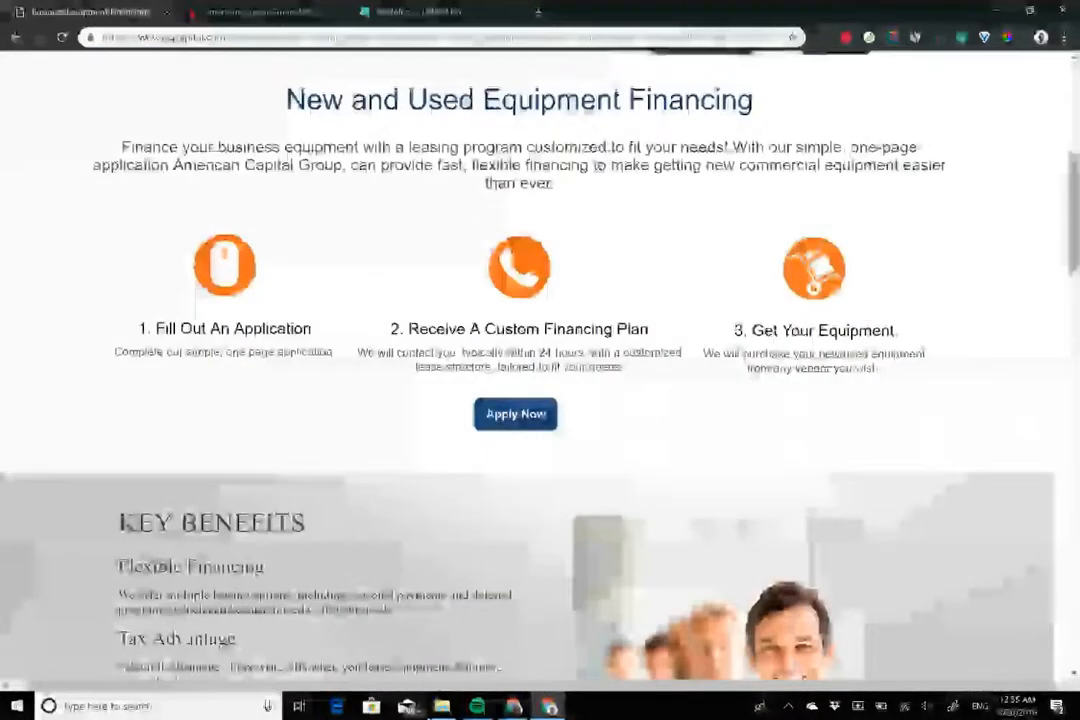
right_click(1070, 150)
click(1072, 165)
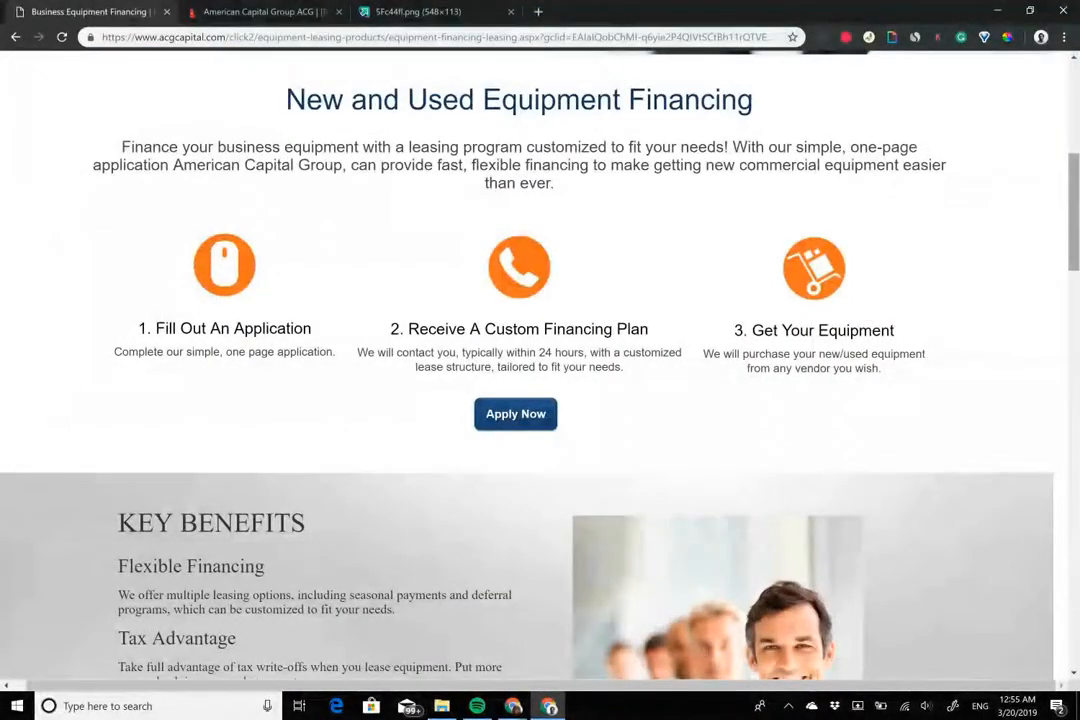
scroll(540, 360, up, 5)
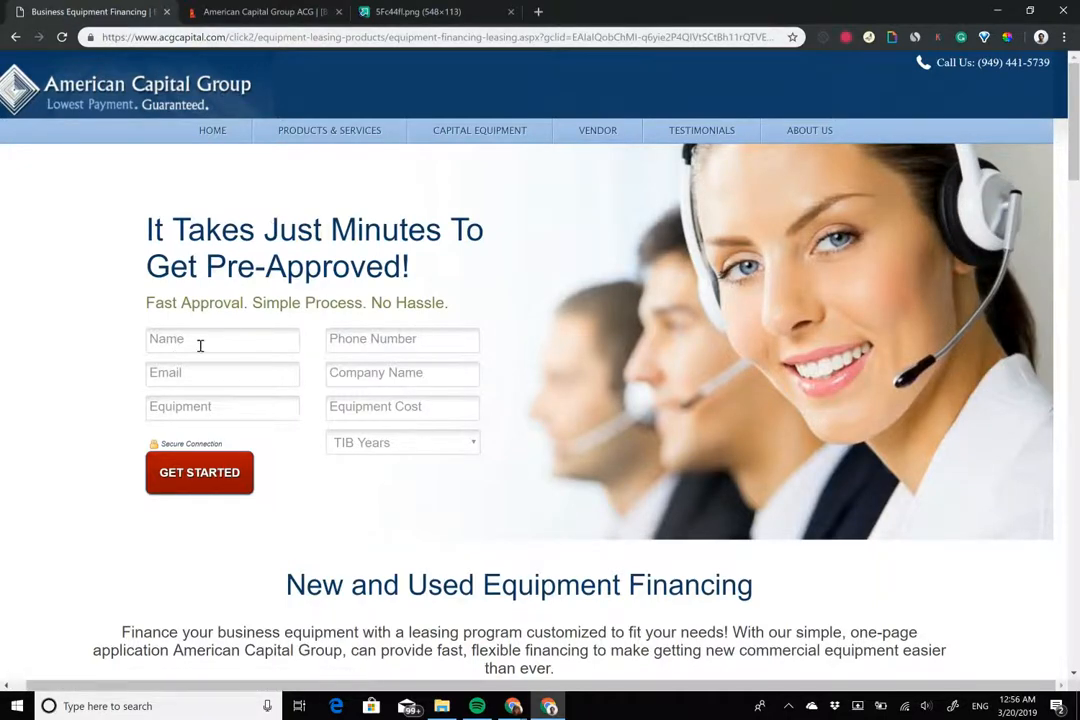
Open the gid_3 gambit and rename it full_name
click(225, 11)
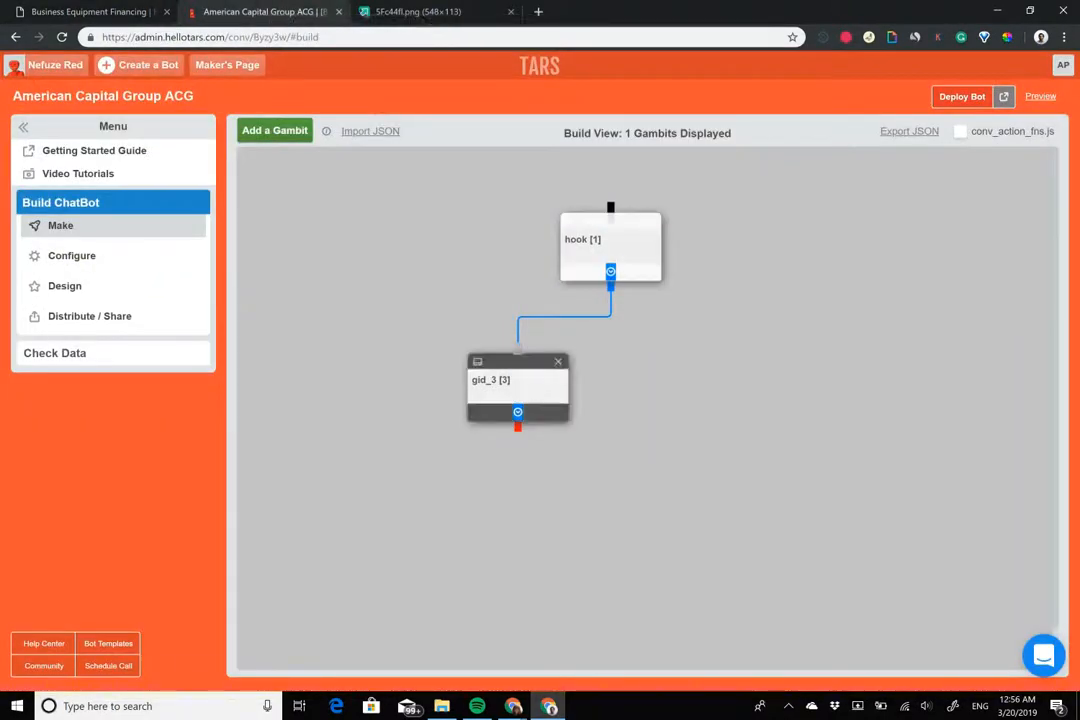
click(522, 387)
drag(383, 105, 117, 103)
text(name)
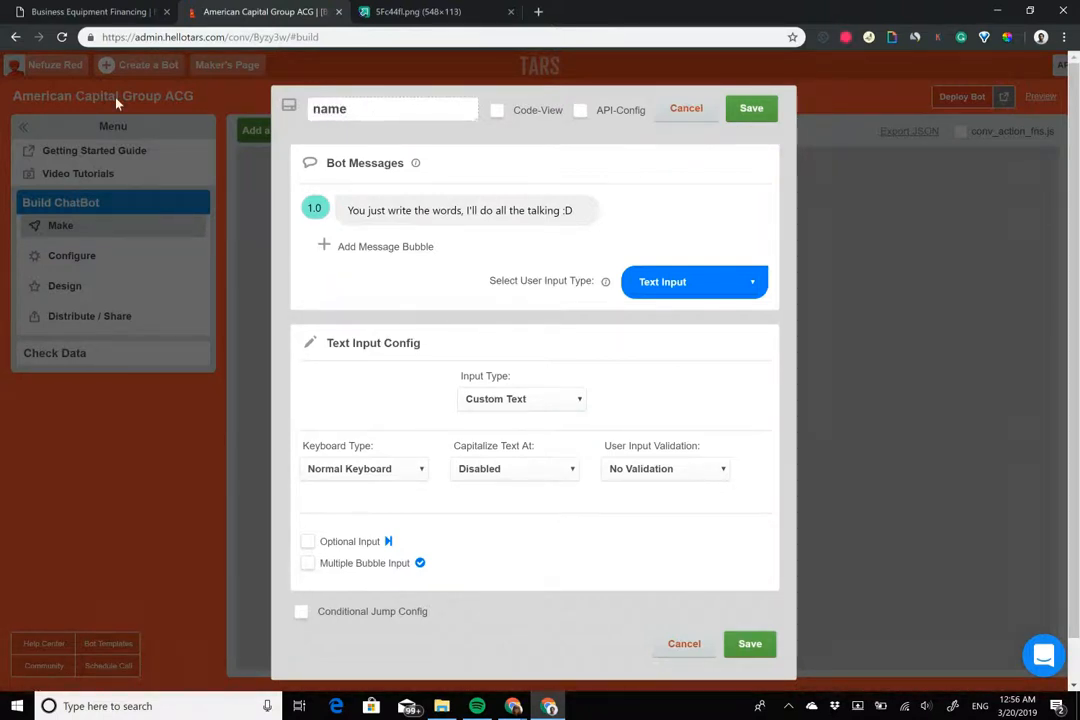
key(BackSpace)
key(BackSpace)
text(full_name)
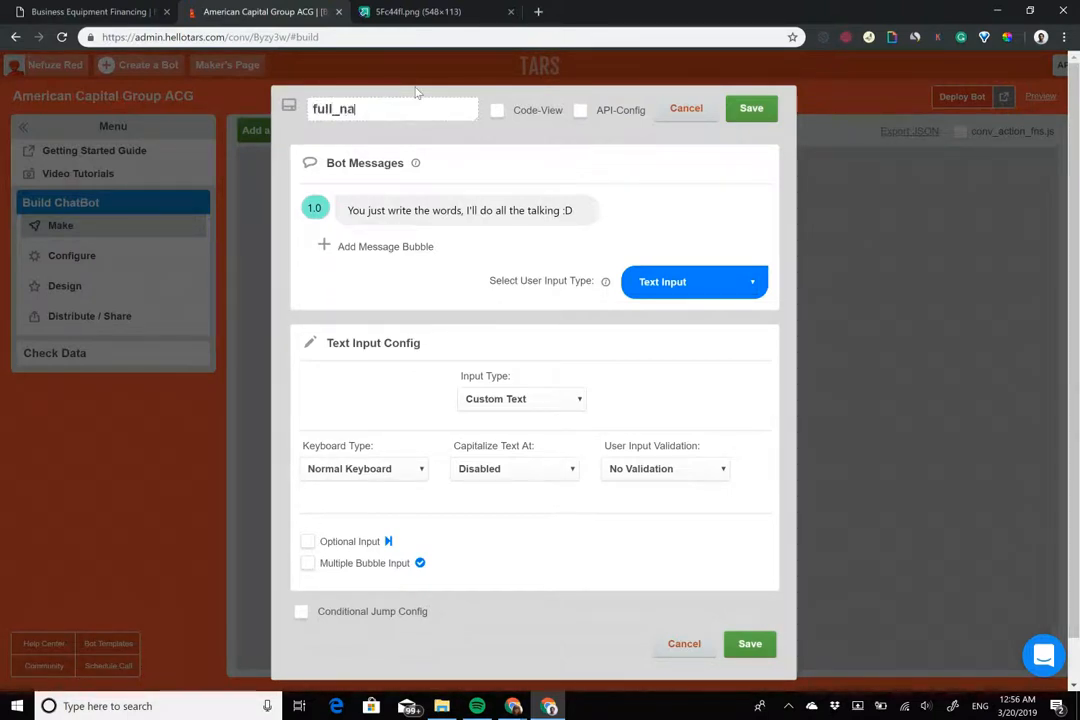
Replace the first message with 'Awesome!' and add a second message bubble
click(445, 205)
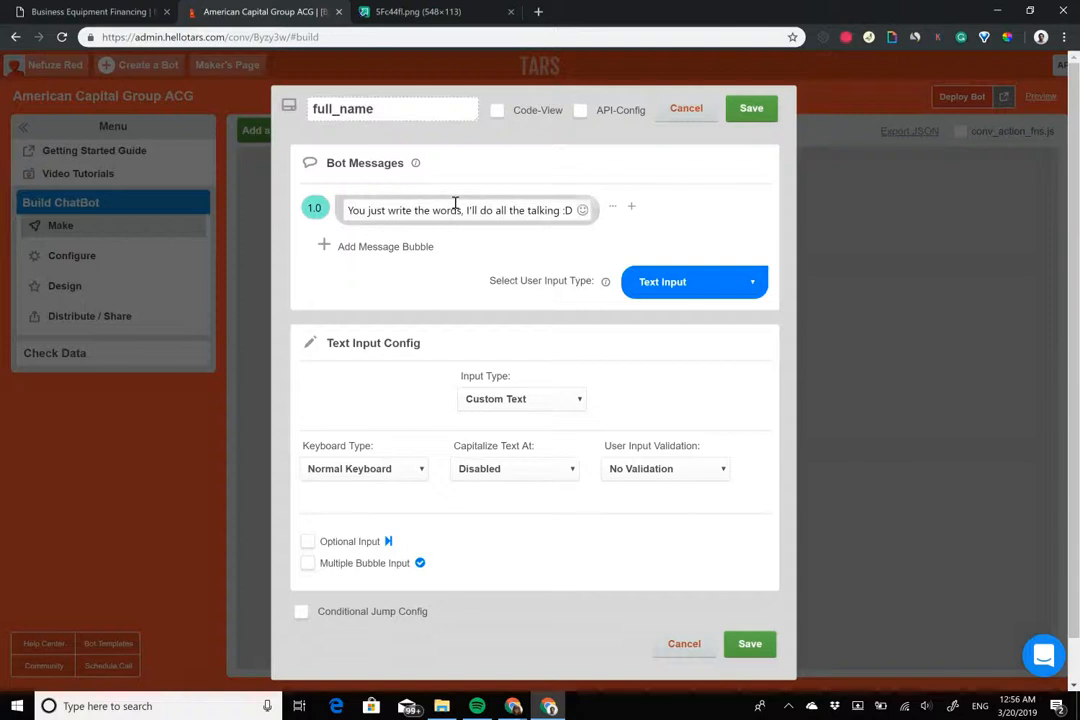
key(ctrl+a)
text(Awesome)
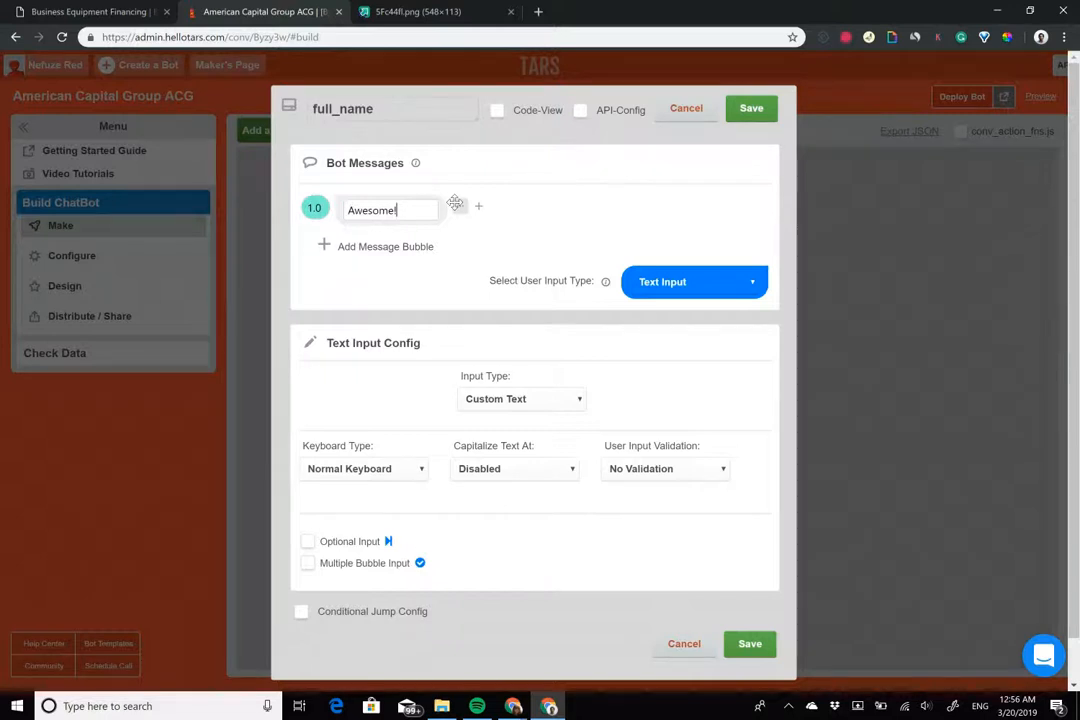
click(420, 246)
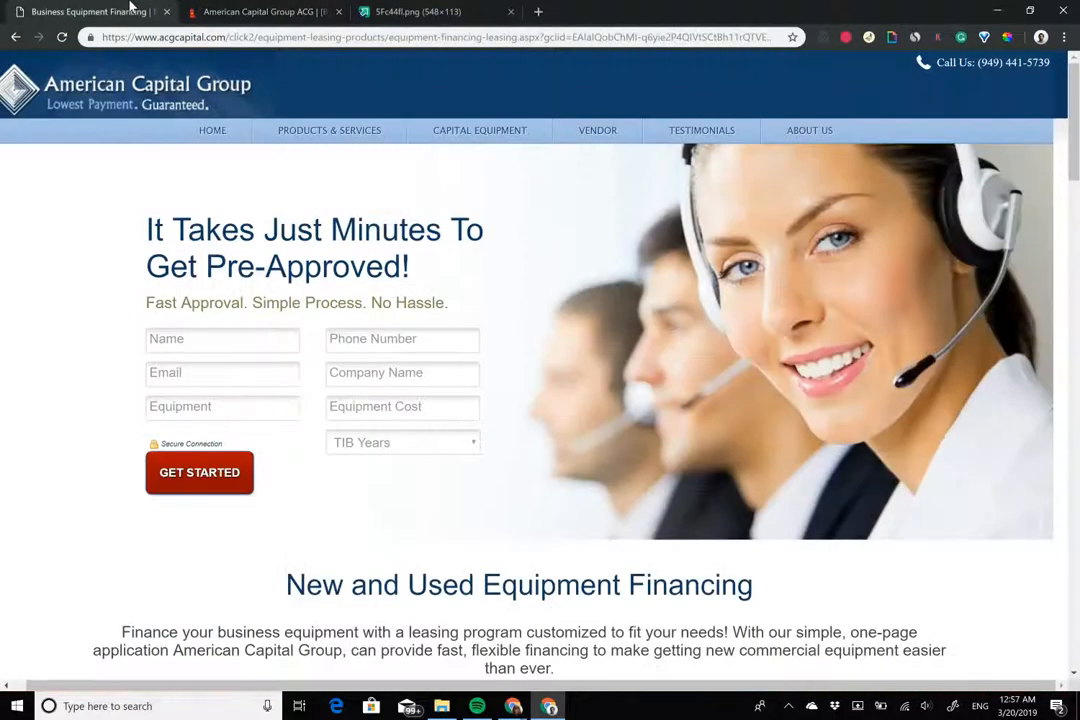
Write the second message 'I will need a few details to get you pre-approved'
click(110, 11)
click(283, 10)
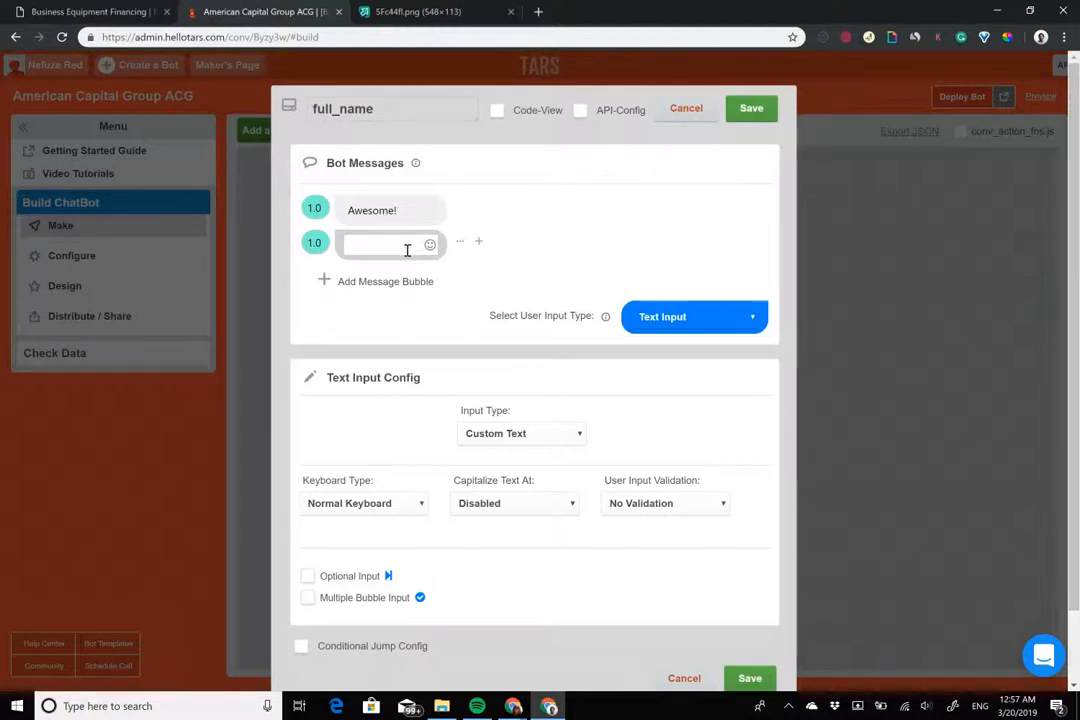
click(395, 210)
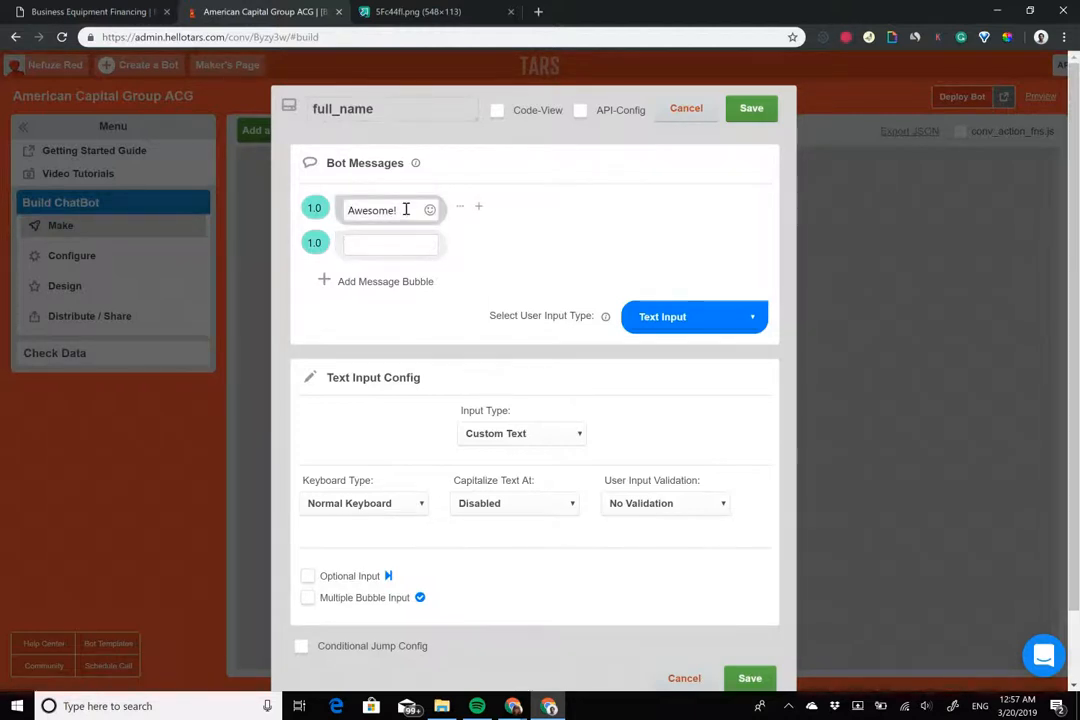
triple_click(396, 210)
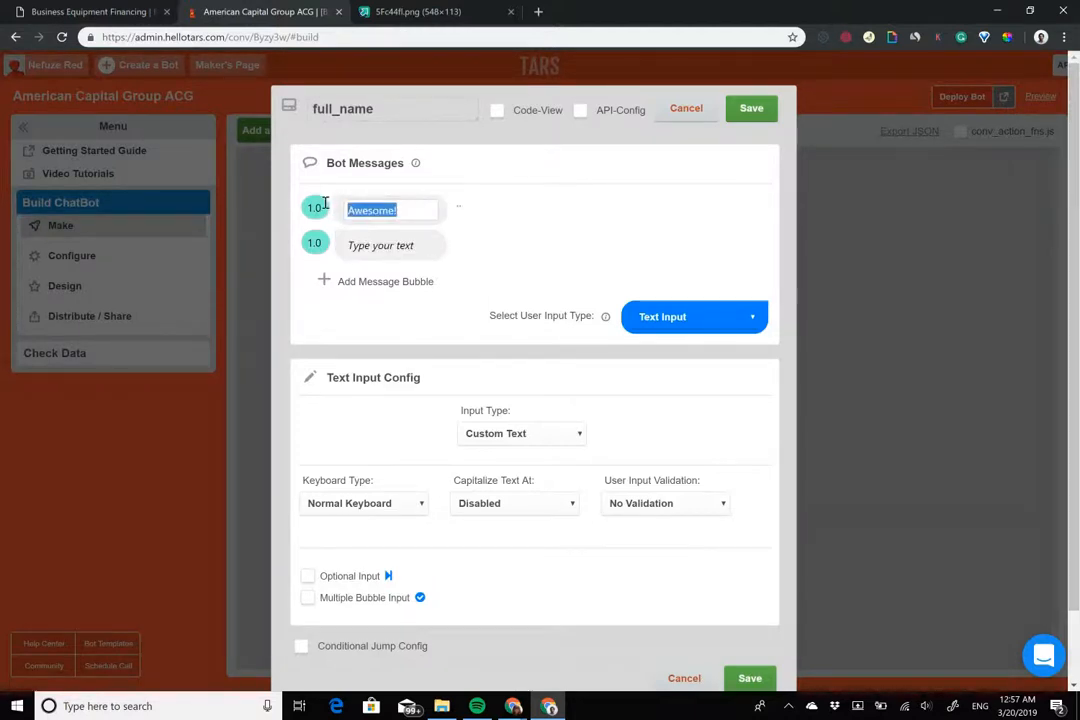
click(396, 247)
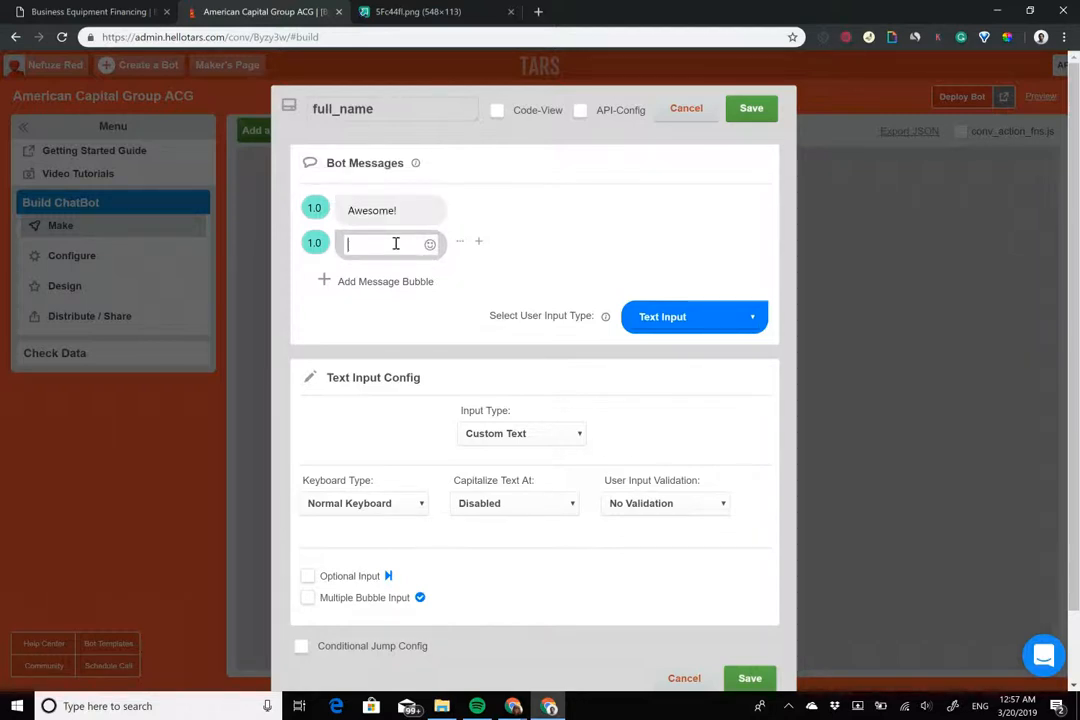
text(I will need a few details to get you pre-approved)
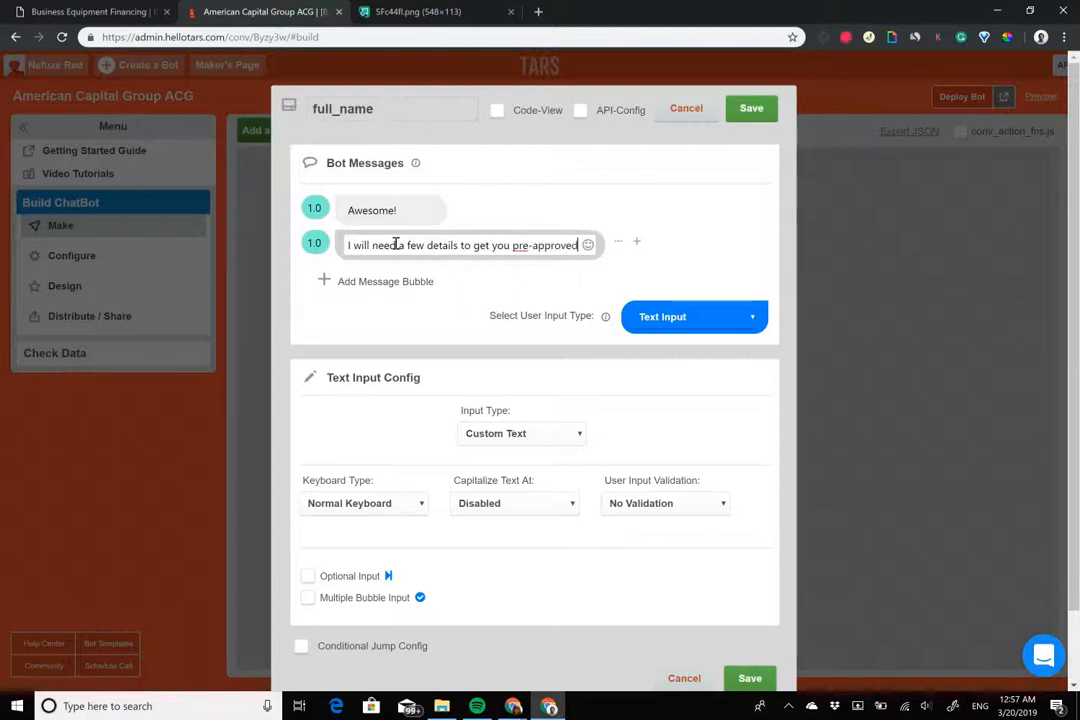
Add messages 'First, an easy one' and 'What is your full name?'
click(342, 282)
text(First an easy one)
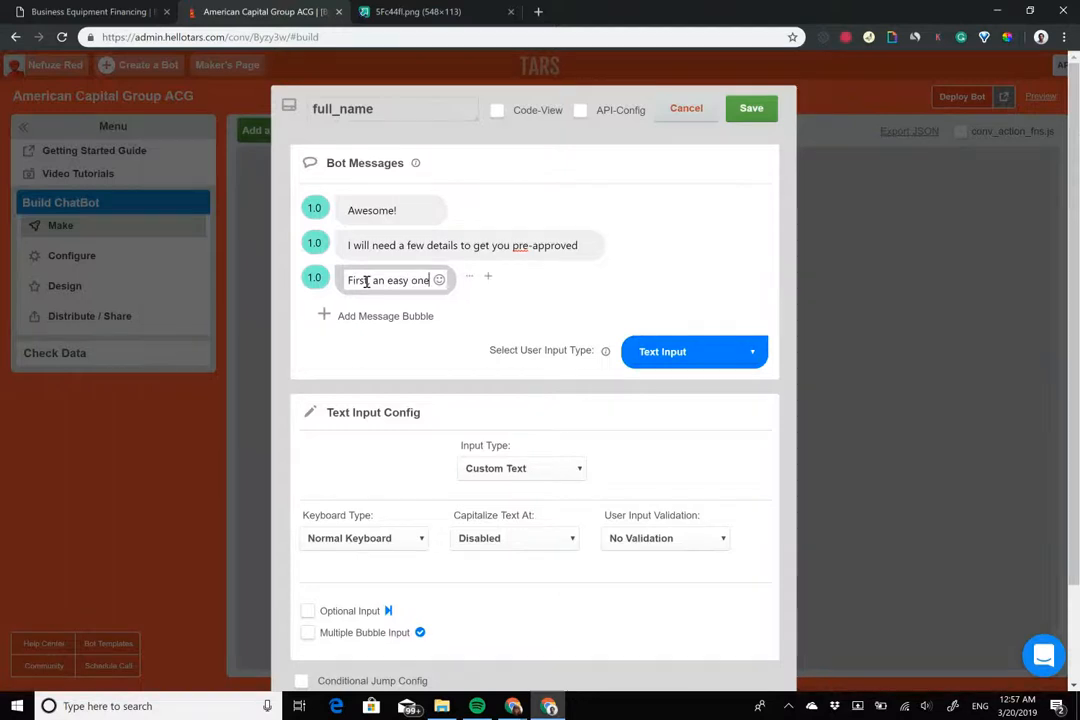
click(368, 281)
text(,)
click(385, 316)
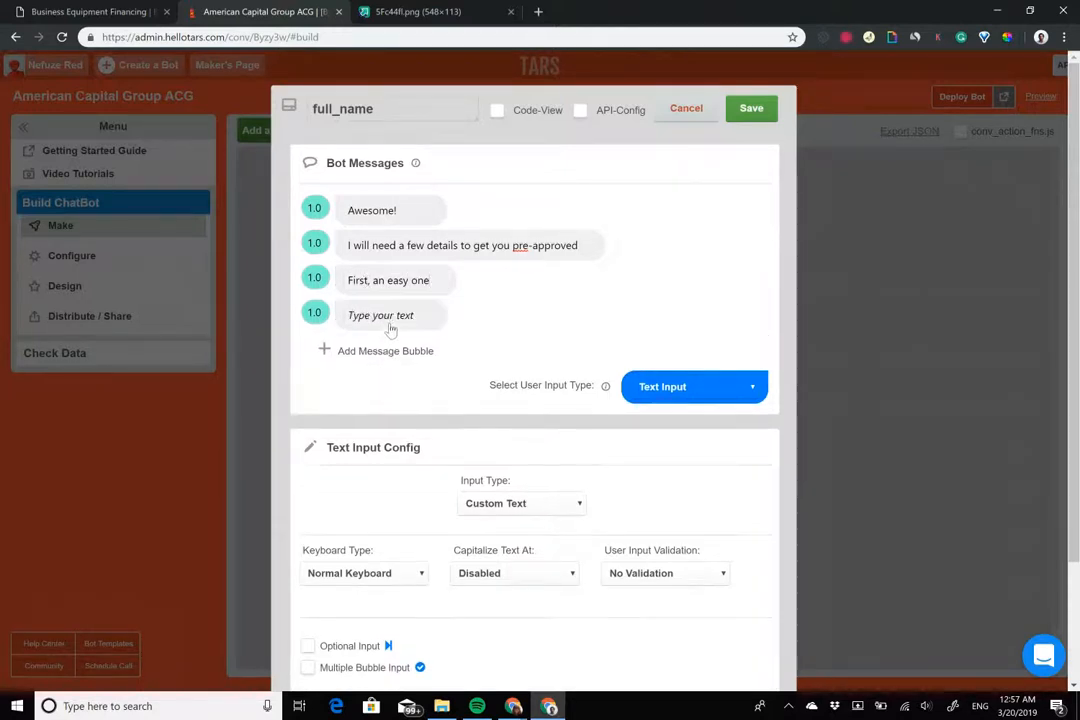
text(What is you)
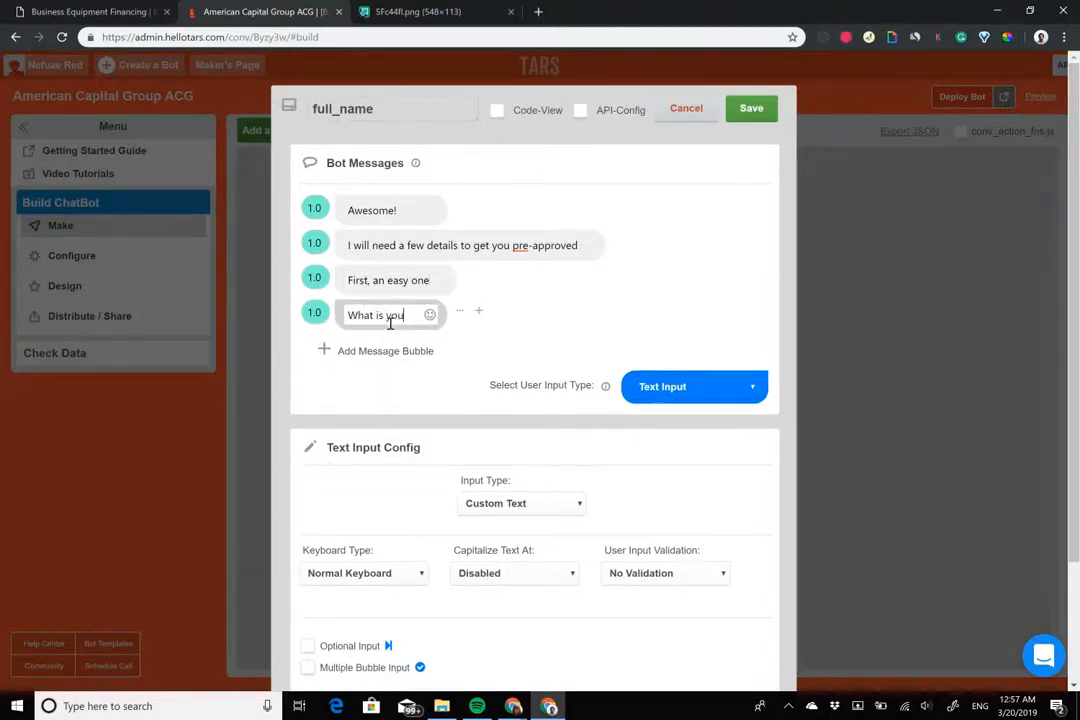
text(r full name)
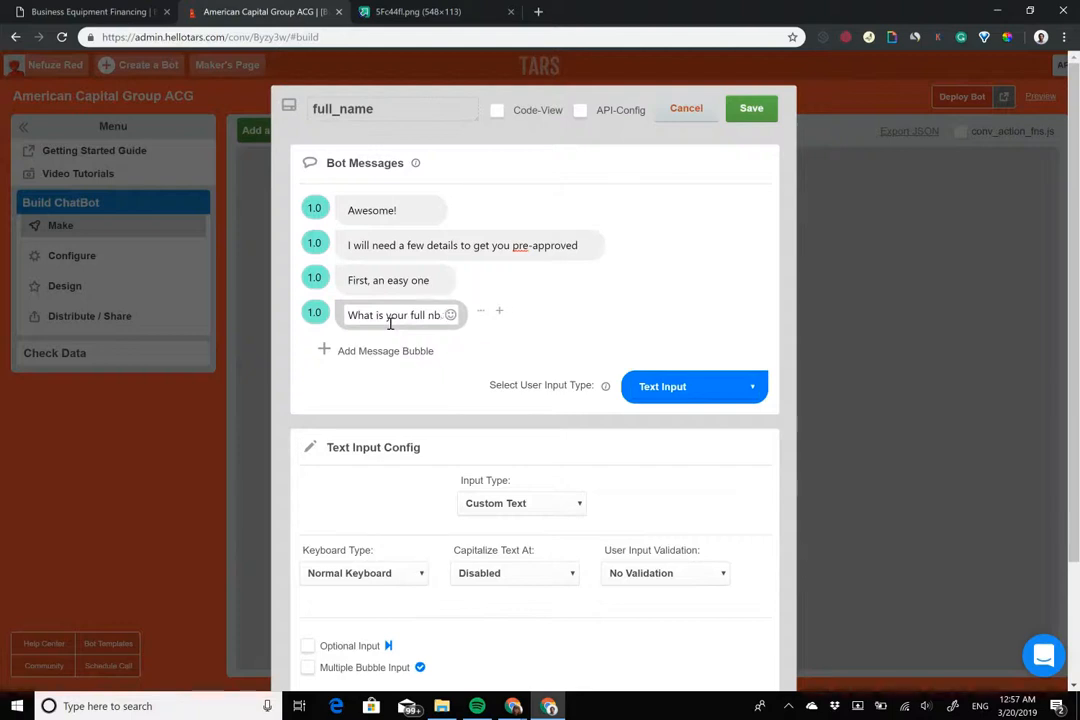
text(?)
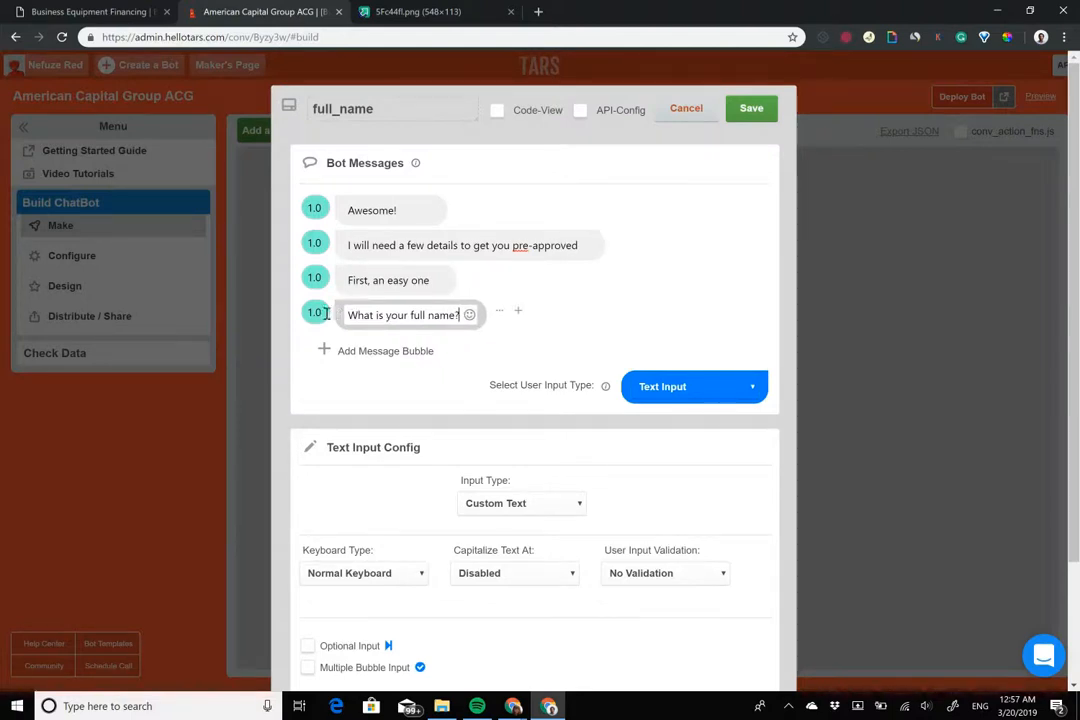
Set the message delays to 2.0 and bold 'full name?' in the last message
drag(314, 316, 296, 279)
text(22)
drag(314, 244, 296, 244)
text(2)
click(413, 316)
drag(410, 316, 463, 316)
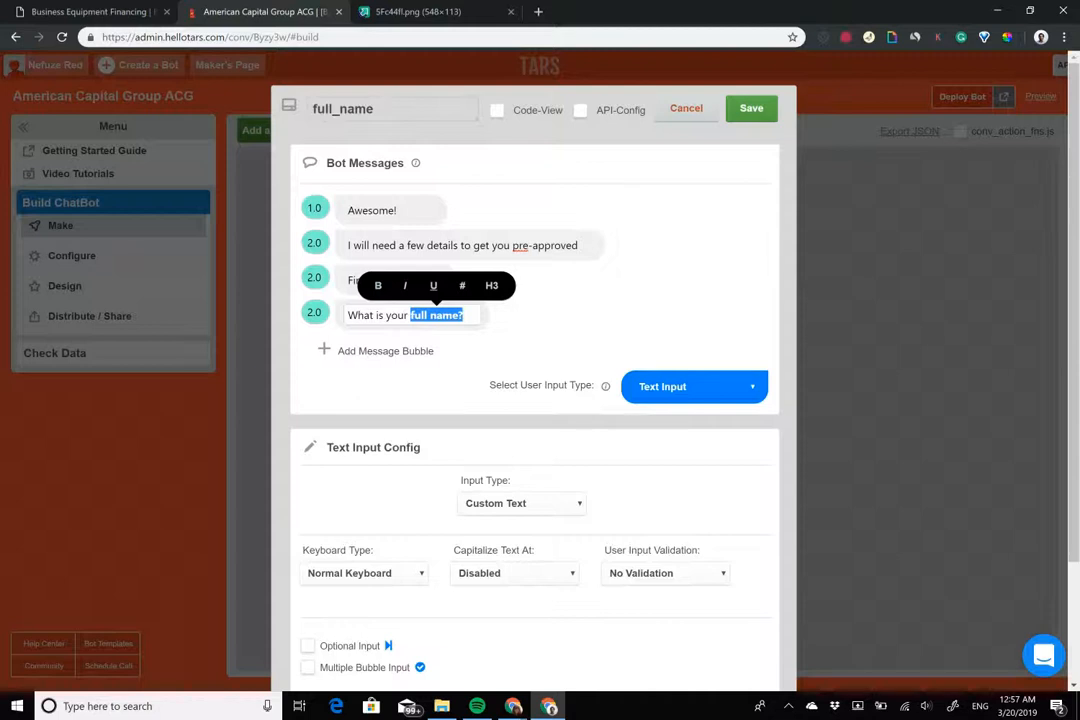
Set the expected answer input type to Full Name
click(520, 503)
click(509, 318)
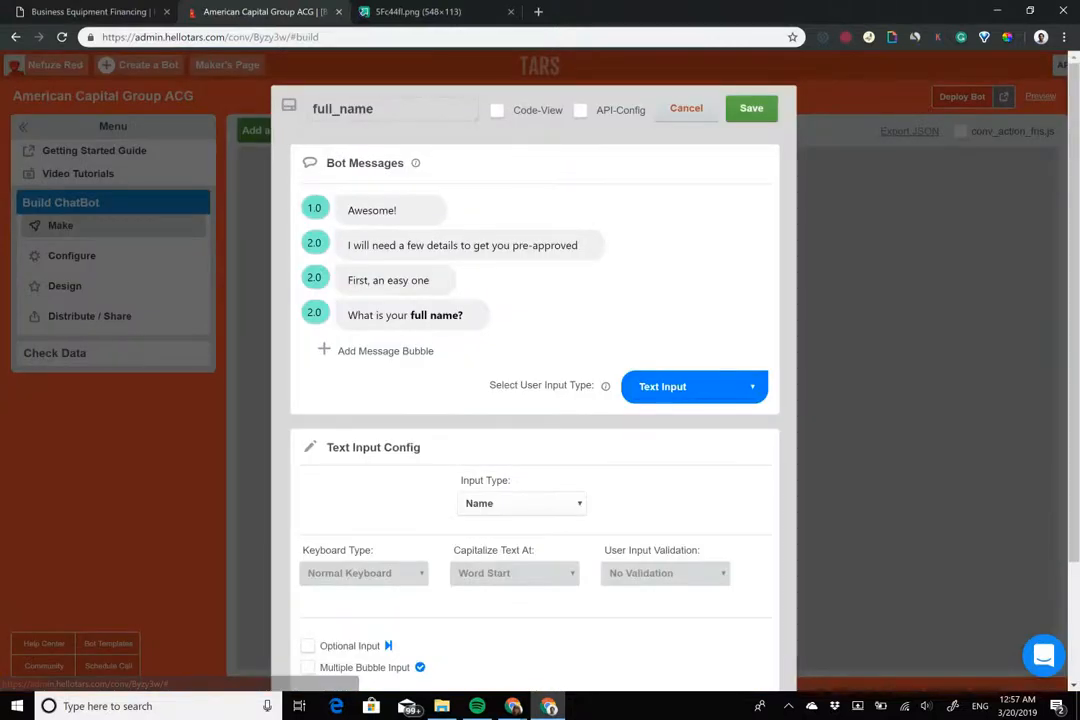
click(520, 503)
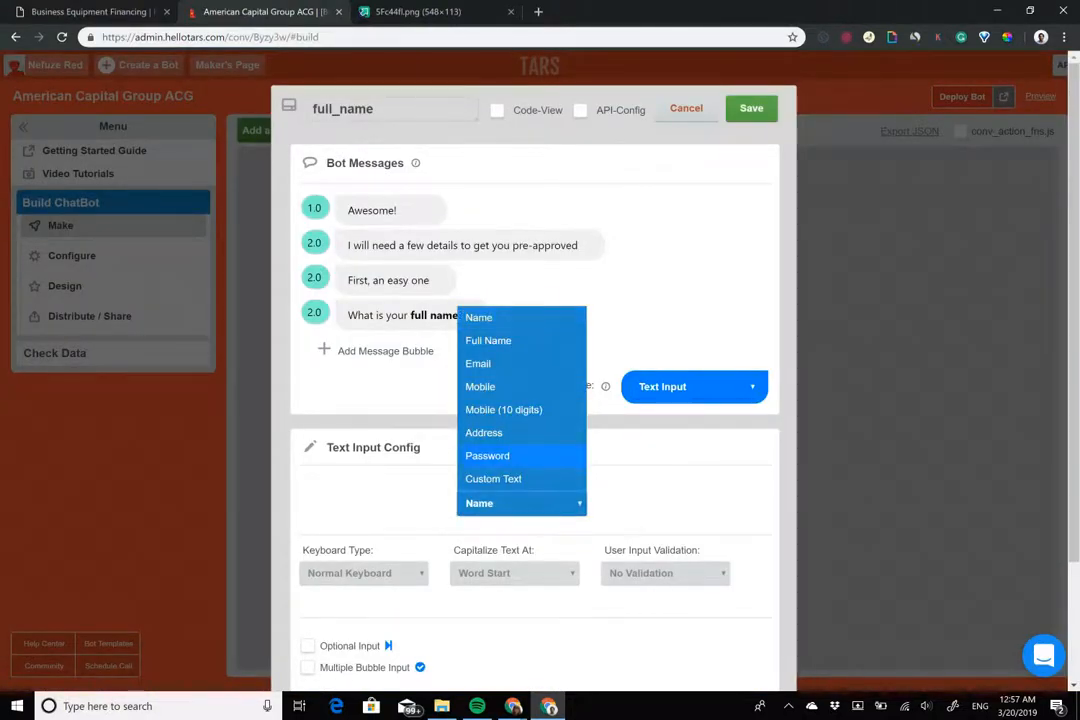
click(497, 341)
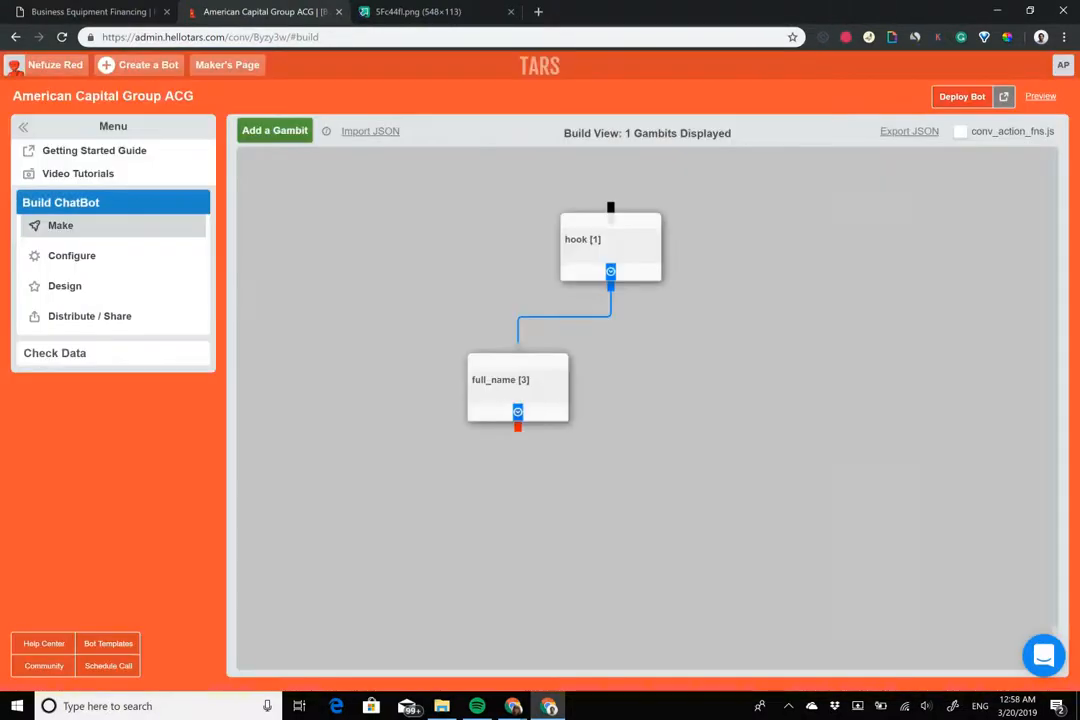
Add gambit gid_4 linked after full_name, then show the American Capital Group page
click(285, 133)
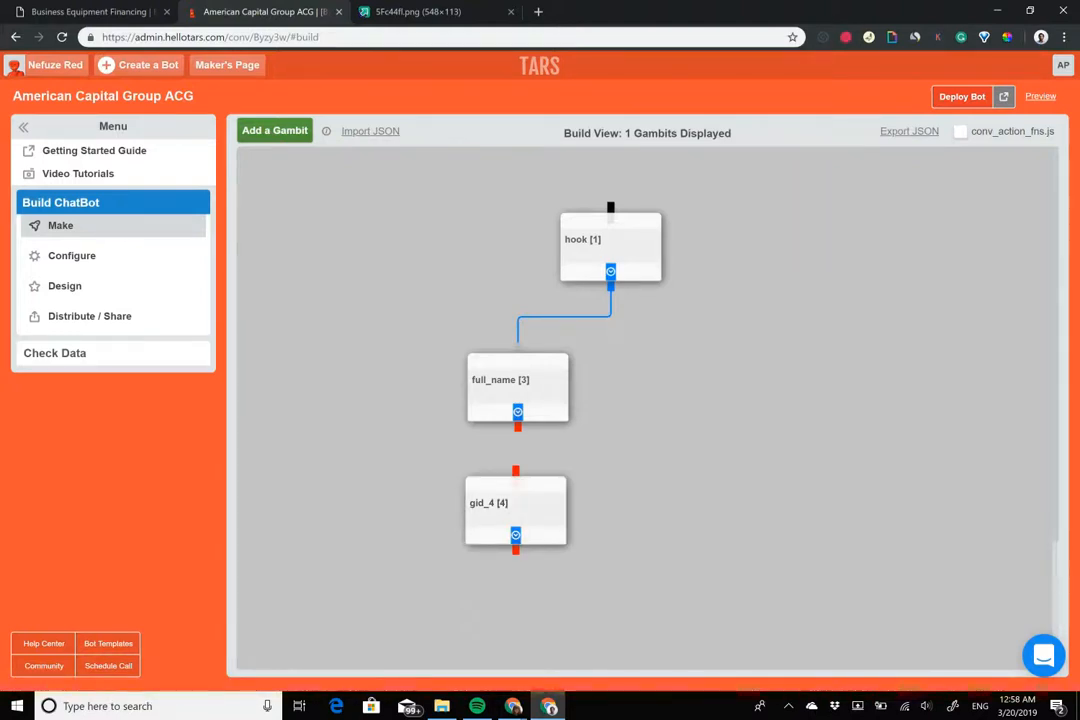
drag(517, 412, 515, 470)
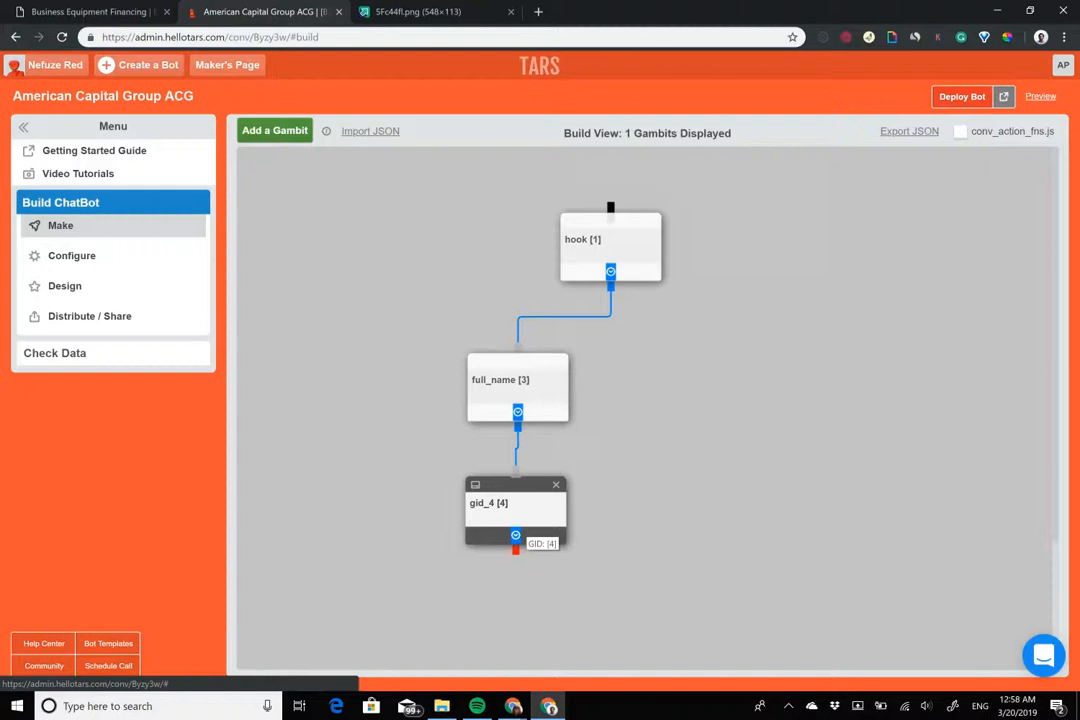
click(111, 10)
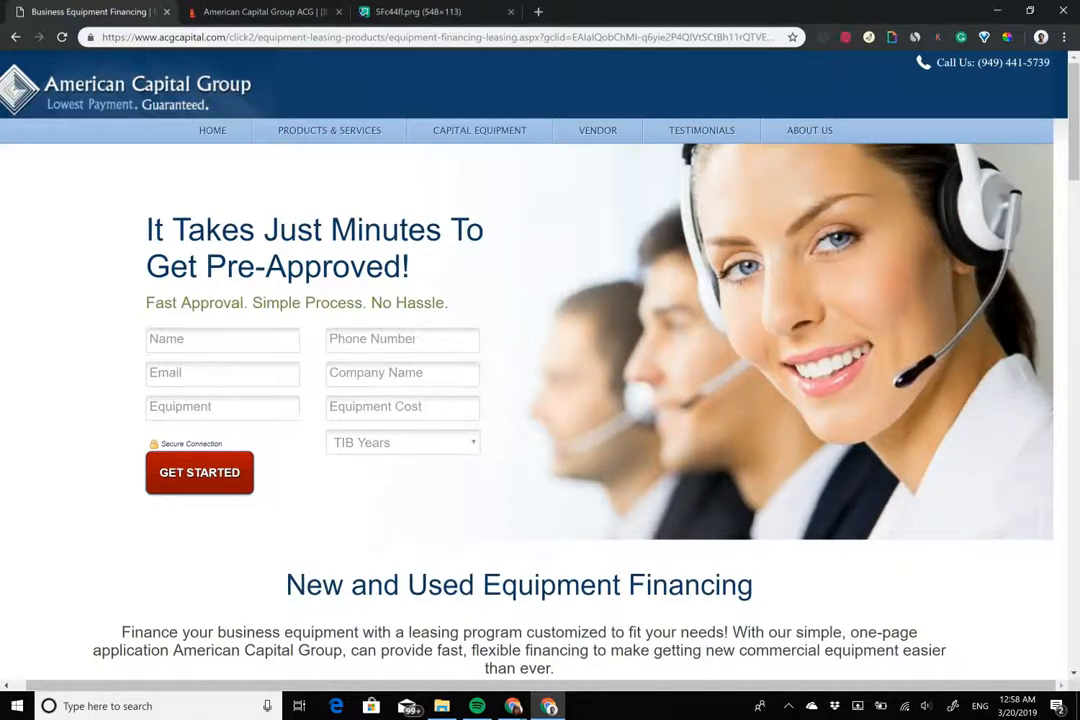
Review the form's Name, Phone Number and Company Name fields on acgcapital.com
drag(343, 342, 411, 344)
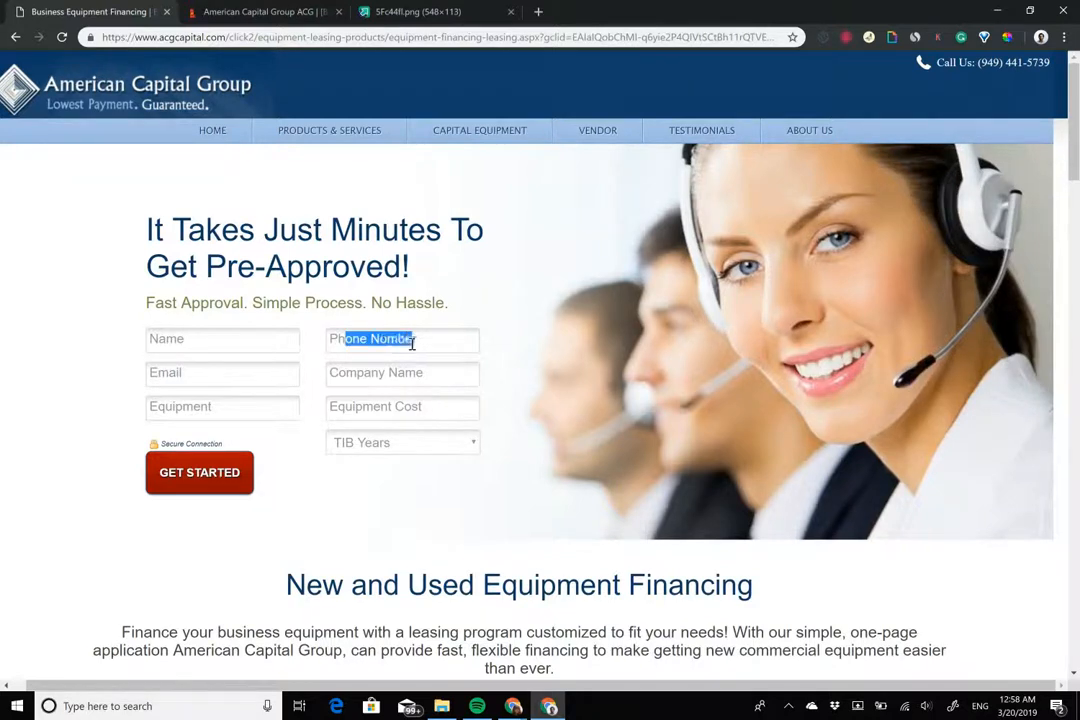
click(505, 350)
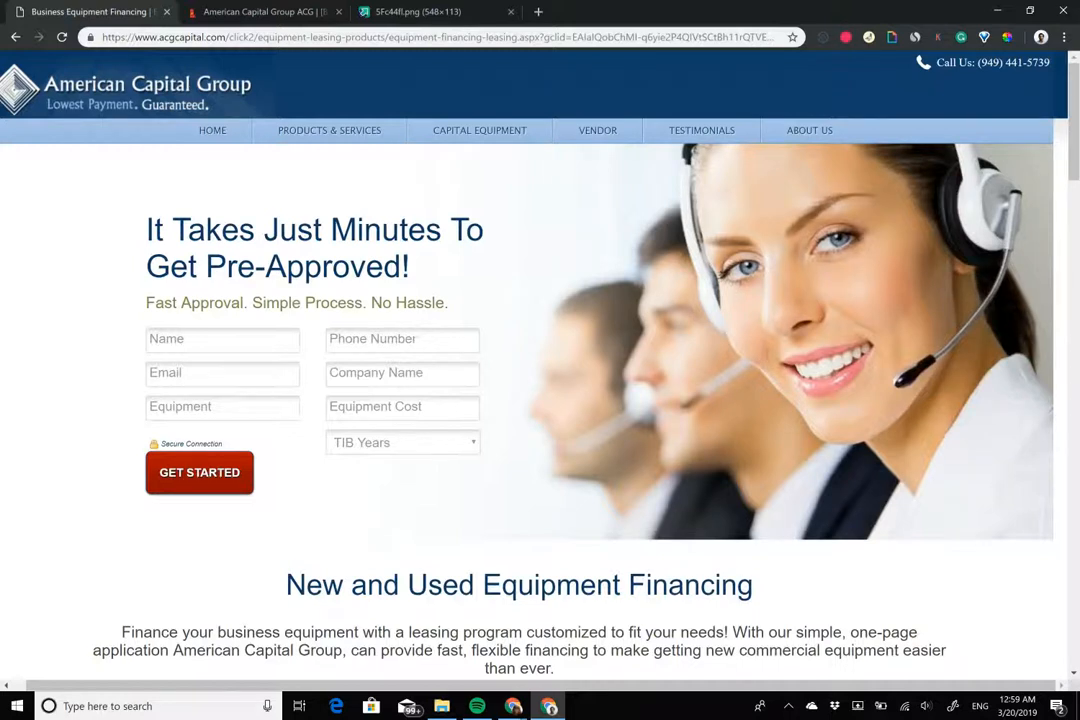
drag(330, 372, 423, 372)
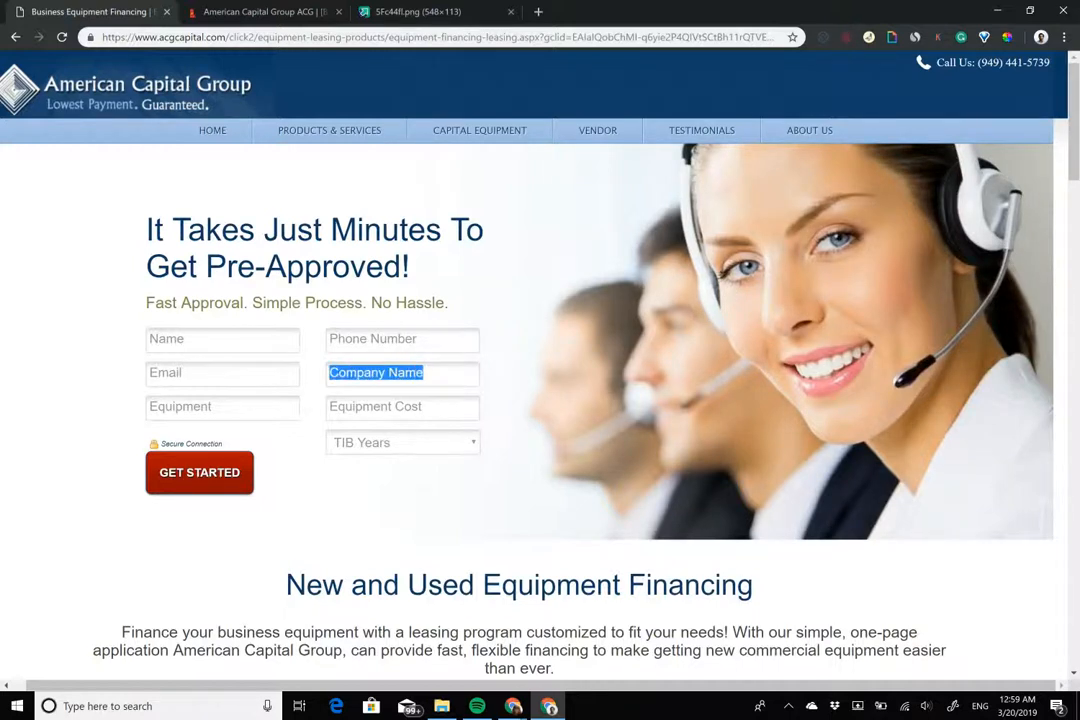
click(430, 372)
drag(149, 339, 418, 339)
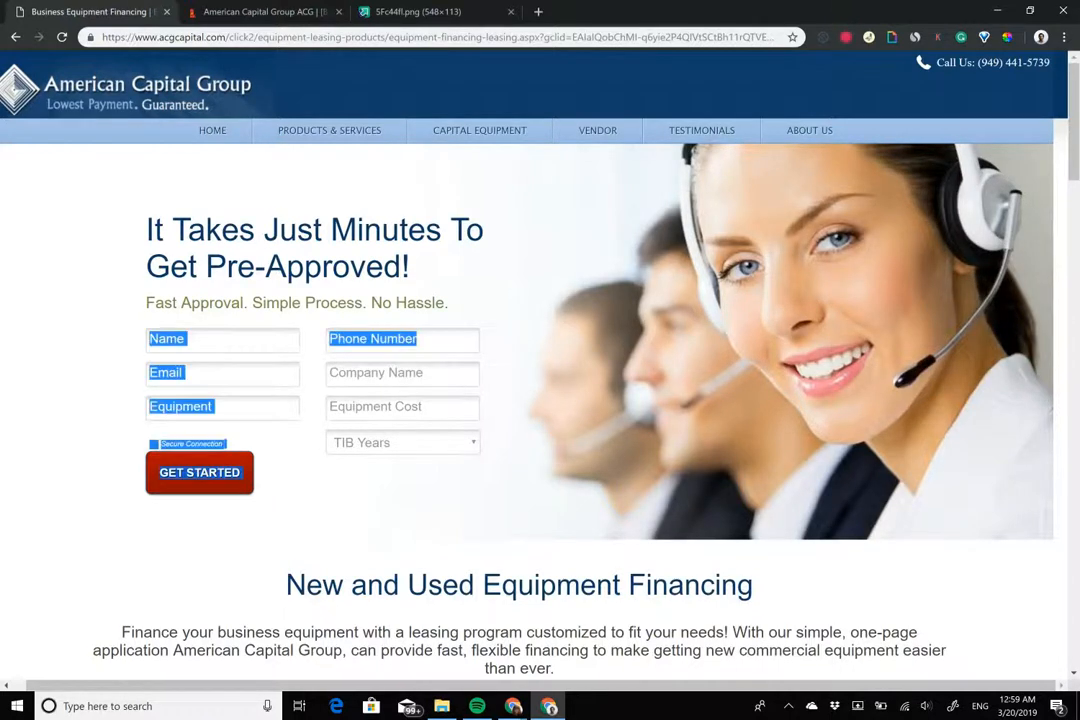
click(416, 339)
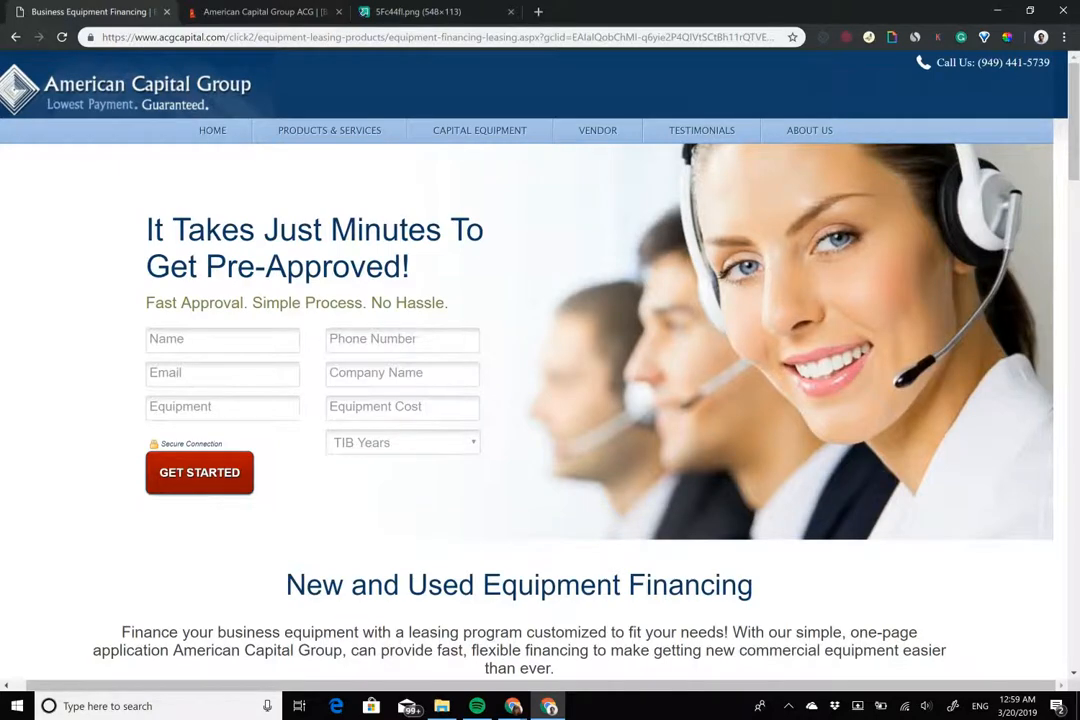
click(268, 12)
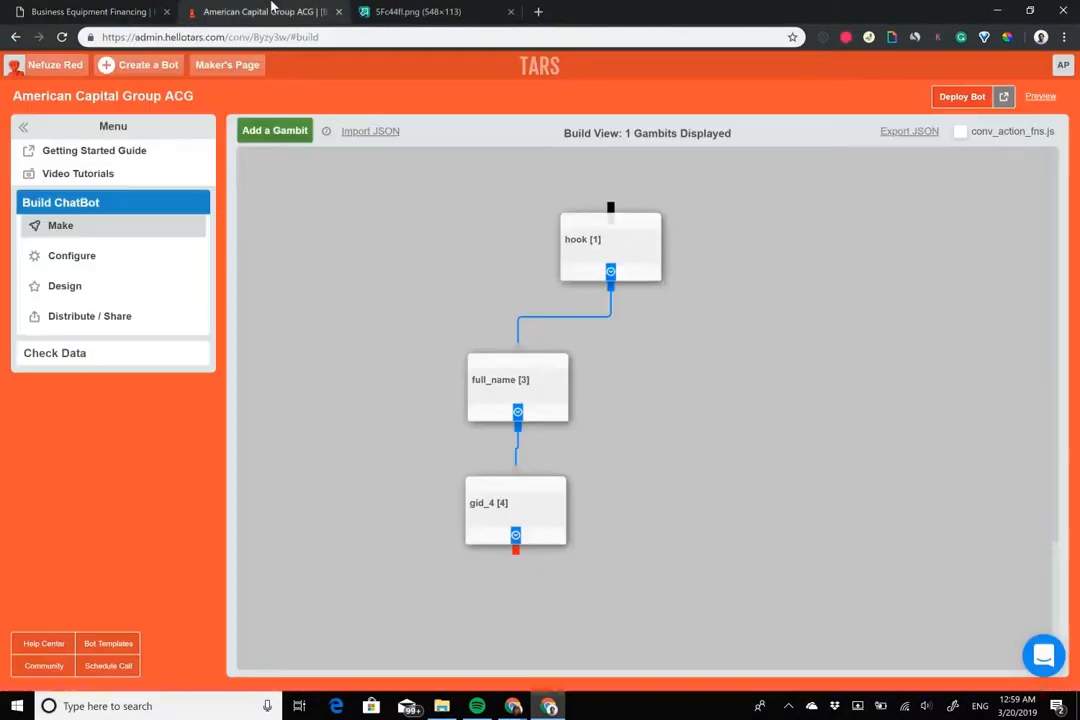
In gid_4, make the first message 'Nice to meet you {{ursp.full_name}}!'
click(489, 506)
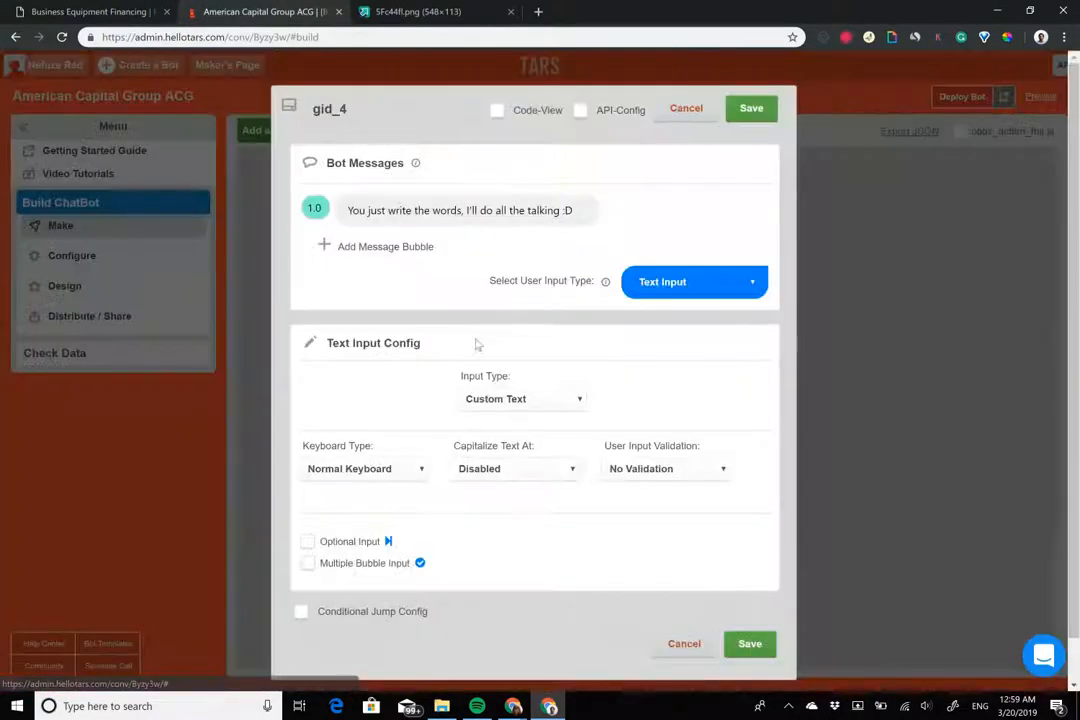
triple_click(477, 210)
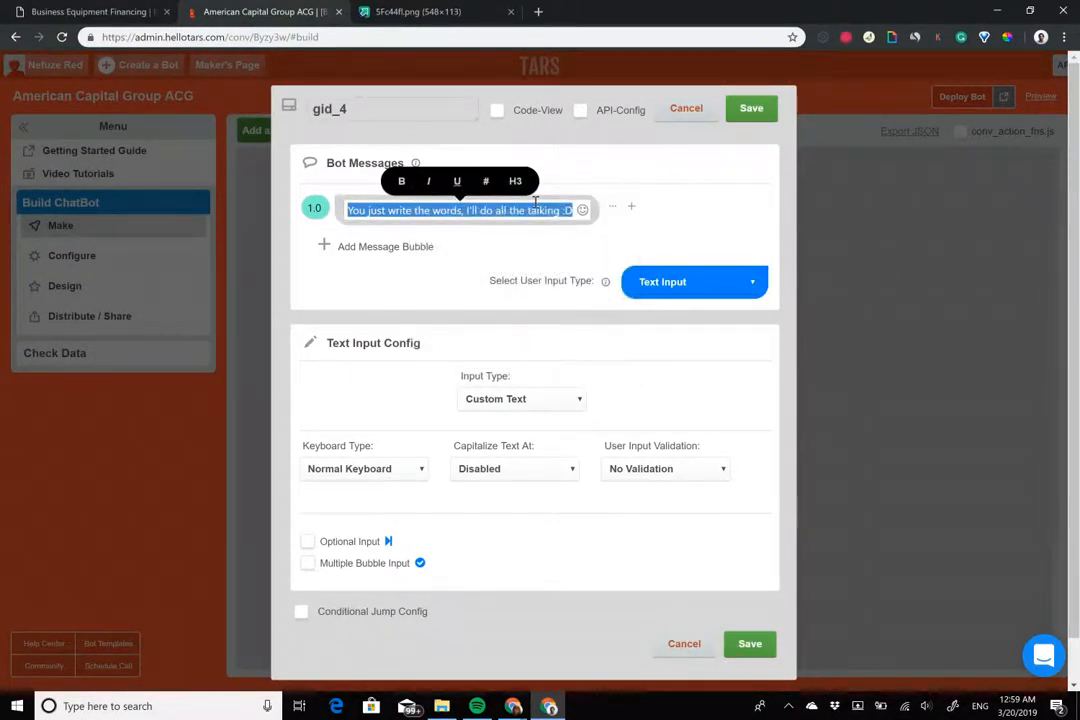
text(Nice to meet you {{ur)
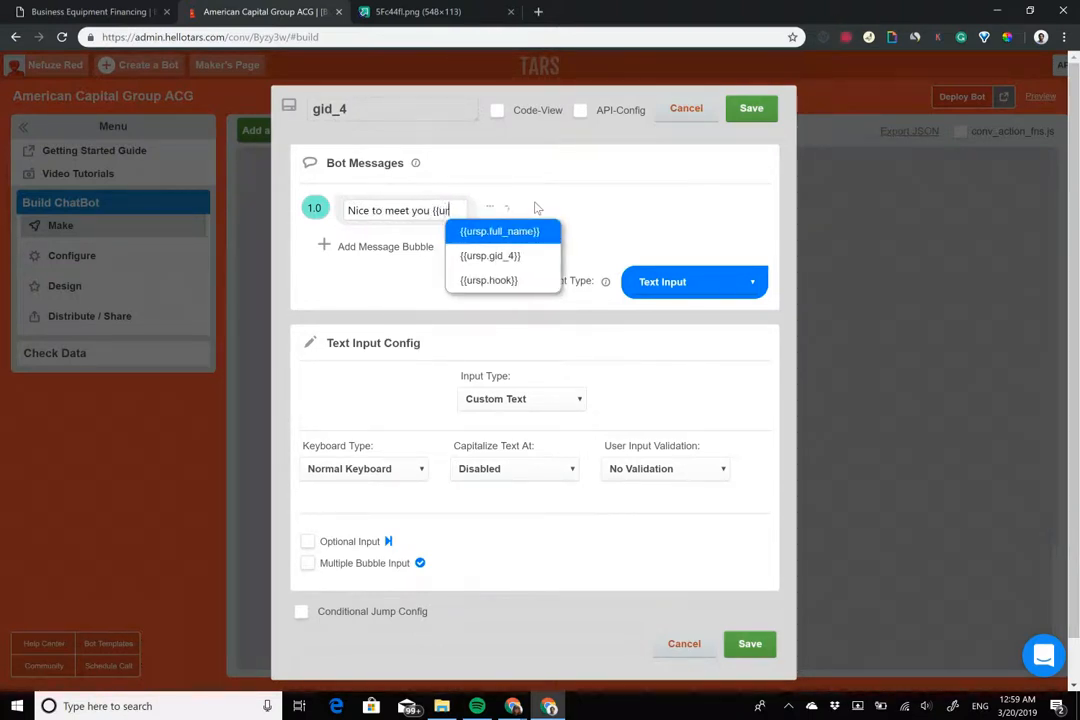
text(sp)
key(Return)
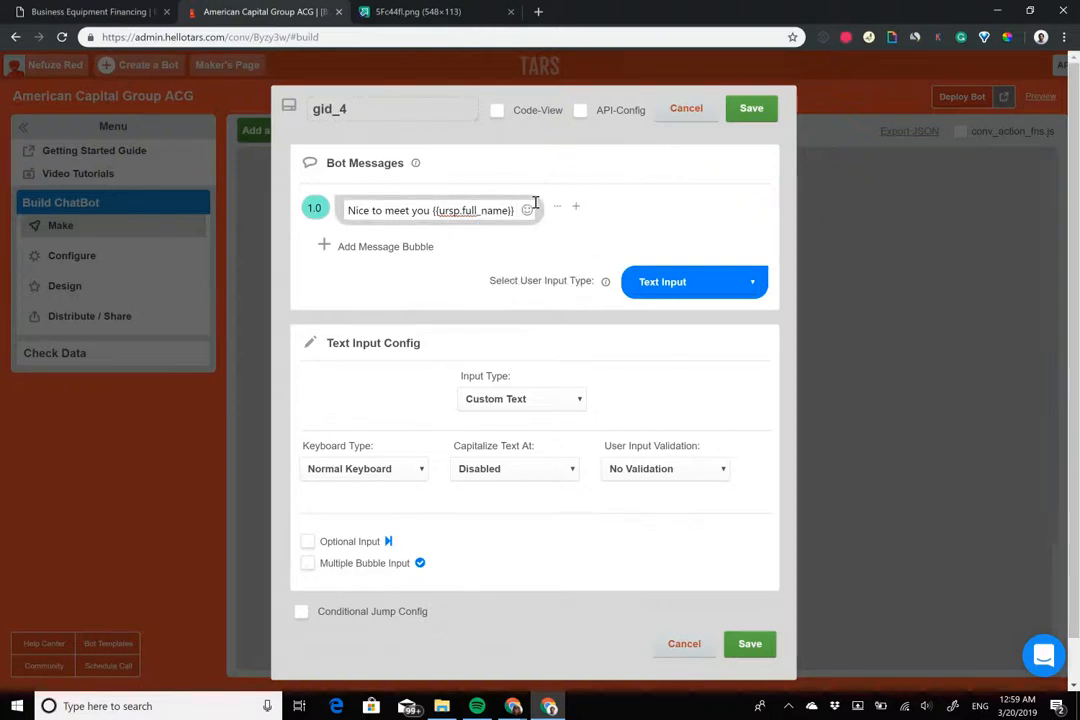
text(!)
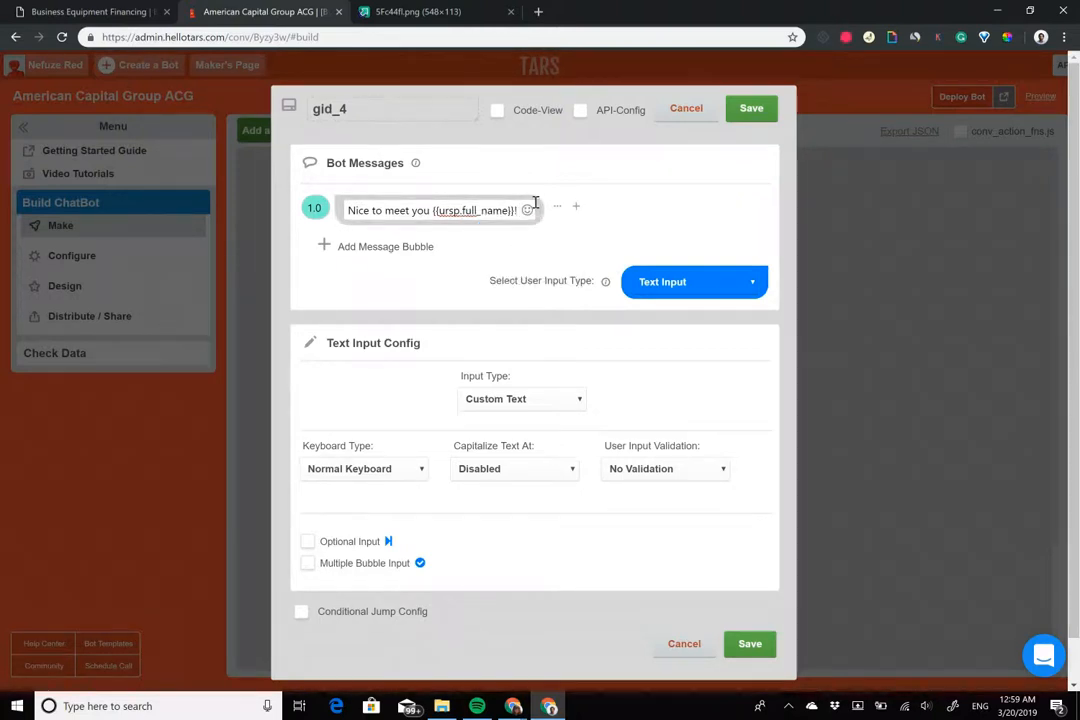
Add 'What is the name of your company?' with delay 2, rename the step company_name, and save
click(390, 247)
text(What is the na)
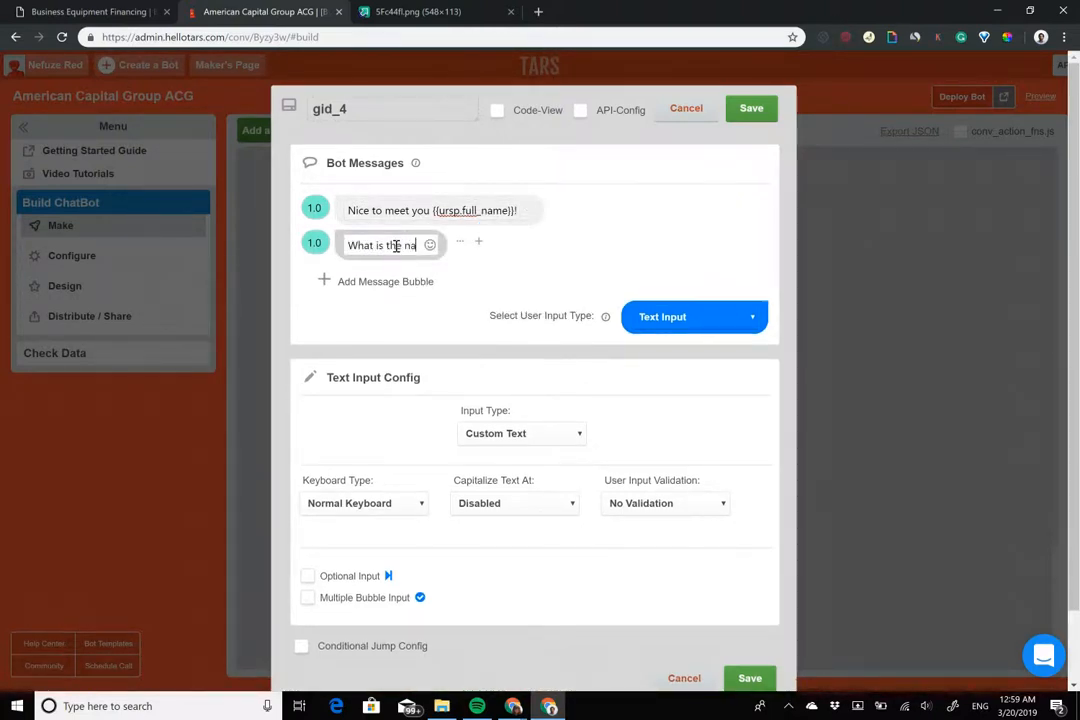
text(me of your company?)
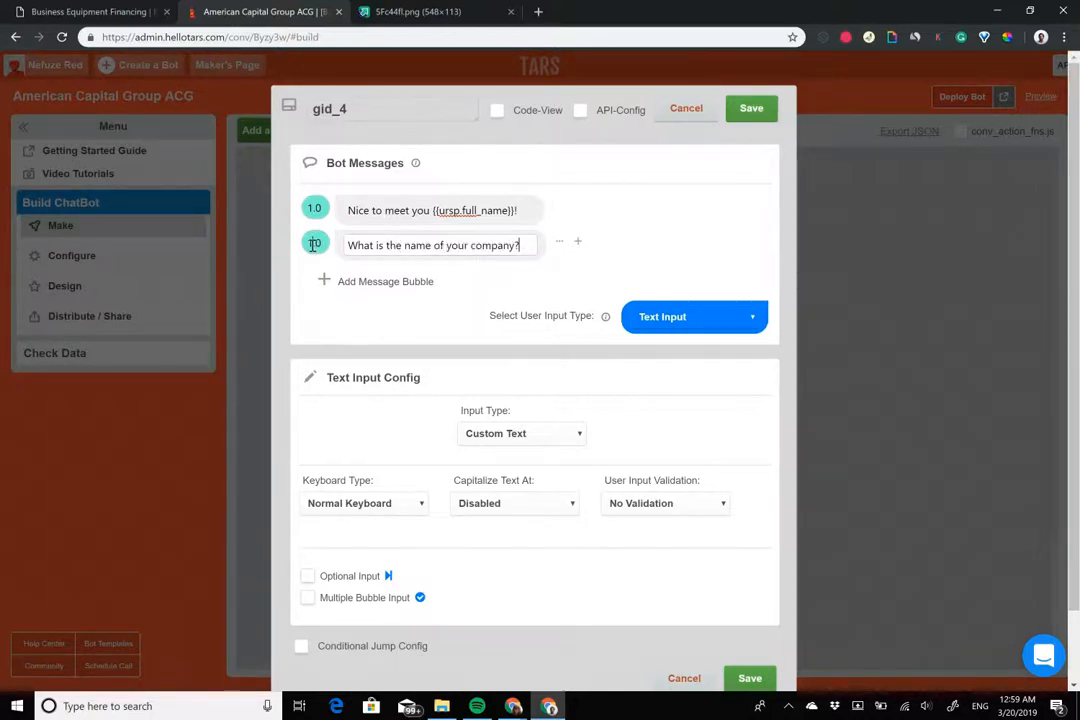
drag(313, 244, 277, 243)
text(2)
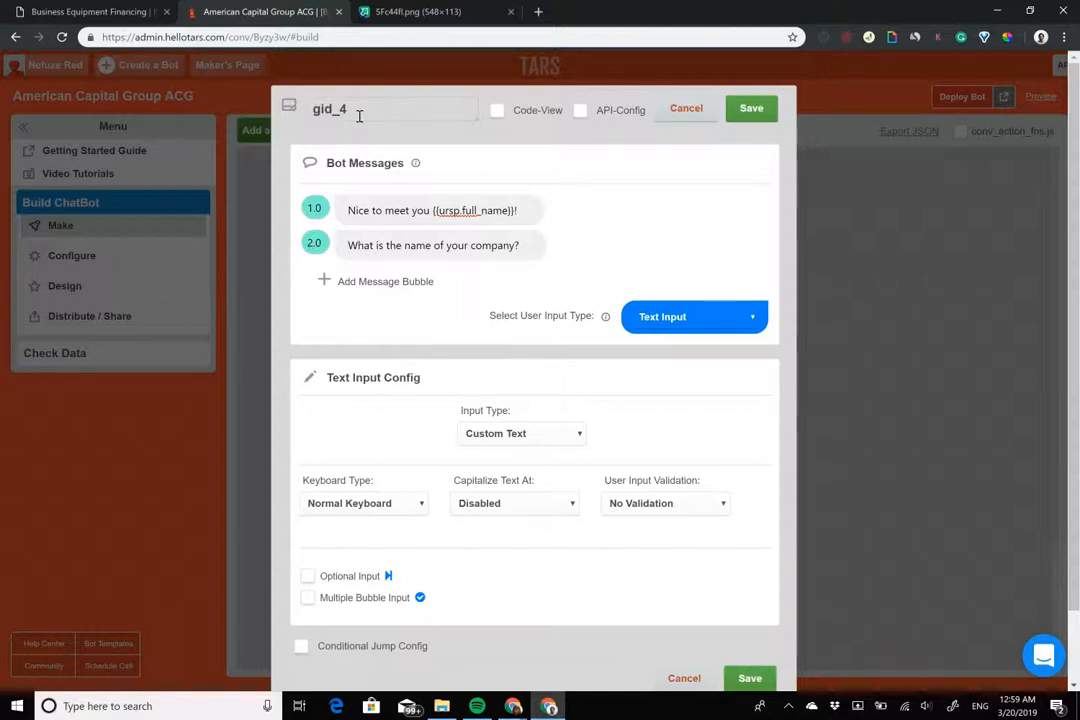
double_click(330, 109)
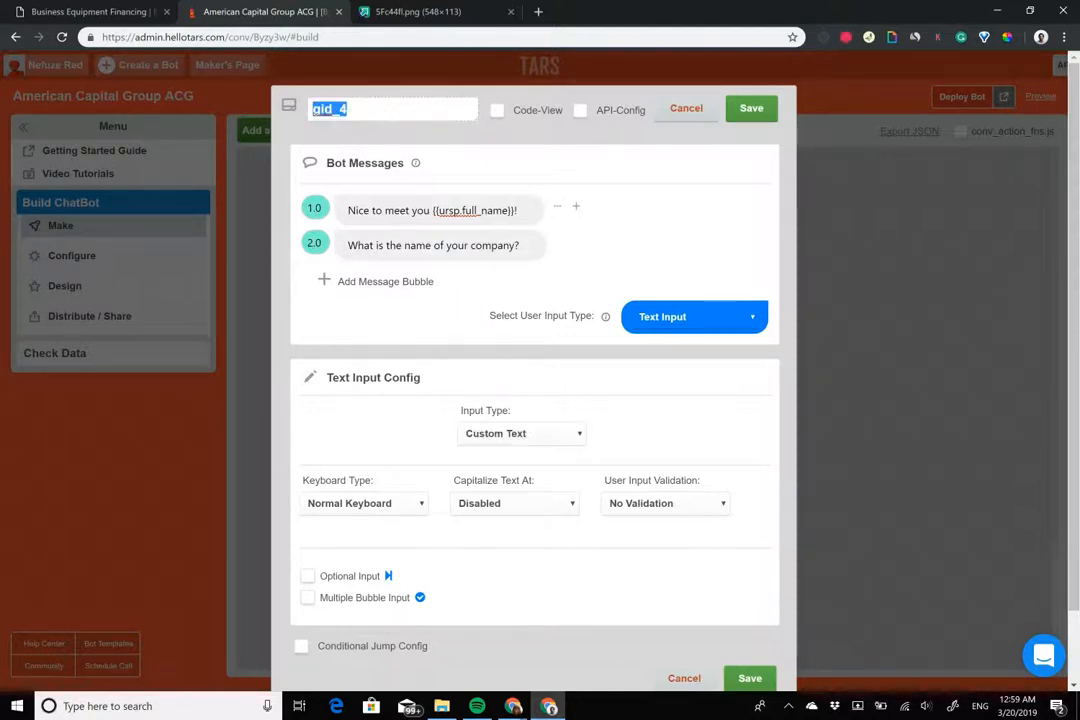
text(company_name)
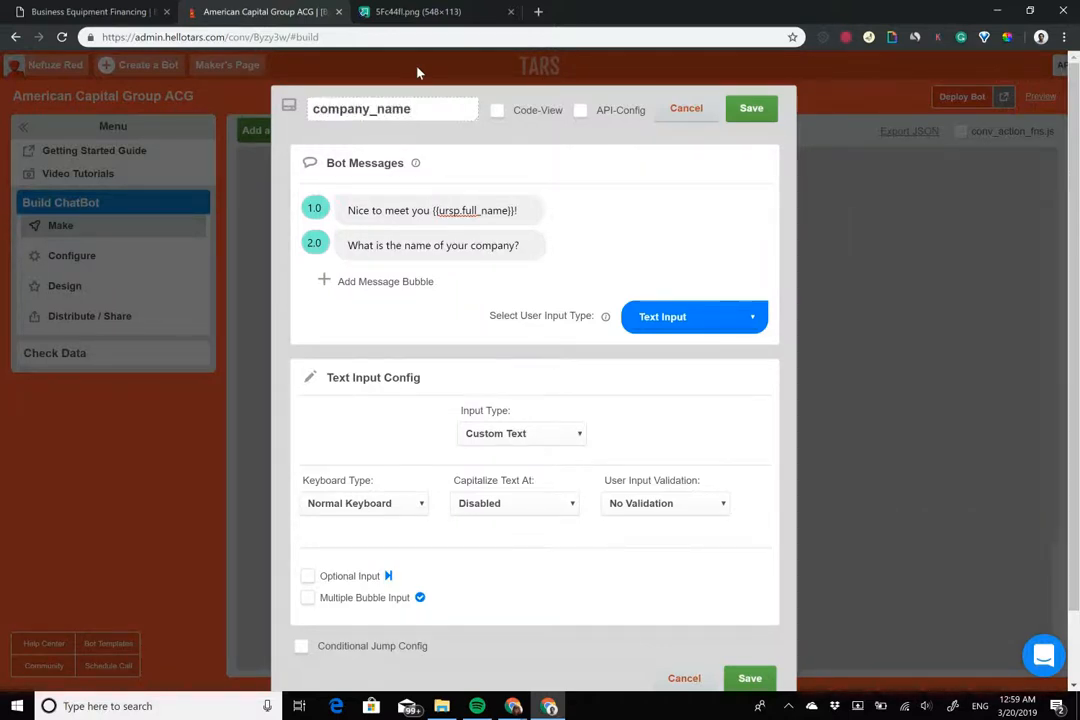
click(751, 108)
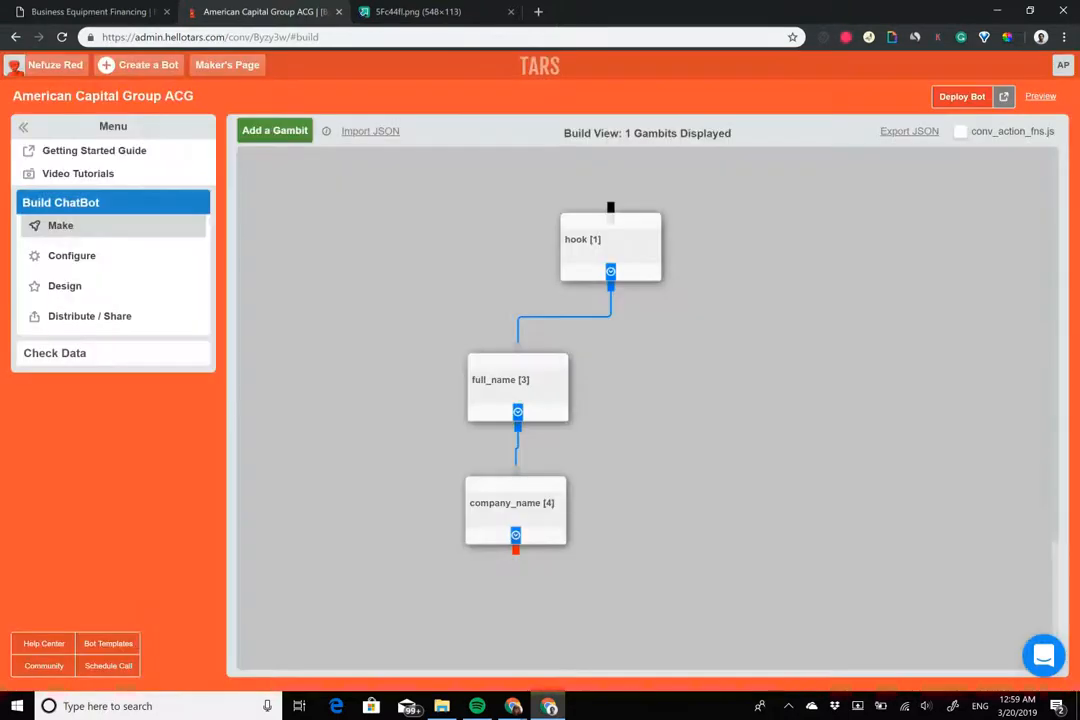
Add a new gambit below company_name, link company_name to it, and name it equipment
scroll(646, 408, down, 1)
click(288, 140)
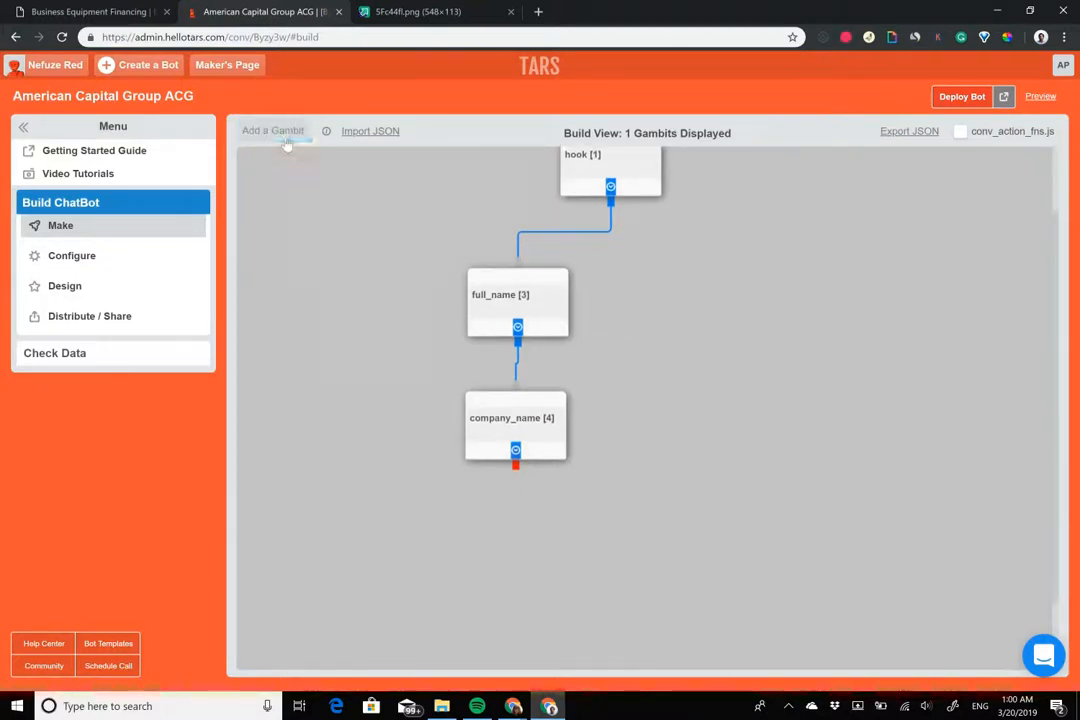
drag(298, 200, 507, 538)
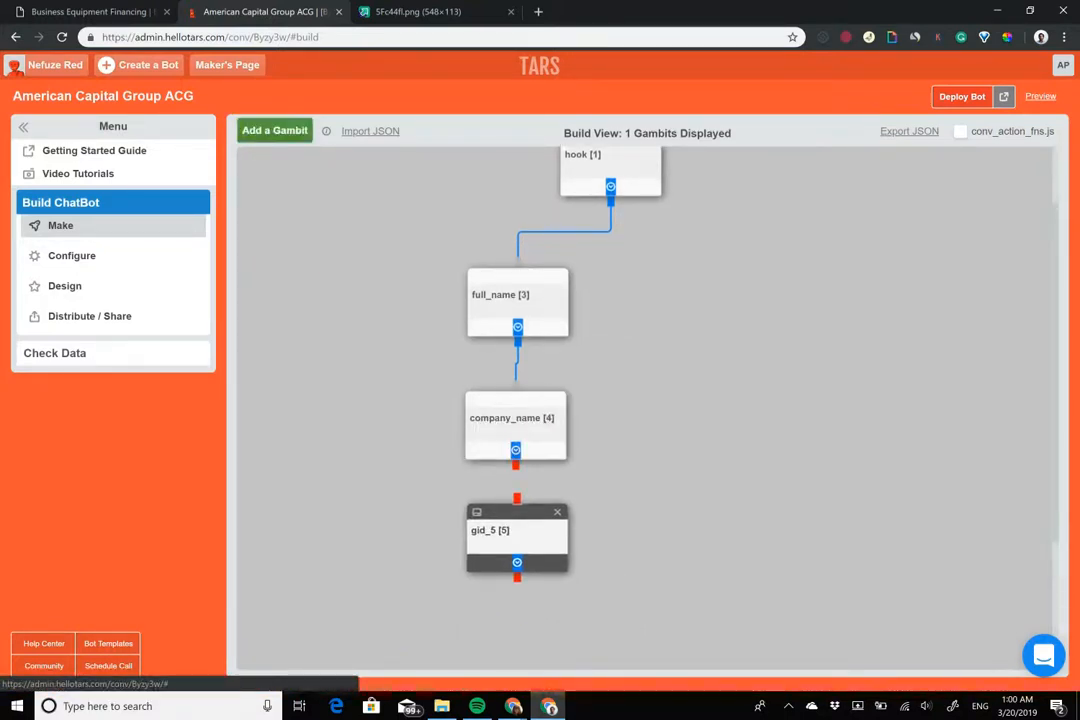
drag(516, 465, 517, 499)
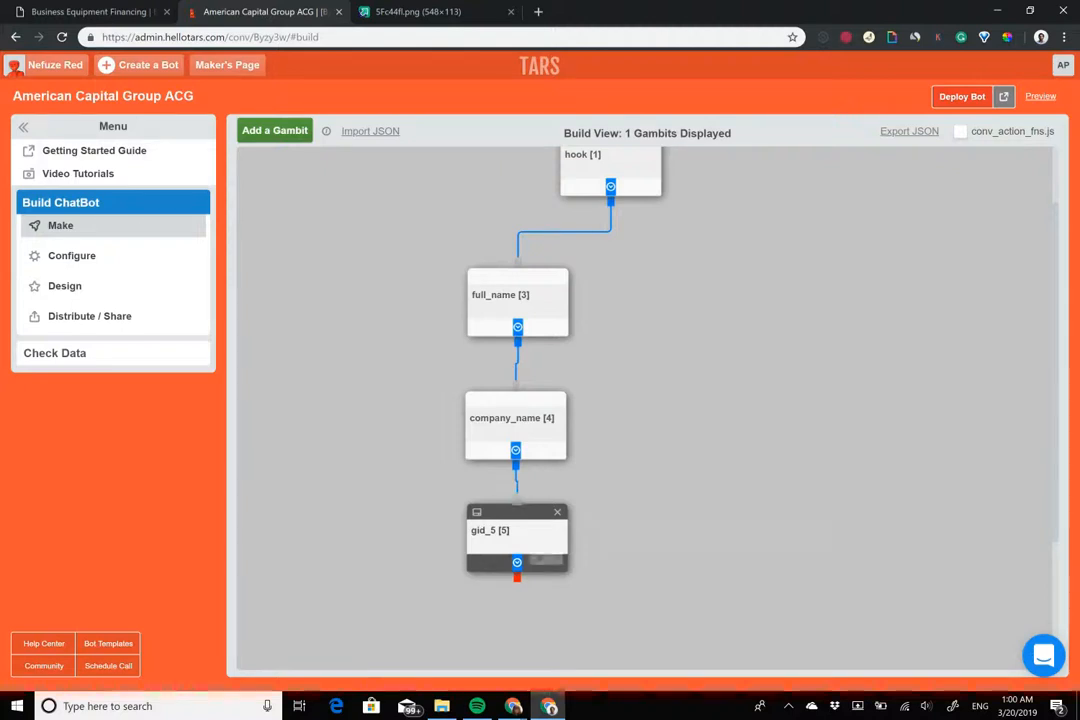
click(516, 535)
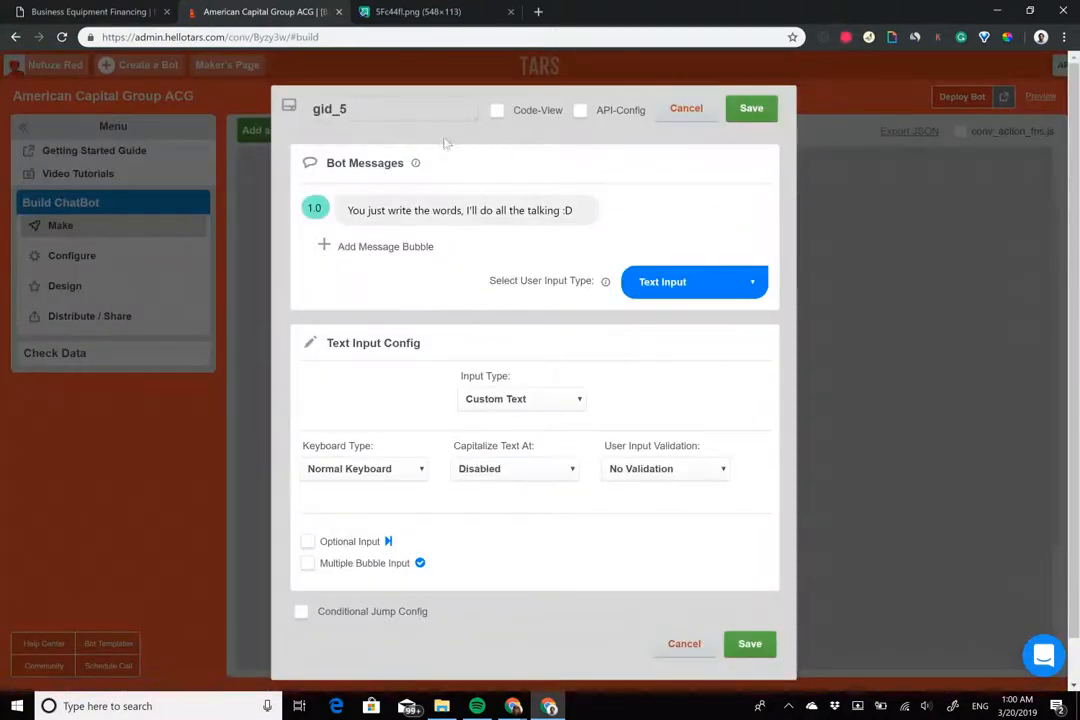
double_click(386, 113)
text(equipment)
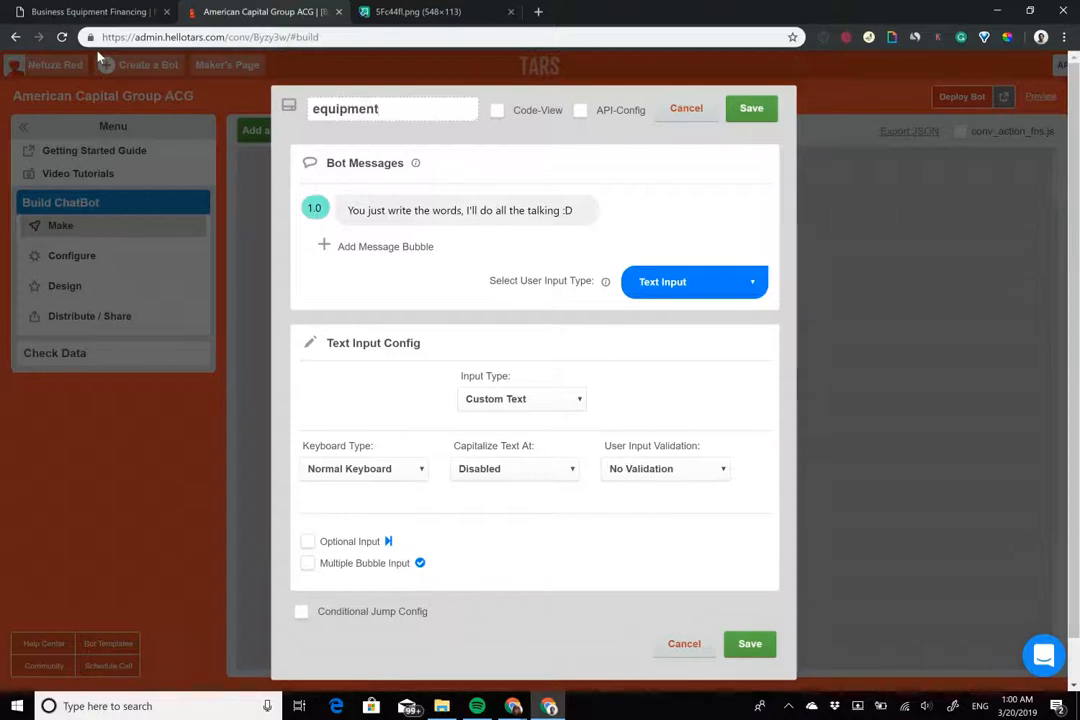
Write the messages 'Got it!' and 'What equipment do you need a loan for?'
click(419, 208)
double_click(419, 210)
key(ctrl+a)
text(Got it!)
click(406, 246)
text(What piece of equi)
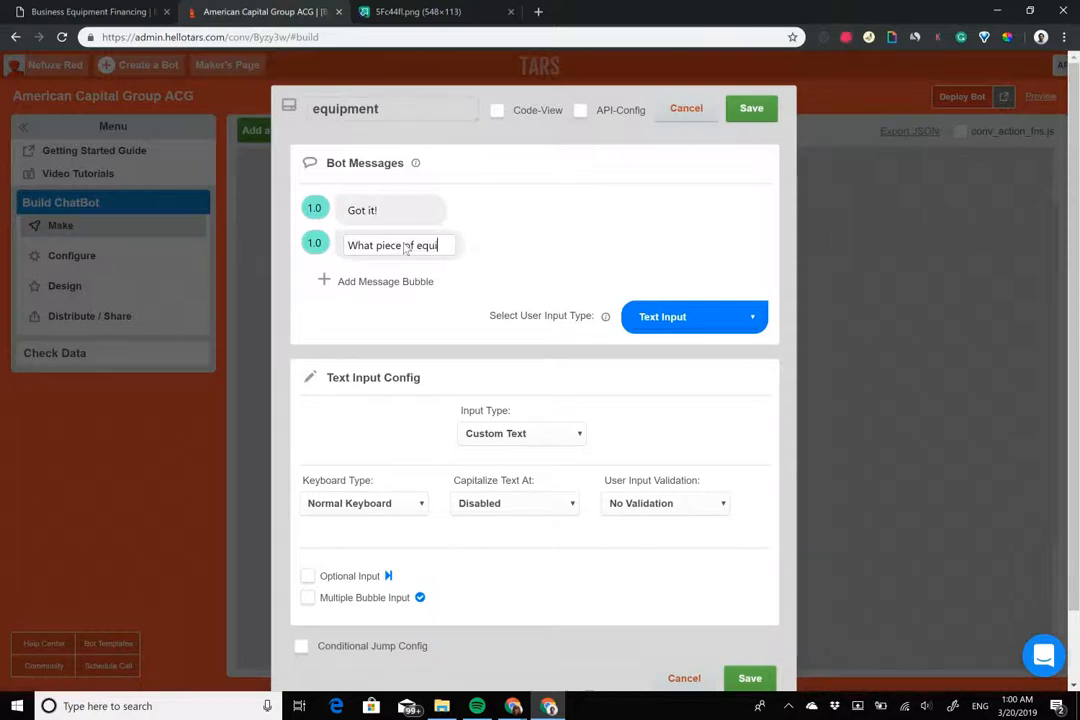
text(pment do you nee)
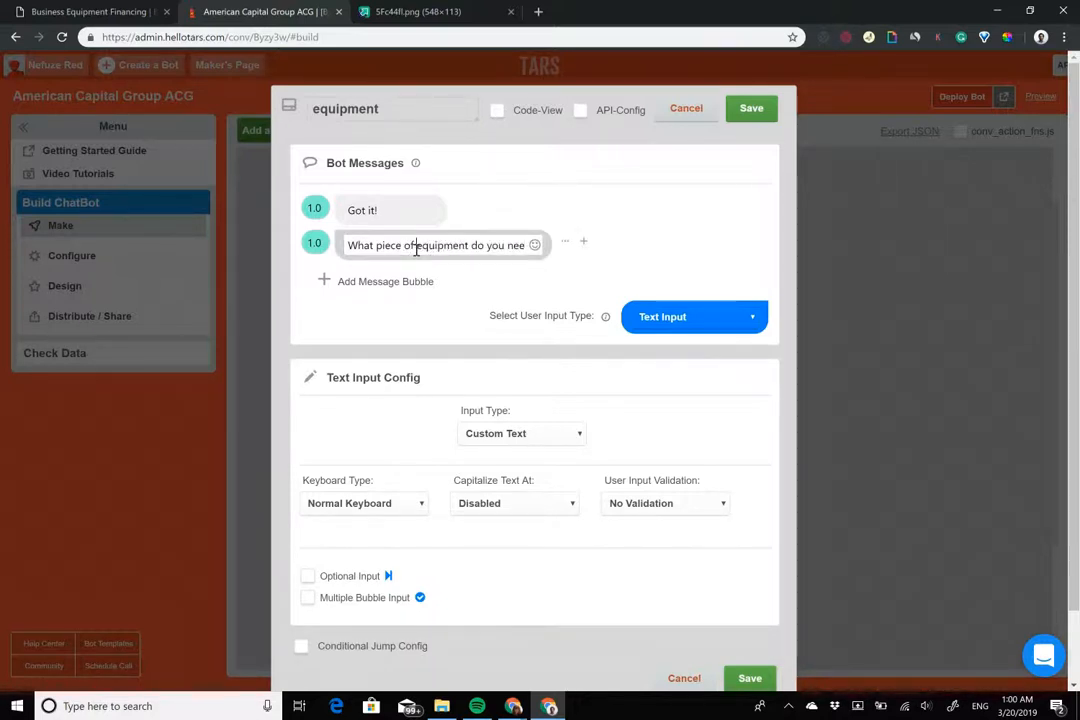
drag(415, 246, 378, 248)
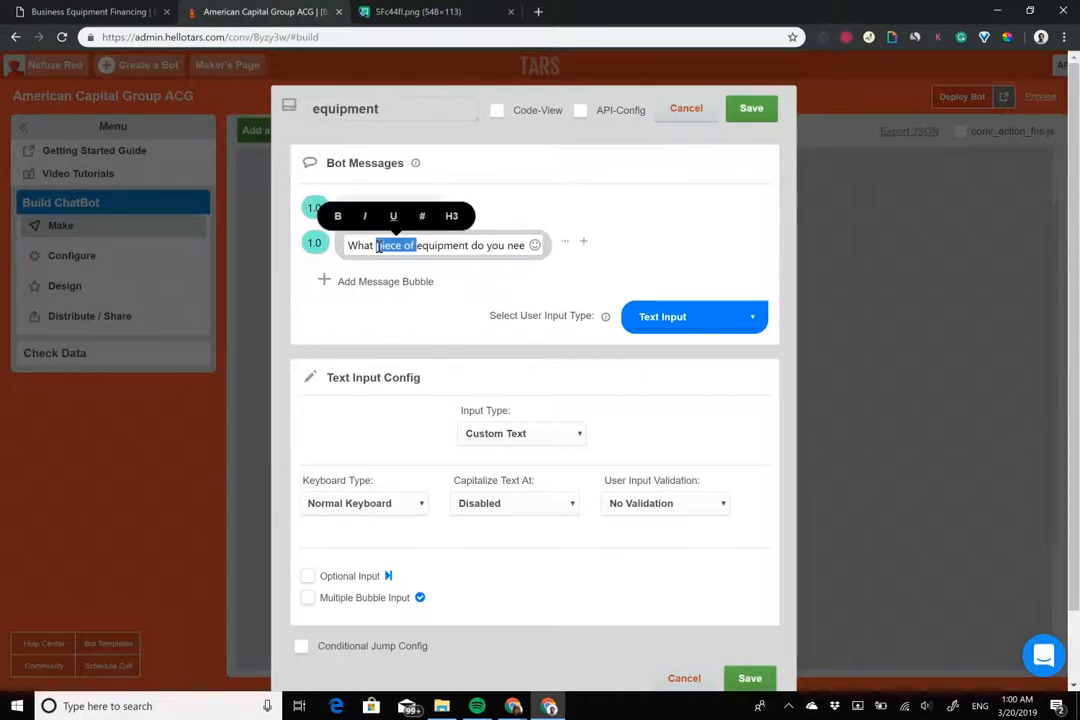
key(BackSpace)
click(483, 247)
text(d)
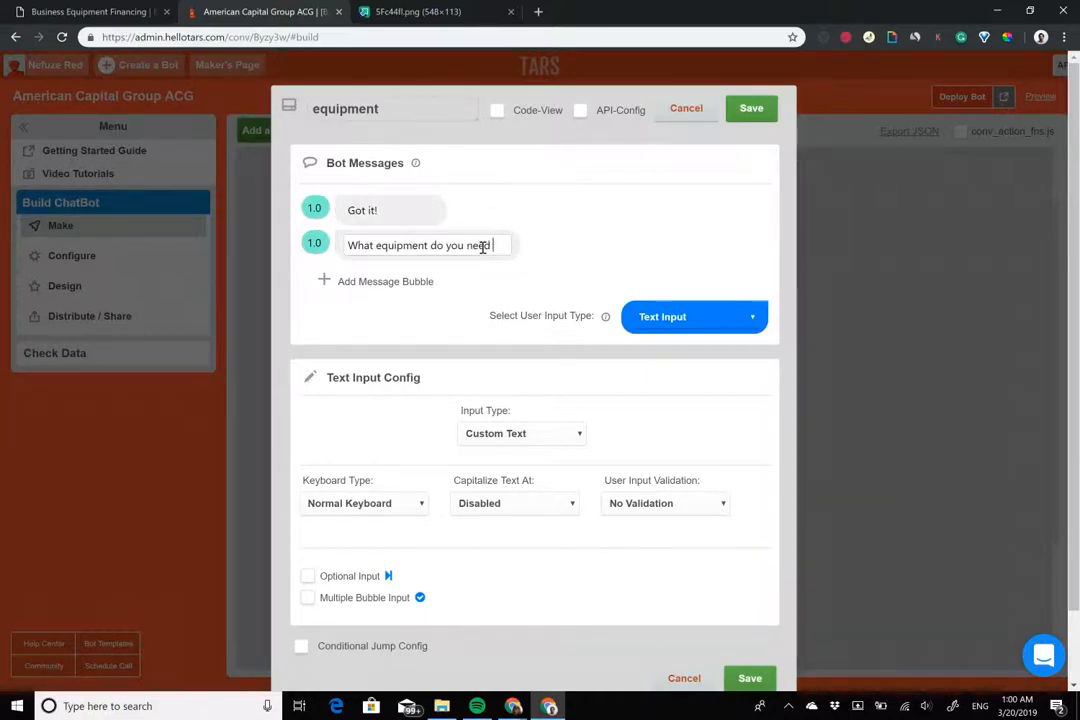
text( a loan for?)
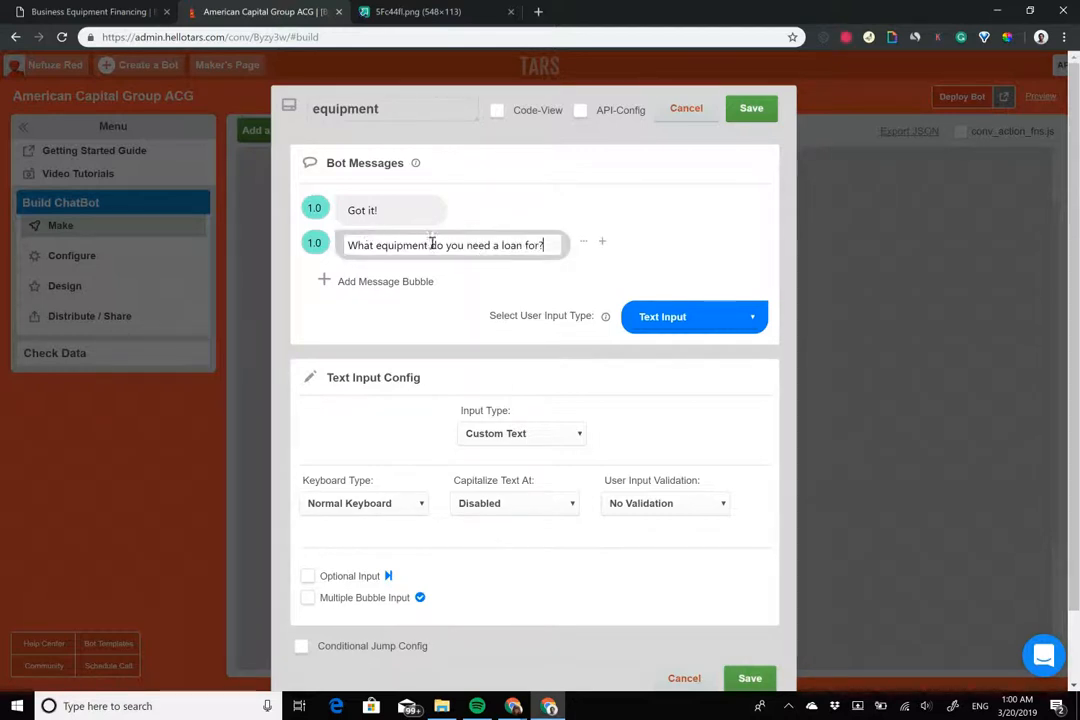
Bold 'equipment', keep Text Input as the answer type, and save the gambit
double_click(381, 247)
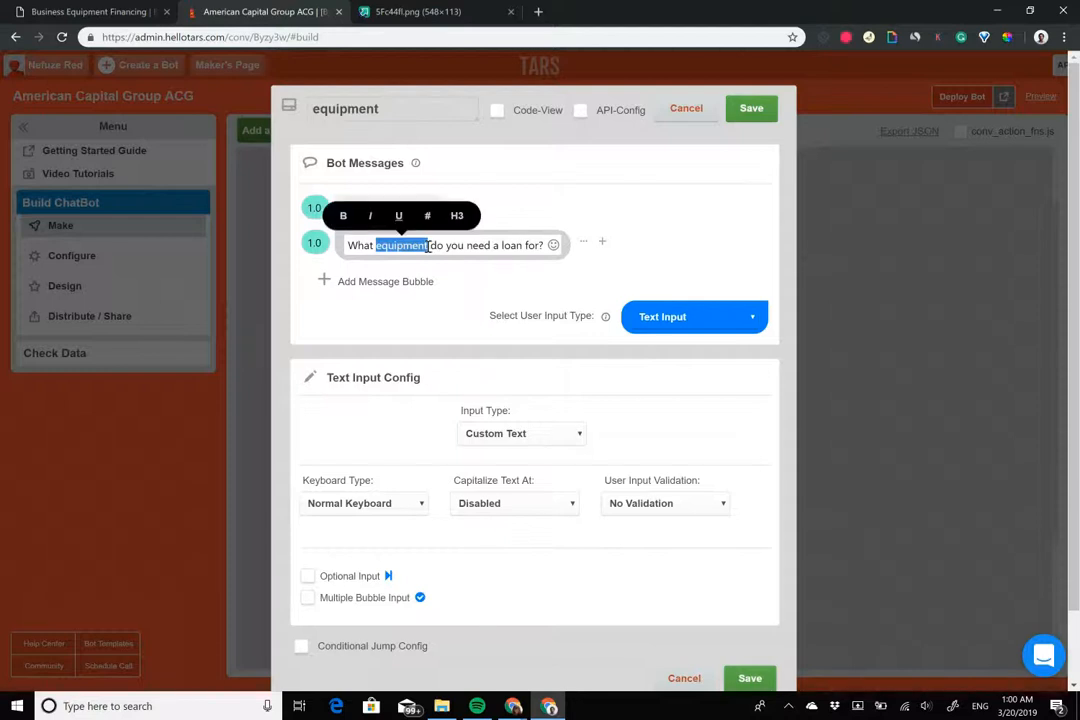
click(314, 245)
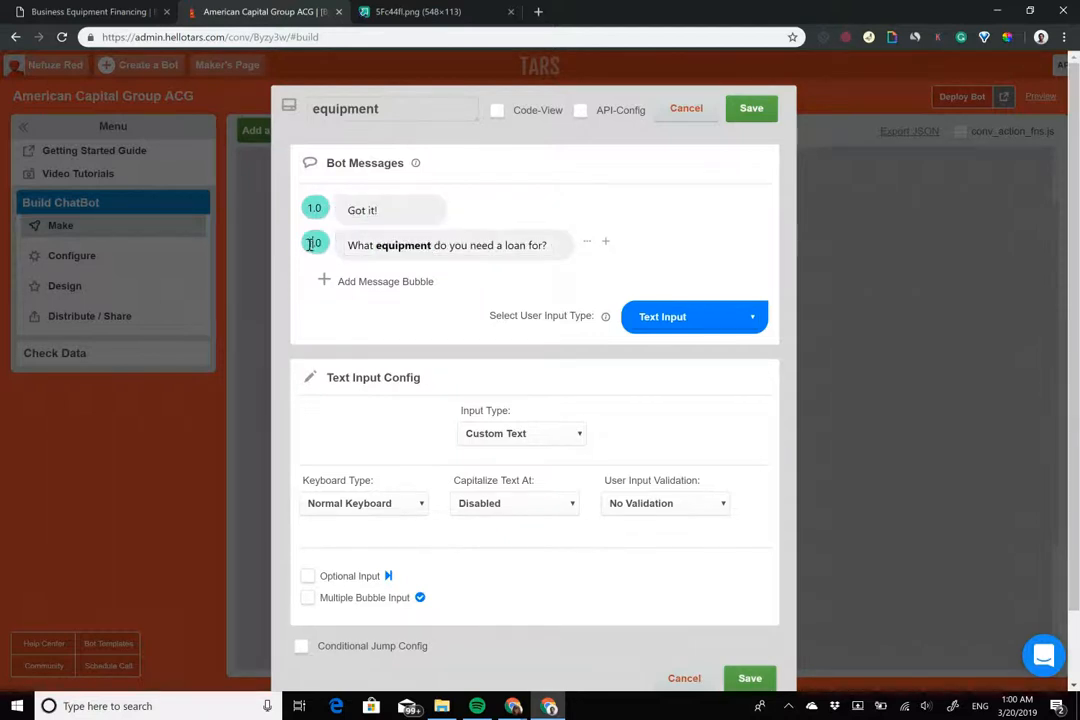
click(694, 316)
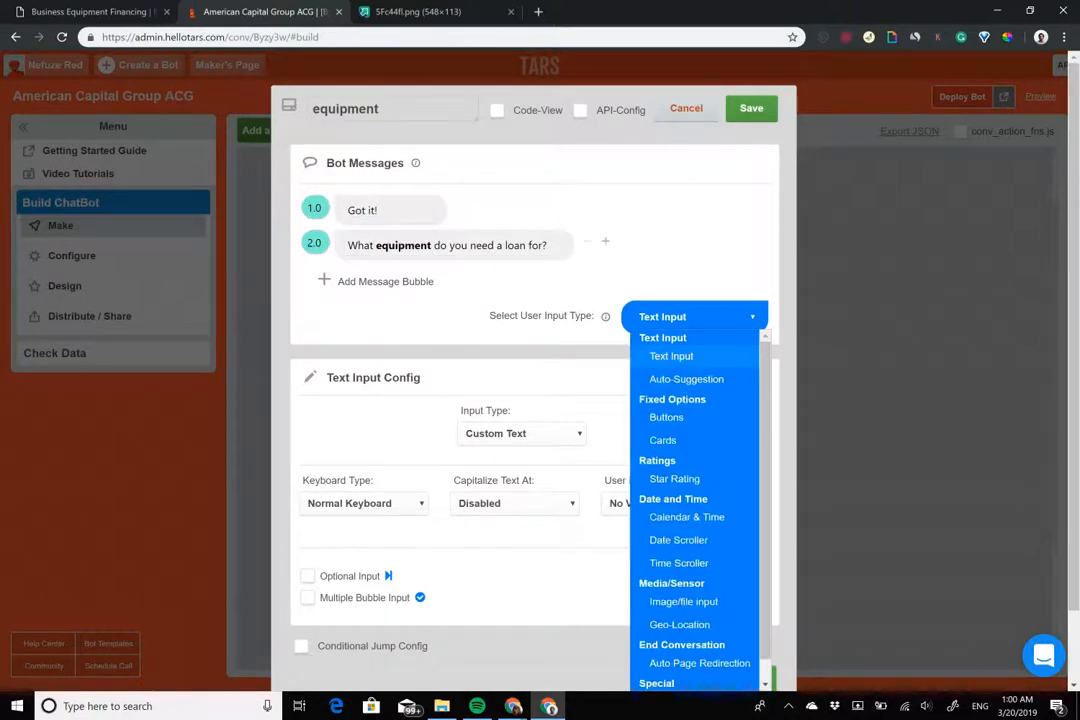
click(671, 356)
click(751, 108)
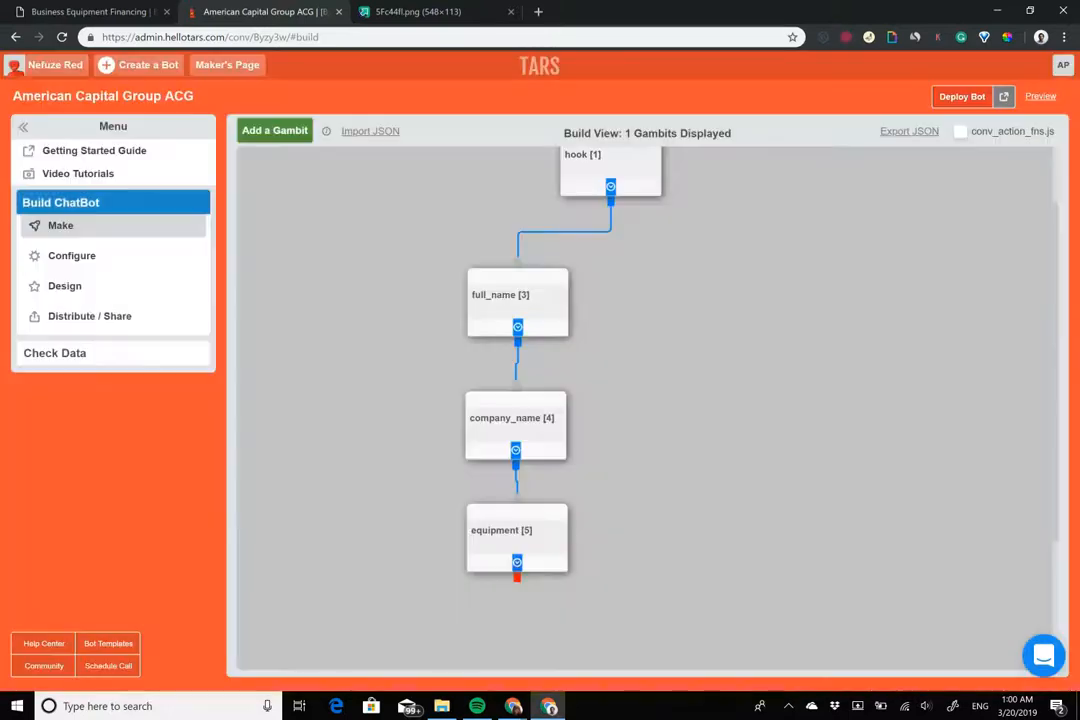
Add a new gambit below equipment, link it, and set its first message to 'Alright'
click(295, 137)
drag(299, 217, 497, 547)
drag(504, 492, 508, 493)
click(490, 527)
click(422, 211)
key(ctrl+a)
text(Alright)
Add 'How much does that equipment cost?' with cost bolded, then '(In dollars of course)'
click(410, 246)
text(How much doe)
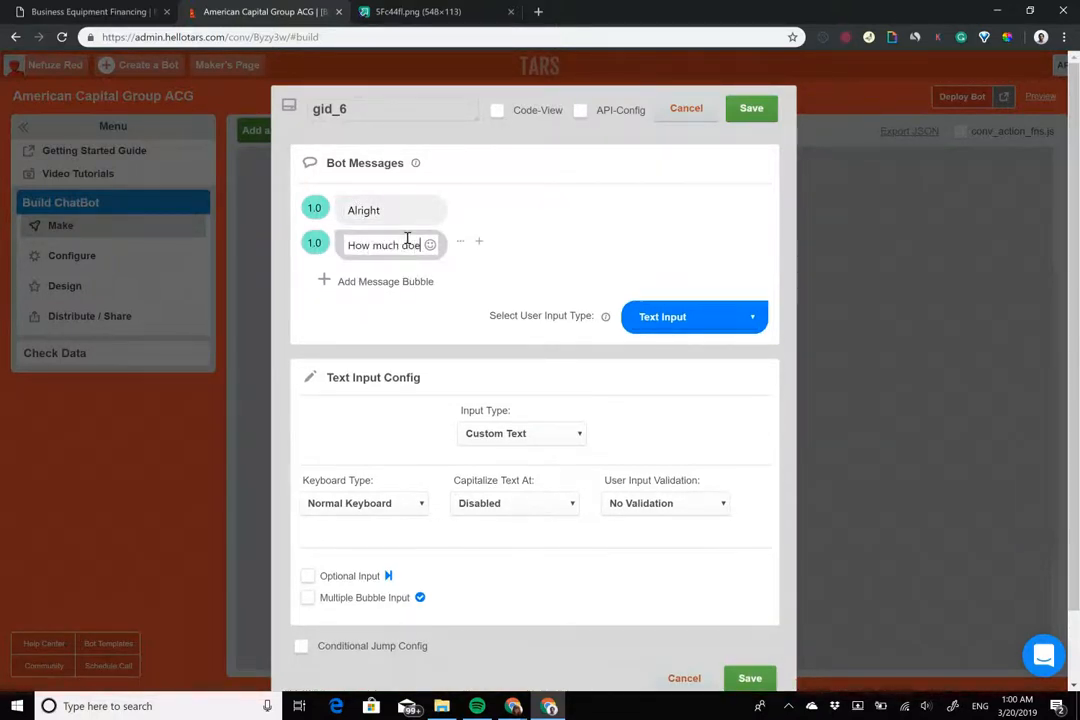
text(s that )
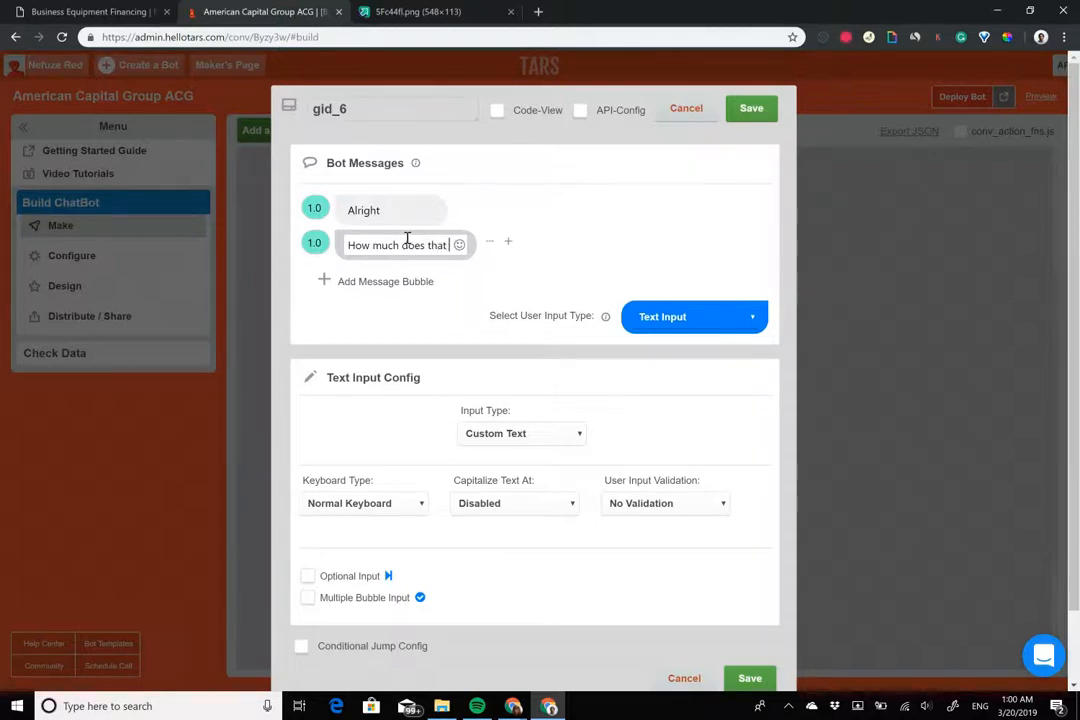
text(equipm)
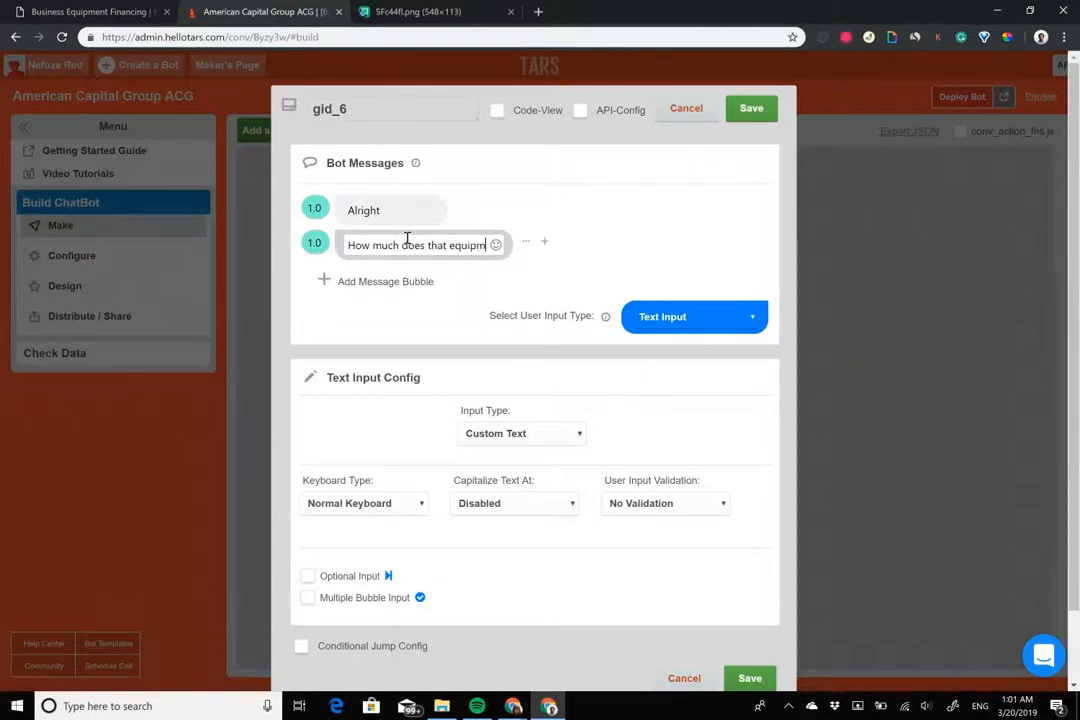
text(ent cost?)
key(ctrl+shift+Left)
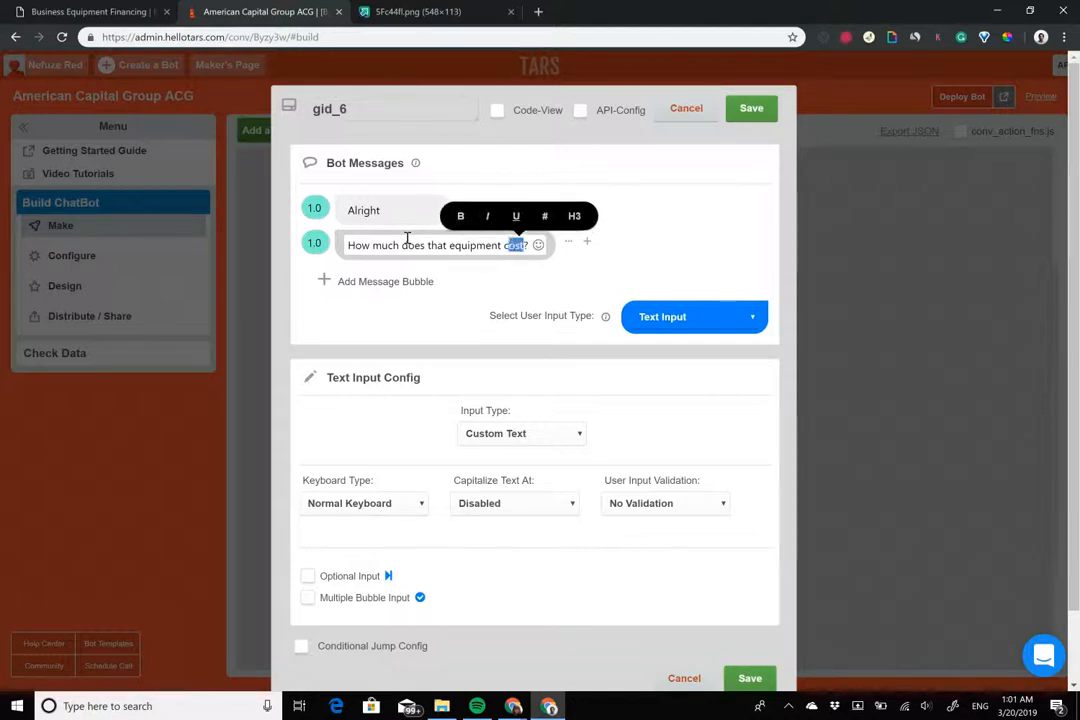
key(ctrl+b)
key(Right)
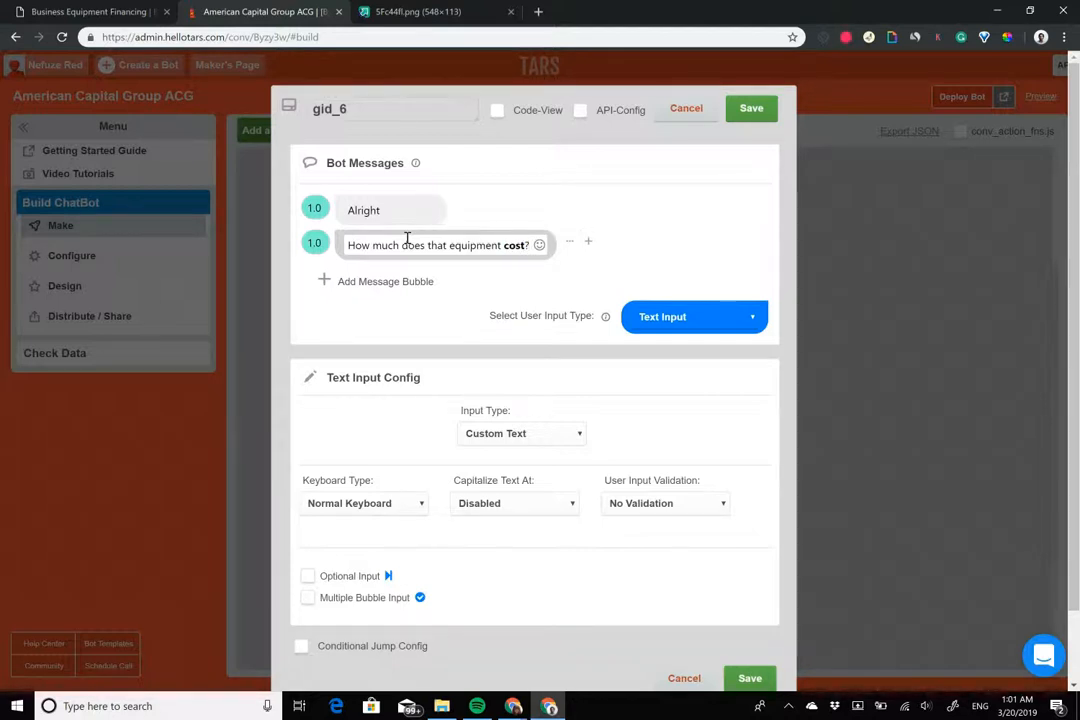
click(394, 282)
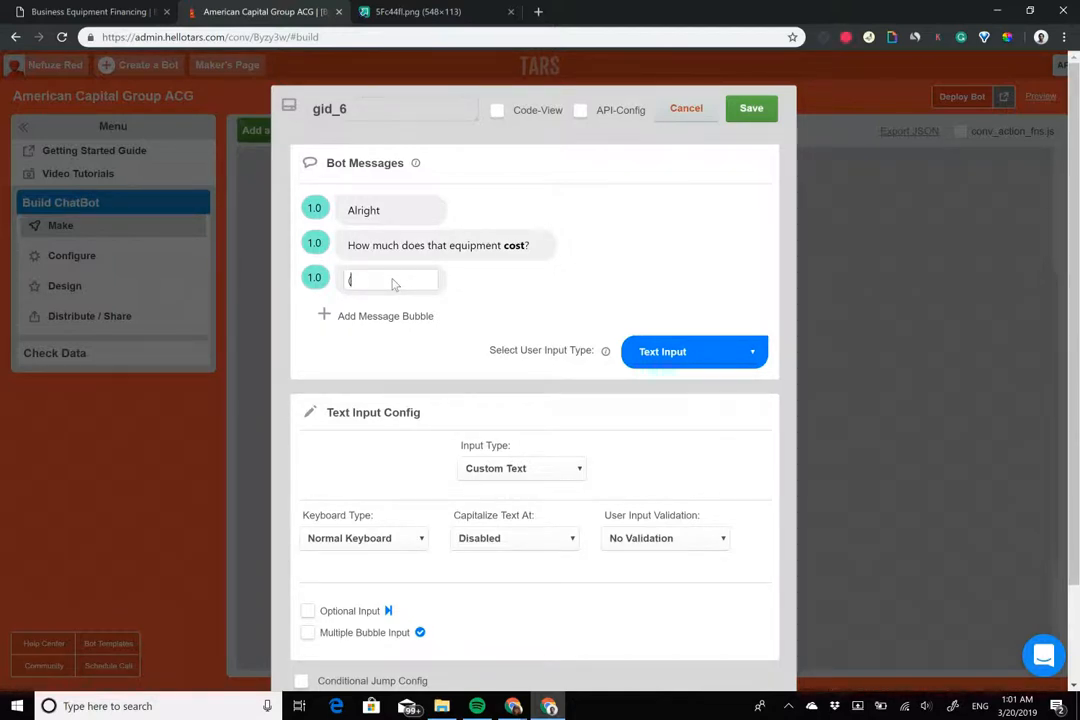
text((In dollars)
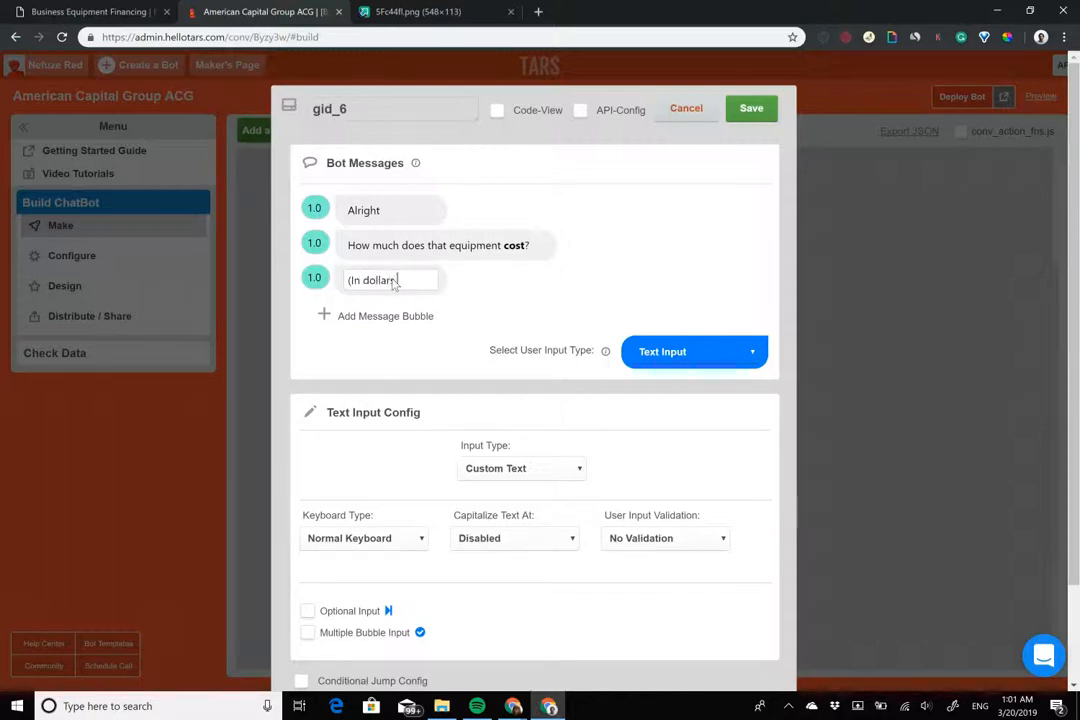
text( of ccourse)
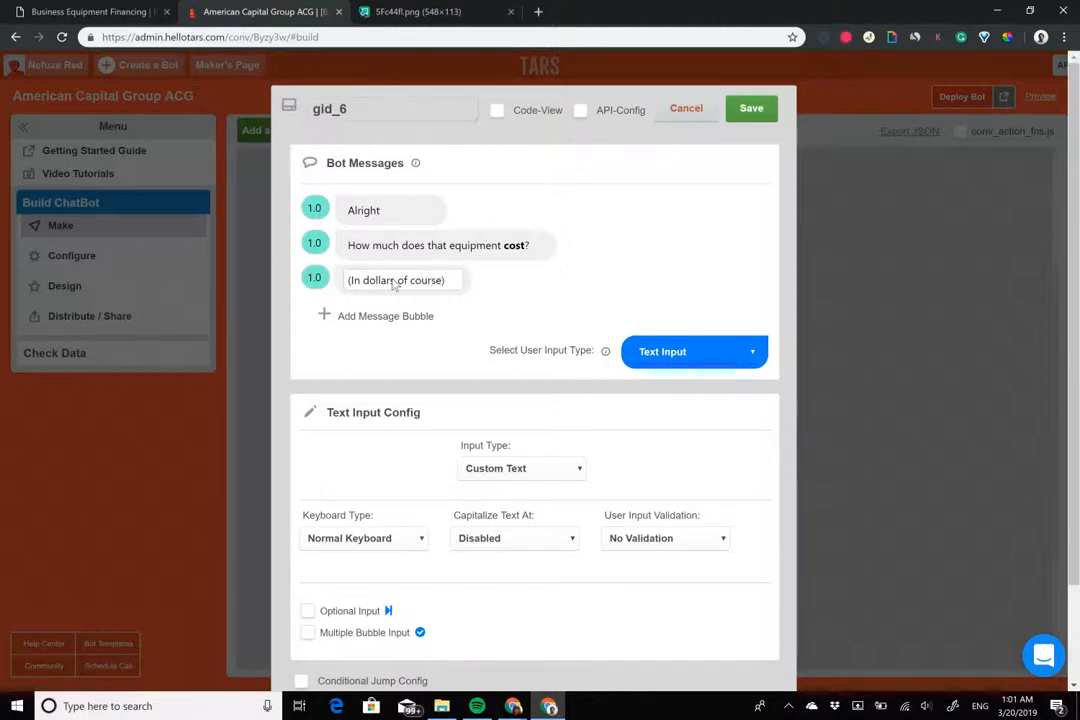
Set the second and third message delays to 2, rename the gambit cost, and use Number Keyboard
drag(314, 245, 265, 239)
text(2)
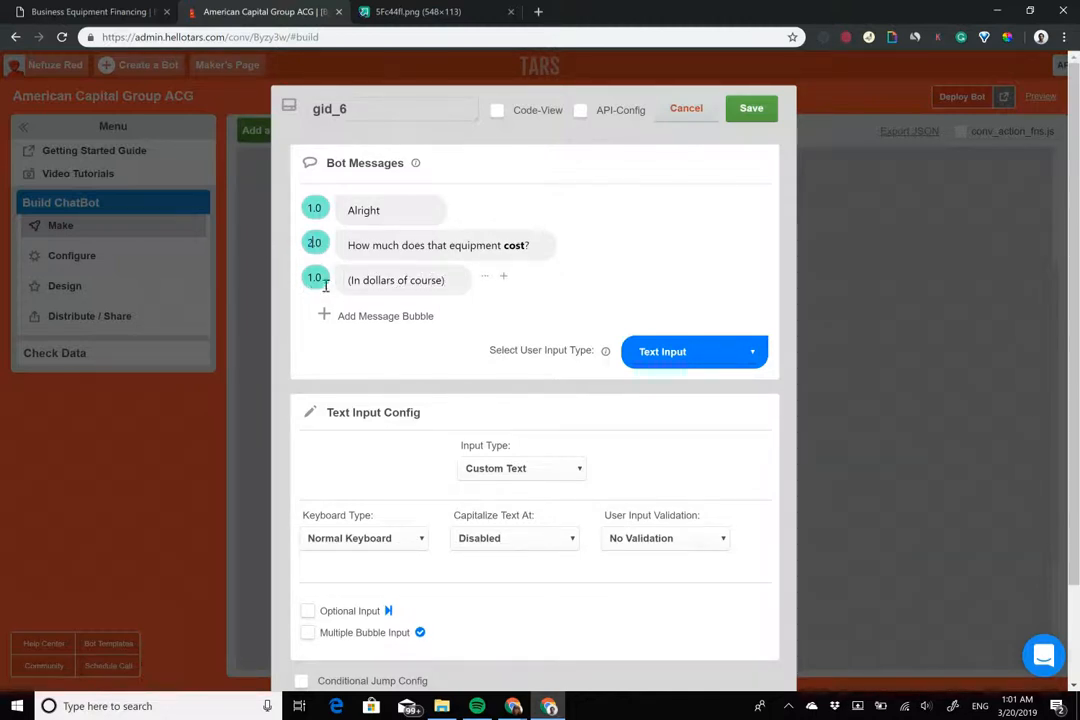
drag(313, 280, 265, 270)
text(2)
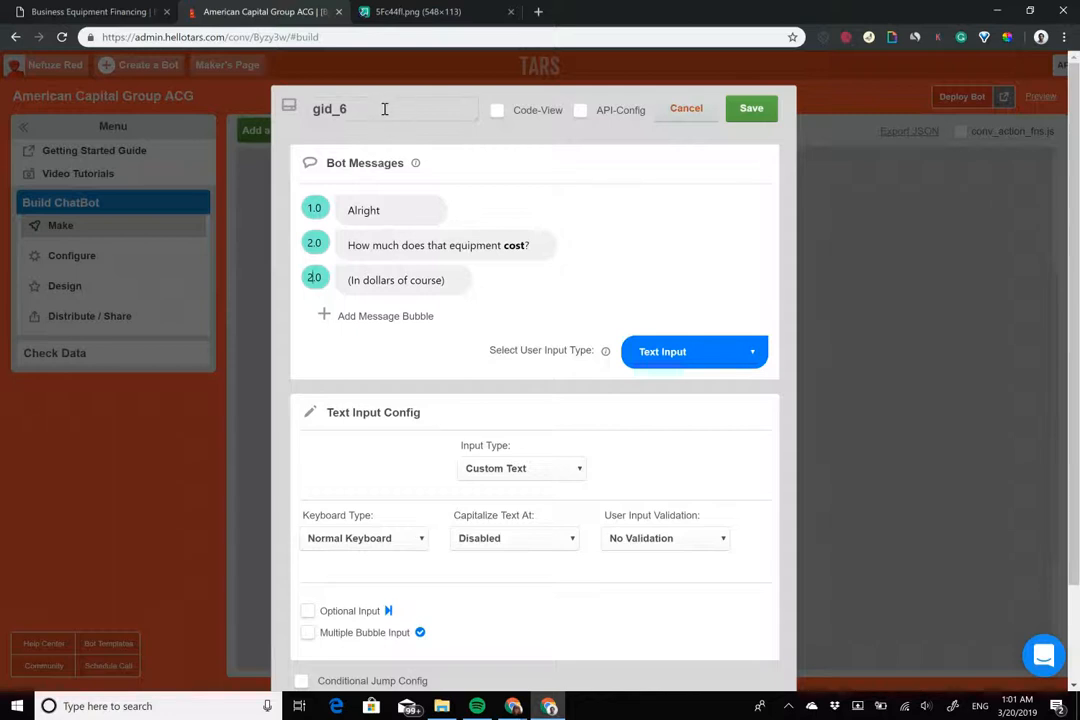
drag(383, 107, 98, 80)
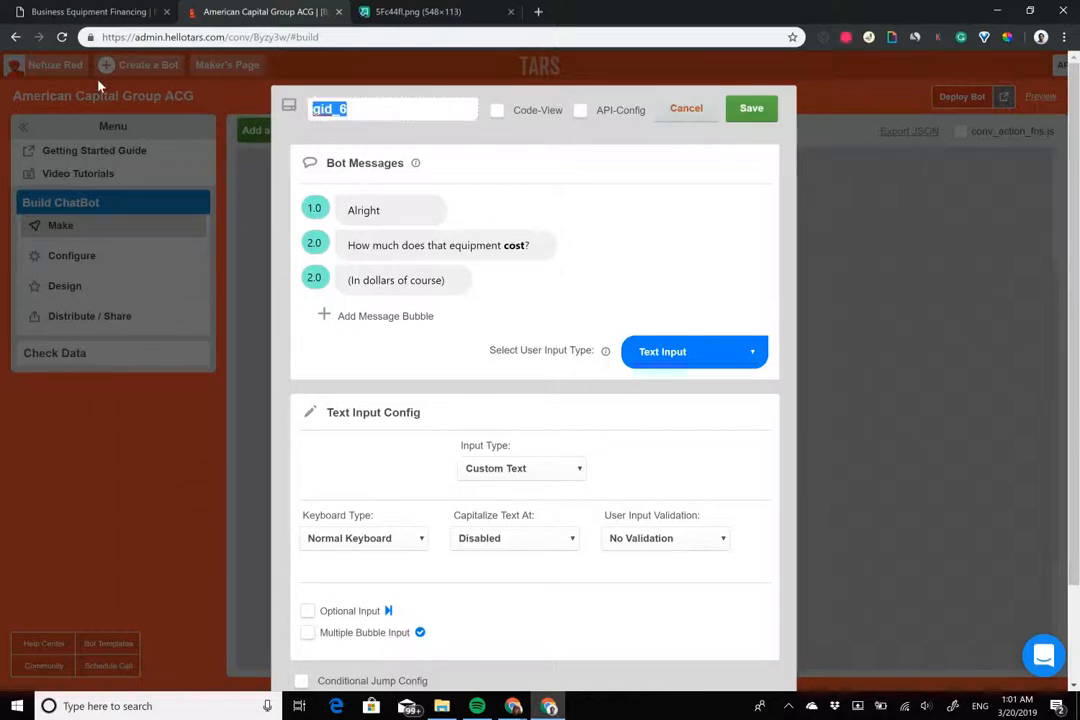
text(cost)
click(364, 538)
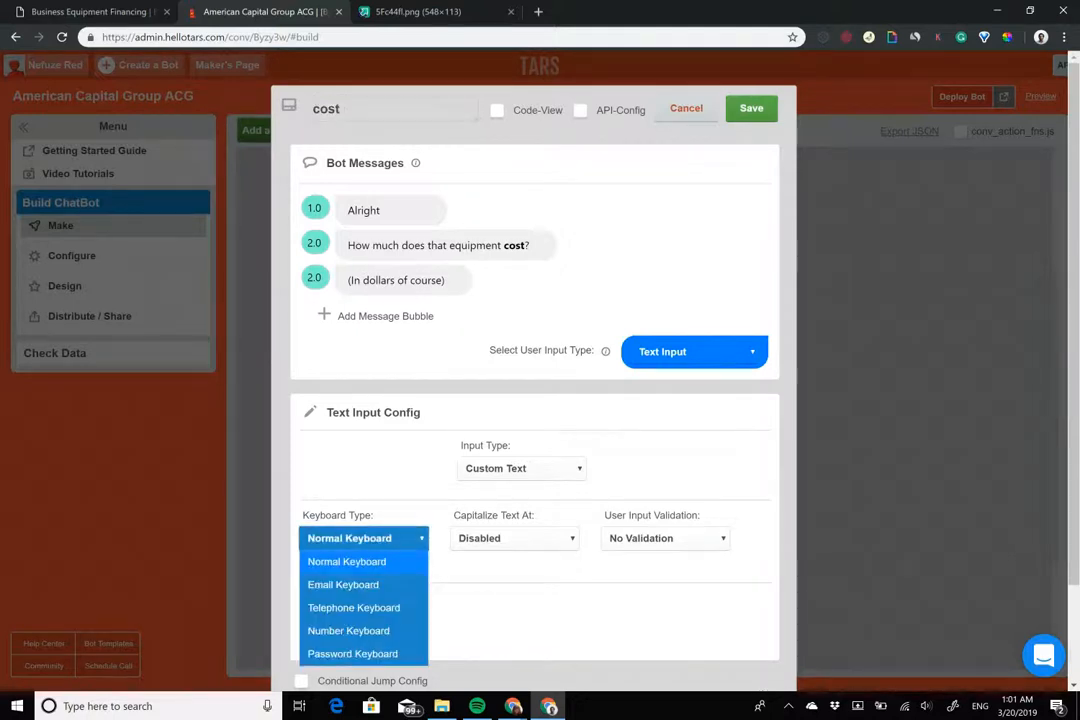
click(349, 631)
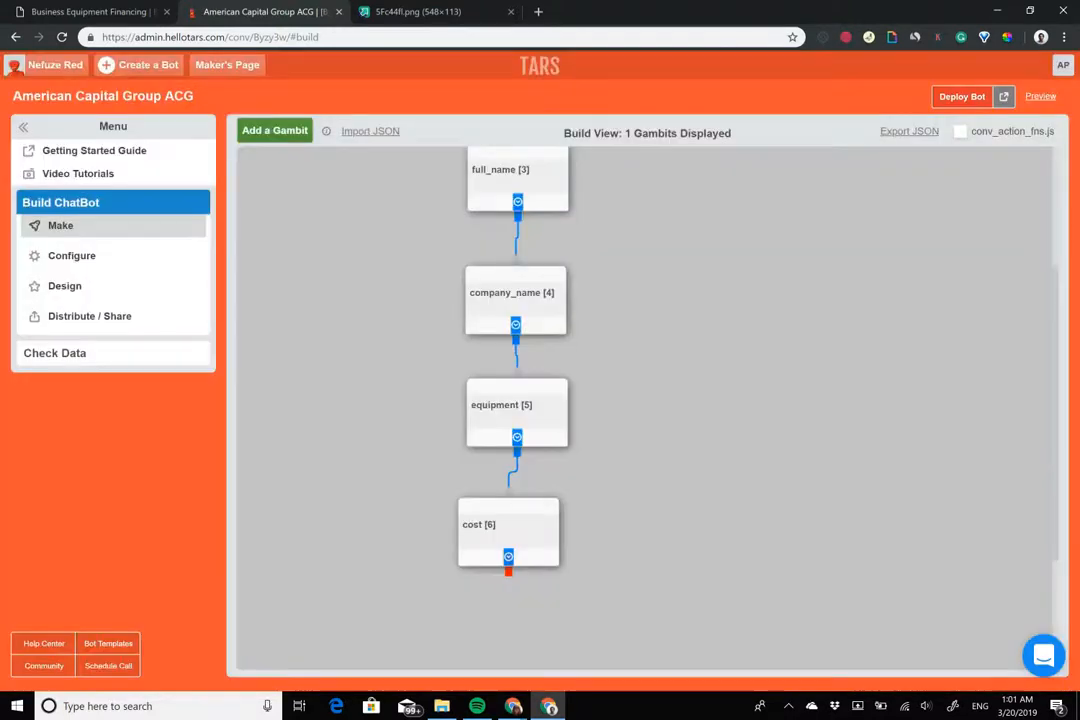
Add an empty gid_7 gambit, close the 5Fc44fl.png tab, and return to the Business Equipment Financing page
scroll(405, 222, down, 2)
click(275, 131)
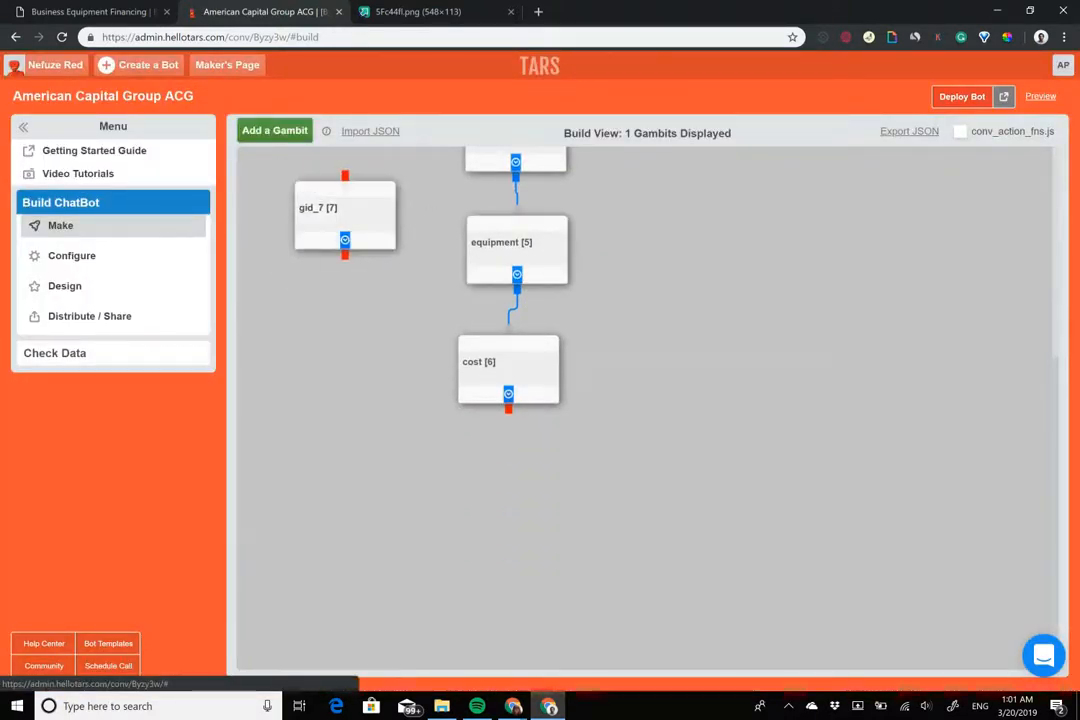
scroll(645, 405, up, 2)
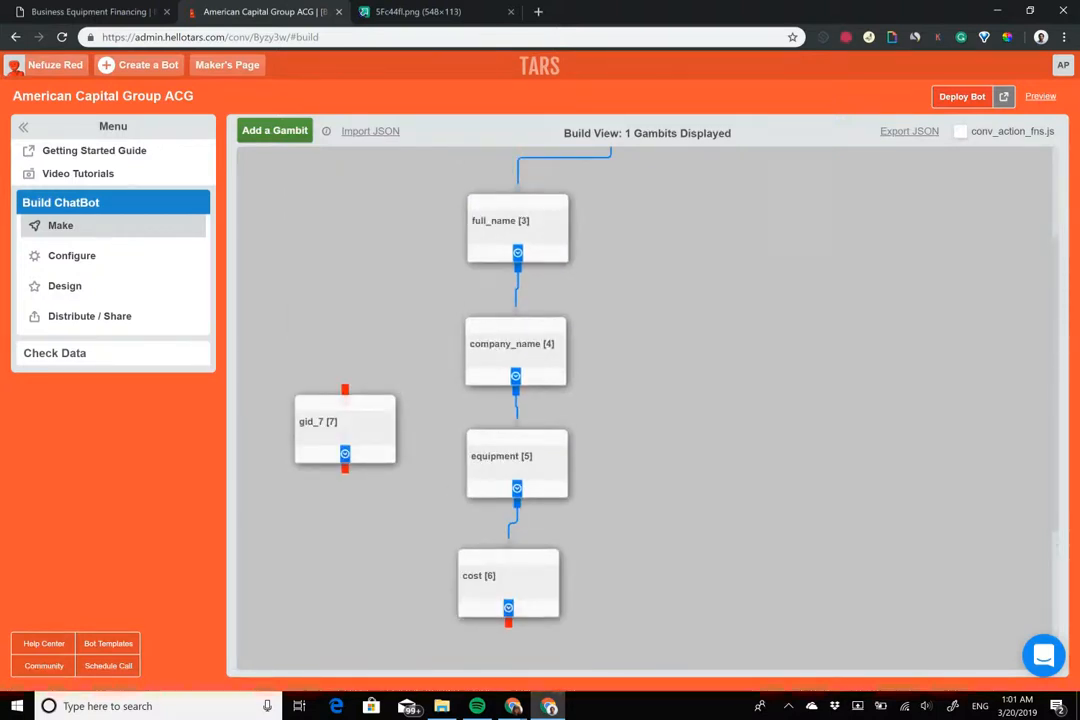
click(511, 11)
click(127, 10)
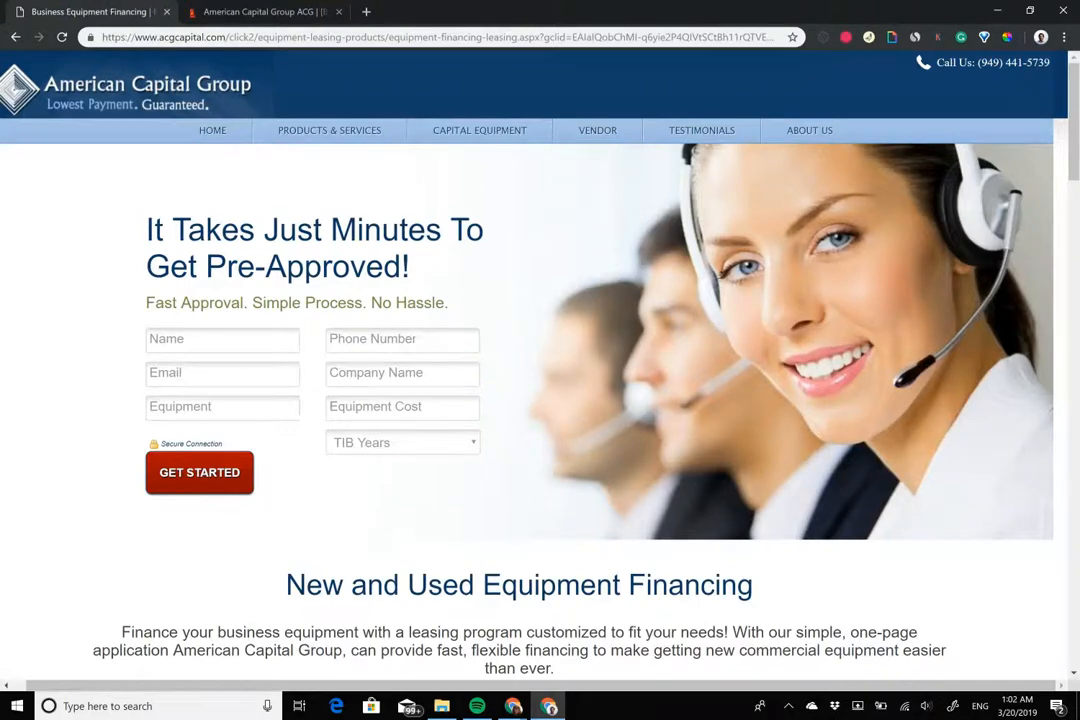
Search Google for 'TIB years' in a new tab
click(366, 11)
text(Ti)
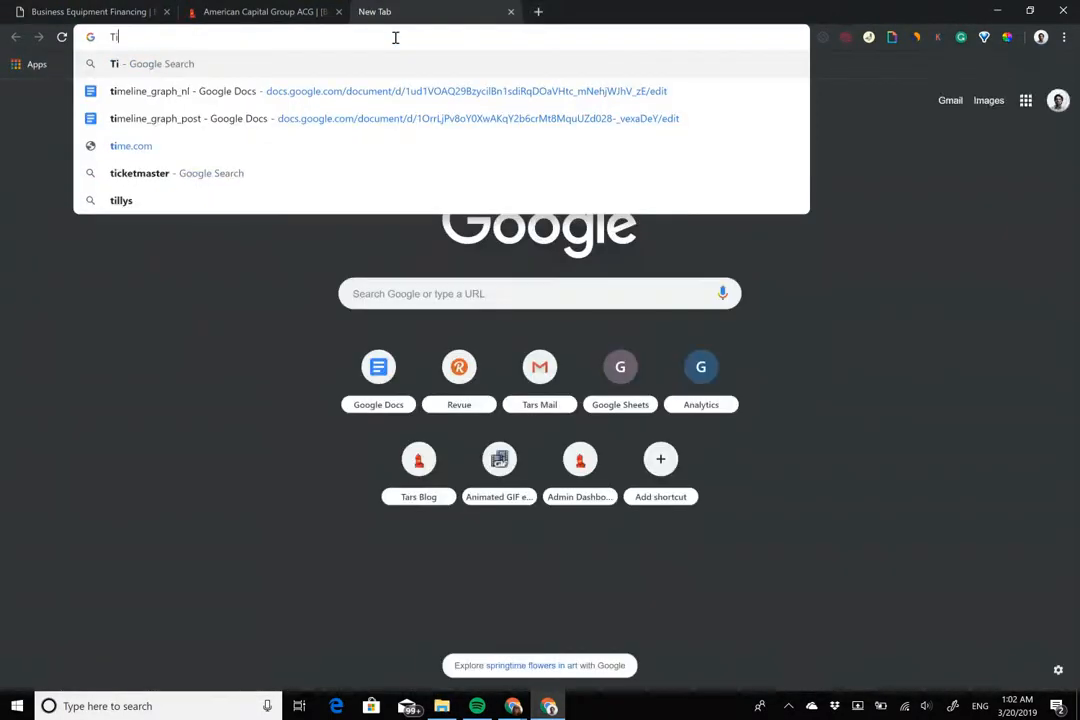
key(BackSpace)
text(IB years)
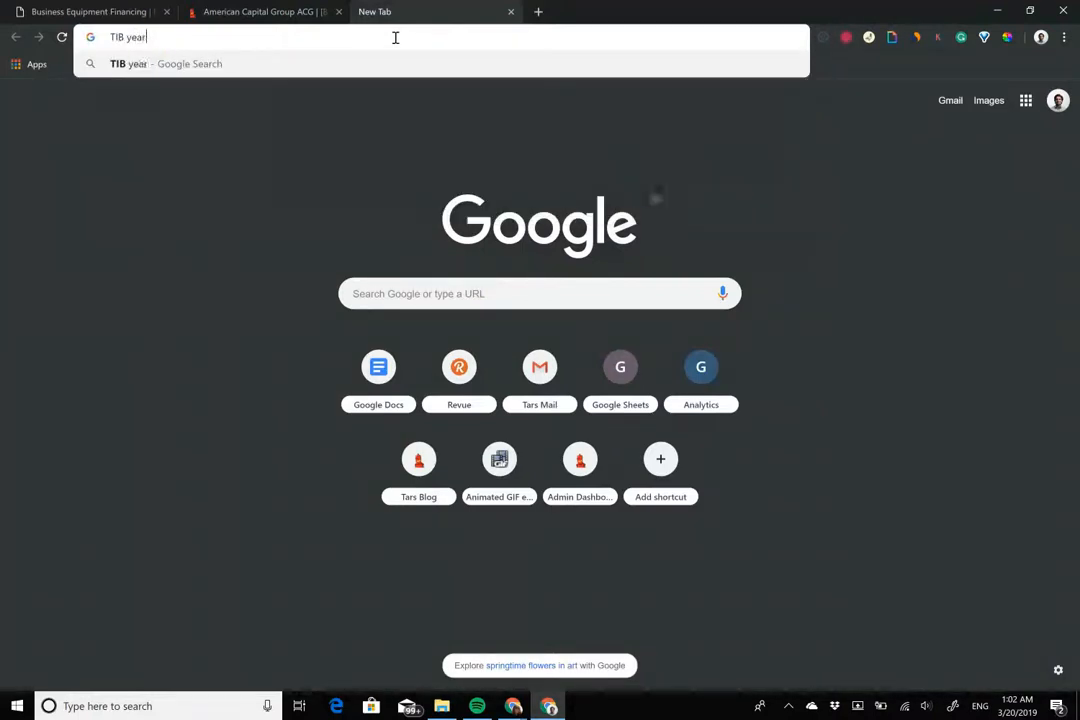
key(Return)
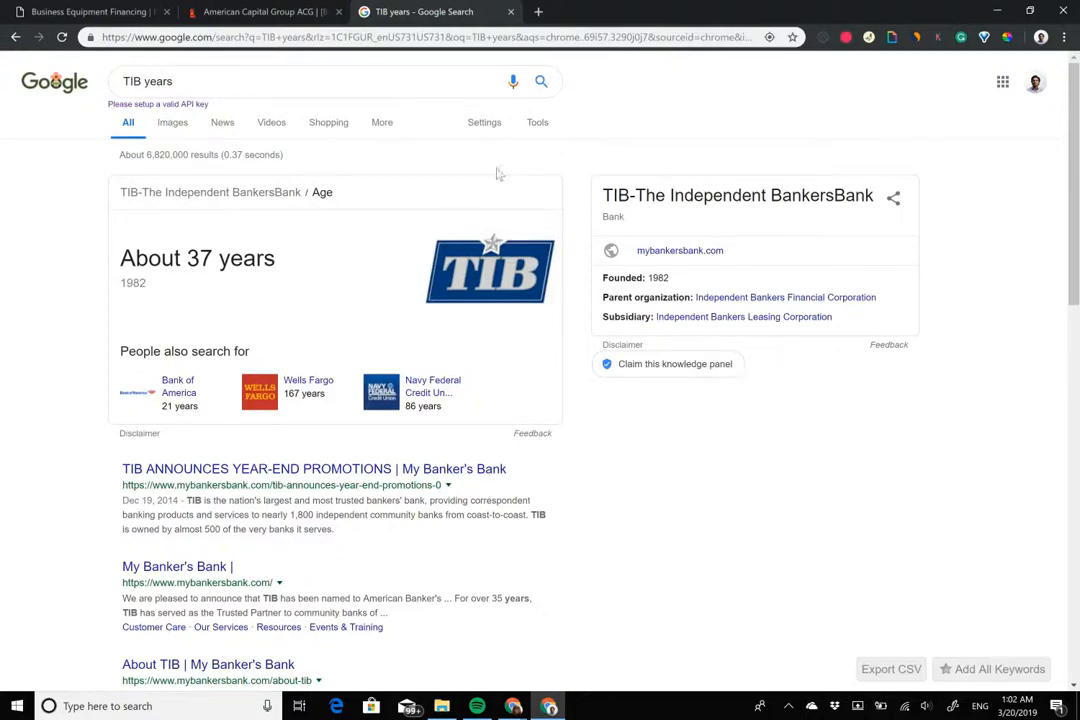
Move gid_7 between company_name and equipment, relink company_name → gid_7 → equipment, and open gid_7
click(291, 10)
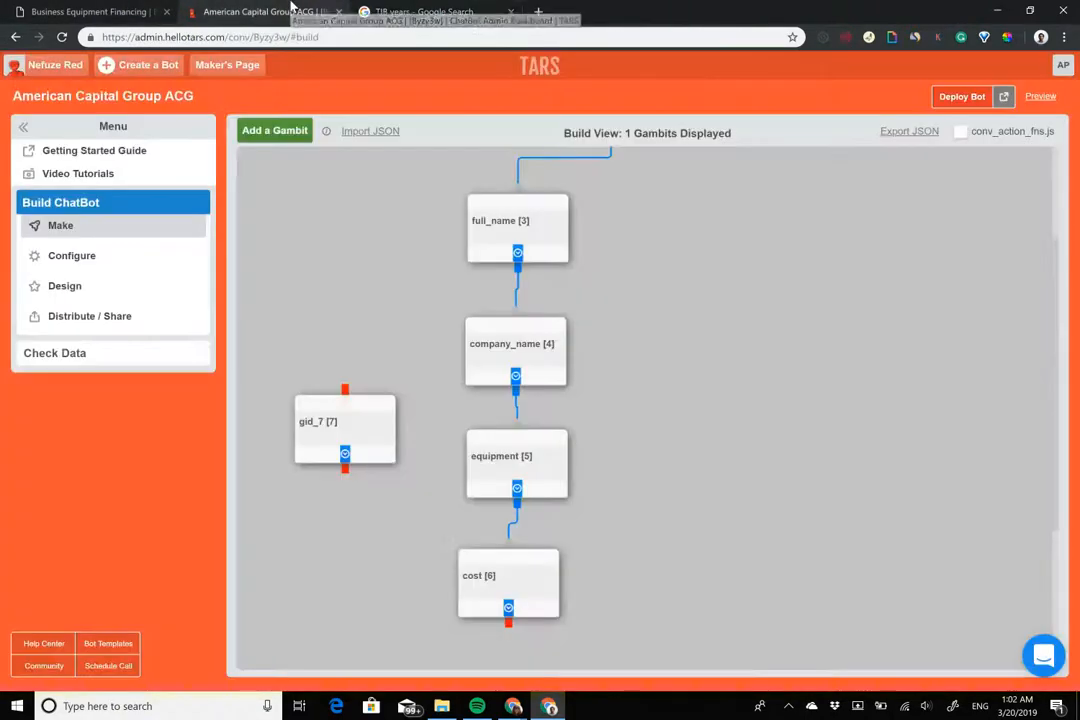
drag(341, 434, 336, 315)
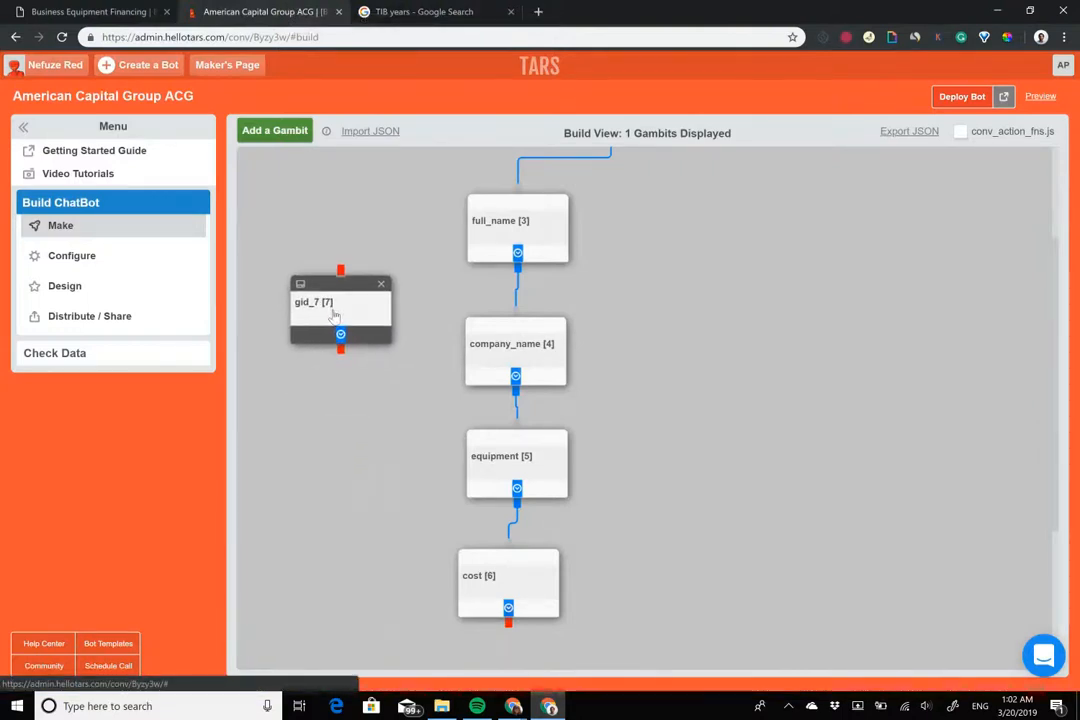
drag(386, 283, 414, 390)
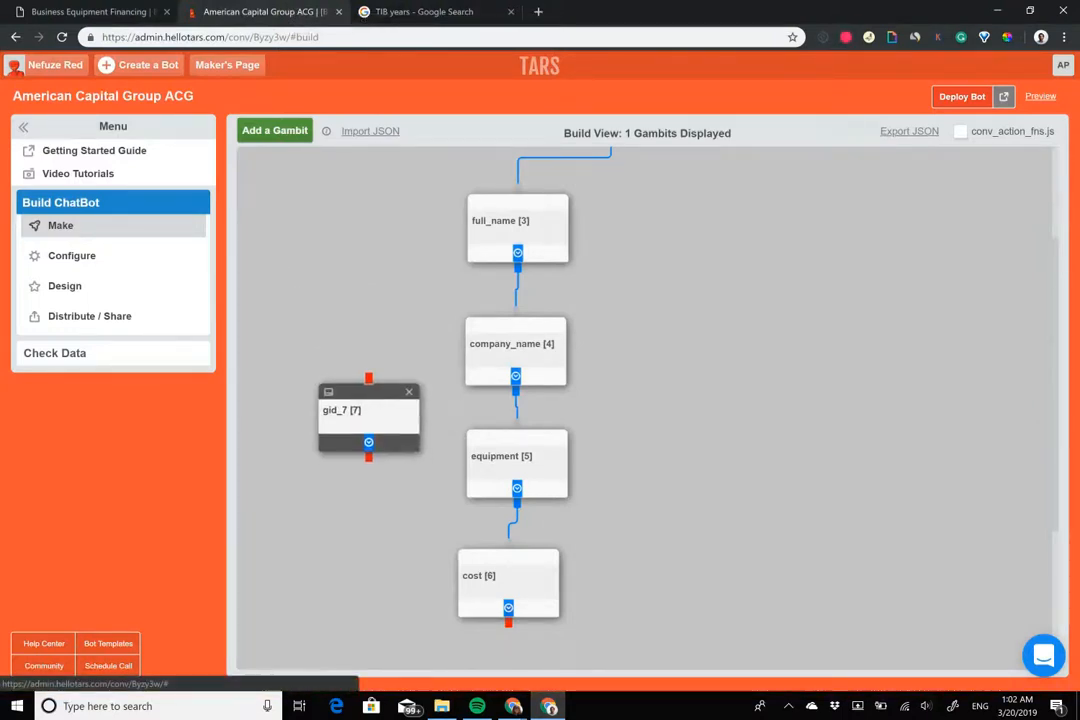
click(517, 406)
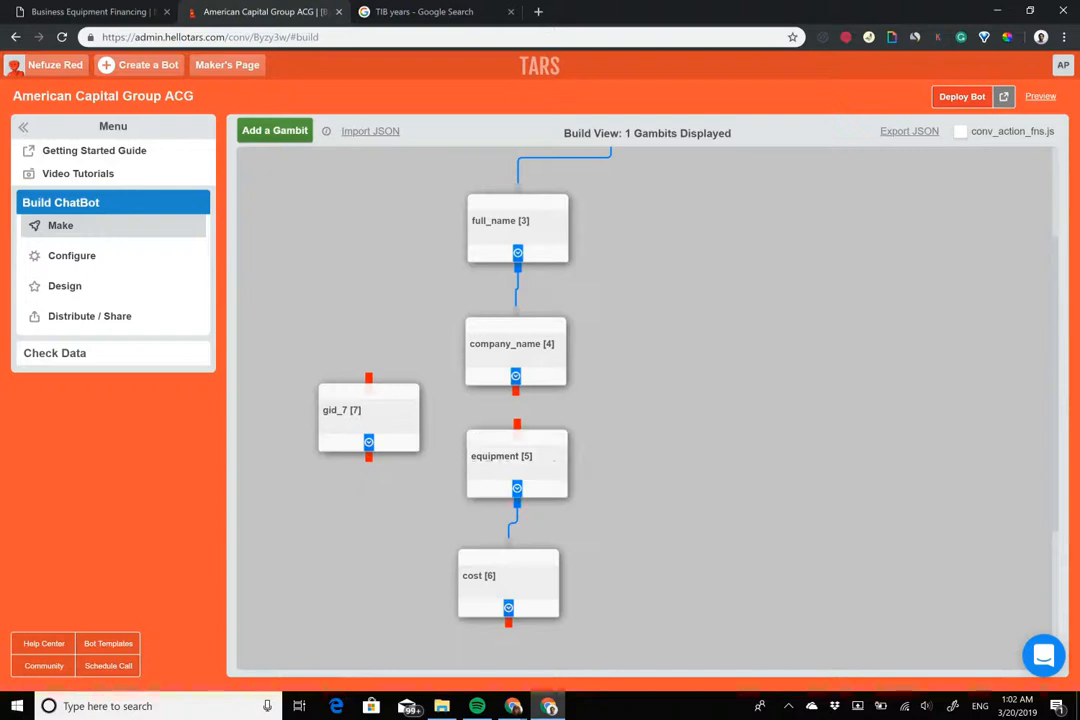
drag(515, 389, 368, 380)
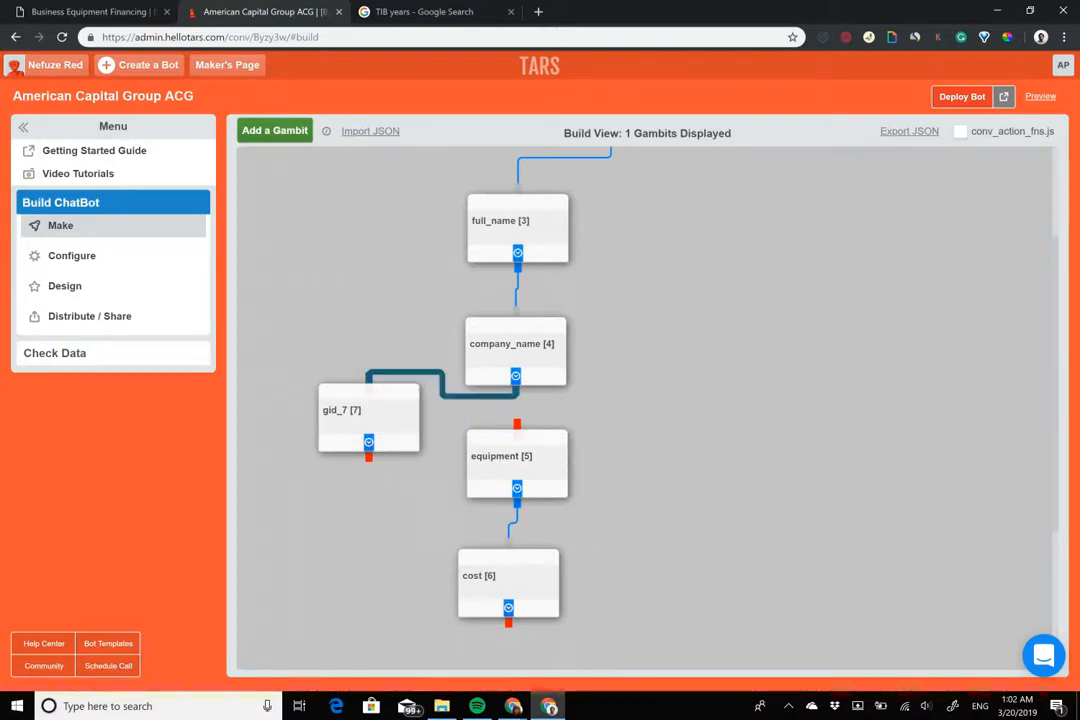
drag(368, 446, 515, 452)
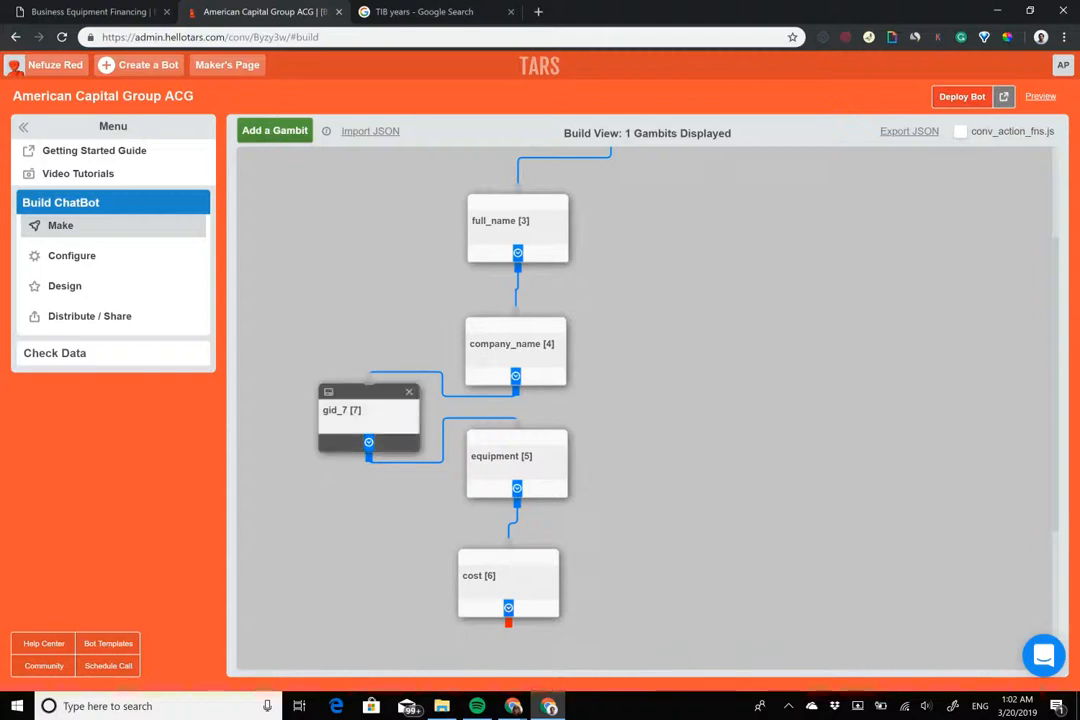
click(350, 412)
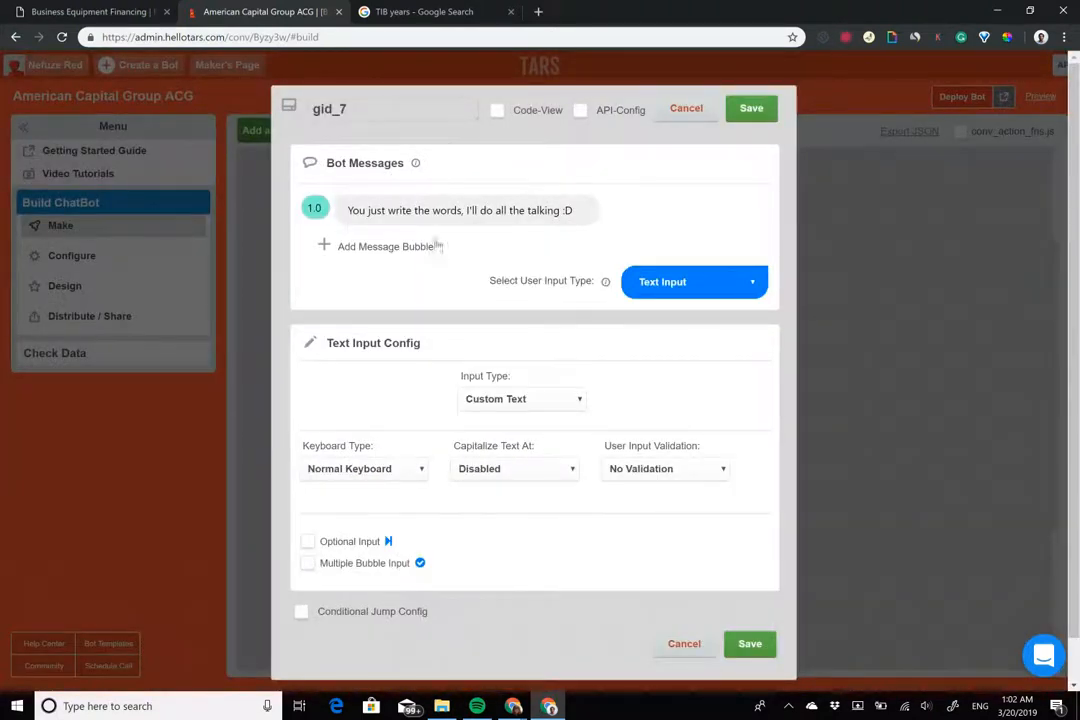
Rename gid_7 to tib_years and set its first message to 'Got it!'
triple_click(390, 112)
text(tib)
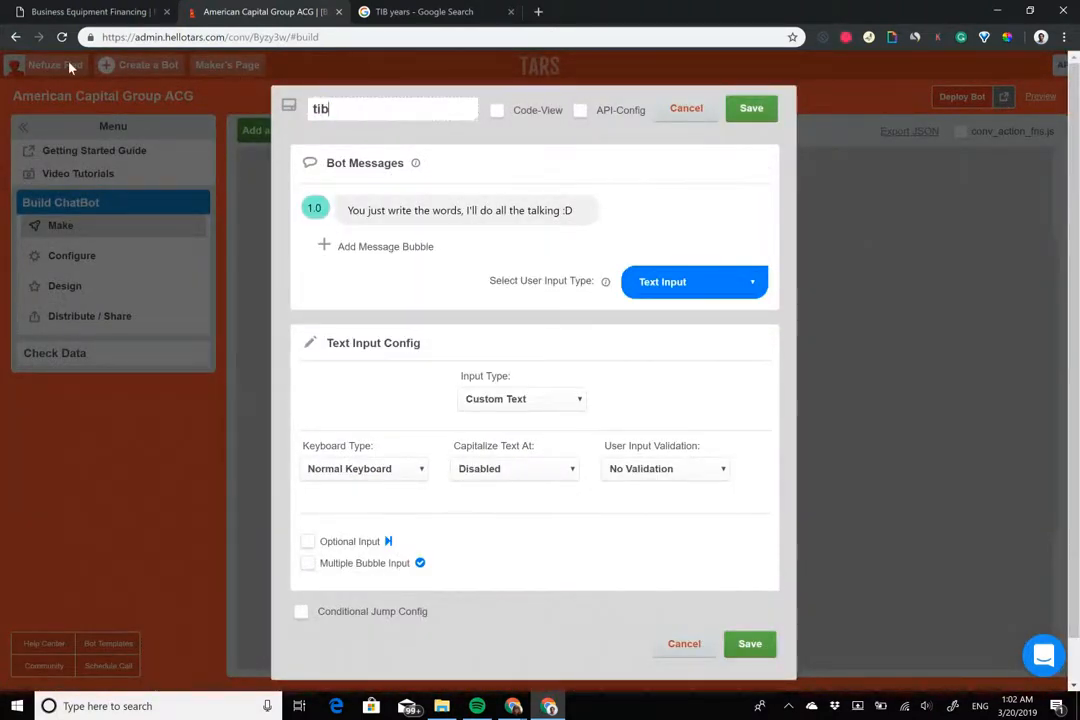
text(_yaers)
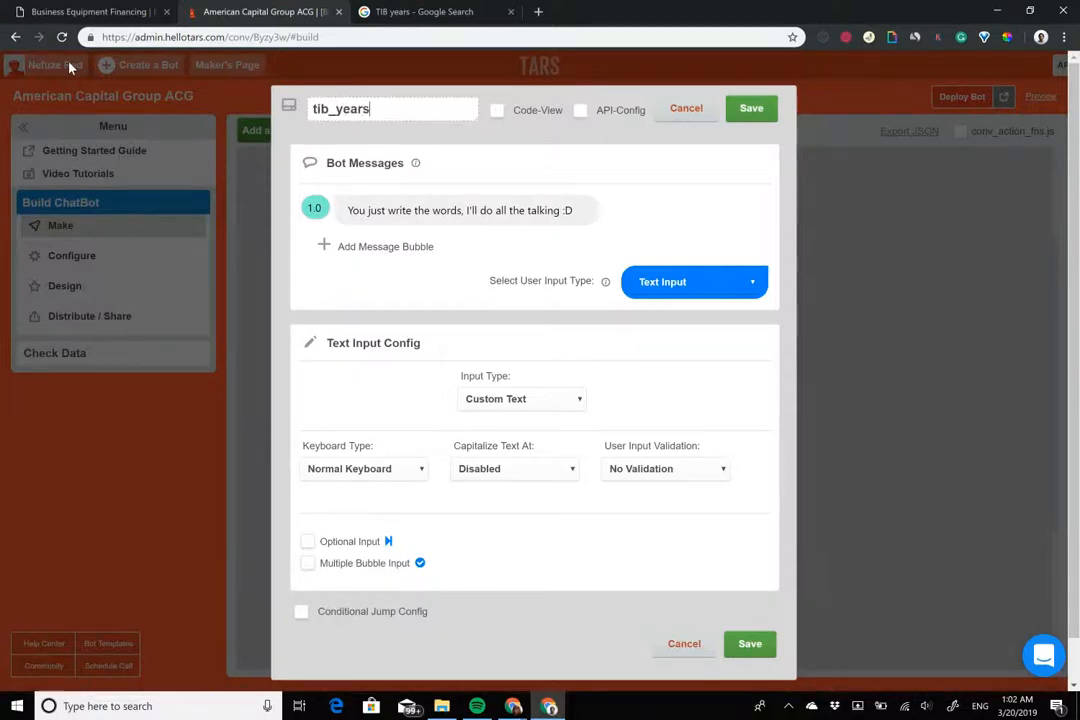
triple_click(401, 208)
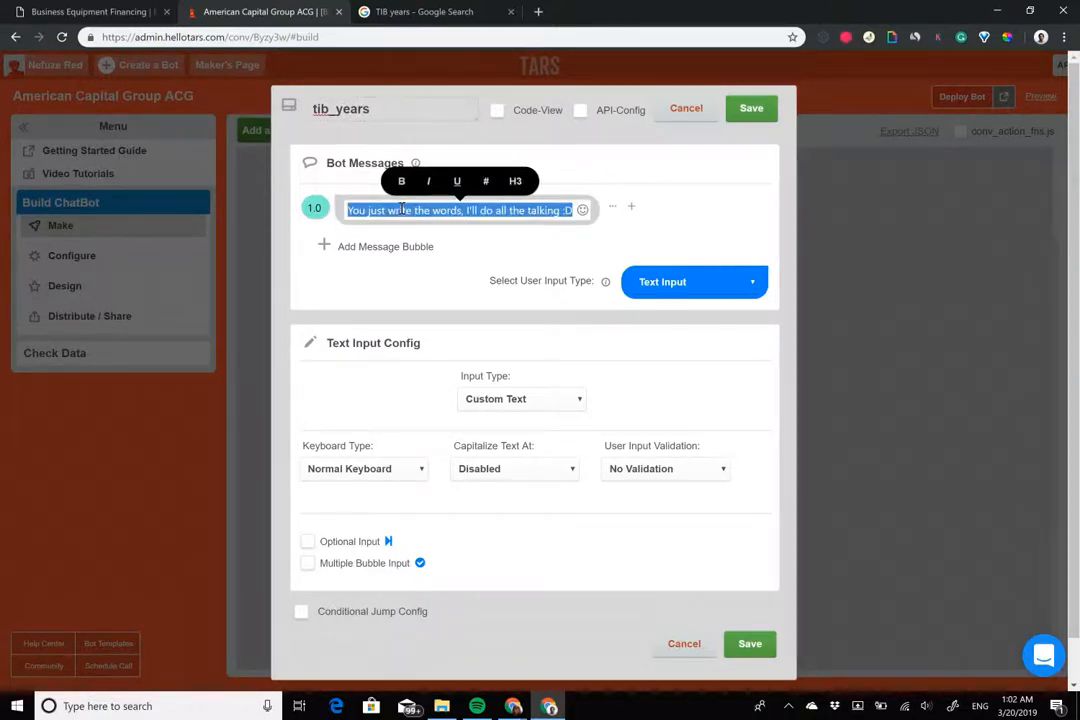
text(Got)
key(BackSpace)
key(BackSpace)
key(BackSpace)
key(BackSpace)
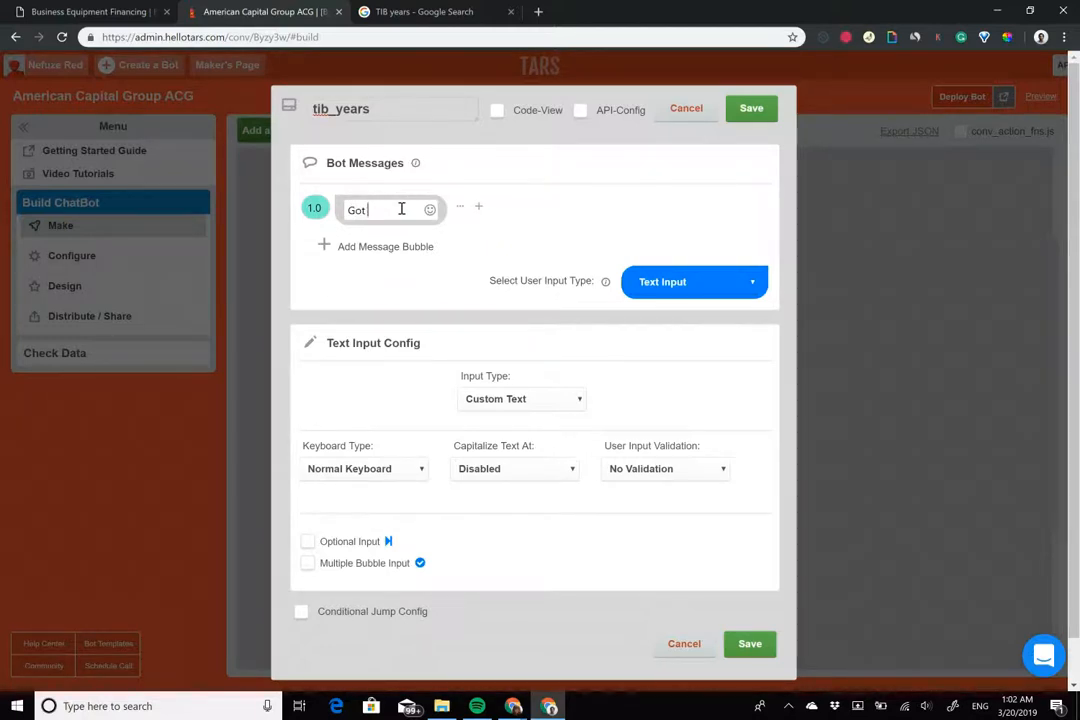
text(Got it!)
Add a second message 'How long has {{ursp.company_name}} been operational?'
click(383, 246)
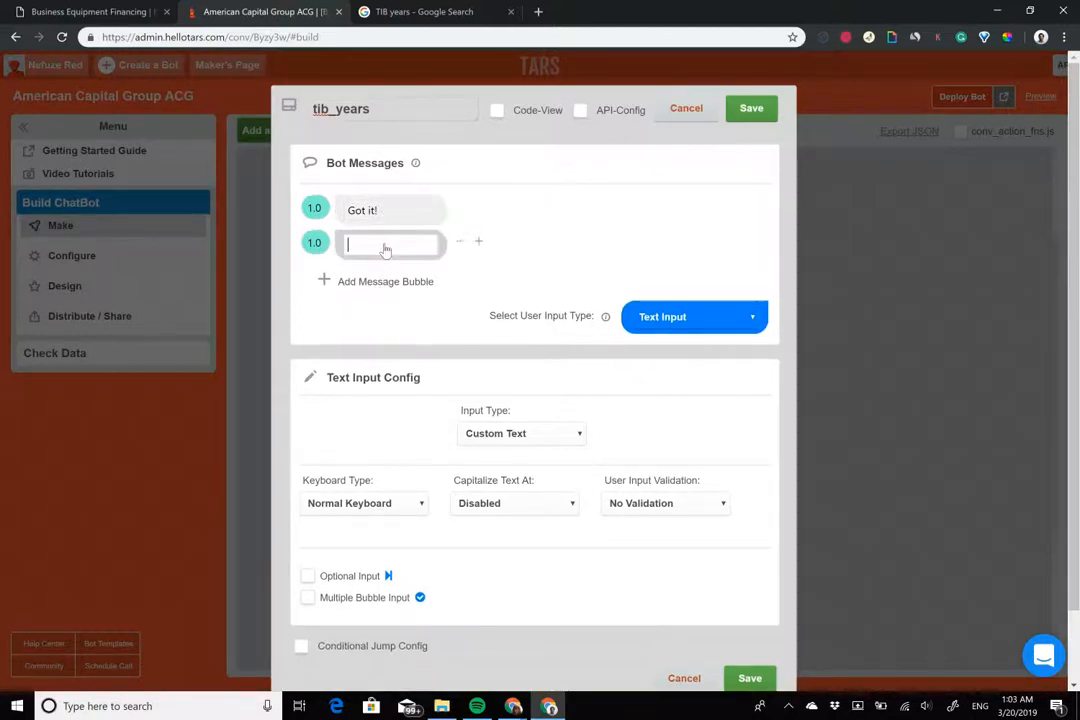
text(How lo)
text(ng has the comp)
key(BackSpace)
key(BackSpace)
key(BackSpace)
key(BackSpace)
key(BackSpace)
key(BackSpace)
key(BackSpace)
key(BackSpace)
key(BackSpace)
key(BackSpace)
text({{)
key(Down)
key(Return)
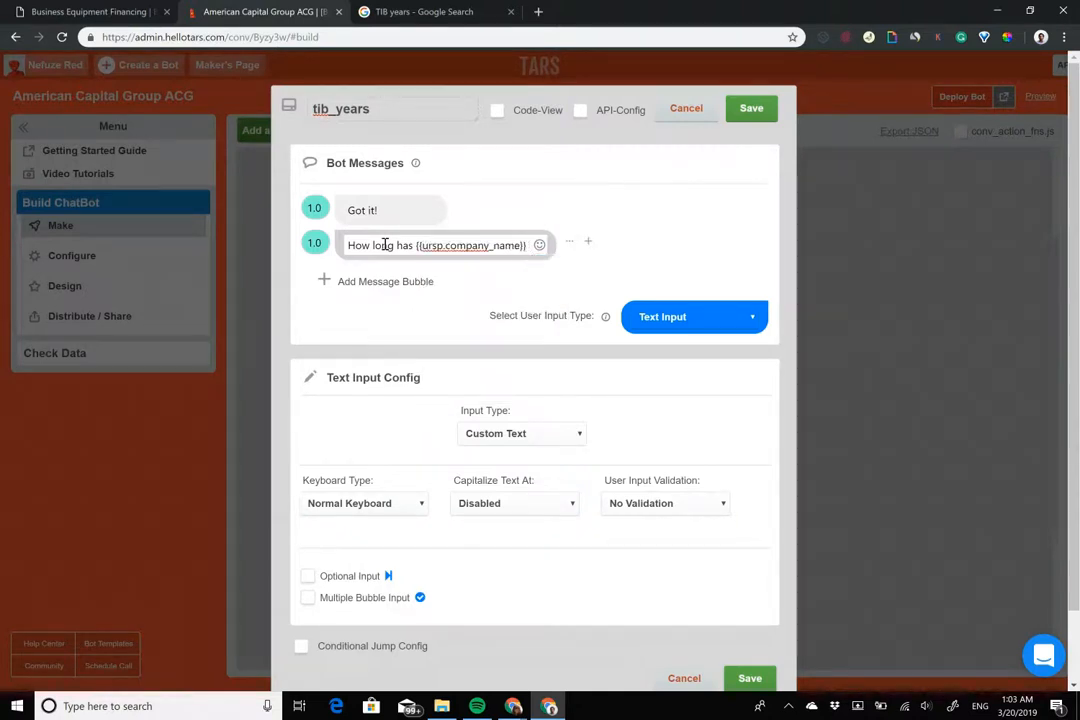
text(been)
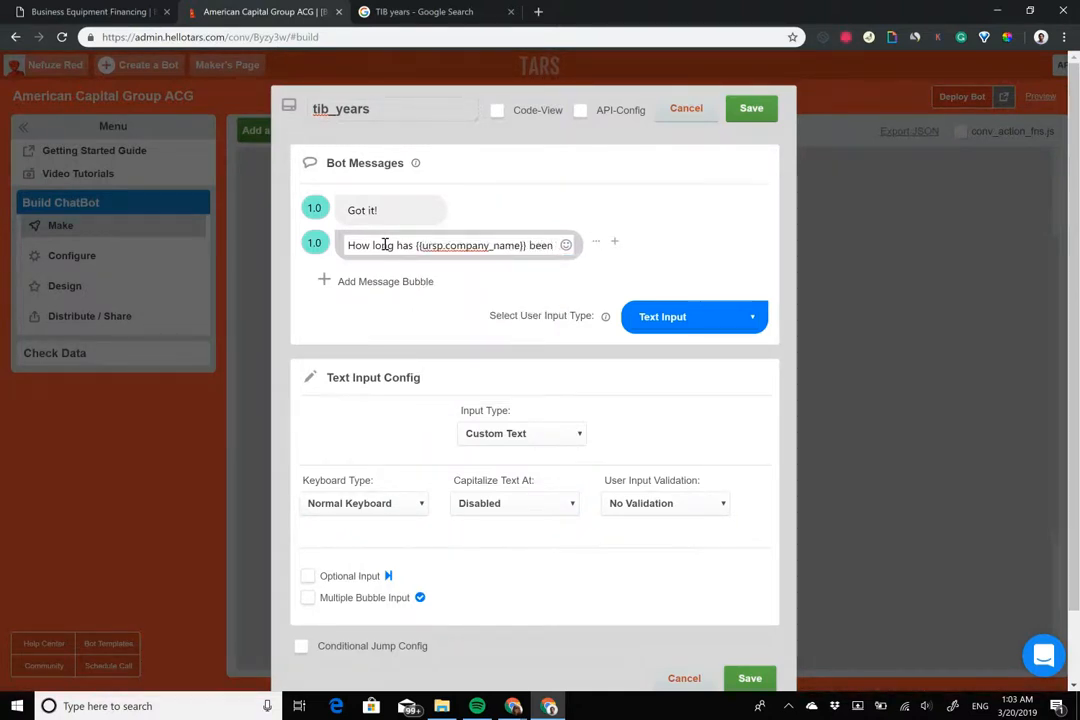
text( operational?)
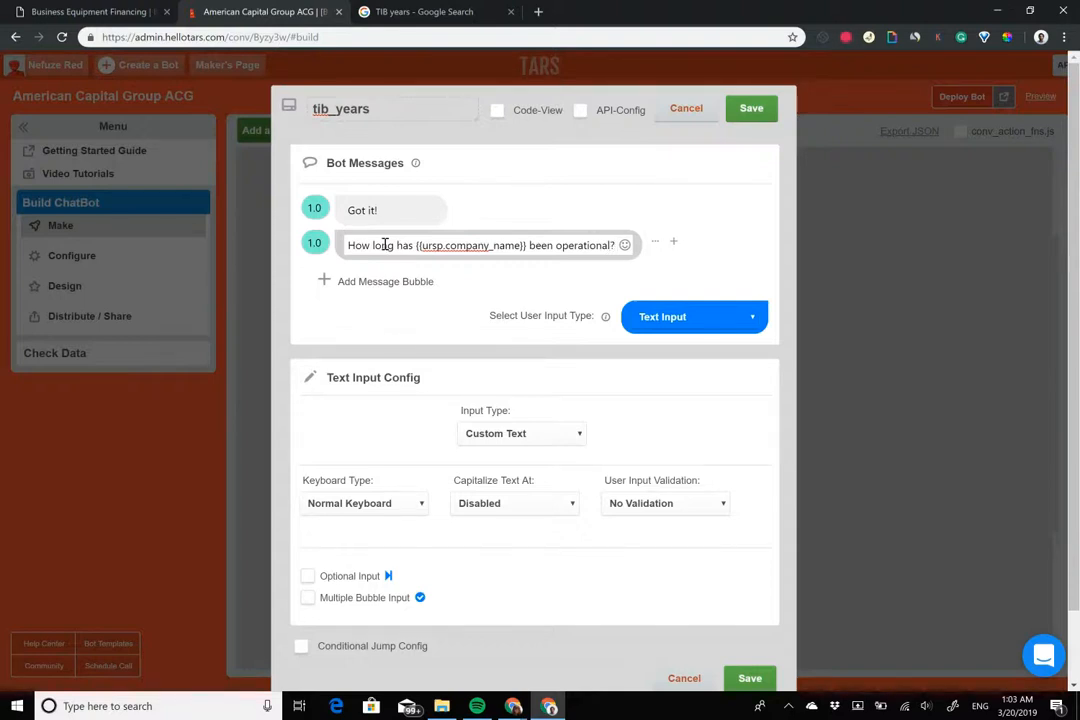
Adjust the second message's delay and keep the normal keyboard for the answer
click(315, 244)
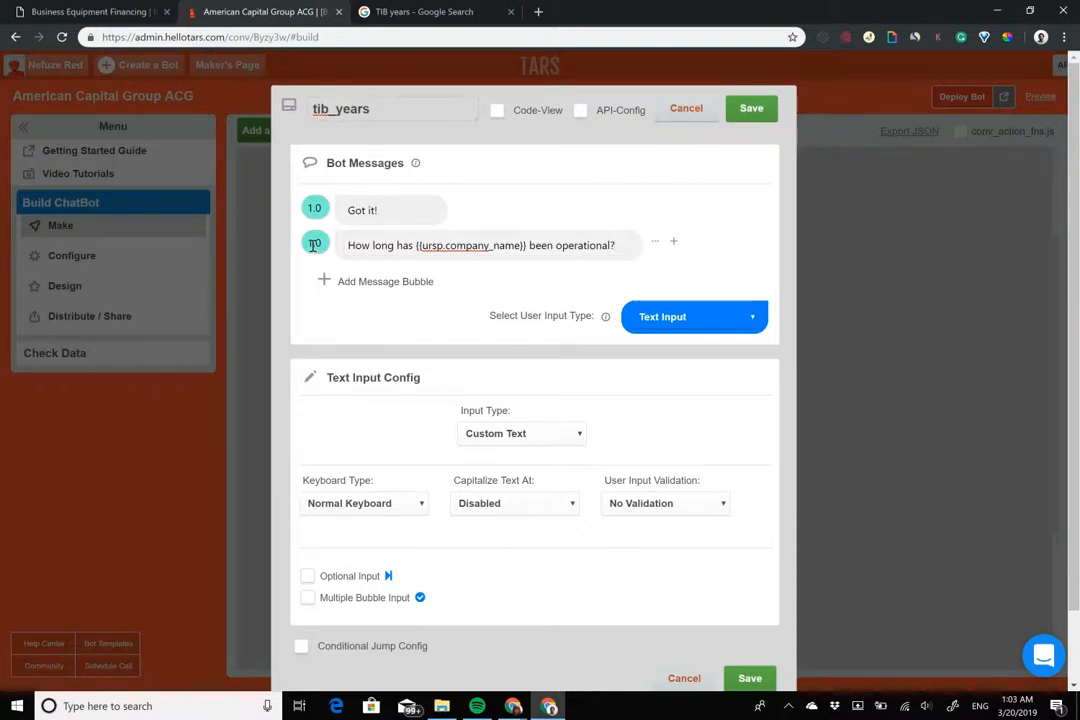
click(522, 433)
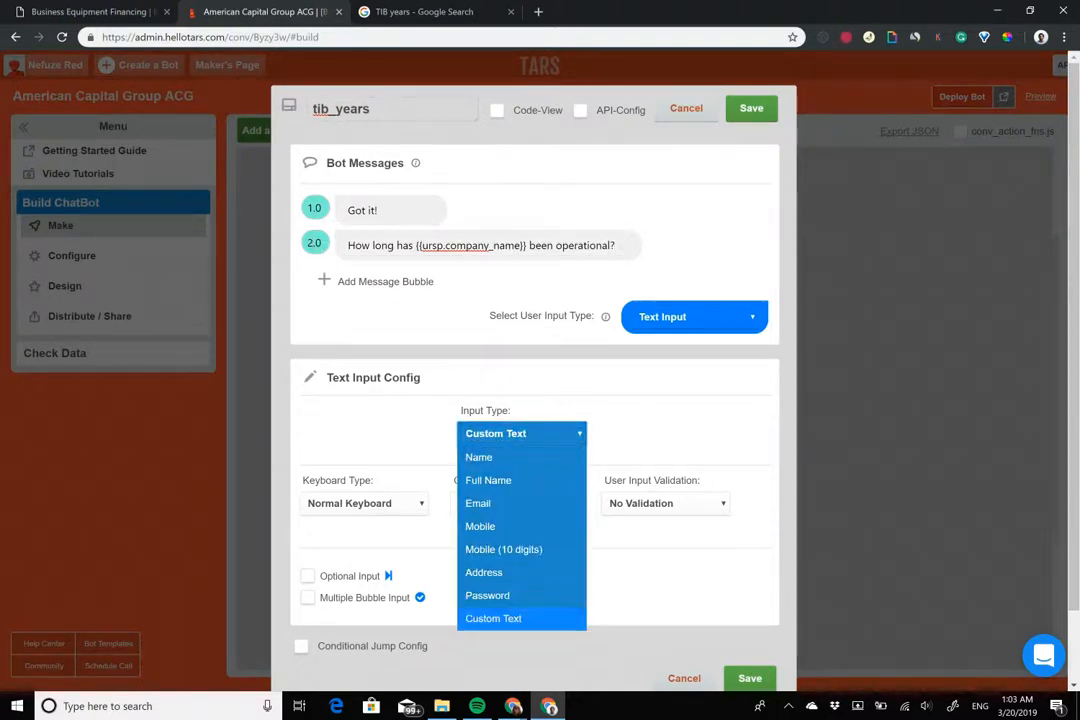
click(365, 503)
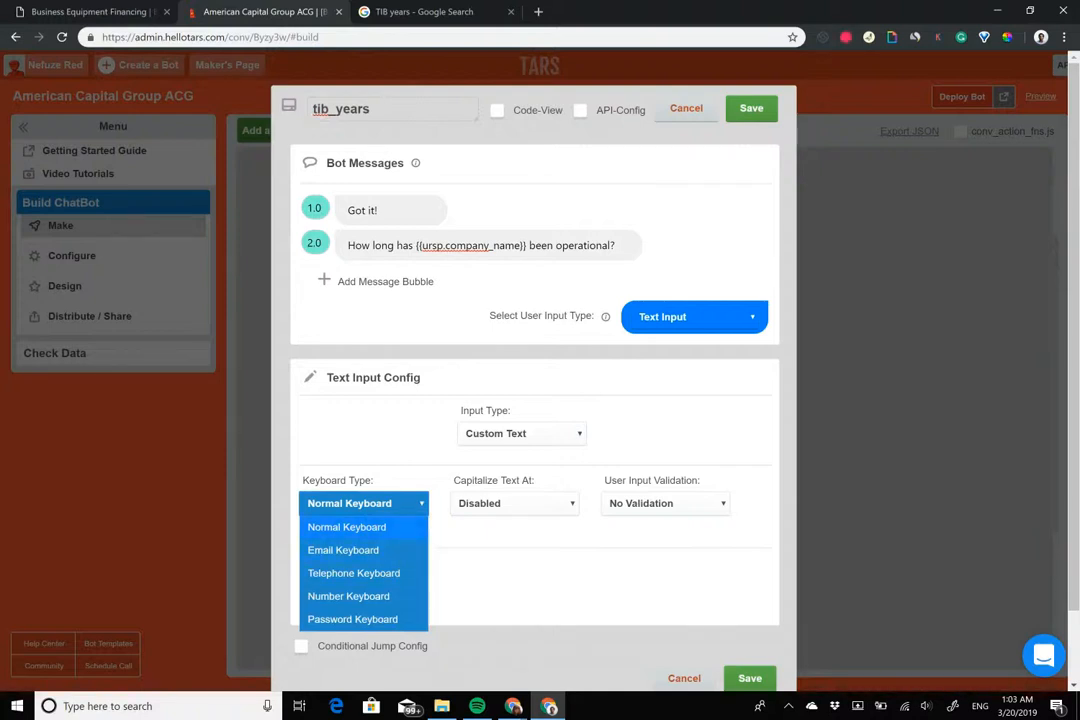
click(346, 527)
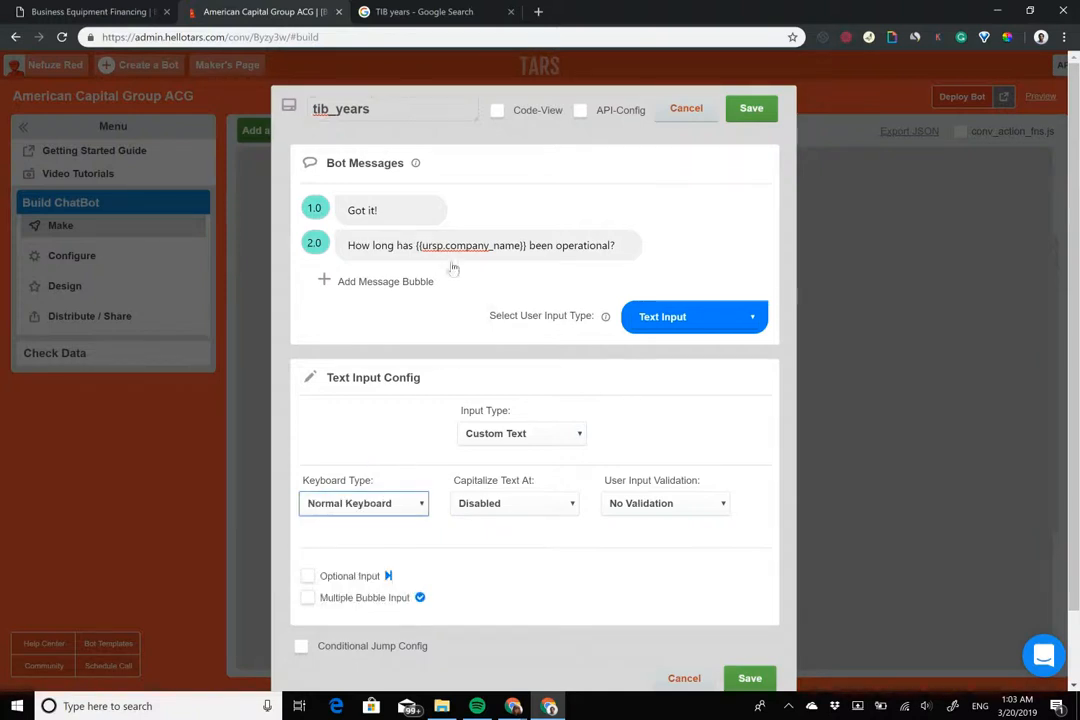
Reword the question to start 'For how many years has'
double_click(379, 246)
text(many years)
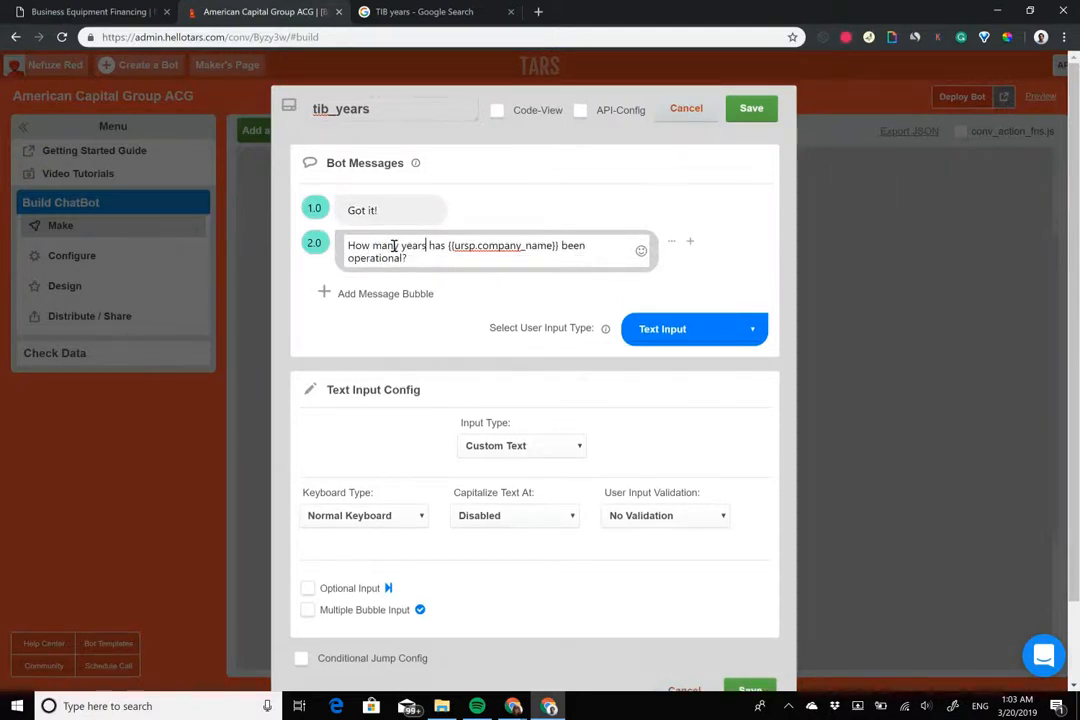
drag(356, 246, 347, 246)
text(For ho)
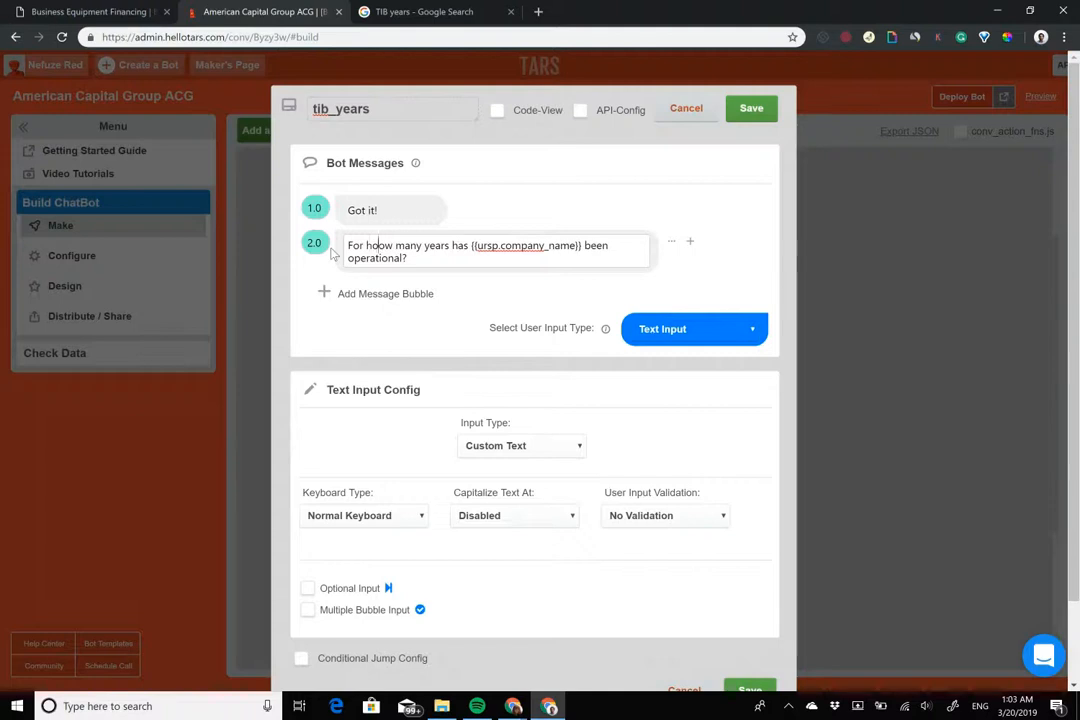
key(BackSpace)
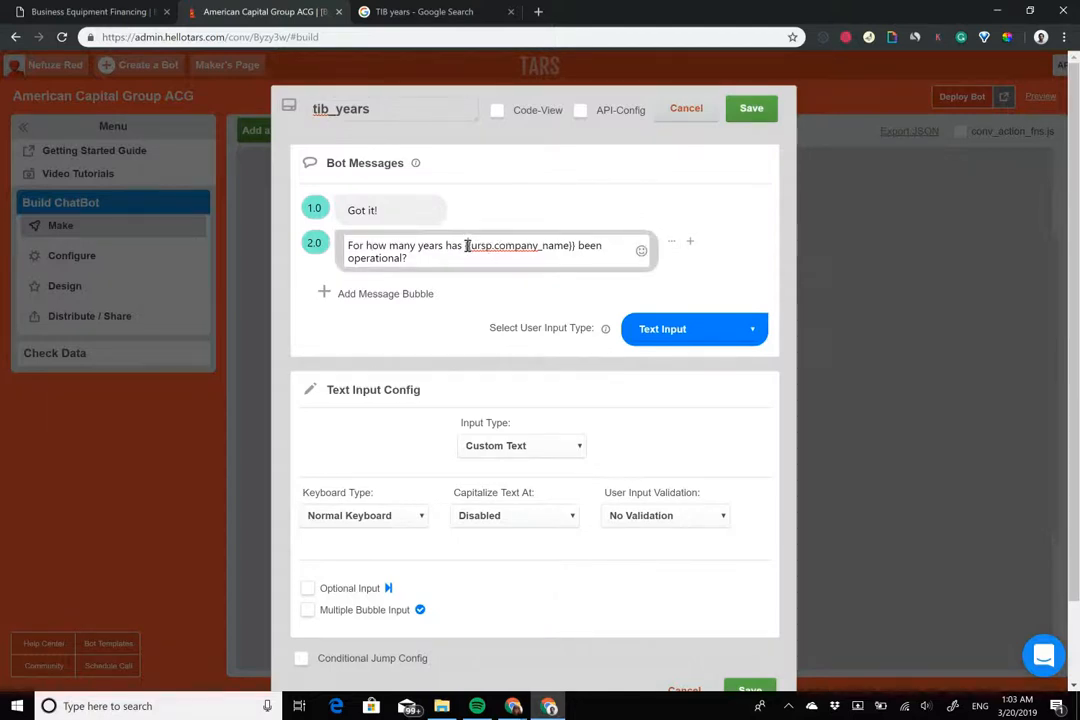
Delete the 'Got it!' message from tib_years
drag(465, 246, 570, 246)
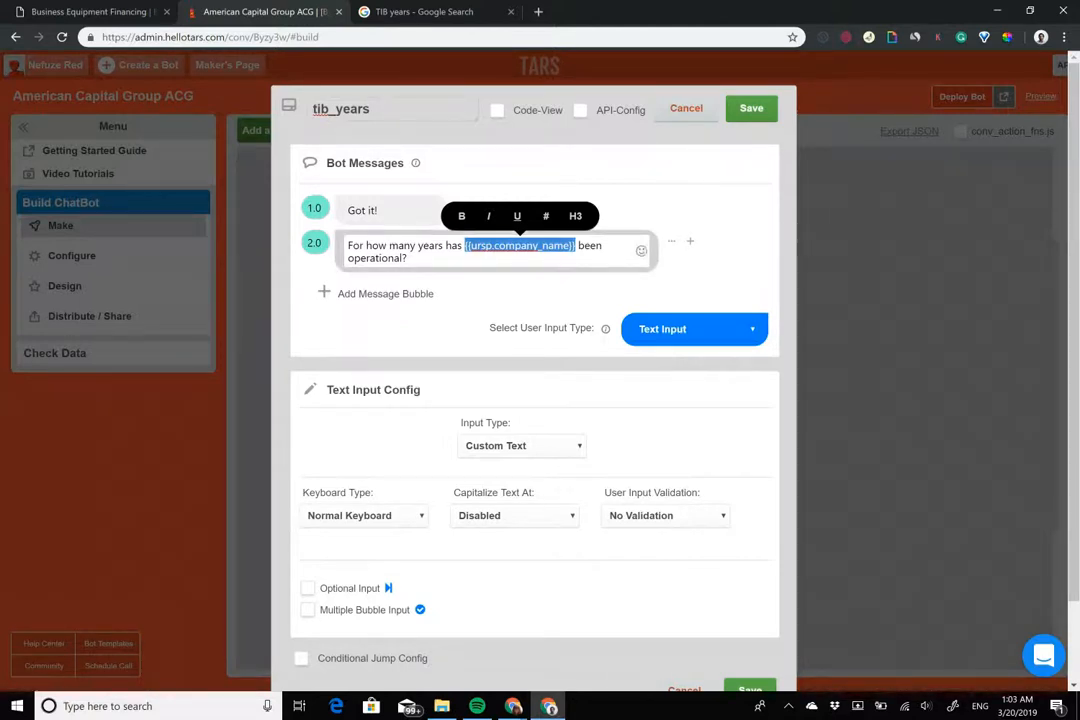
click(412, 212)
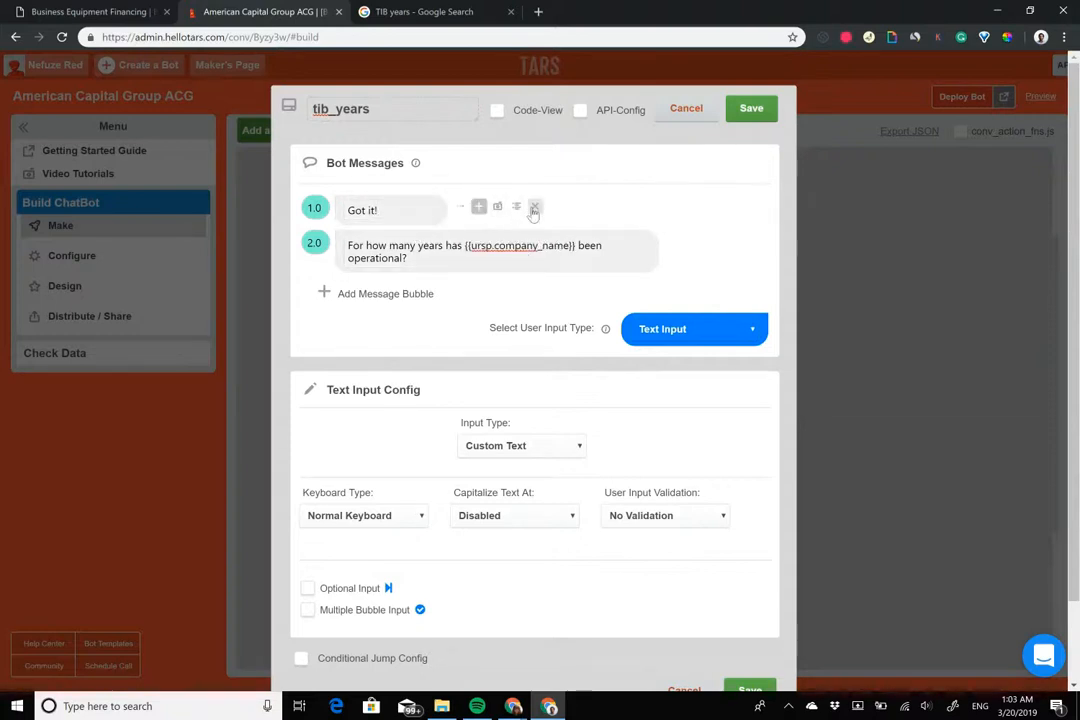
click(535, 207)
drag(465, 214, 576, 212)
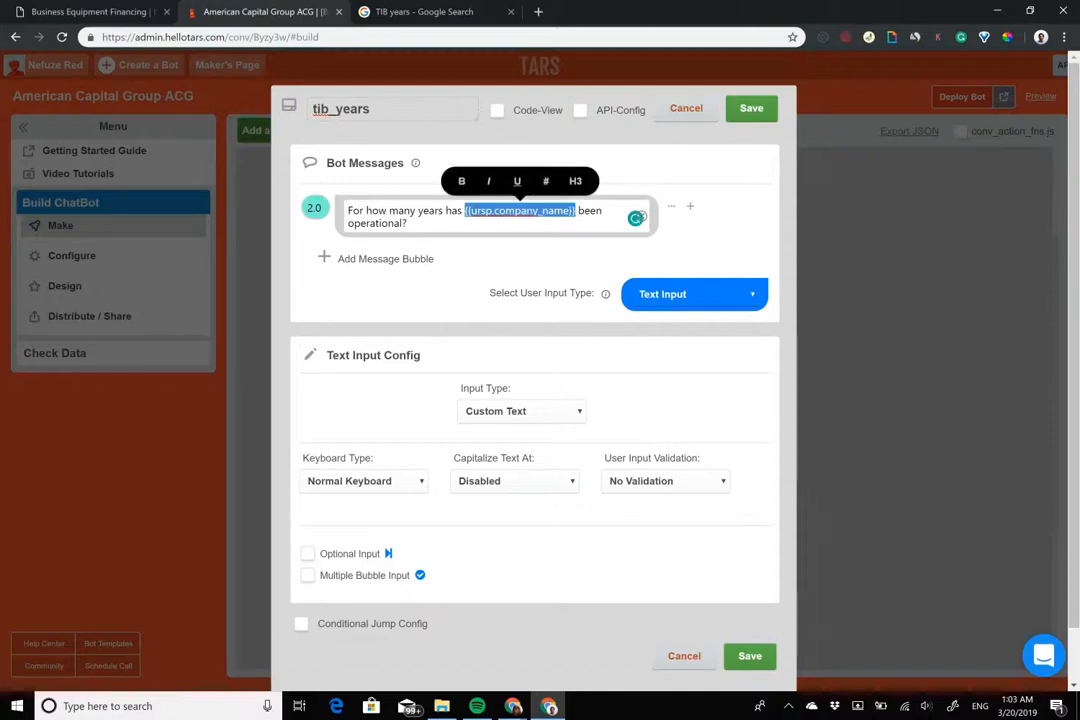
drag(366, 211, 419, 211)
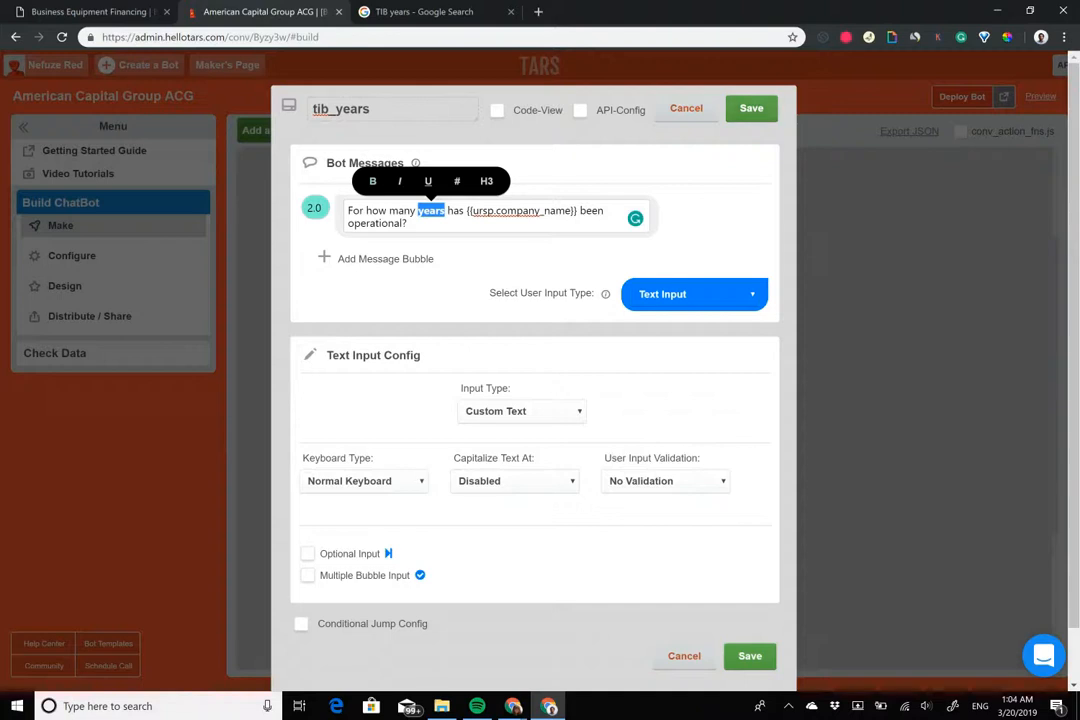
Set the answer to Number Keyboard and save tib_years
click(364, 481)
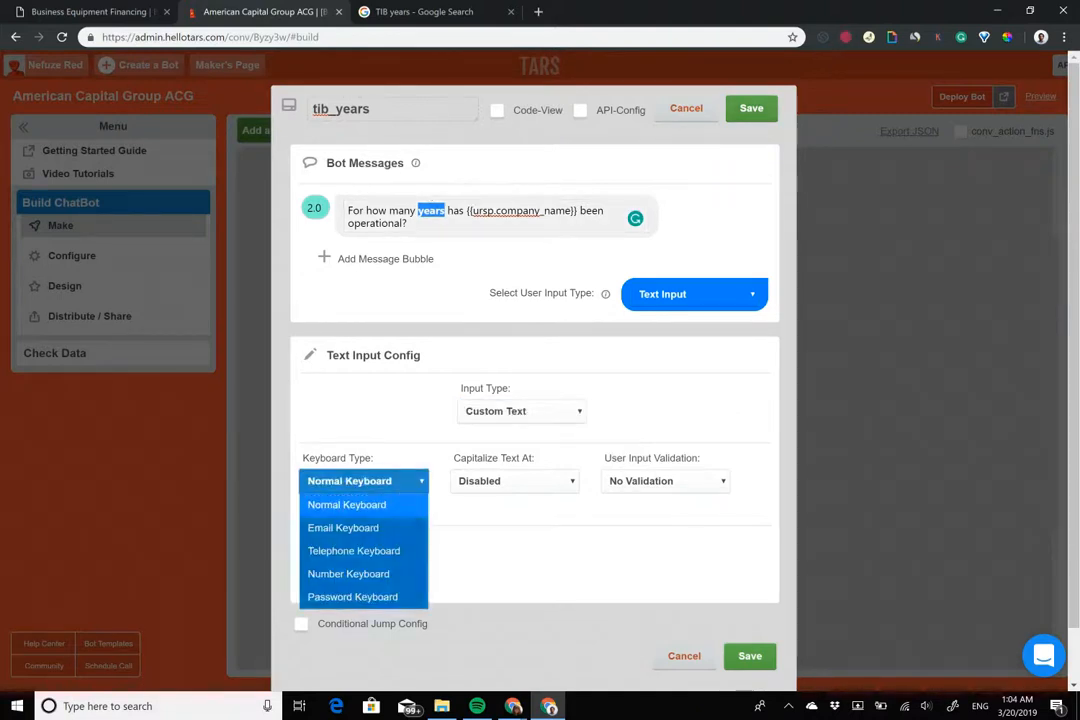
click(350, 574)
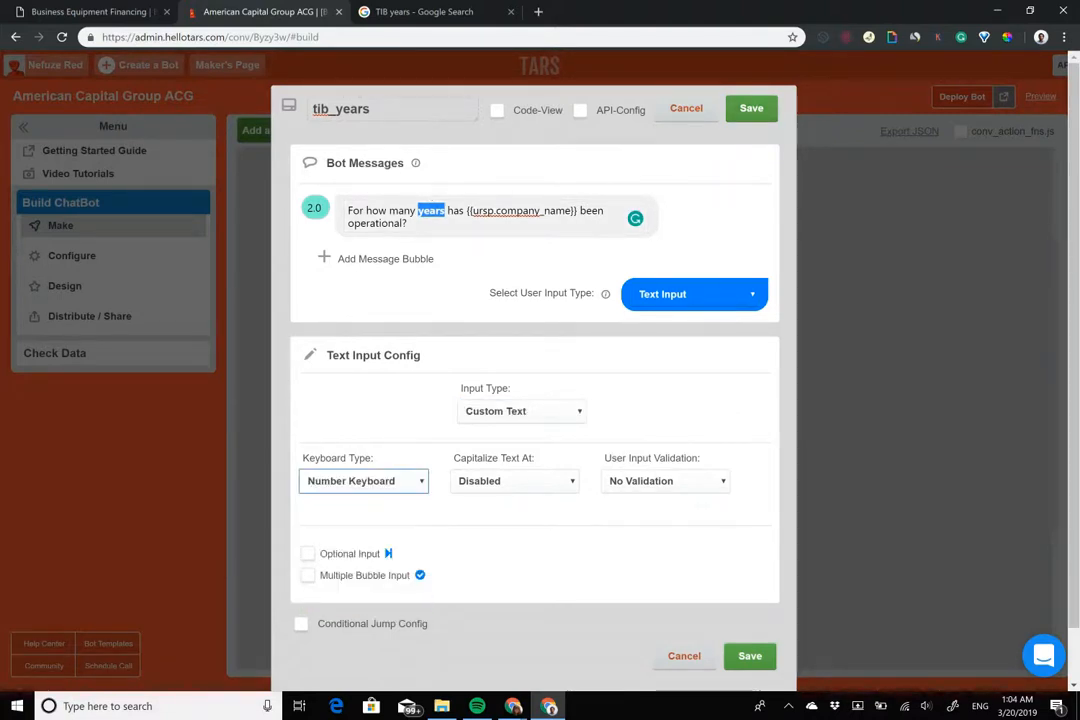
click(750, 656)
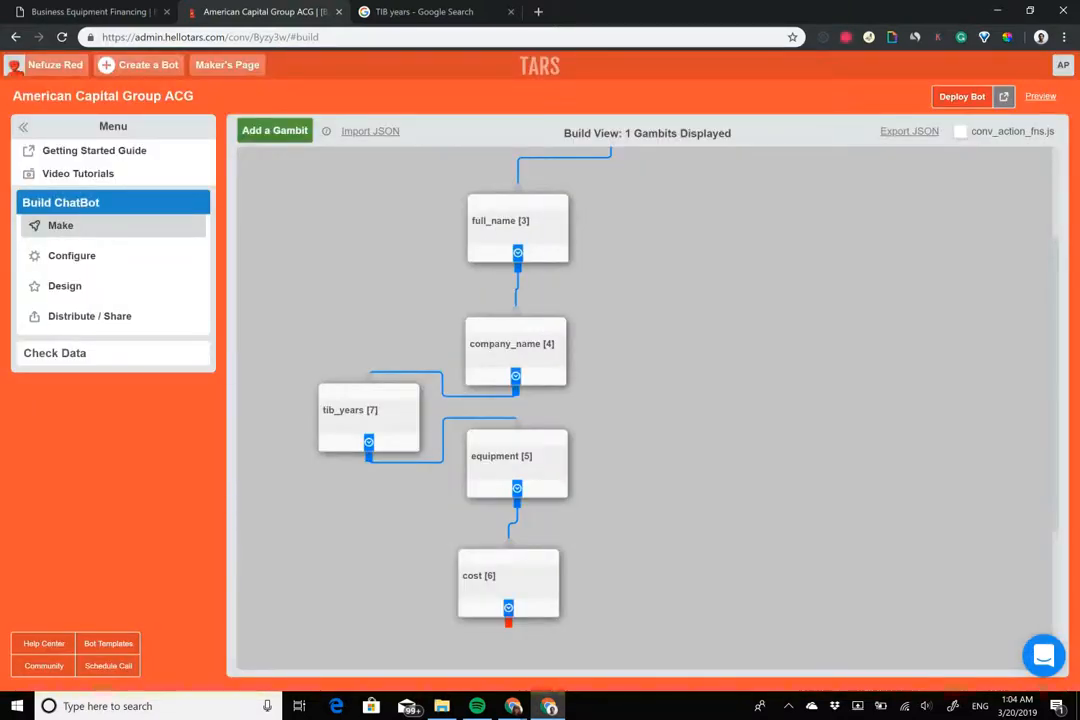
Add a gid_8 gambit below cost, connect cost to it, and open gid_8
scroll(645, 400, down, 3)
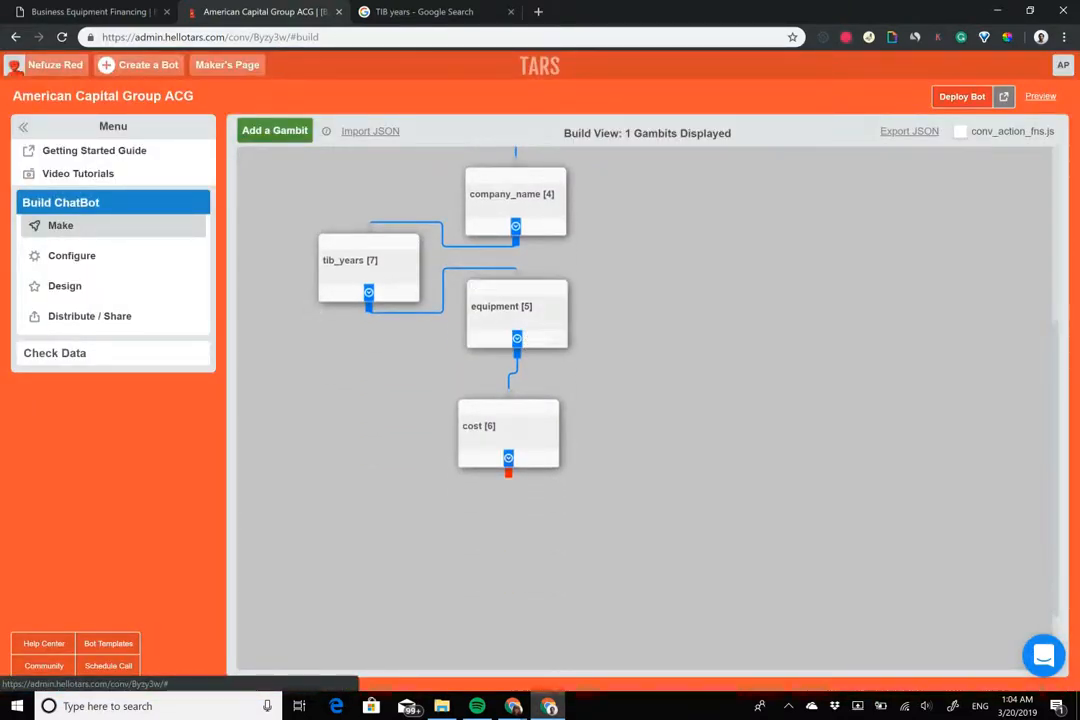
scroll(645, 400, down, 2)
click(272, 132)
drag(279, 204, 450, 469)
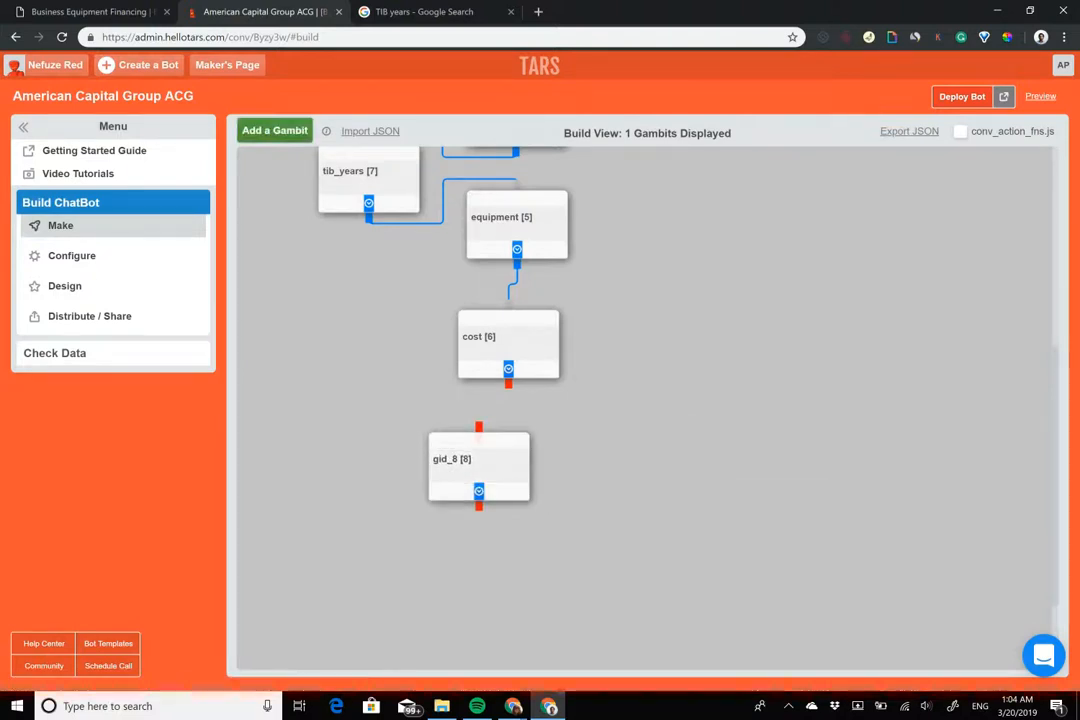
drag(508, 383, 478, 428)
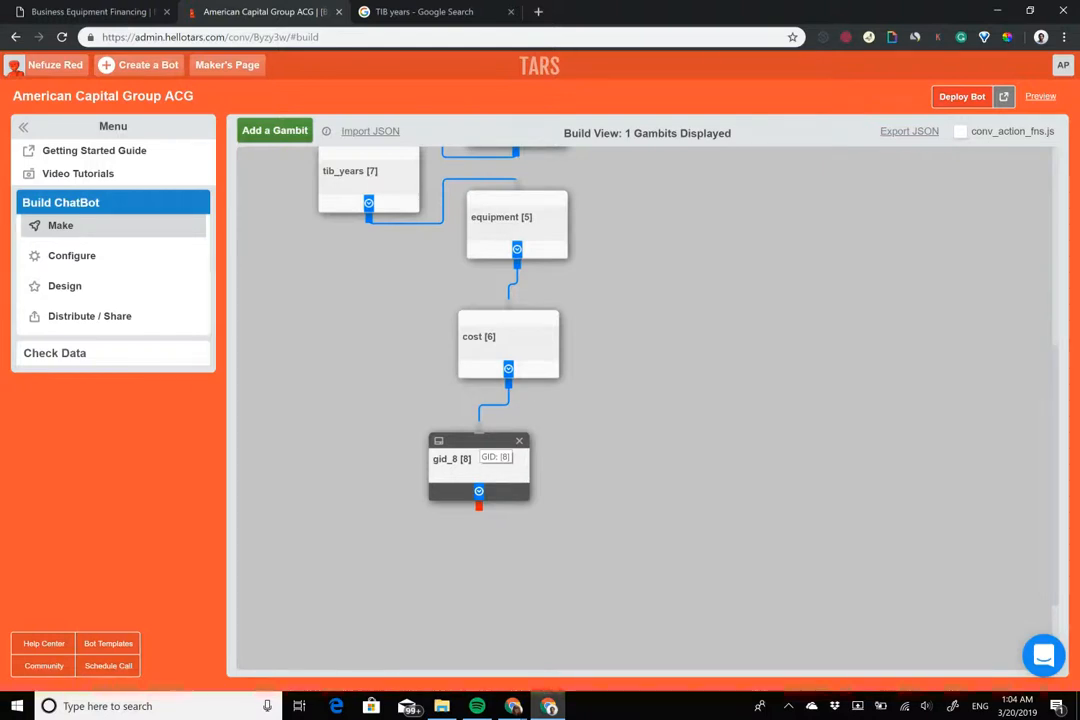
drag(478, 442, 466, 442)
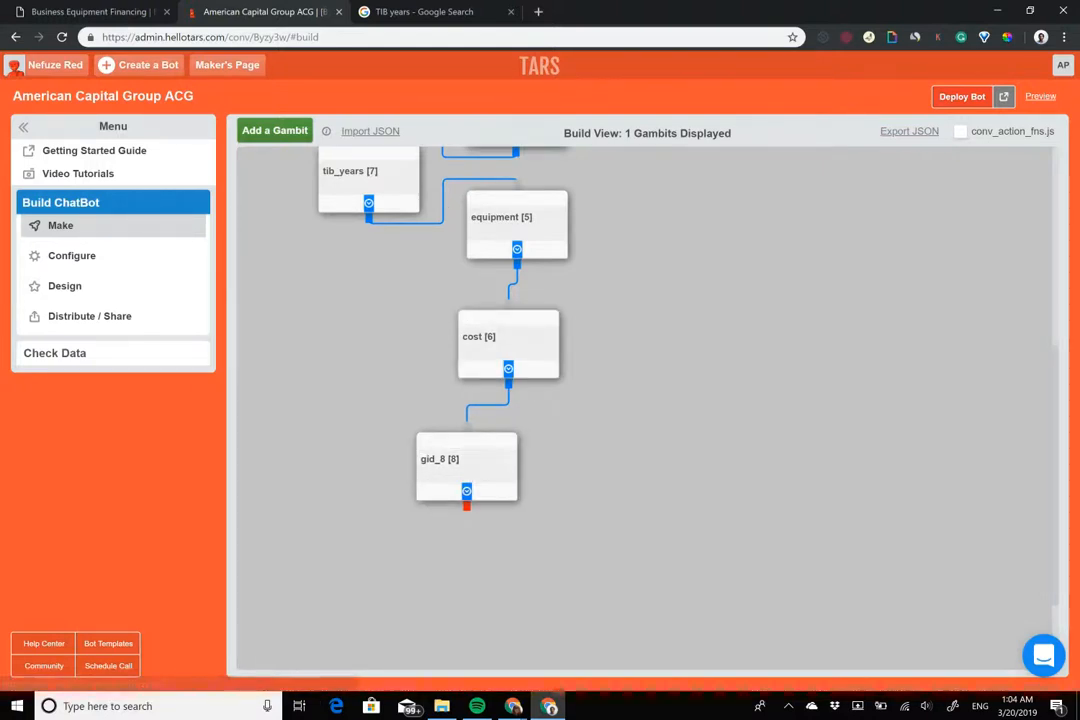
click(466, 455)
Set the first message to 'Great!' and rename gid_8 to phone_number
double_click(488, 210)
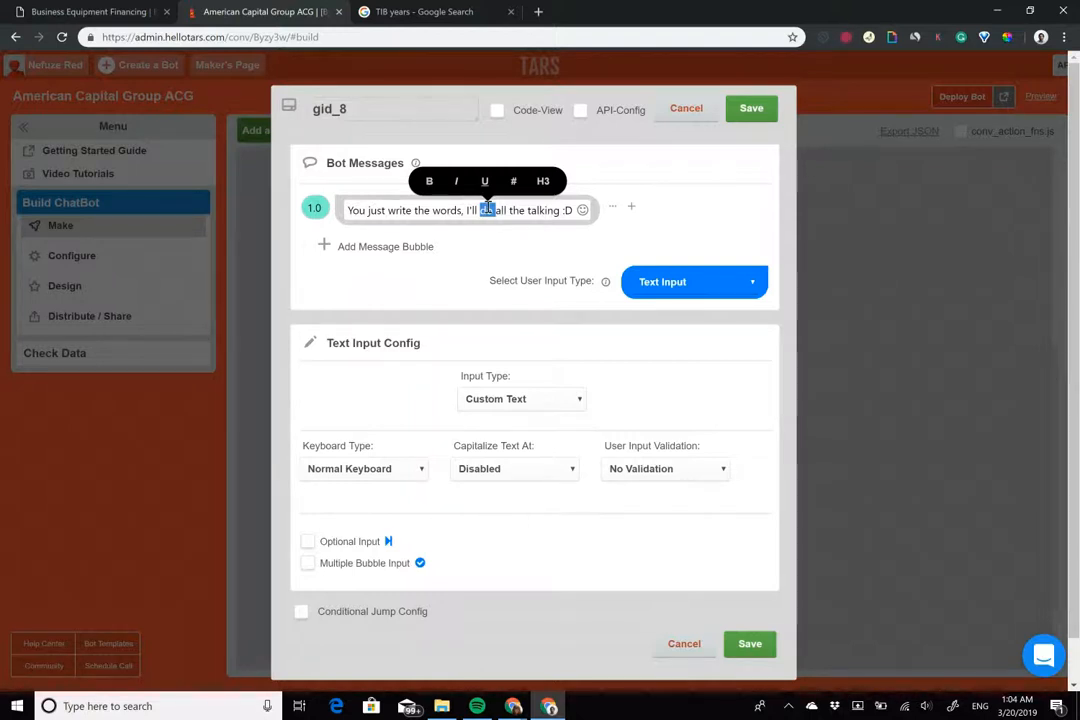
triple_click(487, 208)
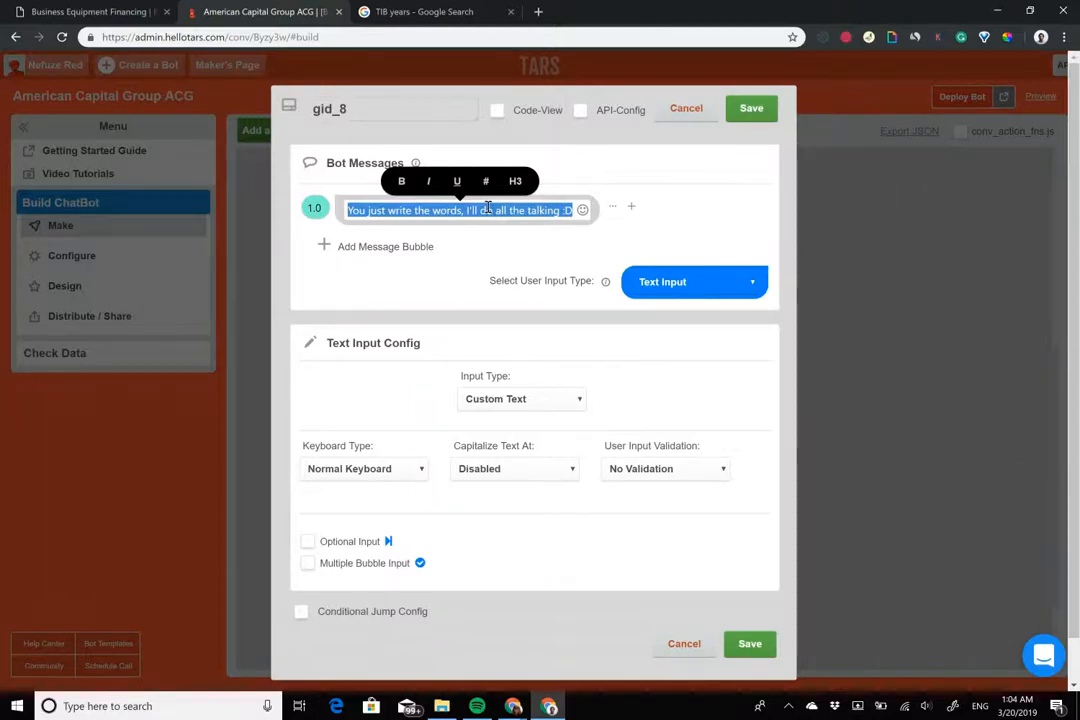
text(Greate!)
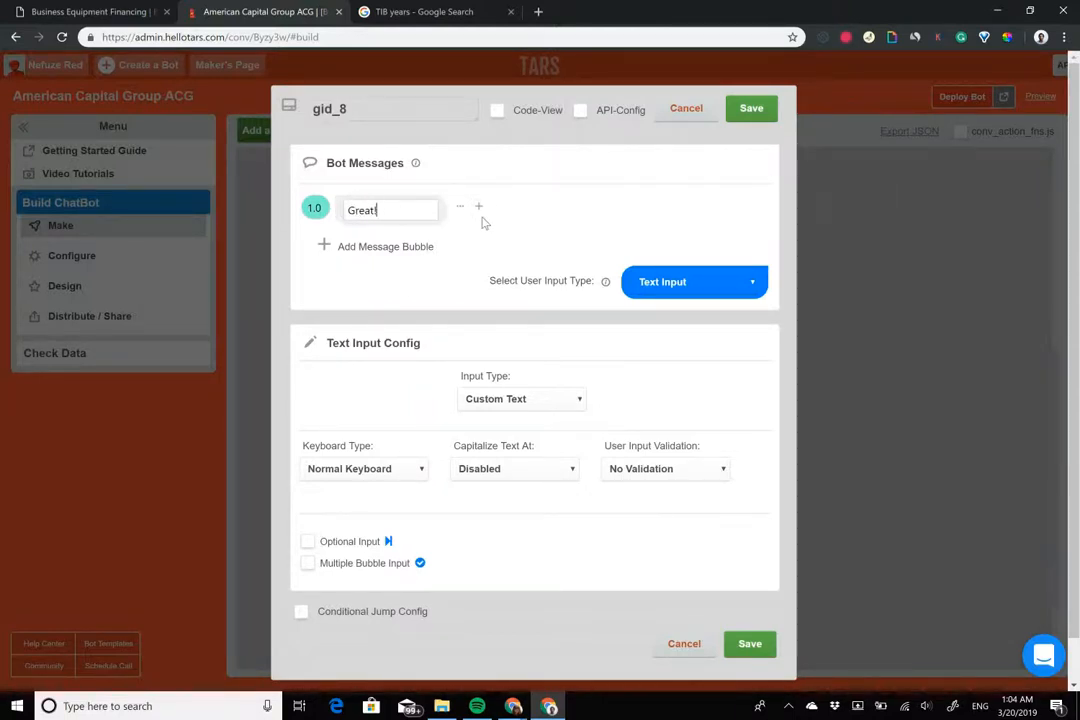
click(419, 214)
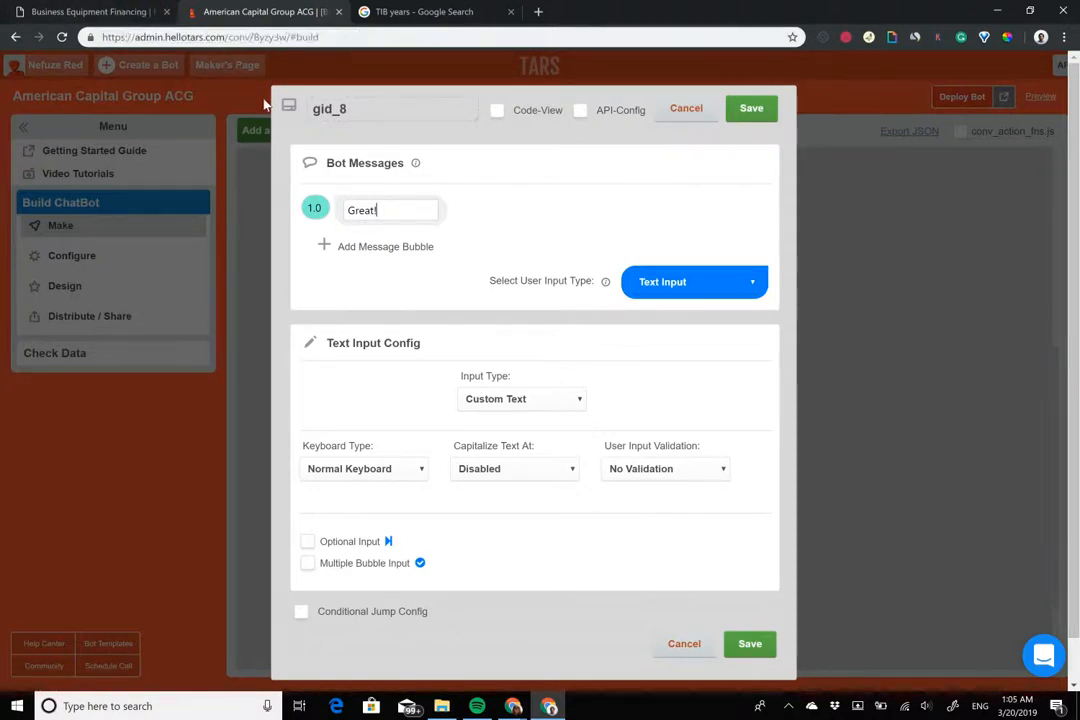
click(374, 111)
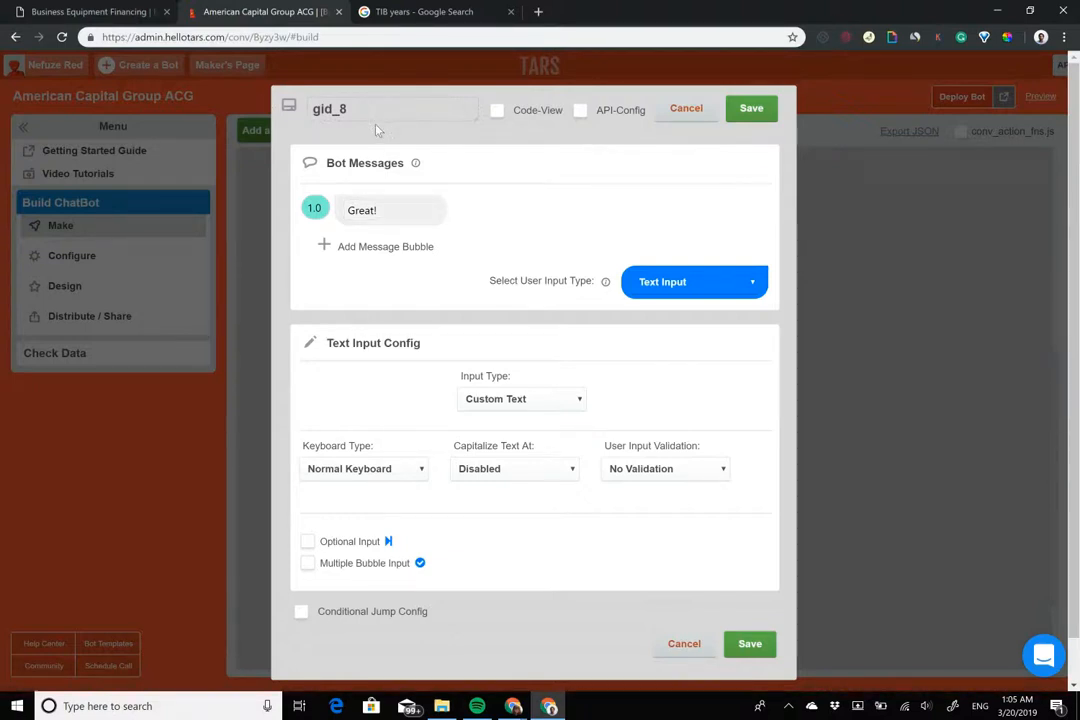
double_click(374, 111)
text(phon)
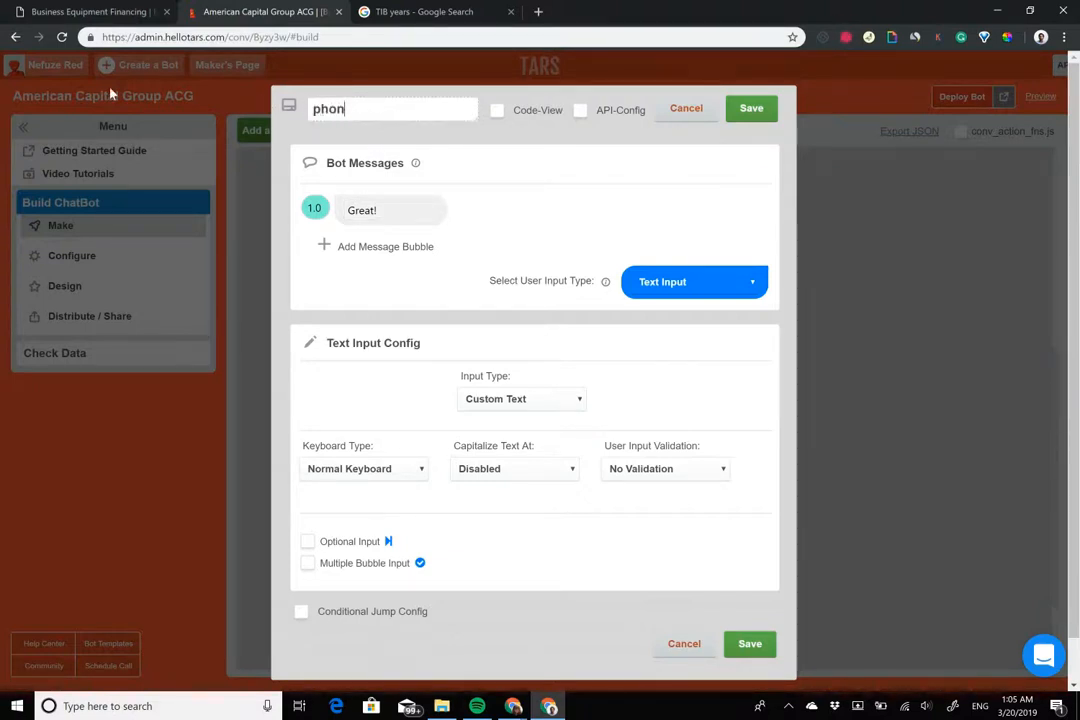
text(e_number)
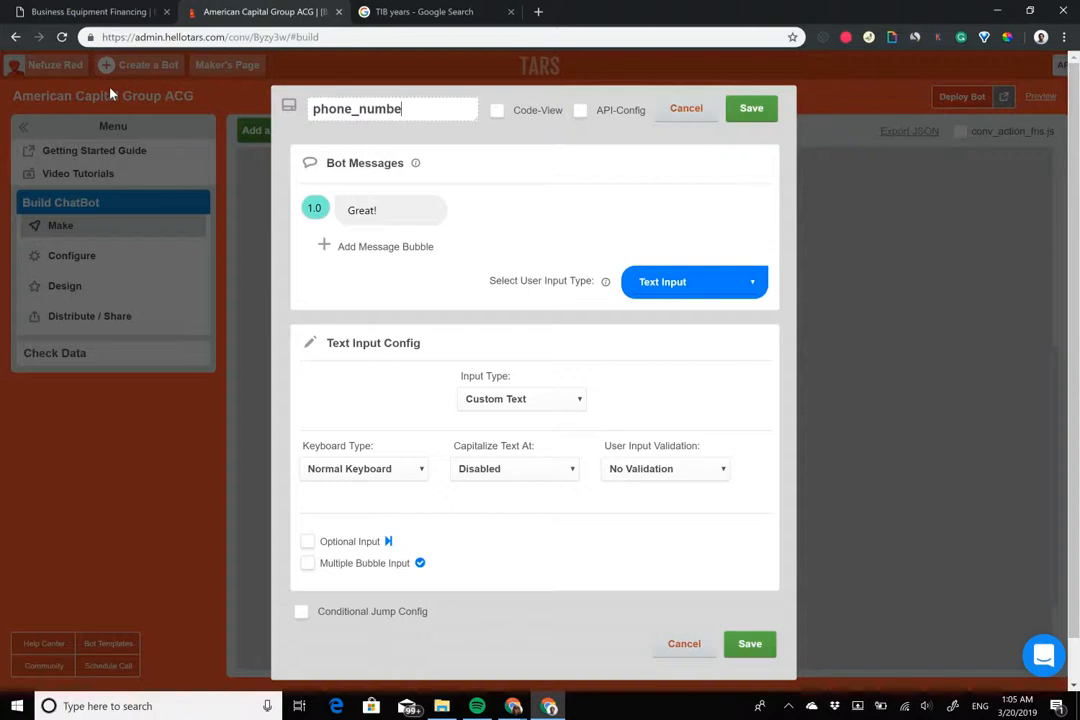
Add a second message 'I've passed the details along to my team'
click(381, 247)
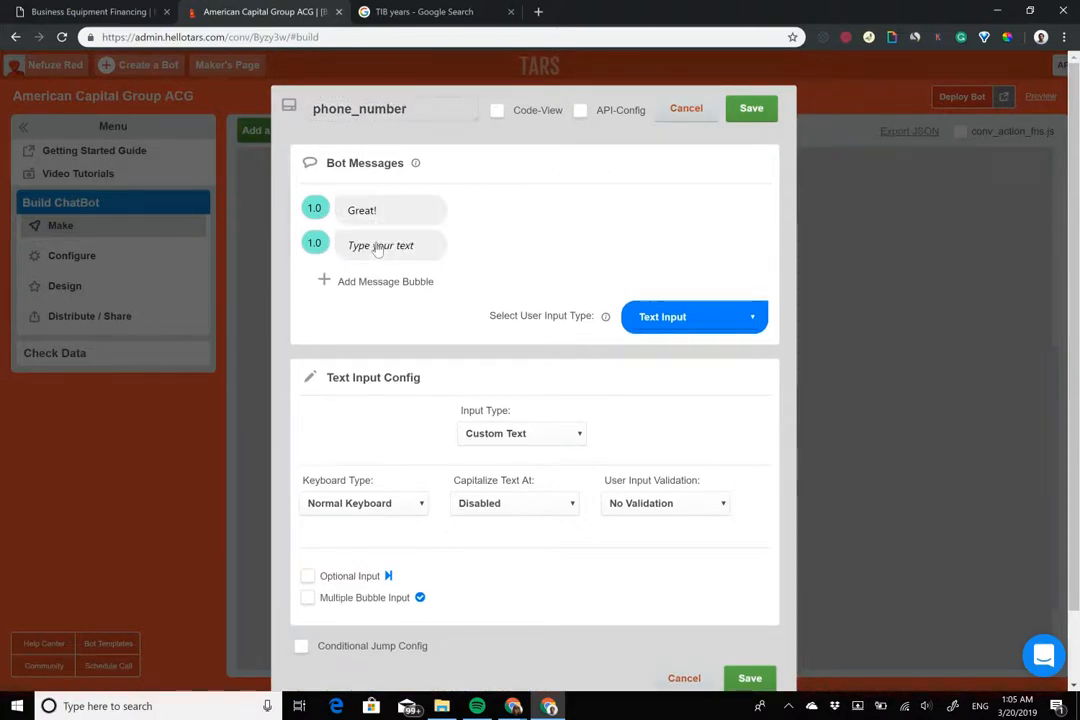
click(378, 247)
text(I)
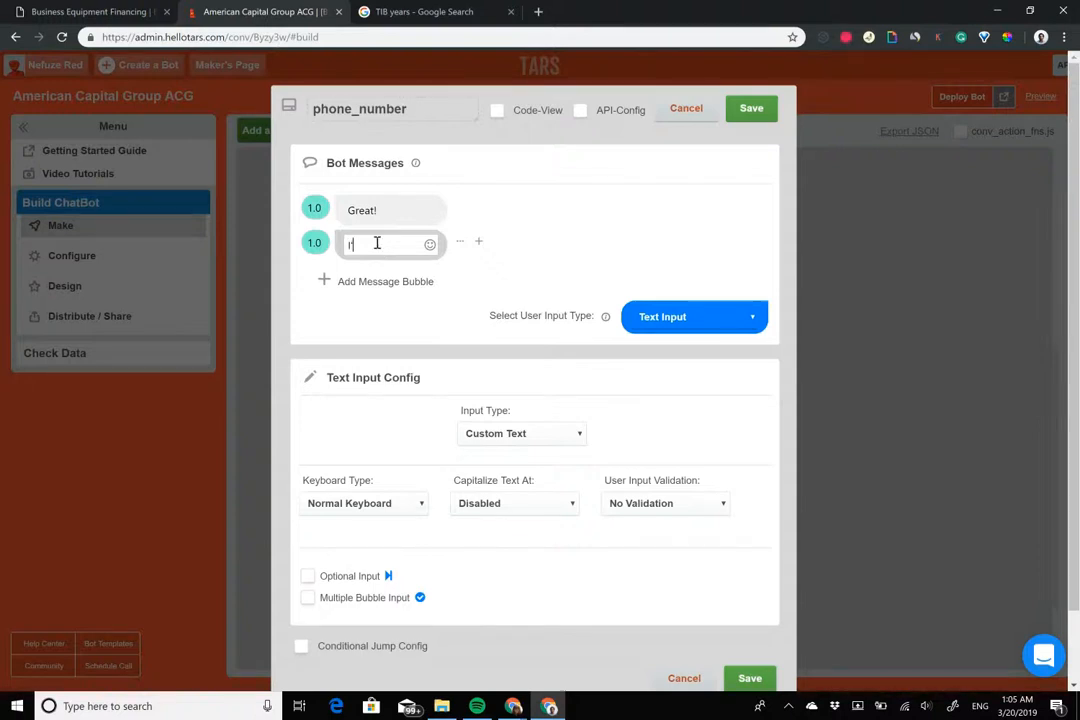
text('ve passed the det)
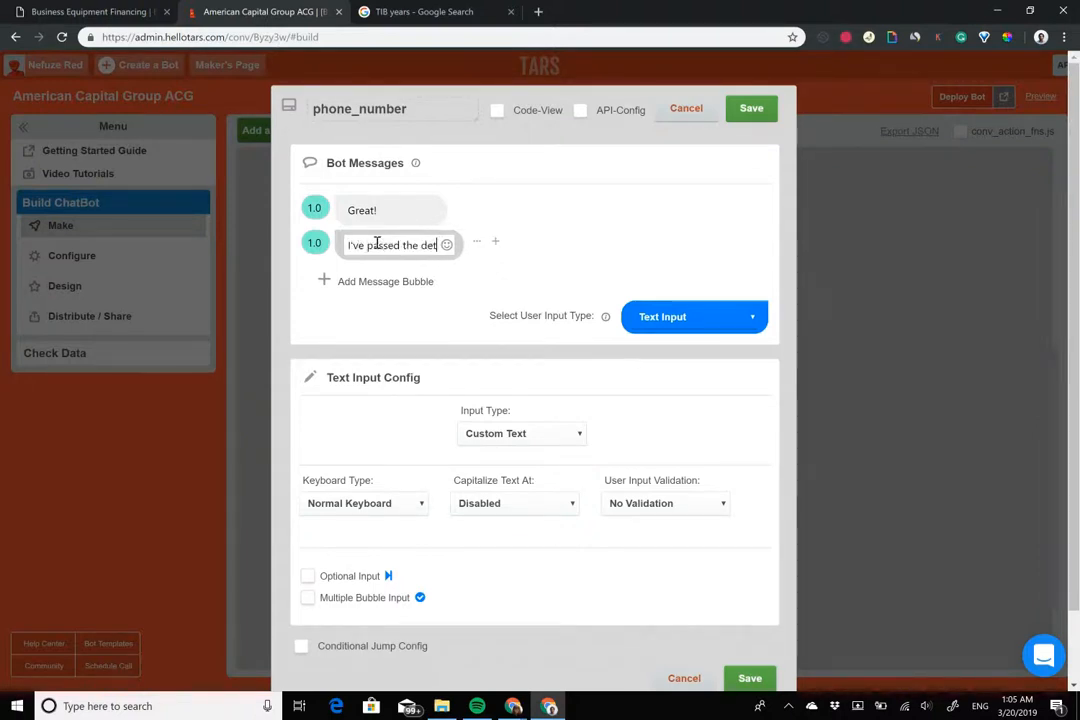
text(ails along )
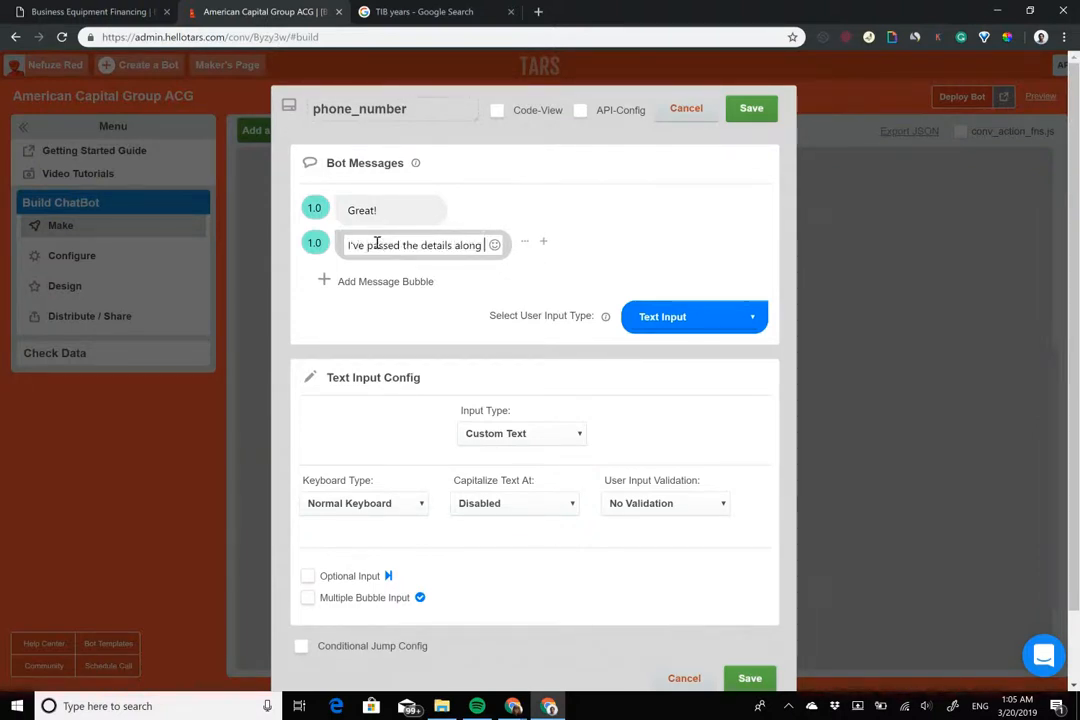
text(to my team)
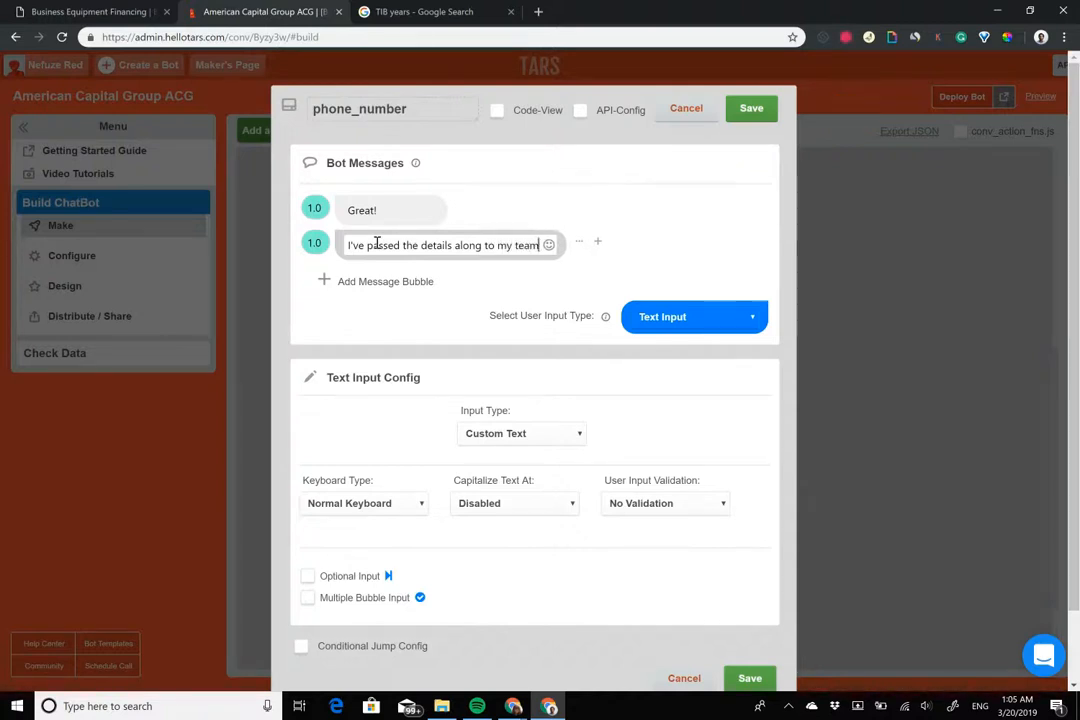
Write a third message asking for a phone number below 👇 so the team completes pre-approval
click(357, 283)
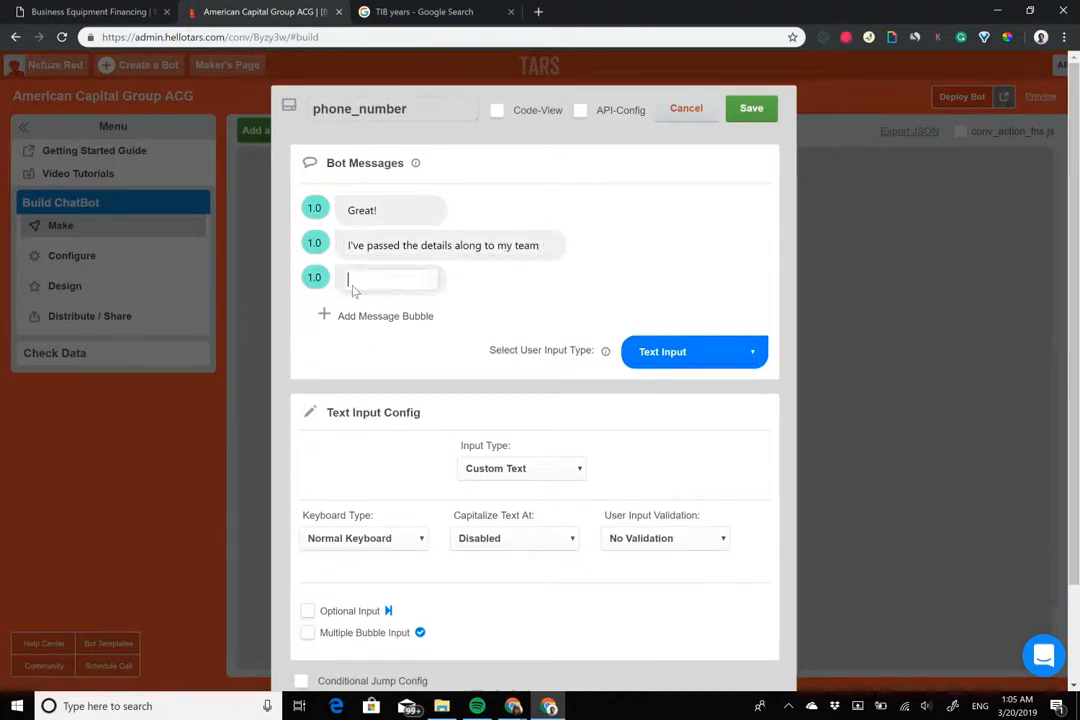
text(How can they ge)
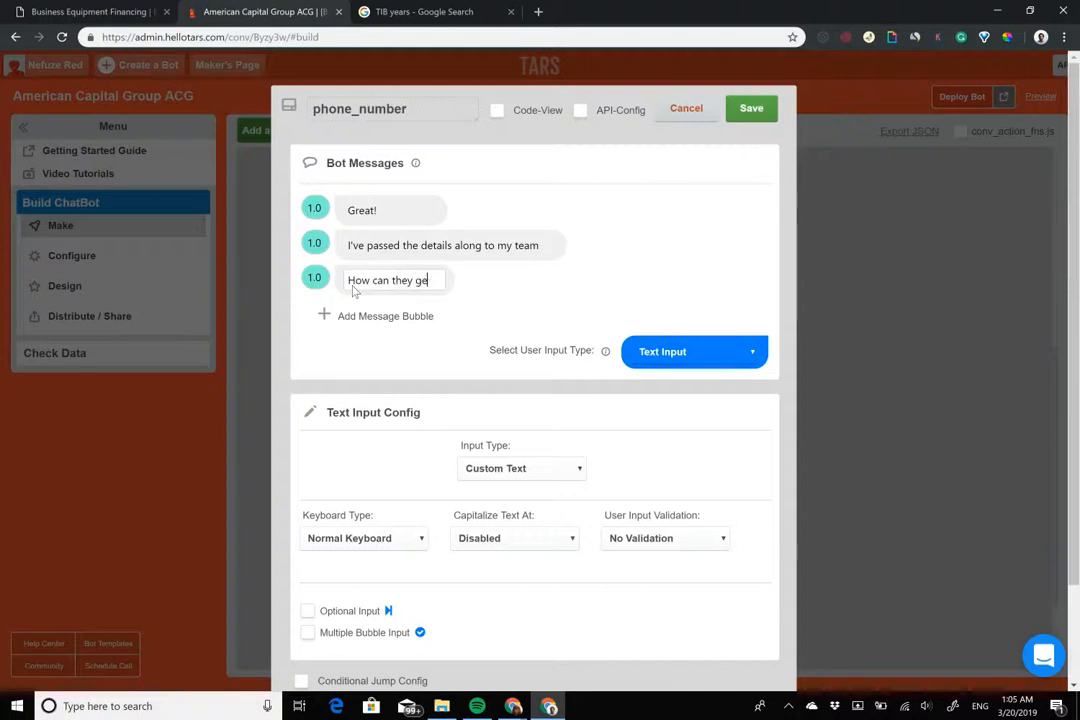
text(t in touch with)
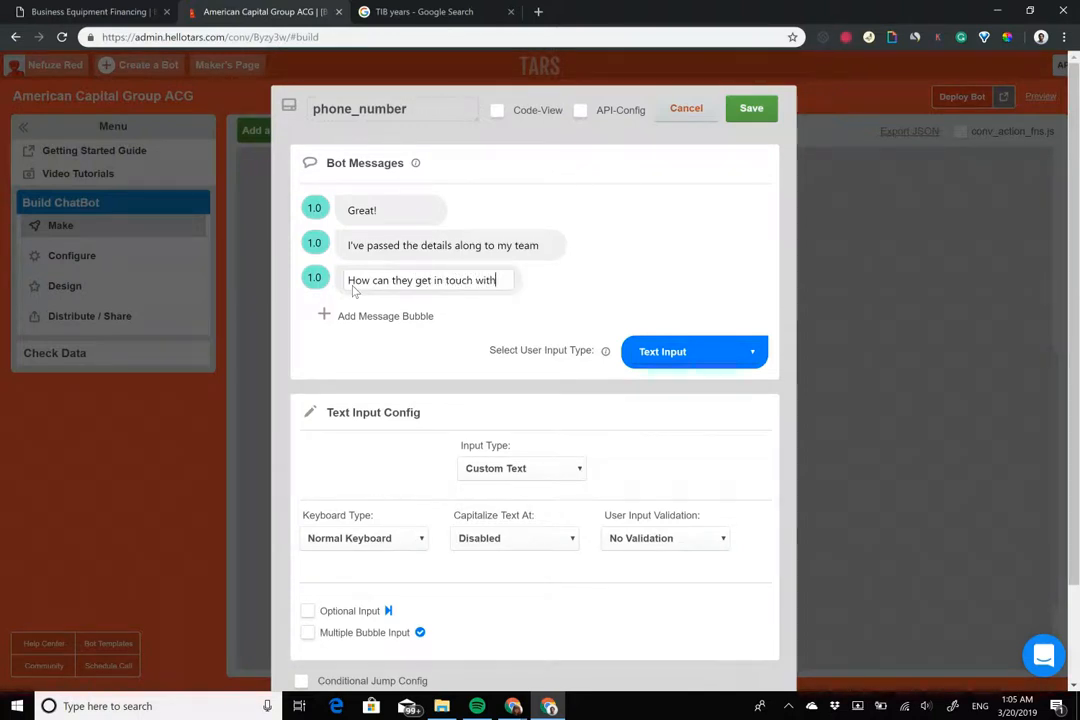
text( you)
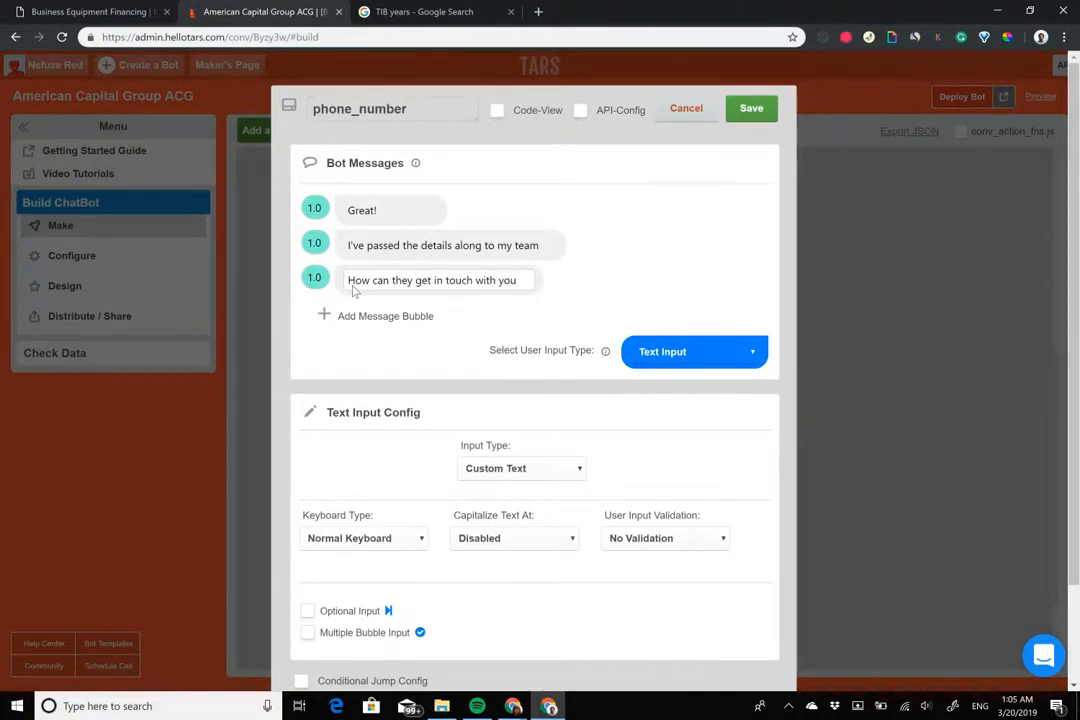
triple_click(463, 281)
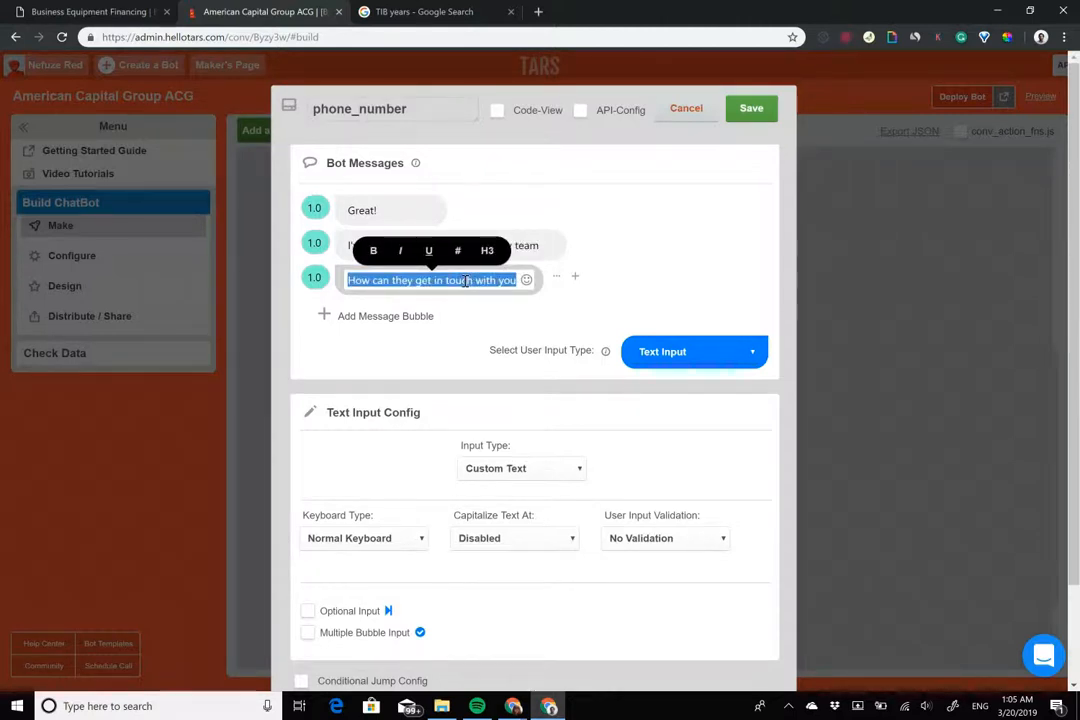
key(BackSpace)
text(If yo)
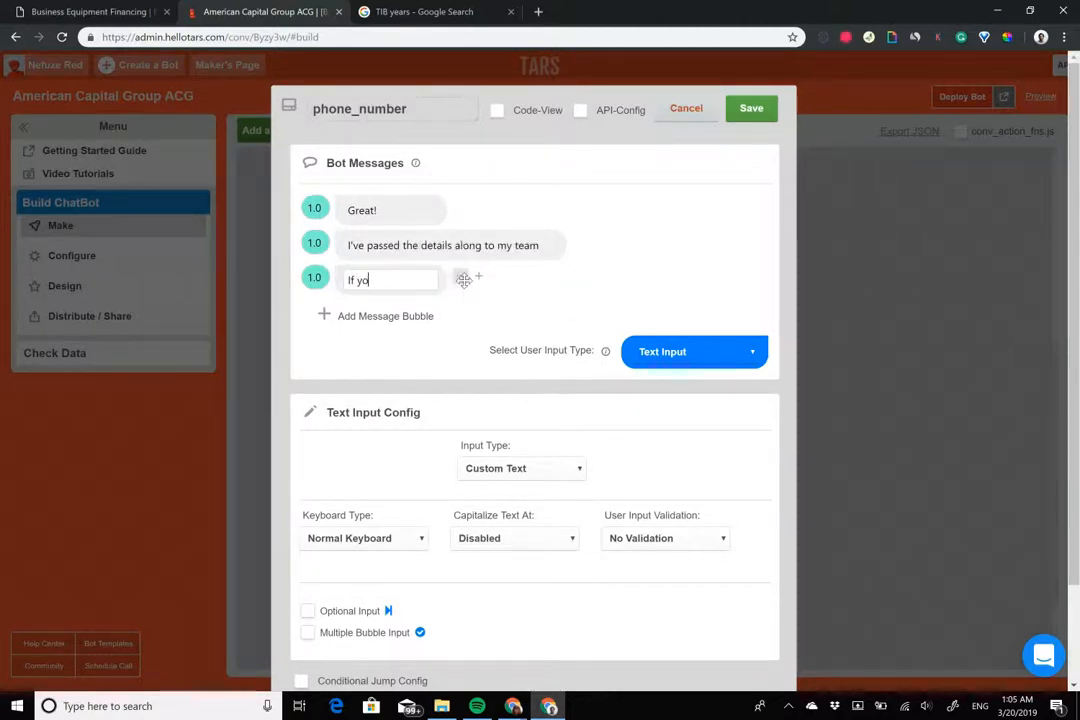
text(u provide your )
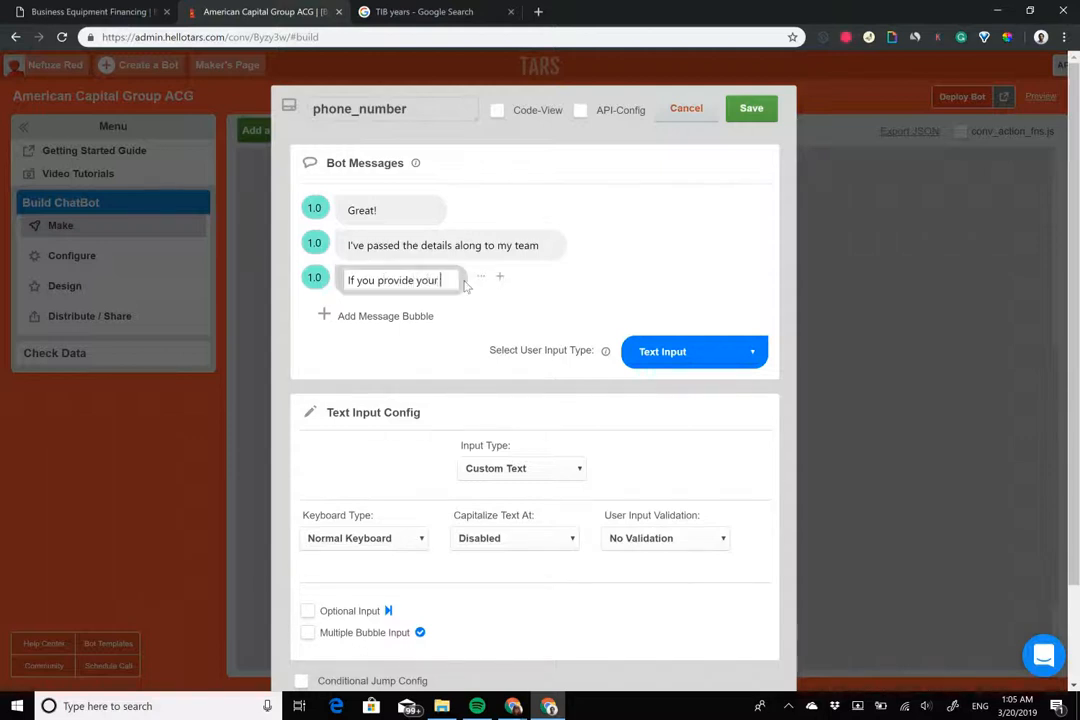
text(phone number below)
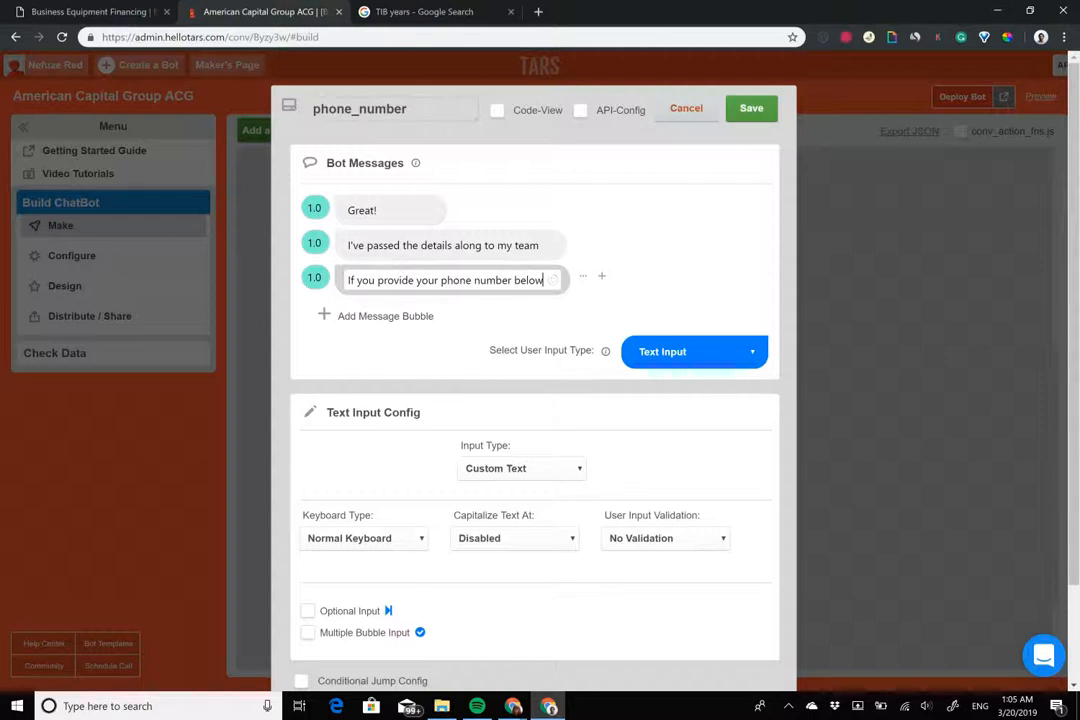
click(553, 280)
click(748, 373)
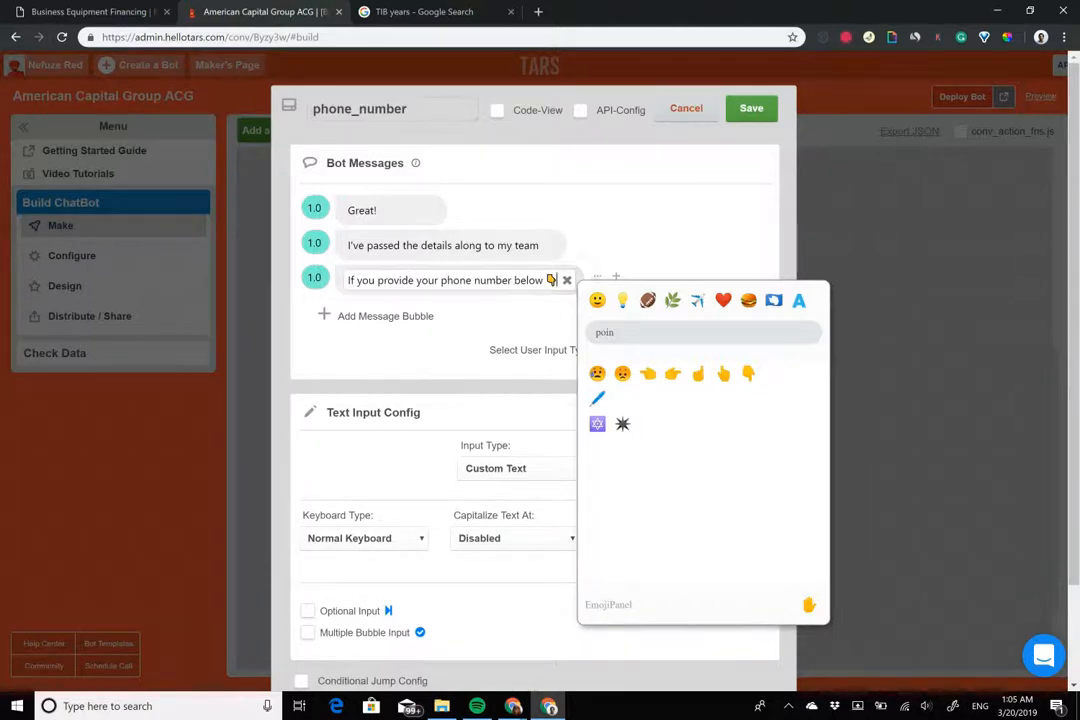
click(567, 280)
click(558, 280)
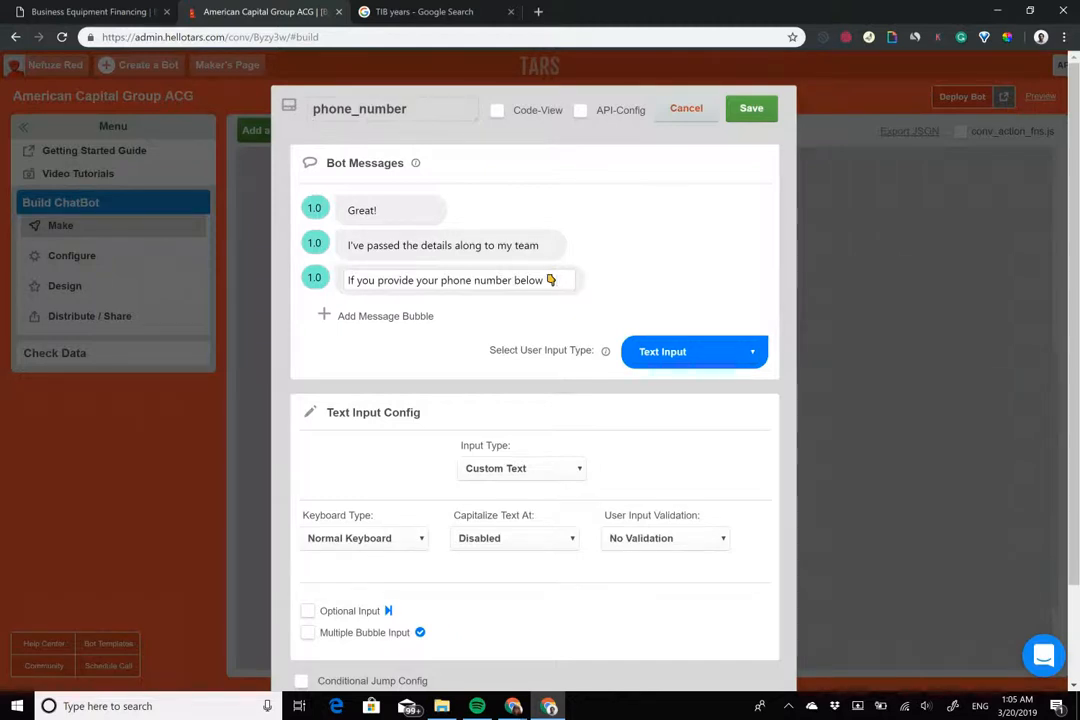
text(our tre)
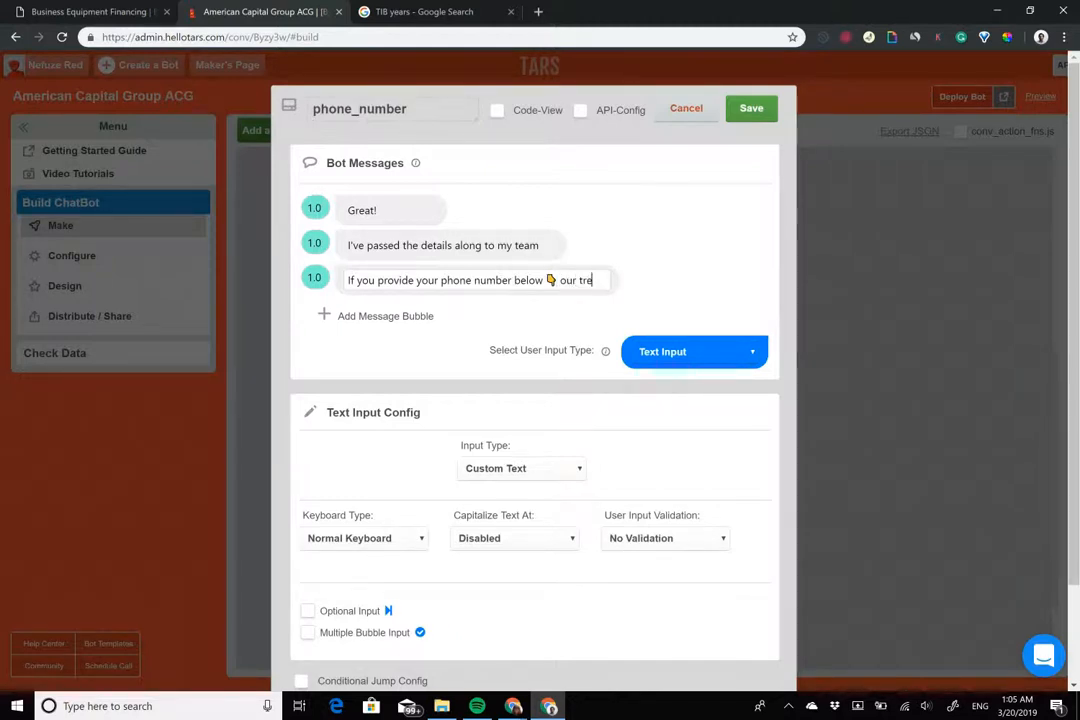
key(BackSpace)
key(BackSpace)
text(eam wil)
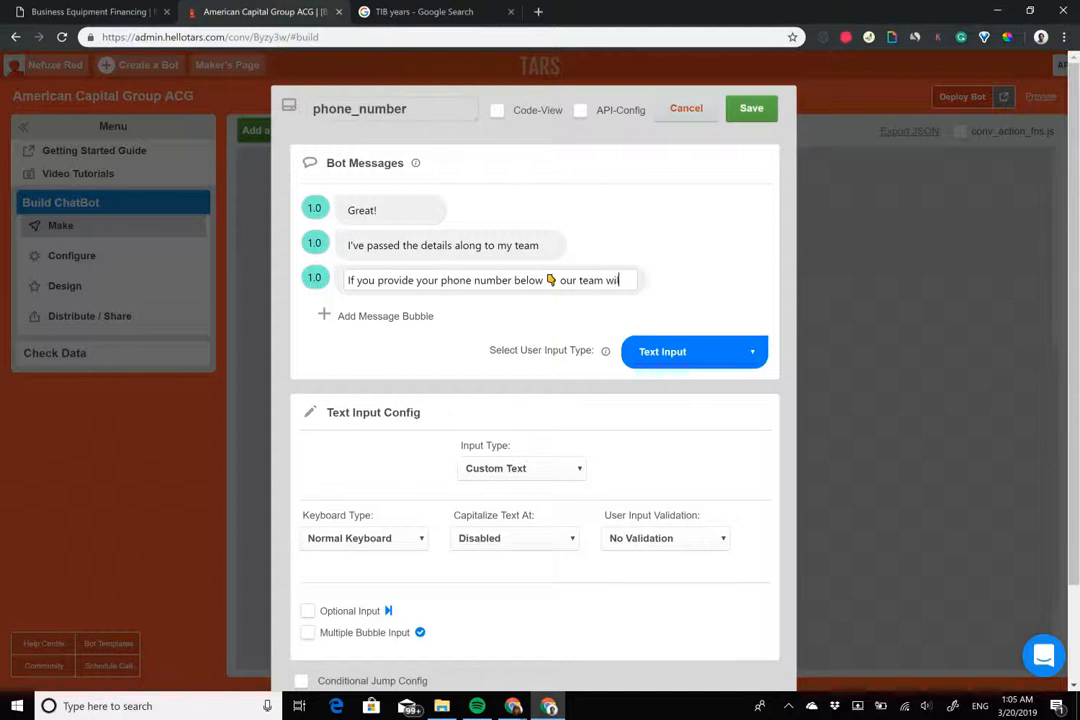
text(l get in touch with you)
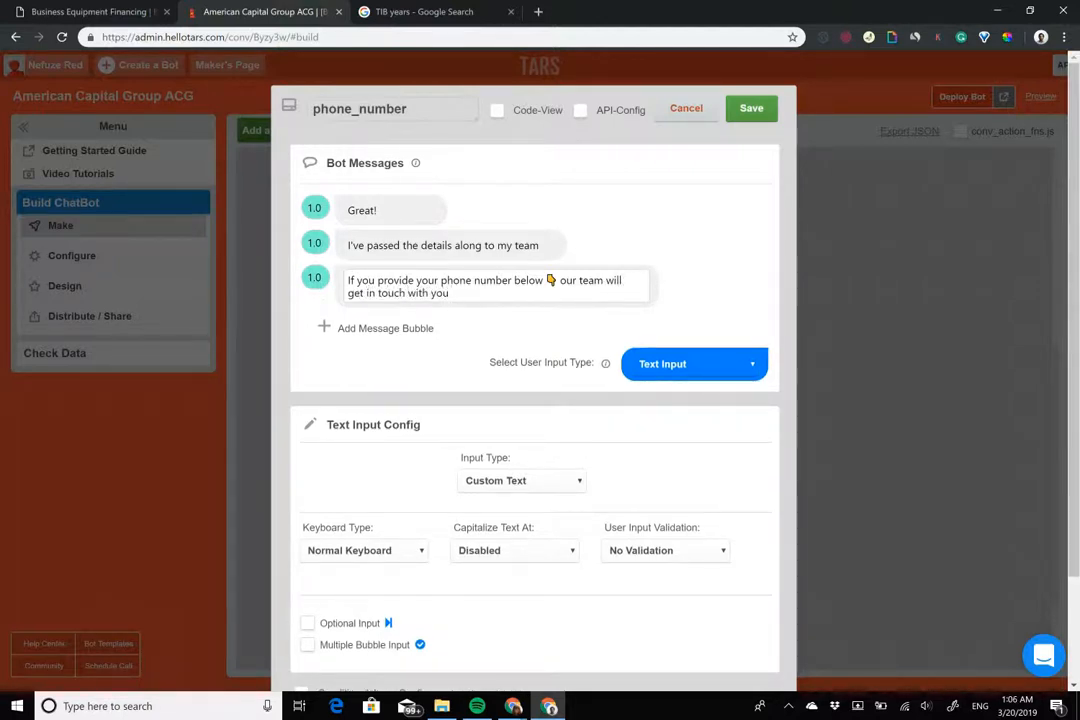
text( in a few minutes to)
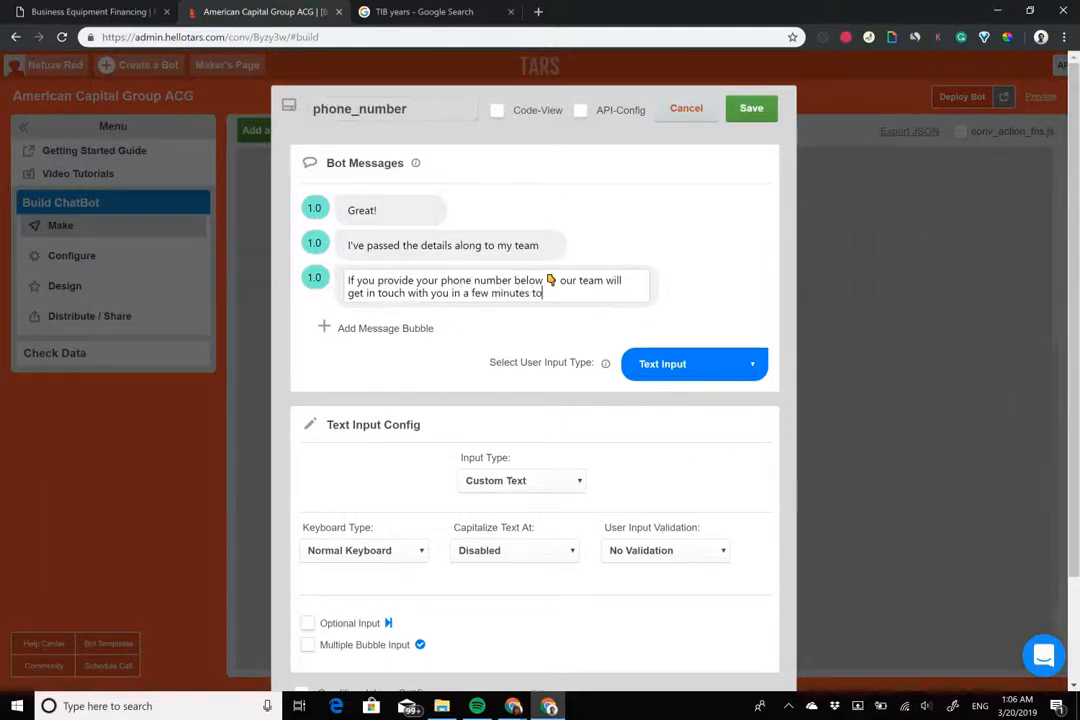
text( complete the p)
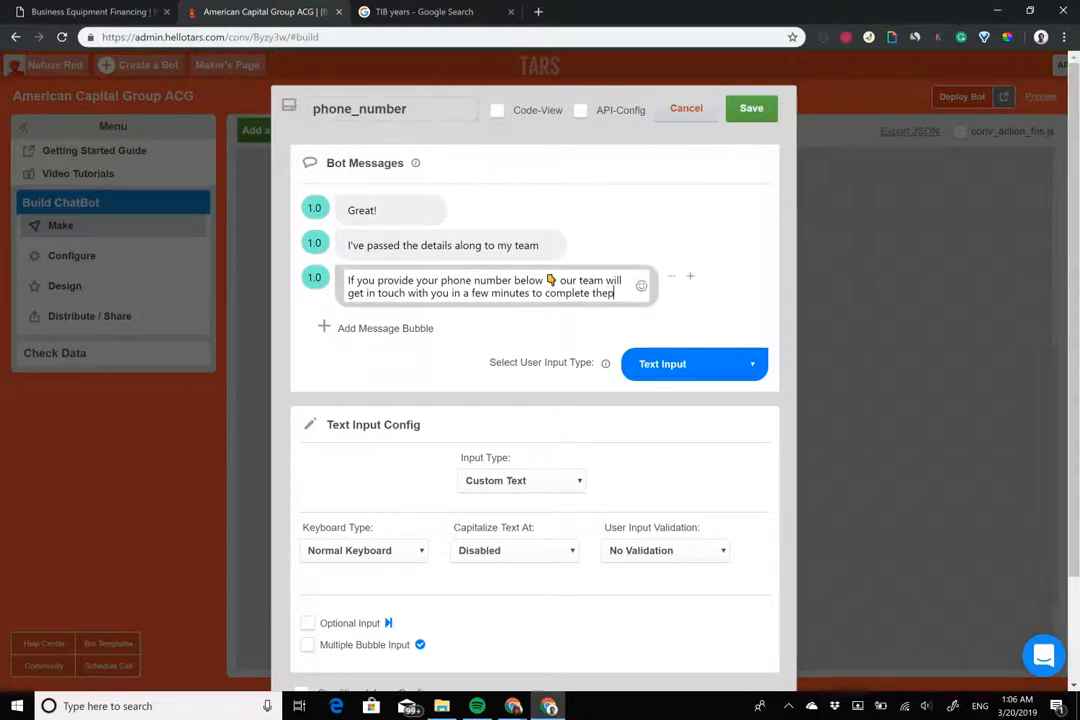
text(re-approval process)
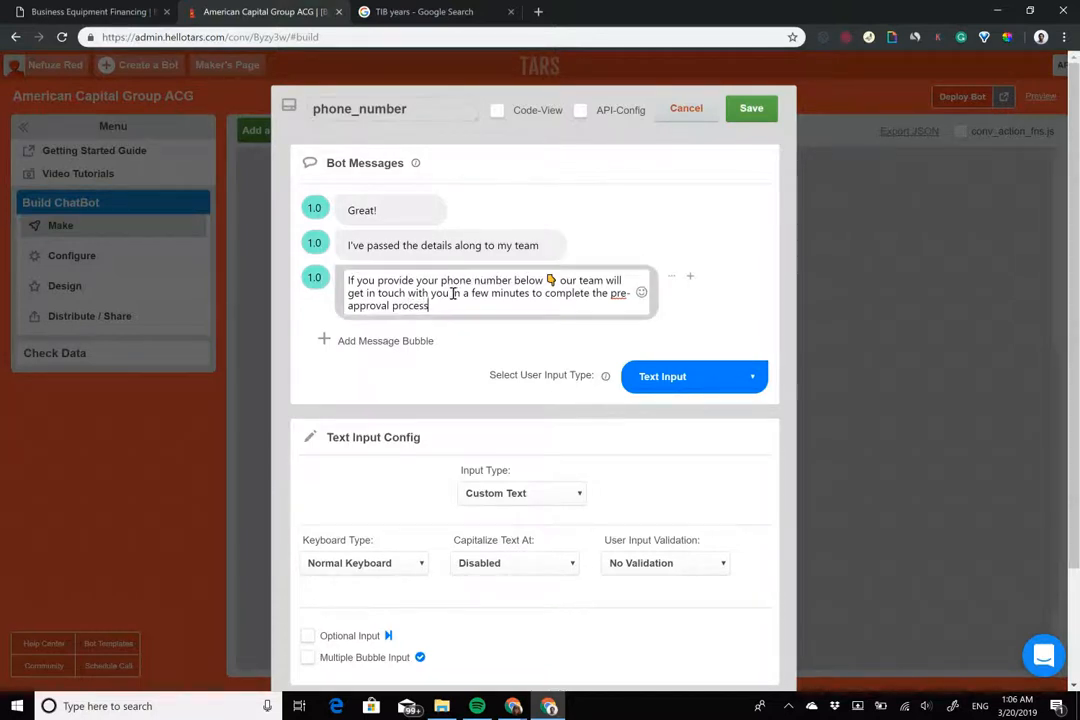
Remove 'in a few minutes' from the third message and select 'phone number'
drag(452, 293, 533, 293)
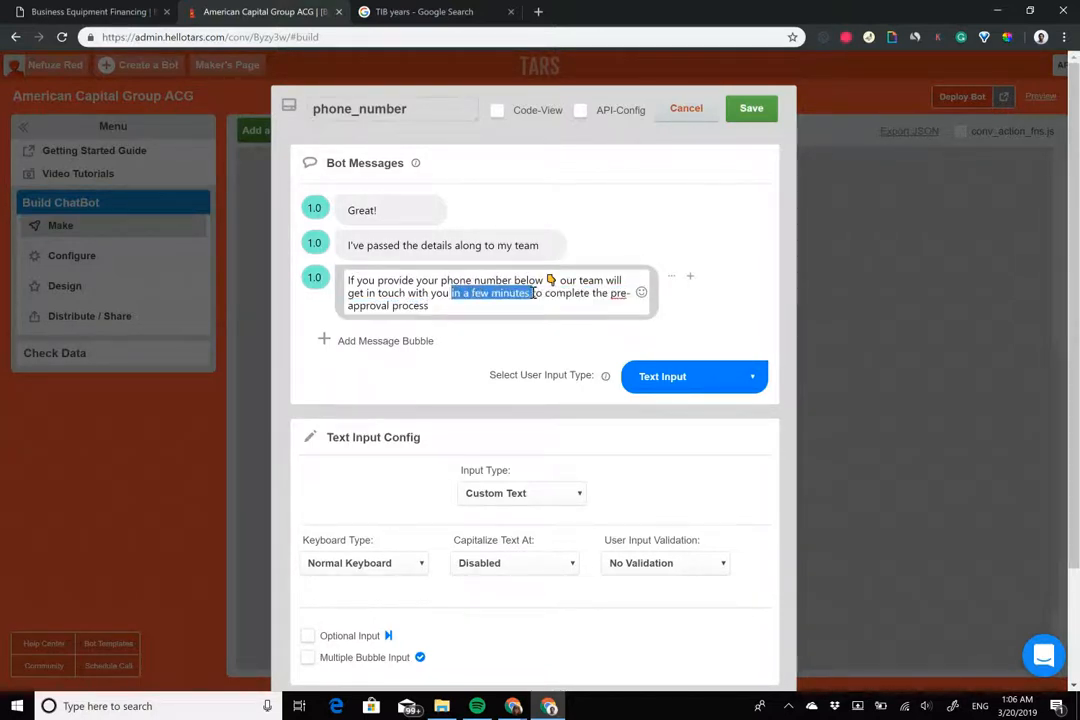
key(BackSpace)
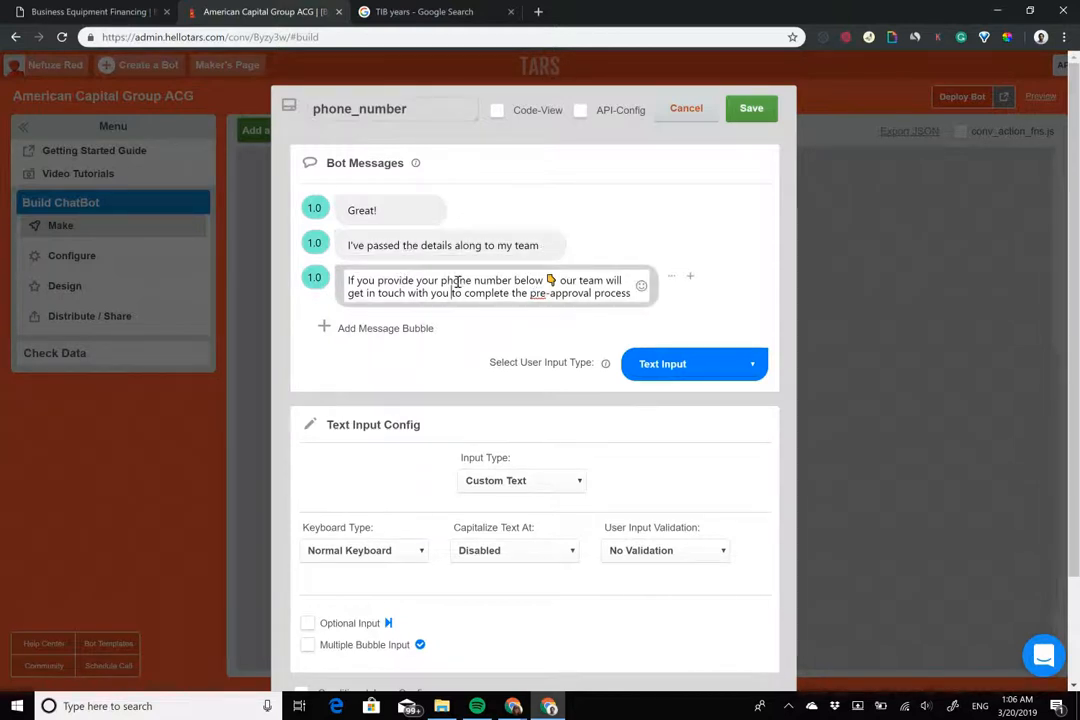
drag(441, 280, 510, 280)
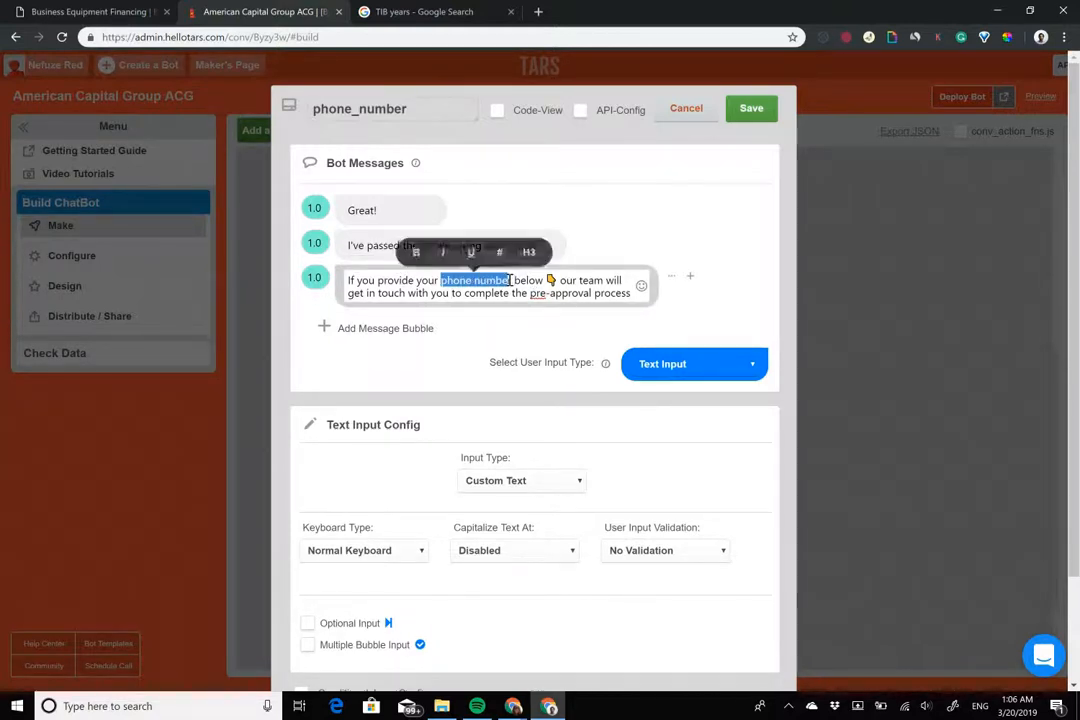
drag(510, 280, 516, 280)
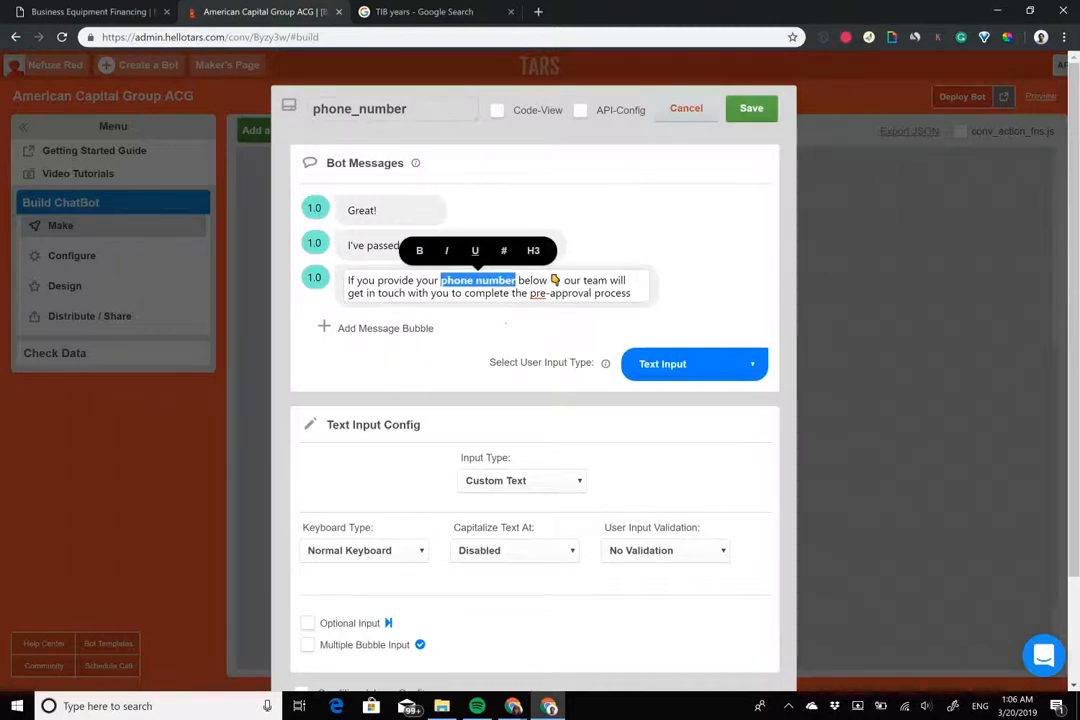
Set the phone_number gambit's expected input type to Mobile
click(520, 480)
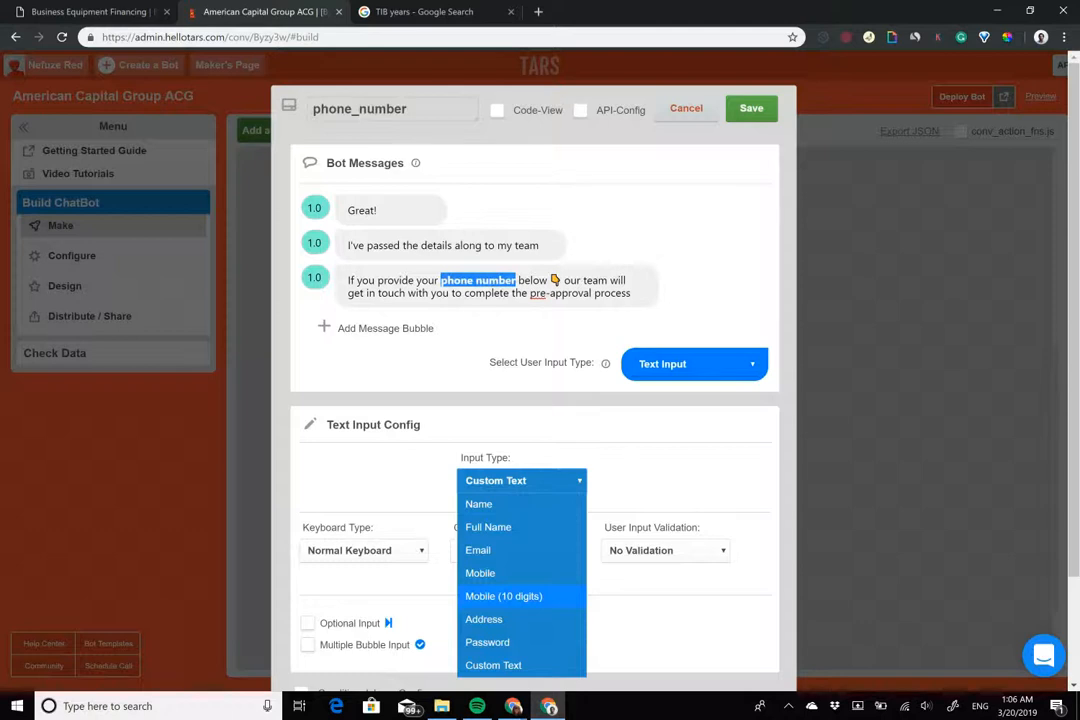
click(503, 596)
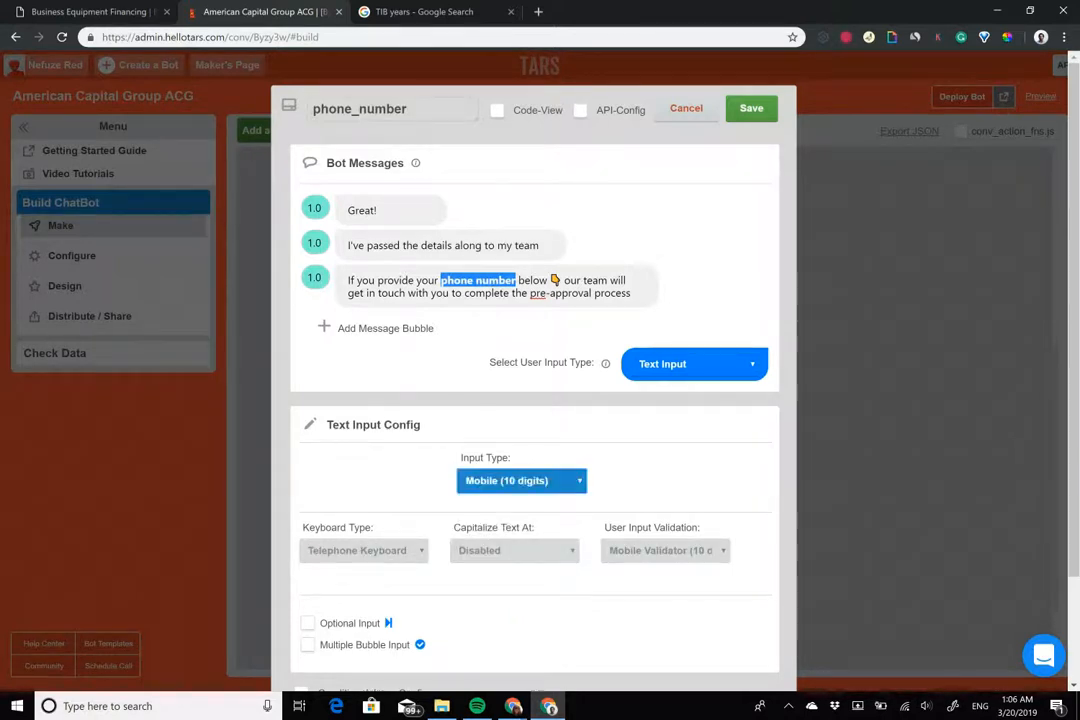
click(751, 108)
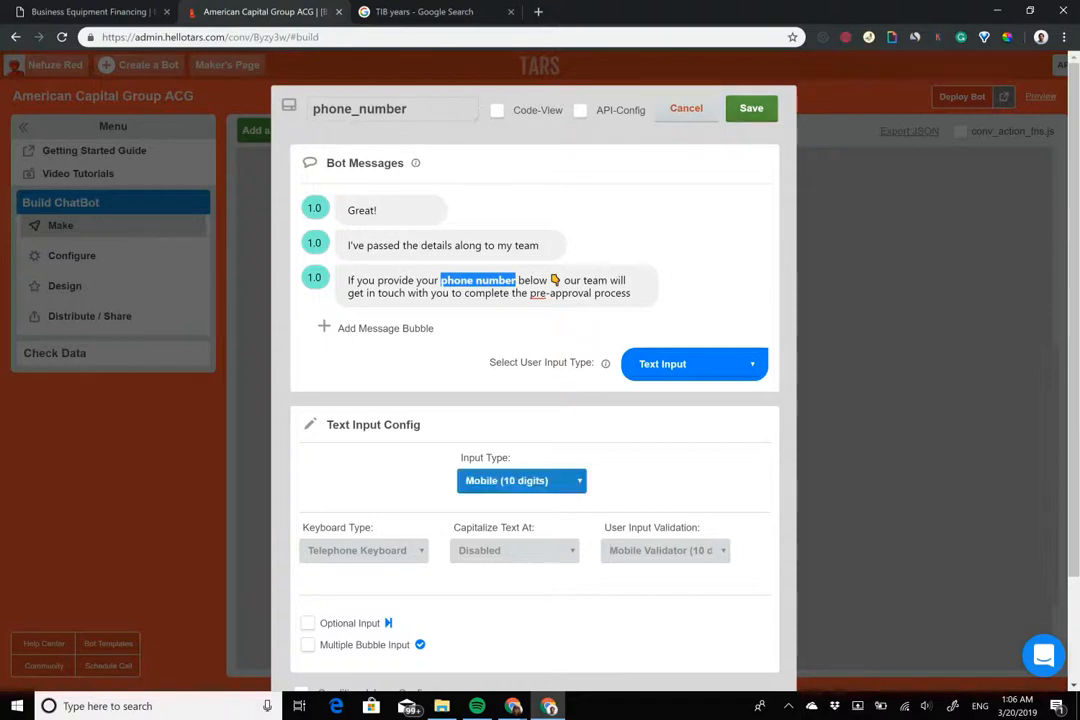
click(521, 480)
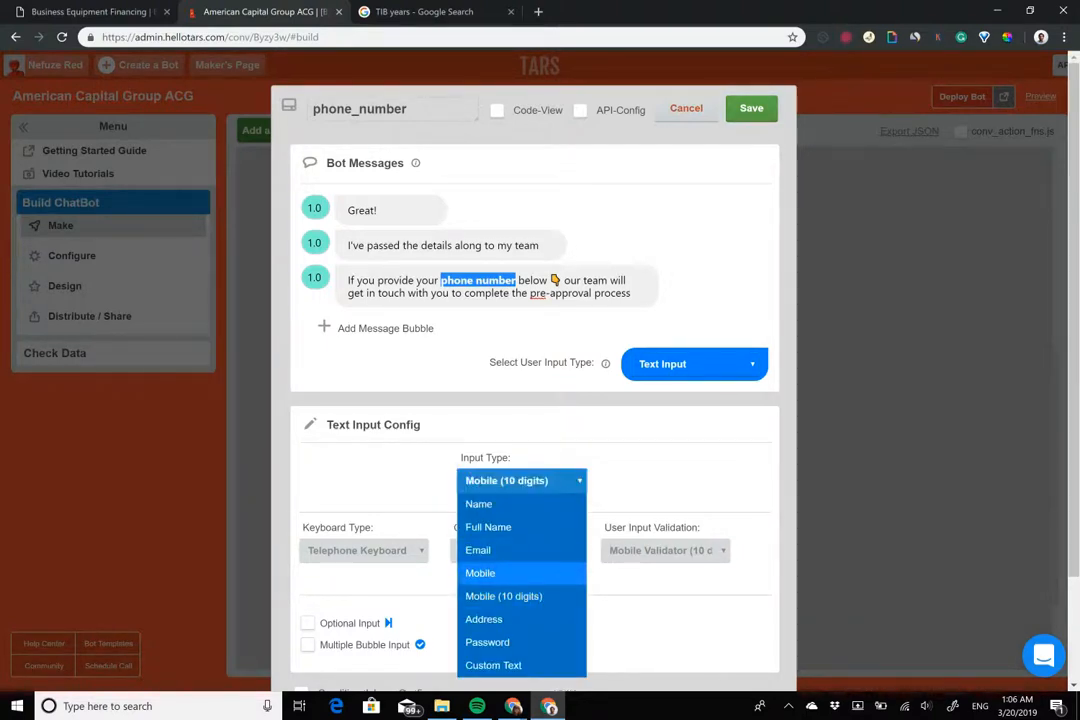
click(490, 573)
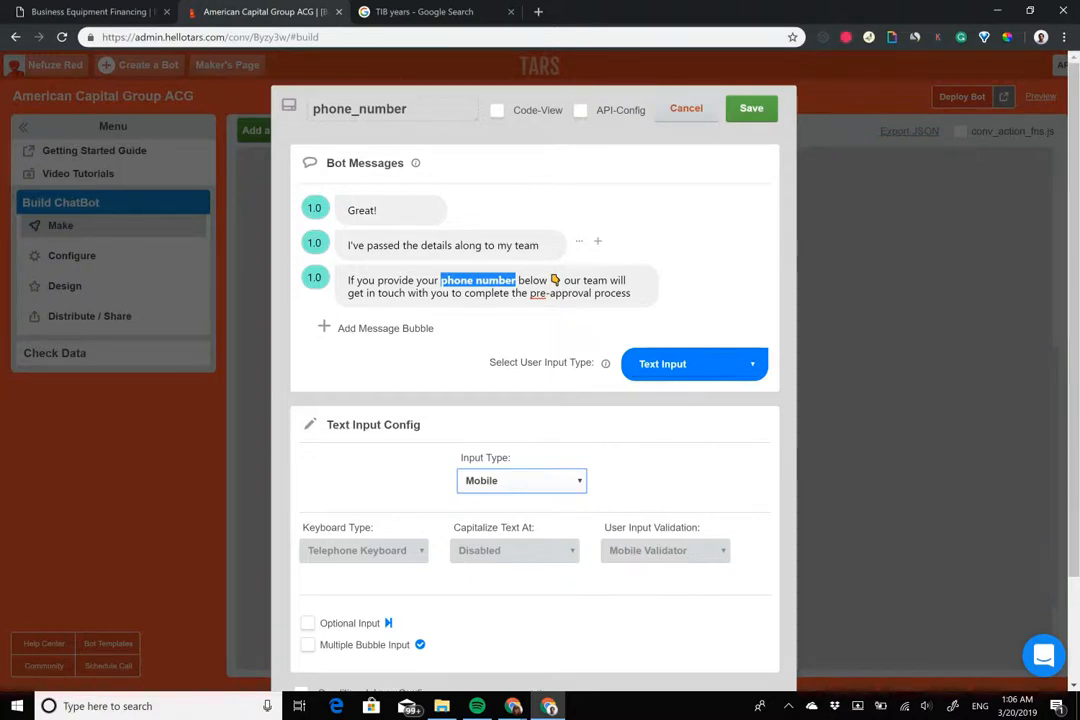
click(522, 481)
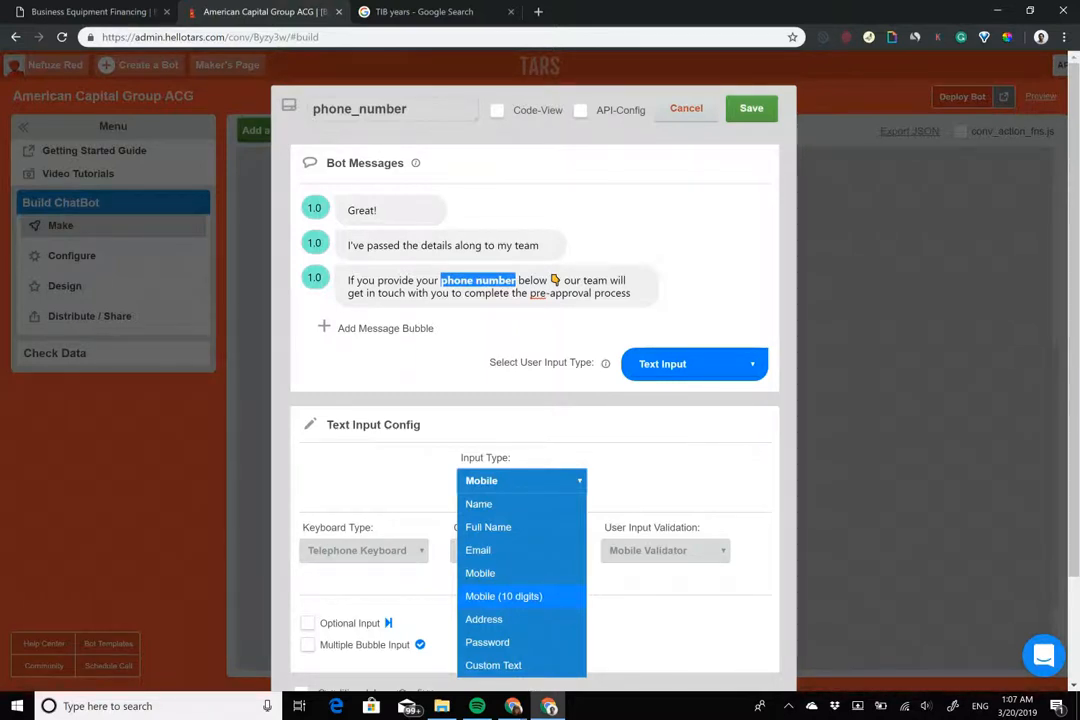
click(500, 573)
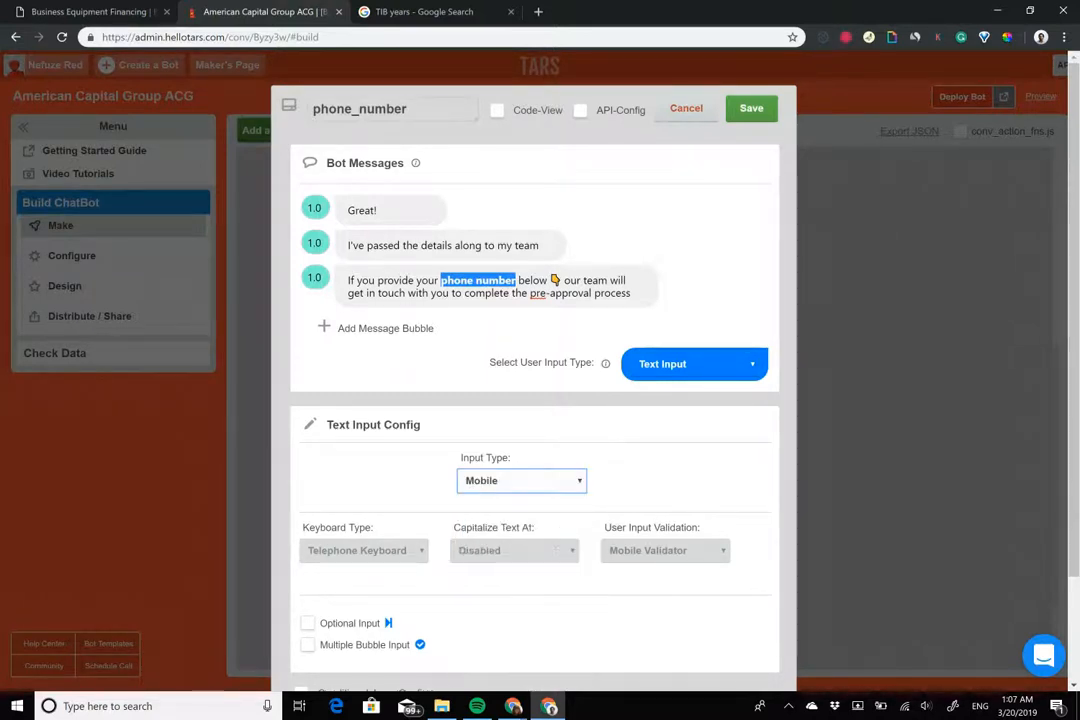
click(660, 484)
Bold 'phone number', set the second message delay to 2.0, and close the gambit
right_click(578, 479)
key(Escape)
click(540, 480)
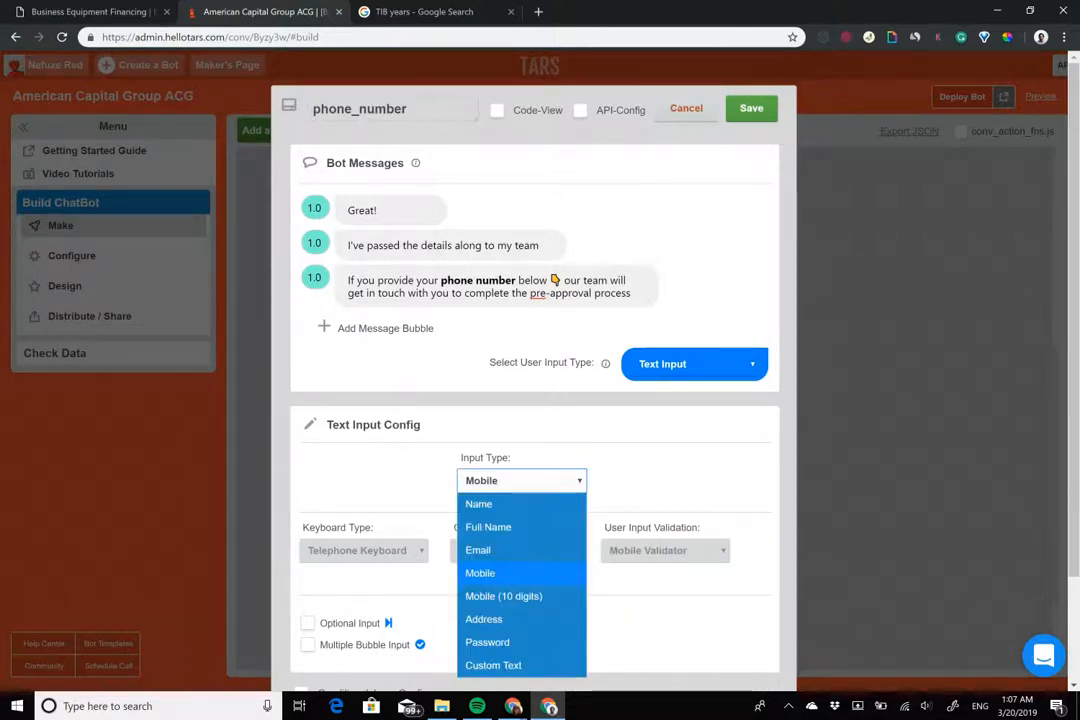
click(505, 573)
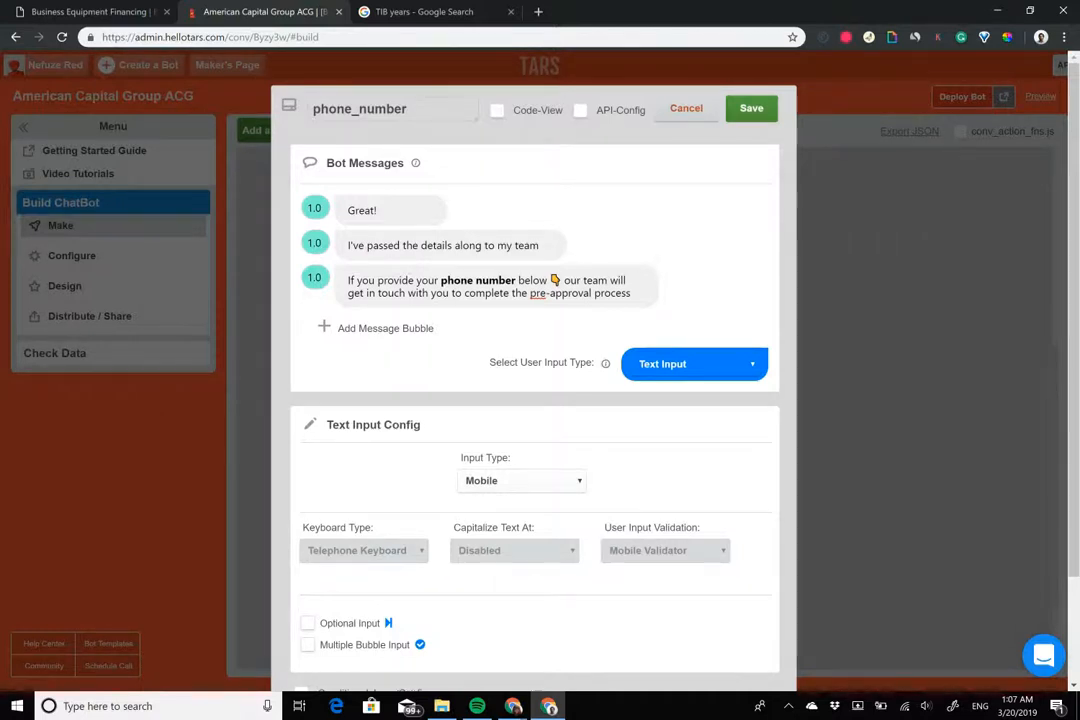
click(313, 244)
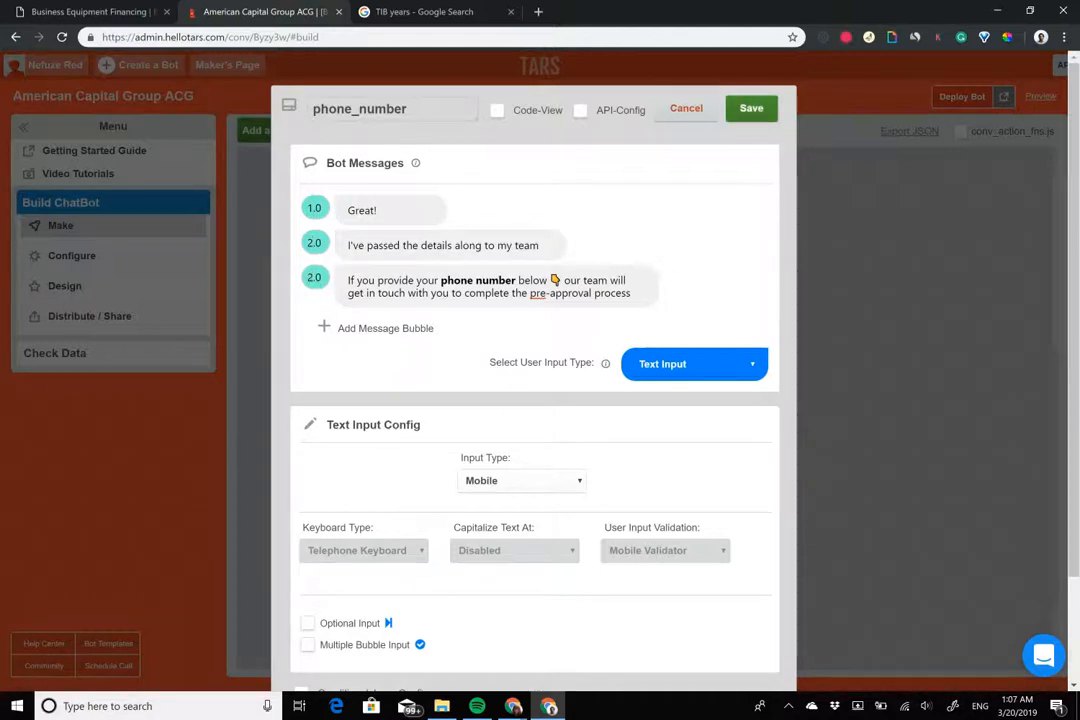
click(686, 108)
Add a new gambit gid_9 below phone_number, connect it, and open it with its placeholder selected
click(283, 137)
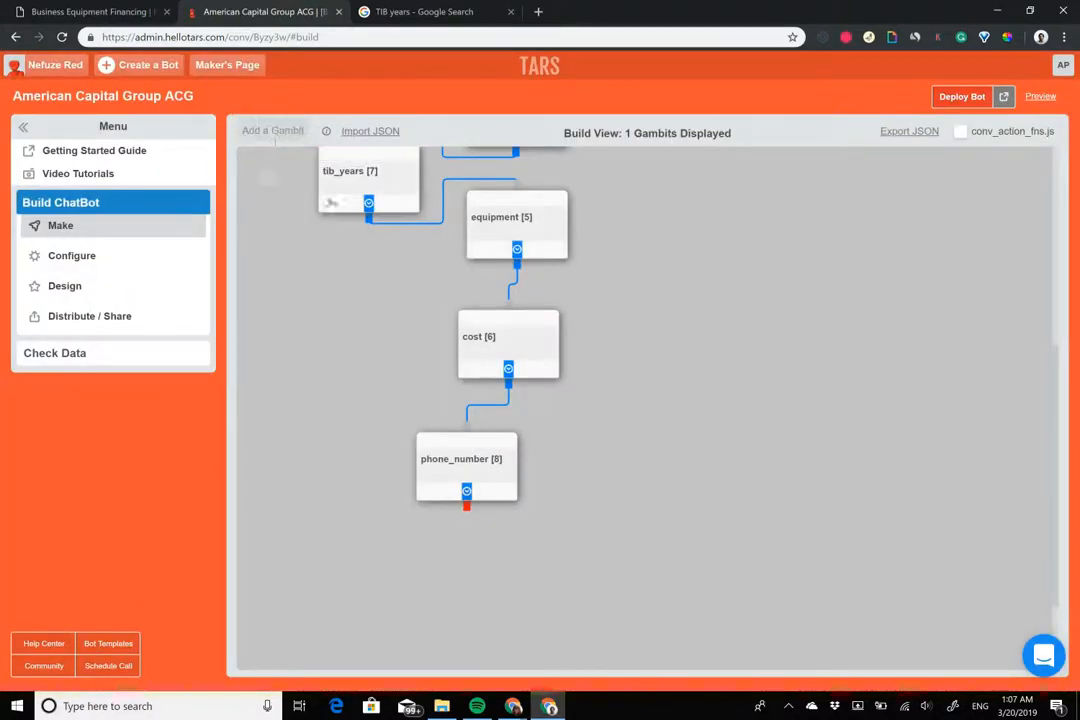
drag(292, 198, 452, 584)
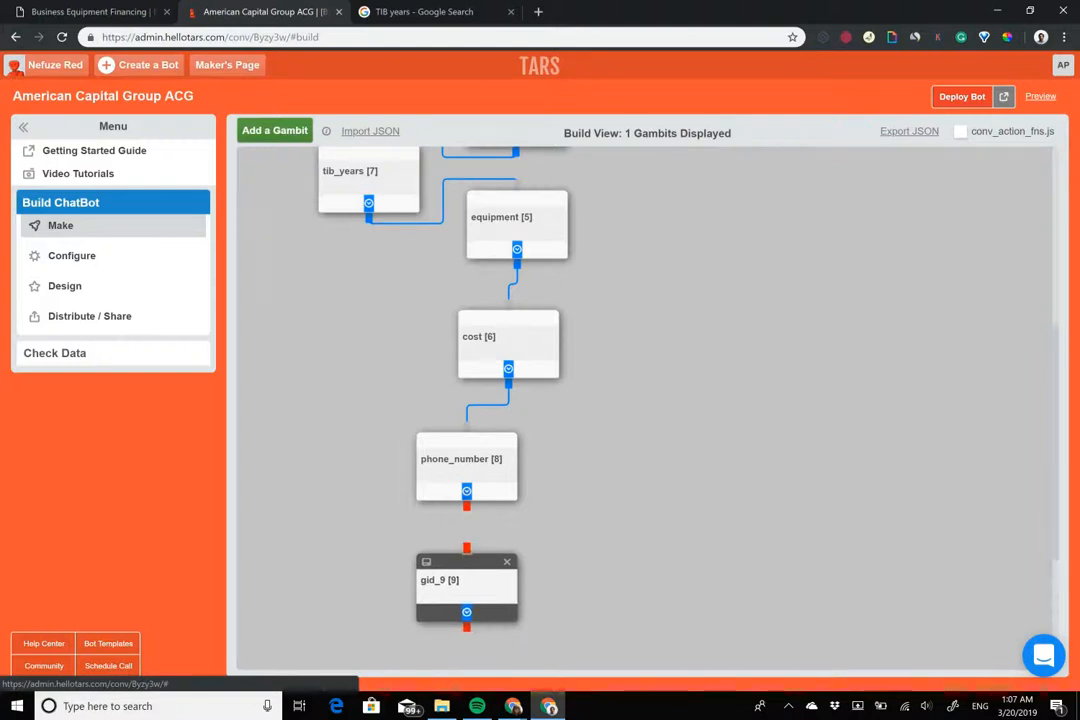
drag(467, 506, 473, 556)
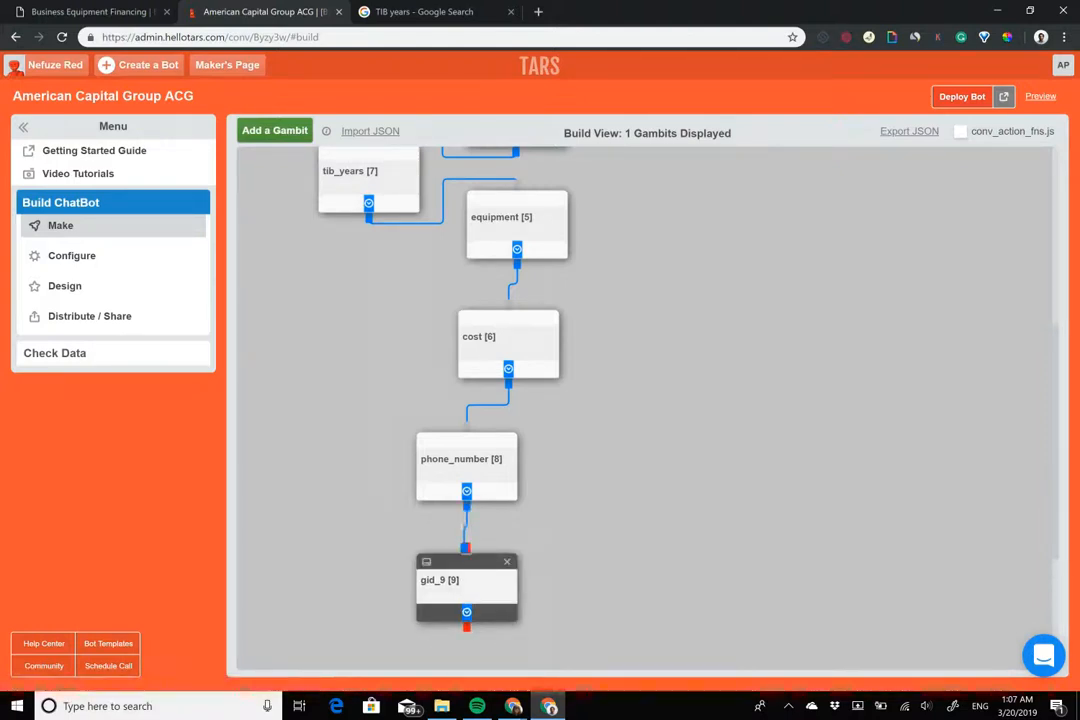
scroll(466, 400, down, 1)
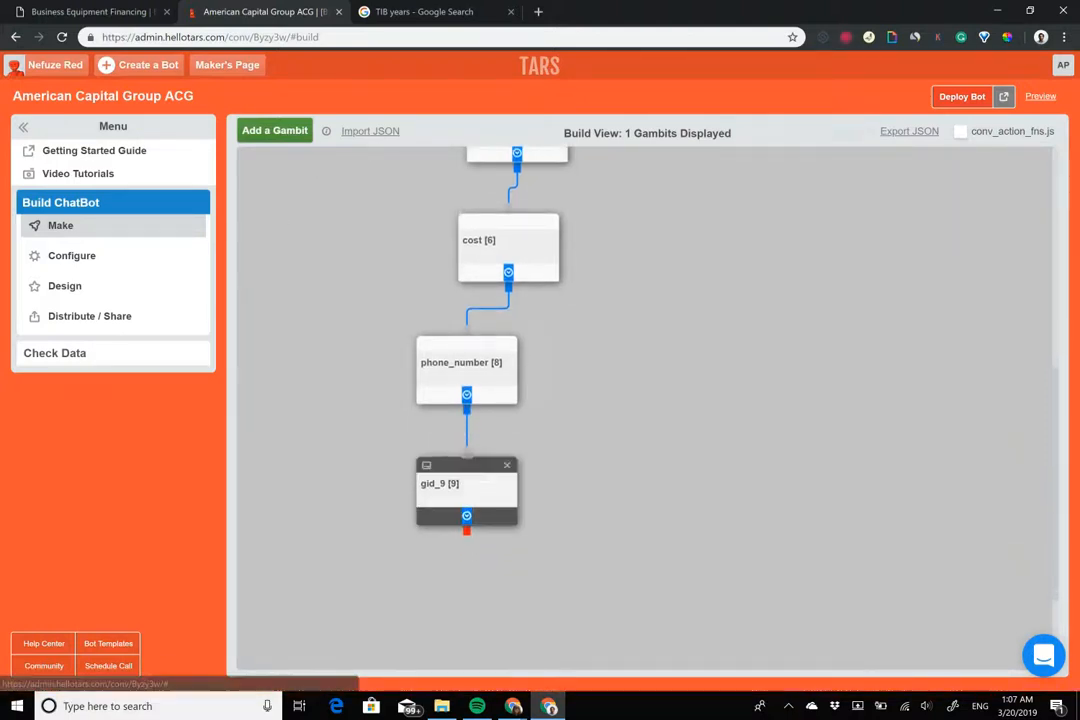
double_click(466, 485)
click(535, 212)
triple_click(538, 213)
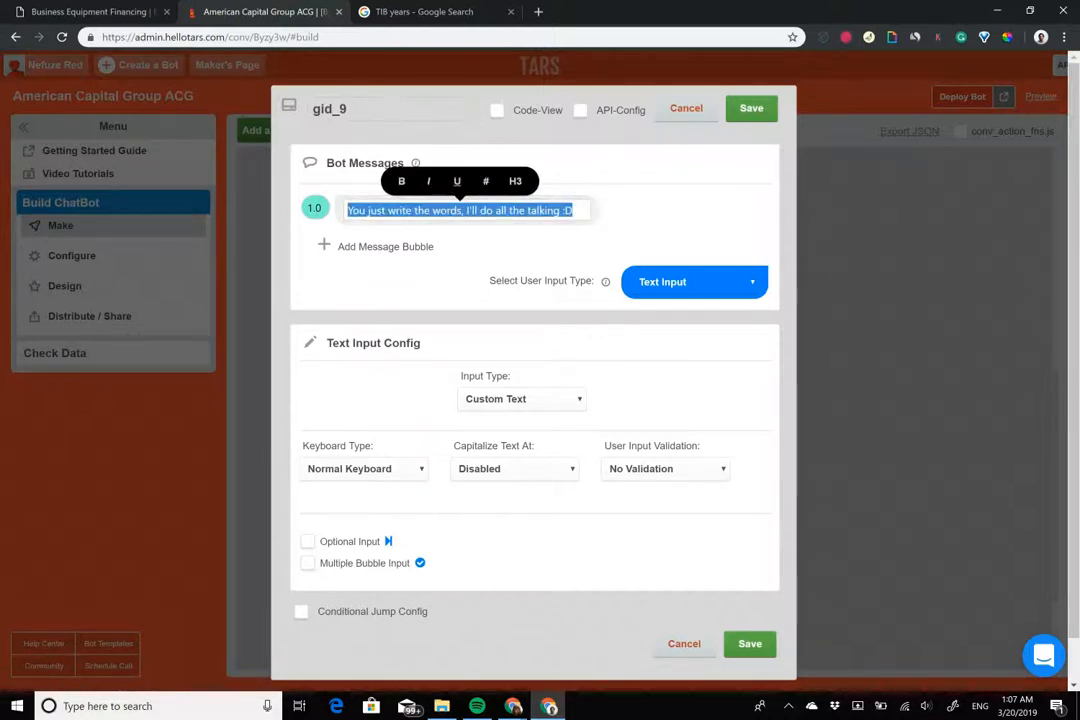
Rename gid_9 to 'end' and make its first message 'Thank you!'
double_click(395, 110)
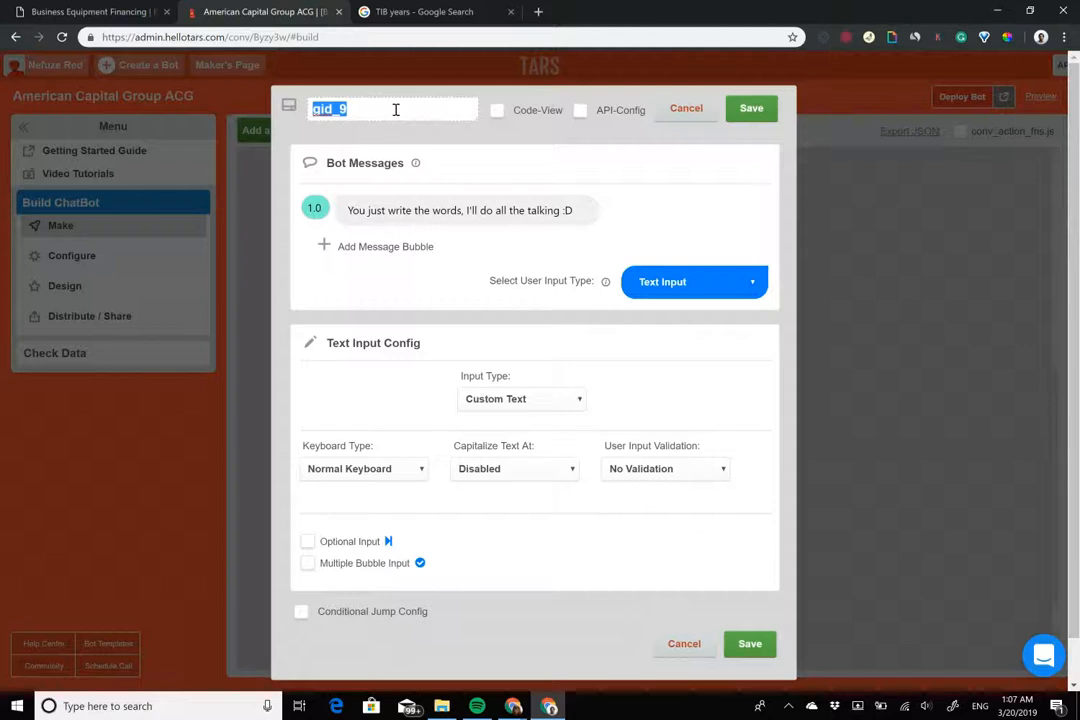
text(end)
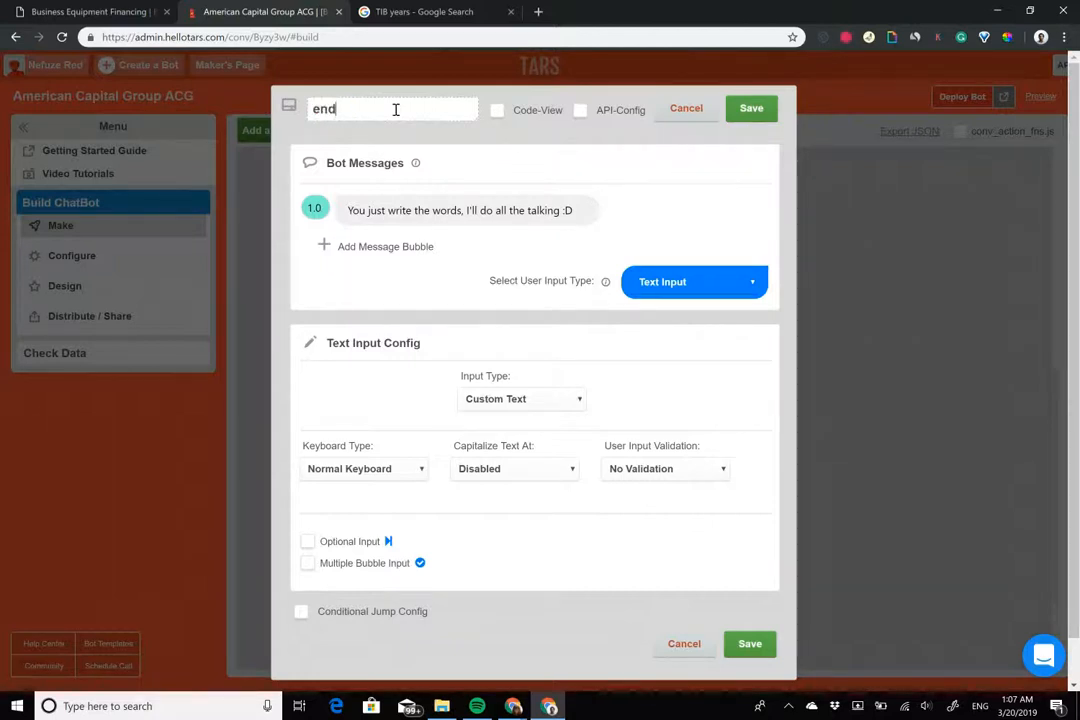
triple_click(464, 210)
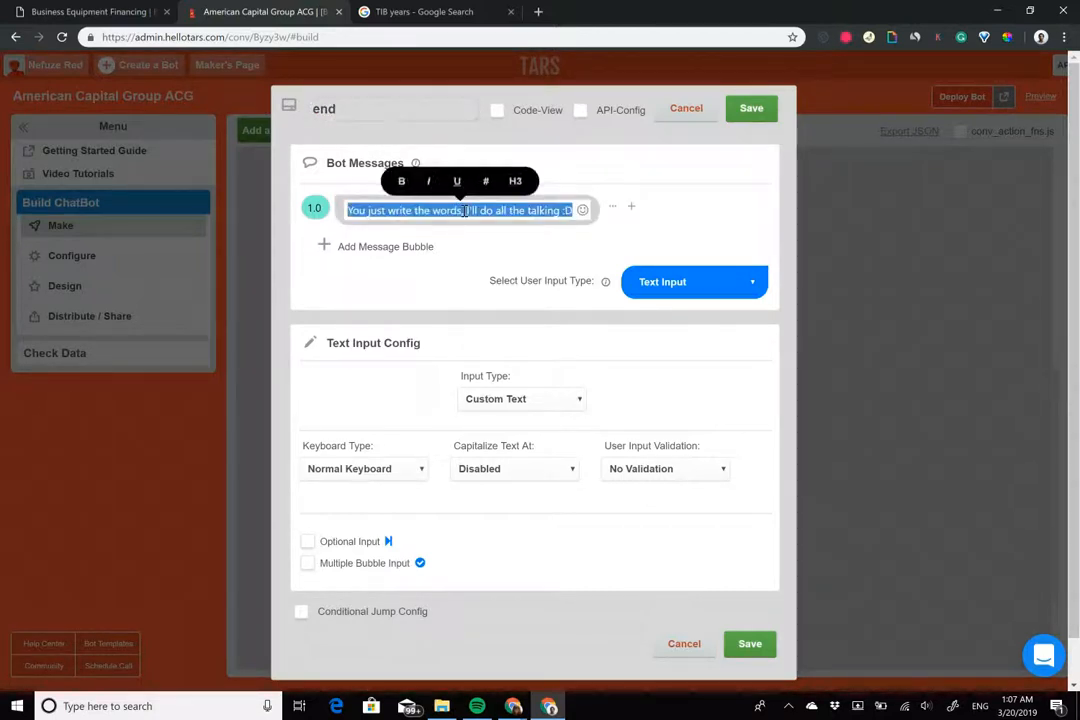
text(Thank you!)
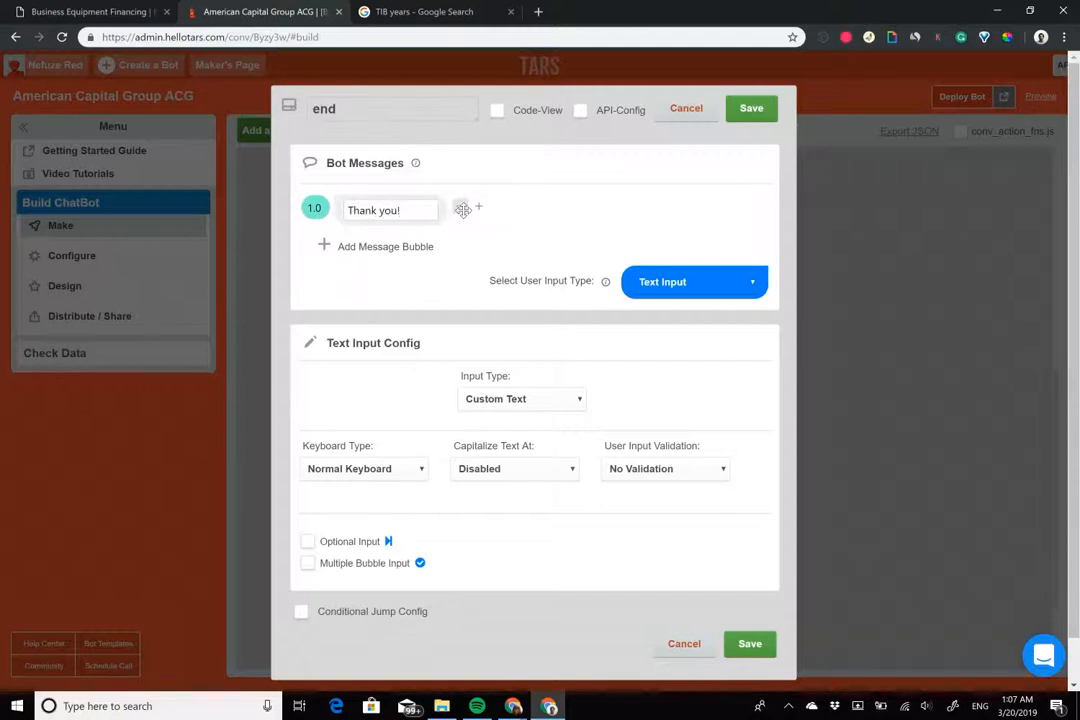
Add a second message, replacing a draft with 'Expect our call in a few minutes!'
click(422, 246)
click(398, 242)
text(You are on your way t)
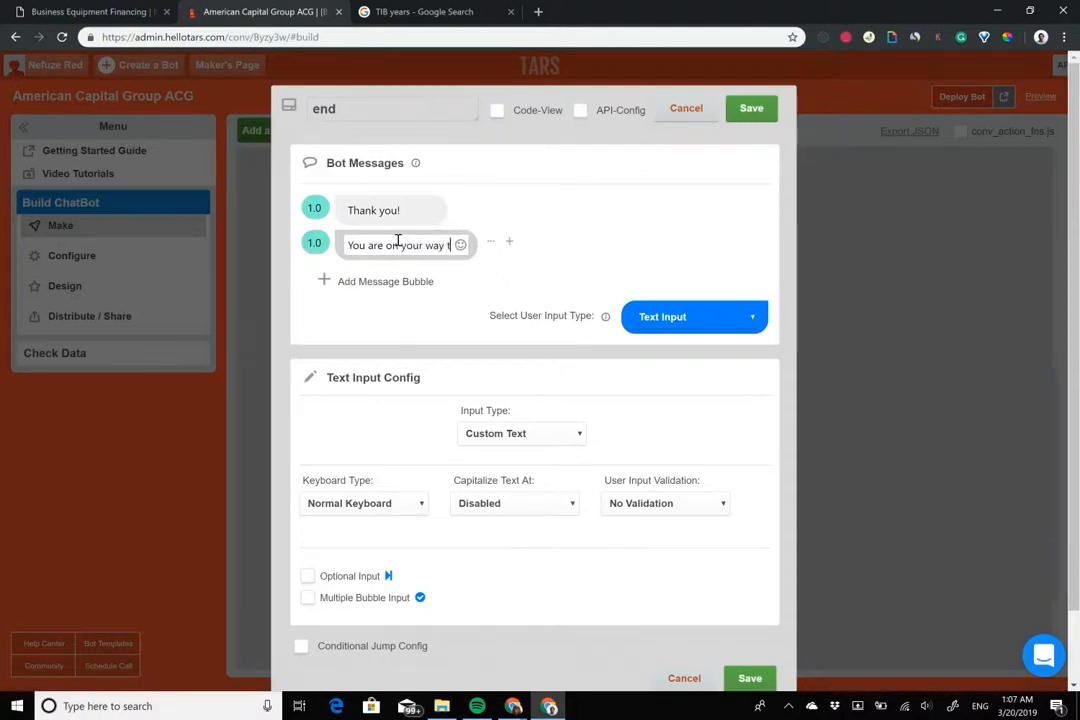
text(o getting t)
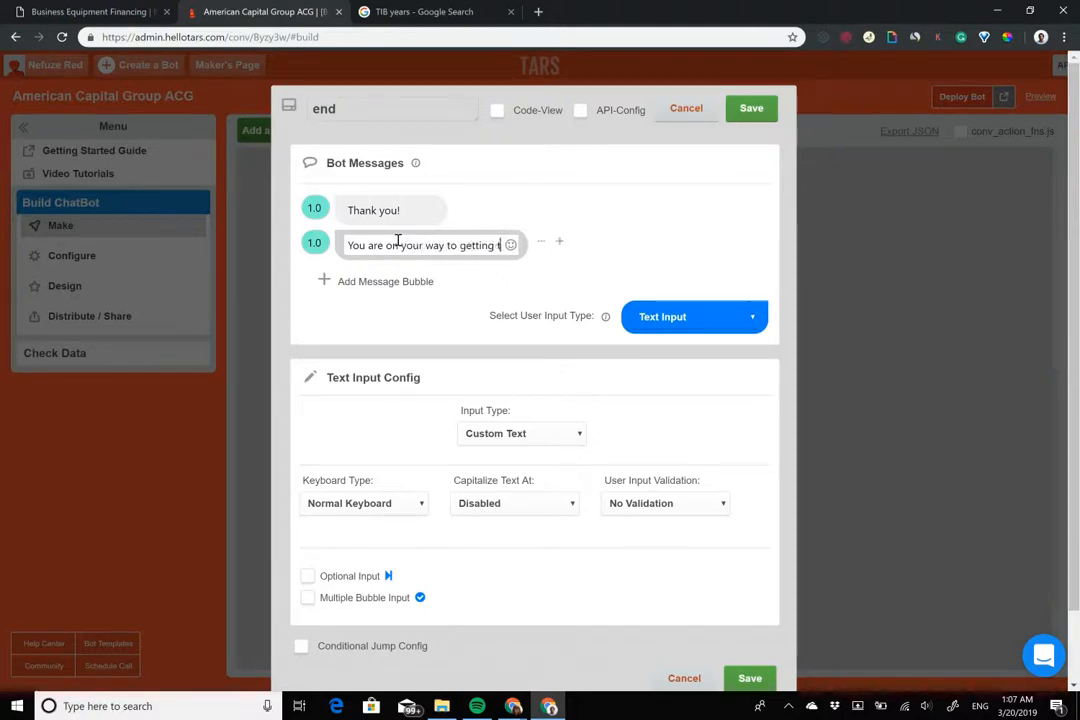
text(he equ)
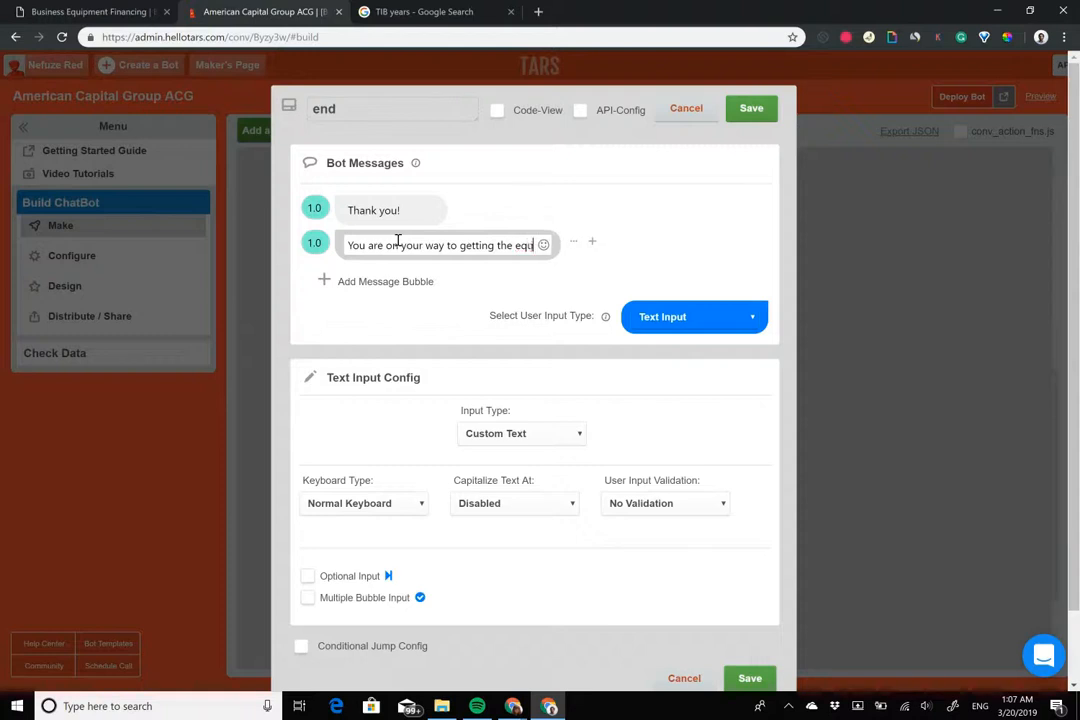
text(ipment financing )
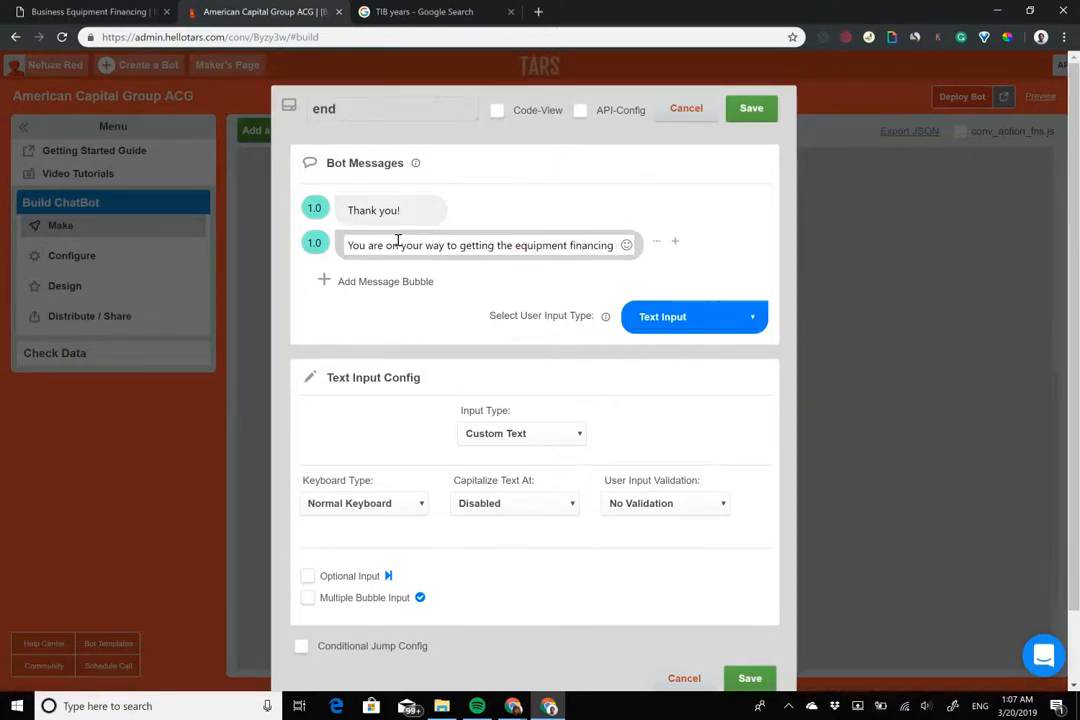
text(yo)
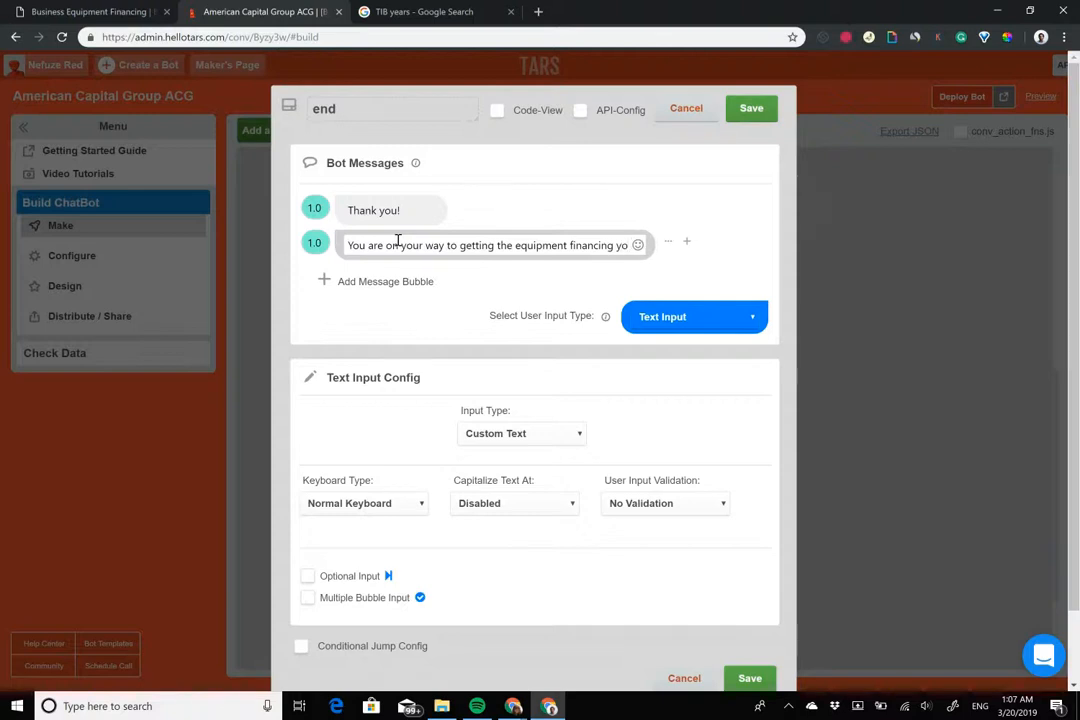
key(ctrl+a)
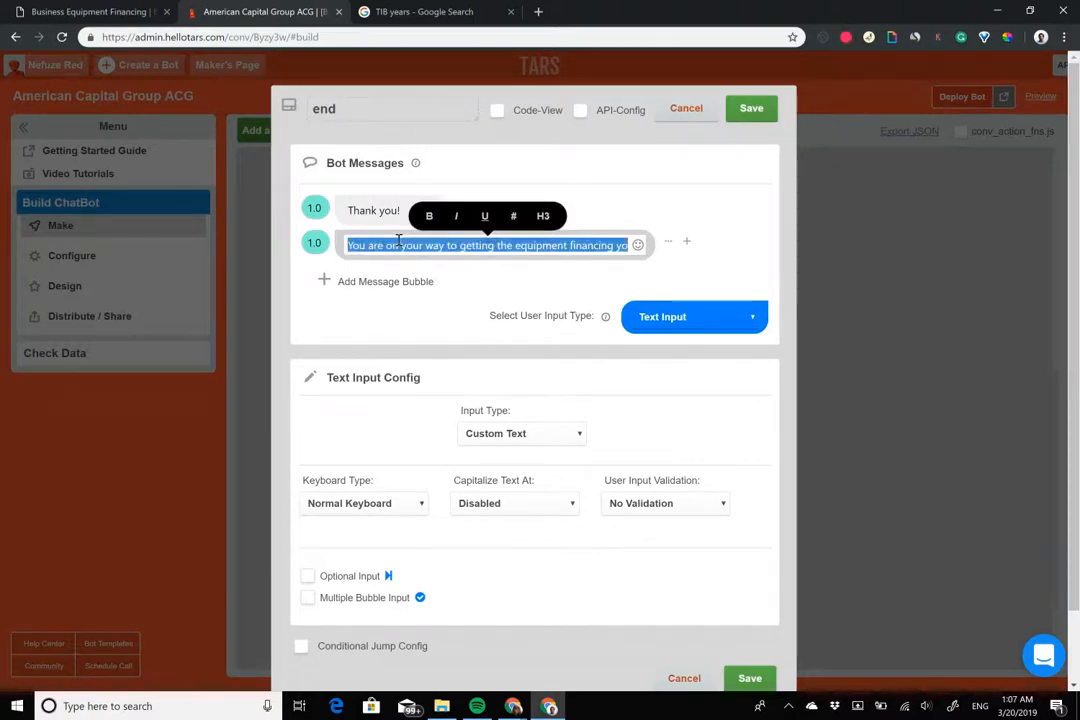
key(BackSpace)
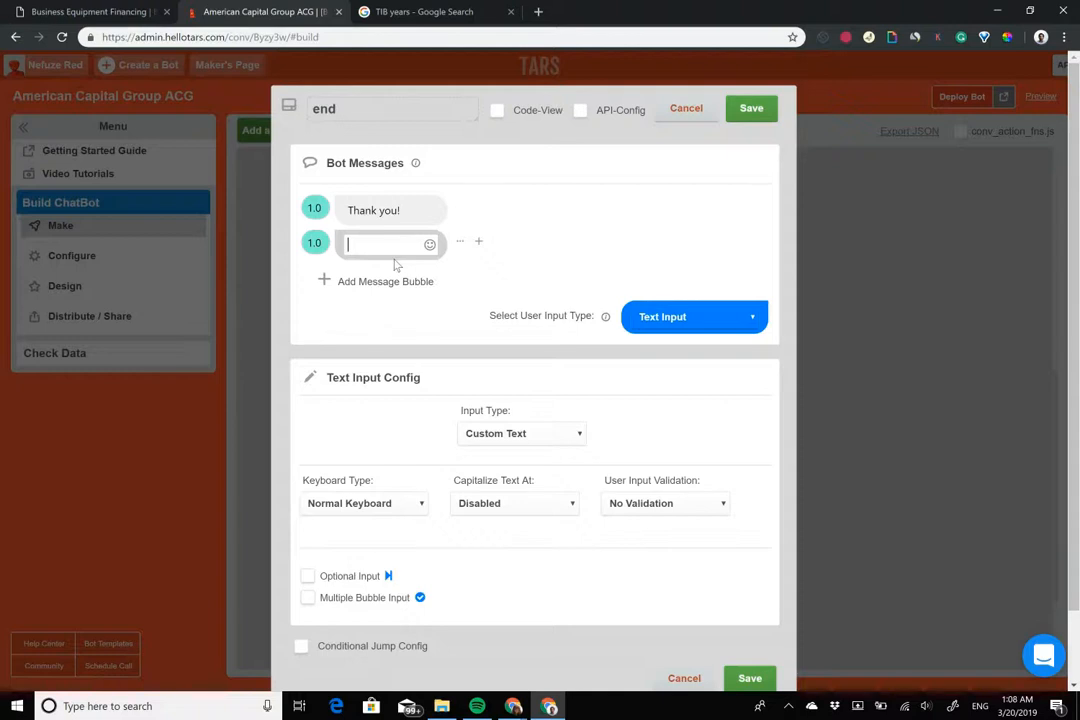
text(Expec)
text(t our call in a few minutes)
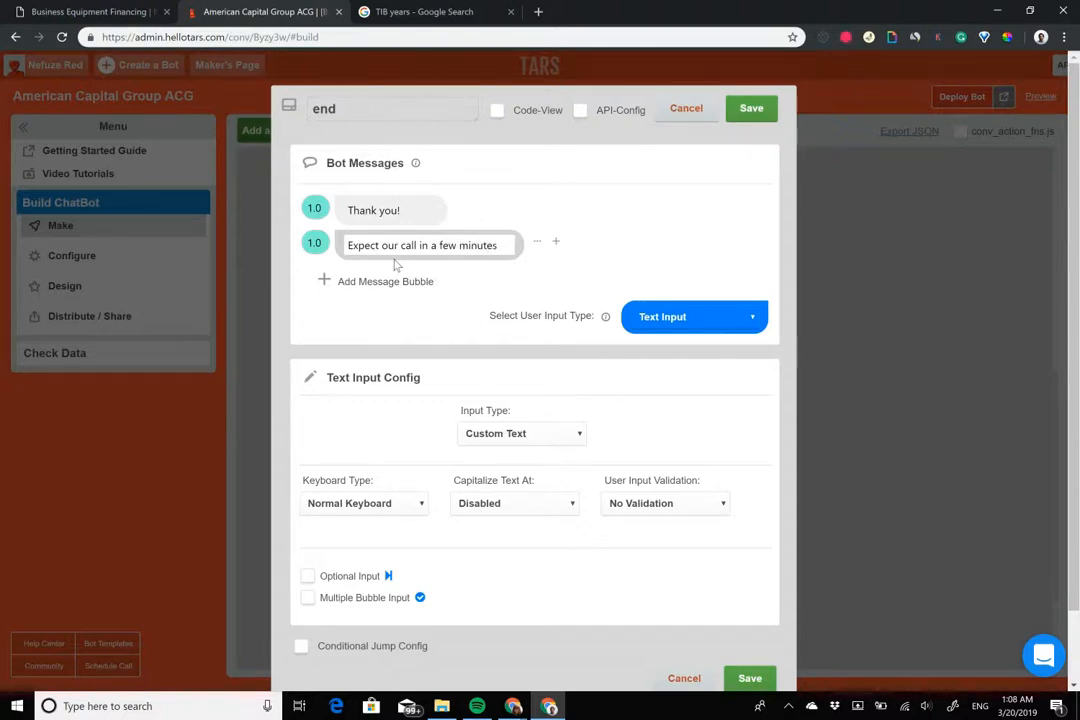
text(!)
Add a third message 'Have a great day!' and set both new messages' delays to 2
click(400, 282)
text(Have a great day!)
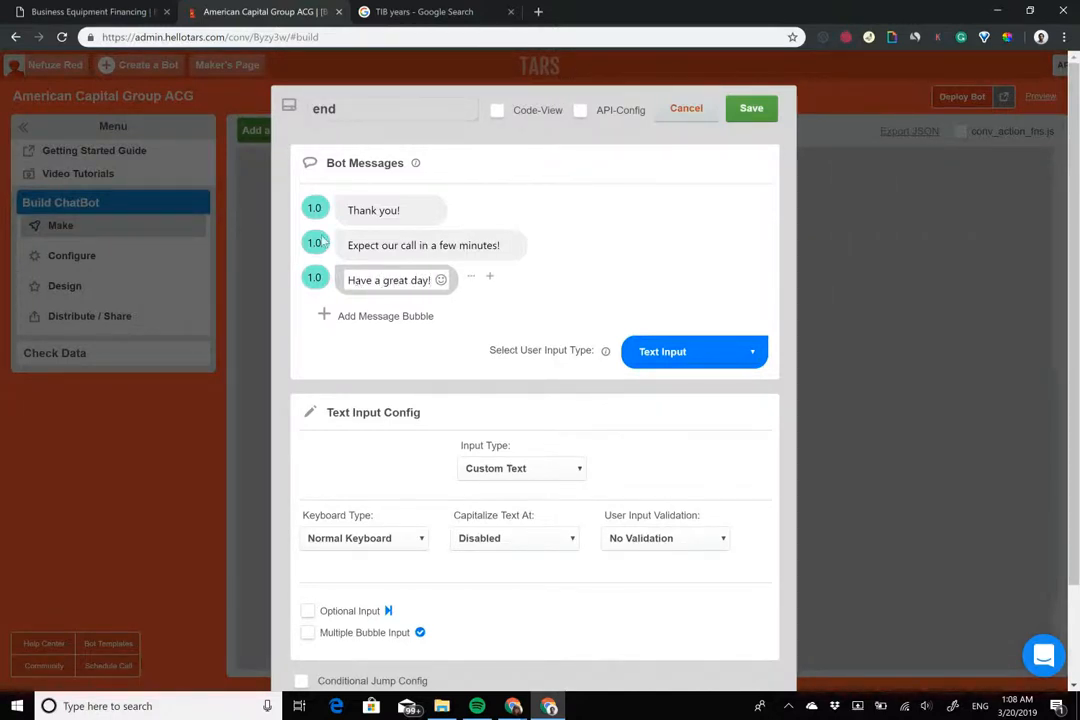
drag(314, 245, 263, 239)
text(2)
drag(316, 283, 262, 278)
text(2)
click(694, 351)
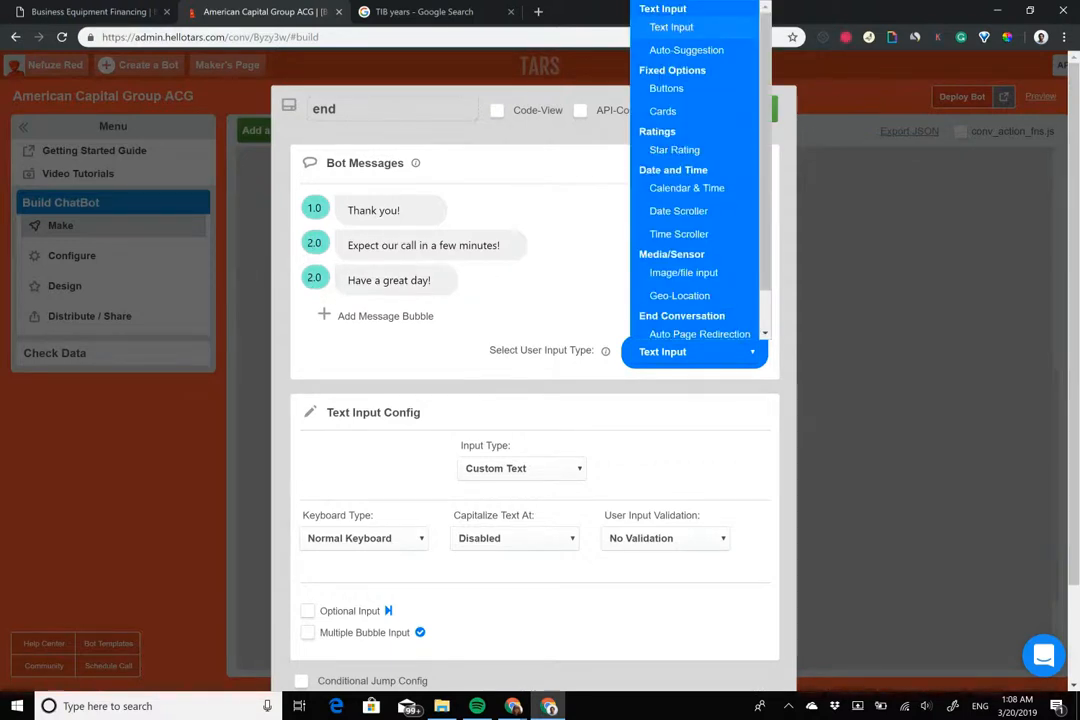
Set the end gambit's input type to Auto Page Redirection and save it
click(699, 334)
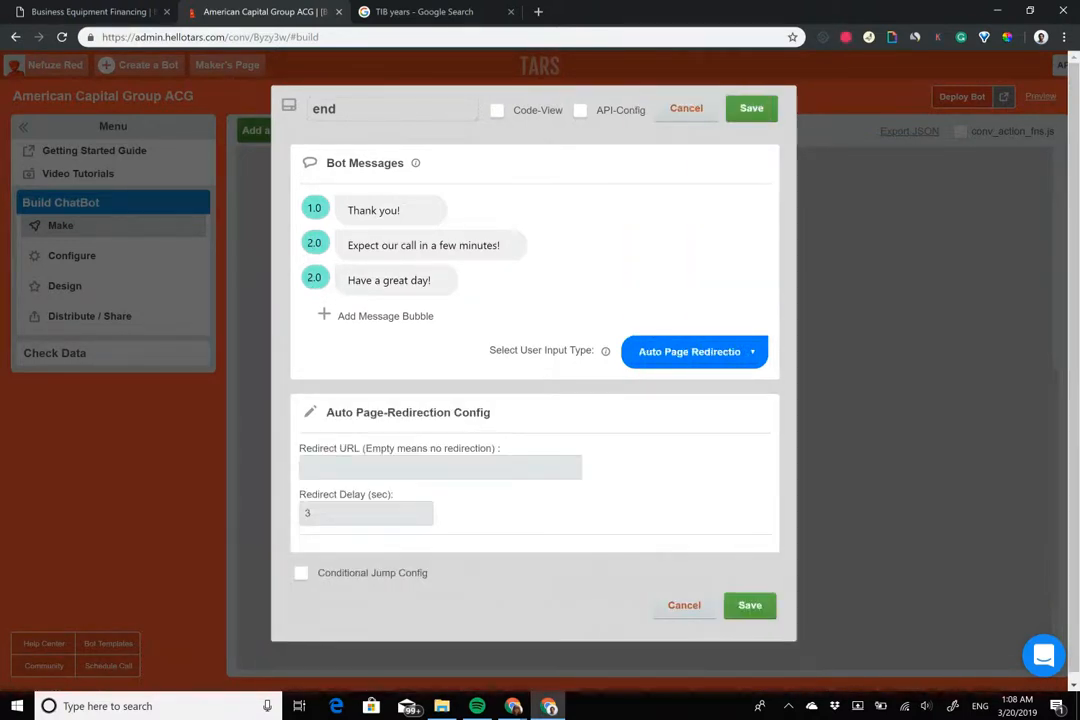
click(751, 108)
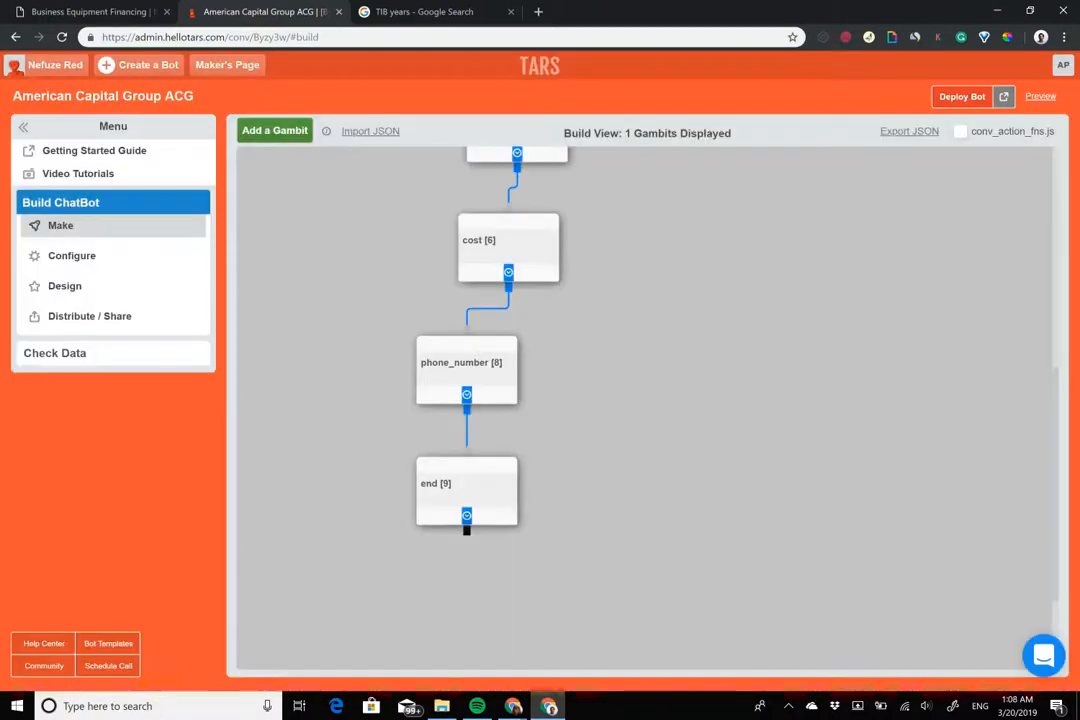
scroll(640, 400, down, 1)
scroll(640, 400, up, 5)
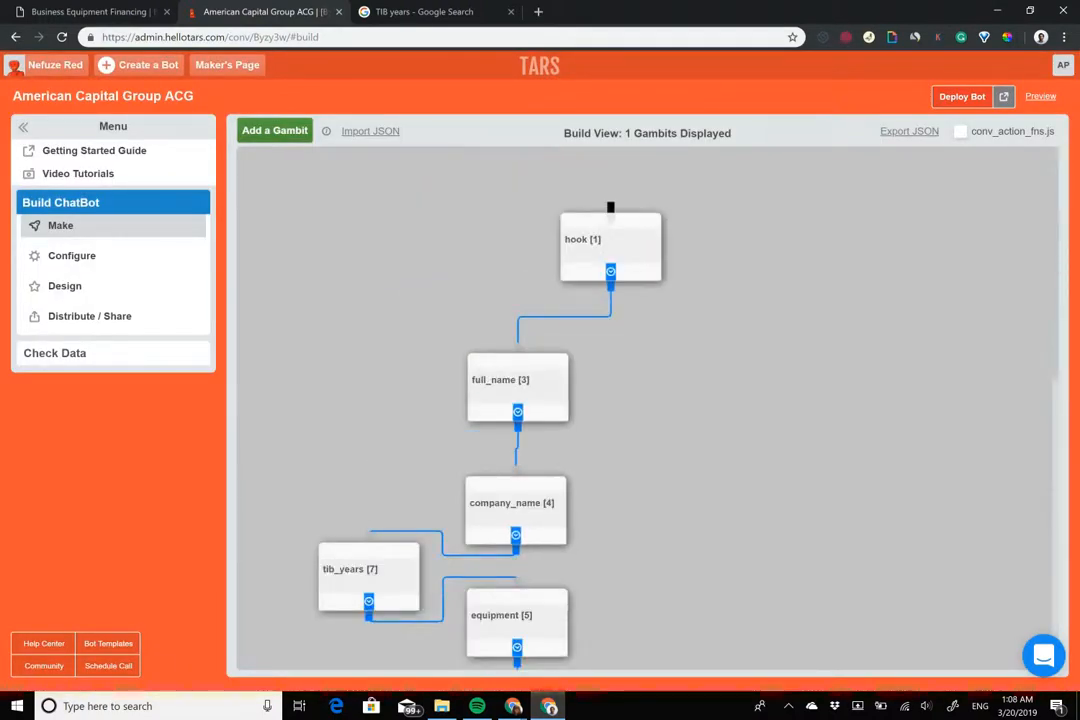
Review the hook gambit's message, then redeploy the bot and open its live preview
click(610, 222)
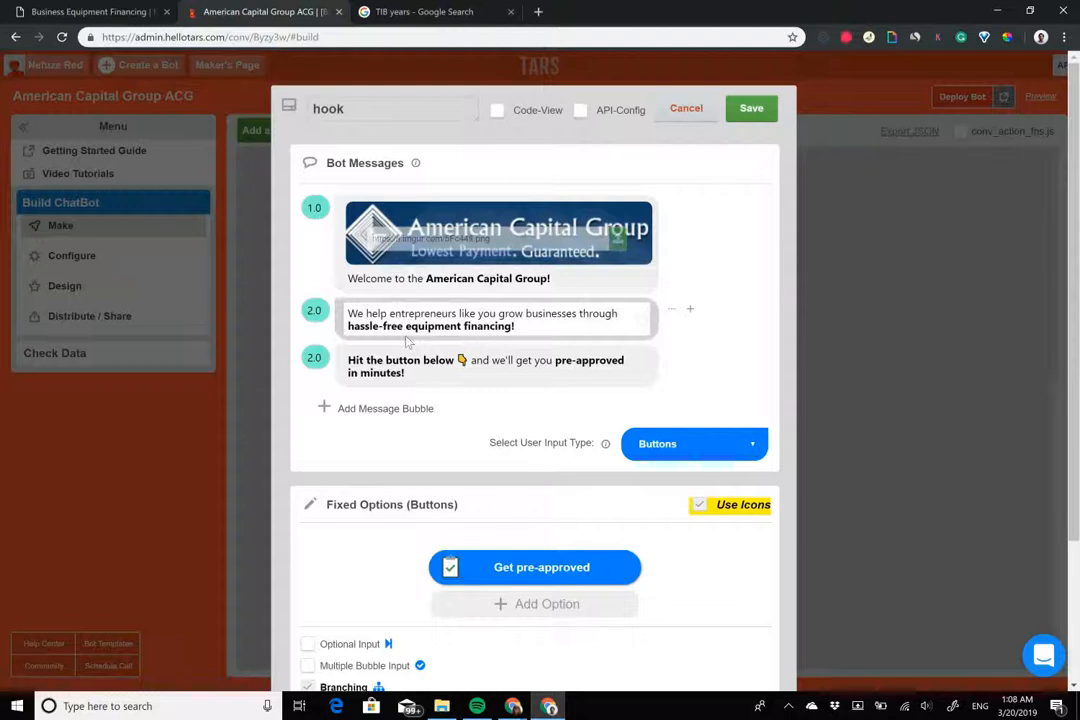
click(437, 352)
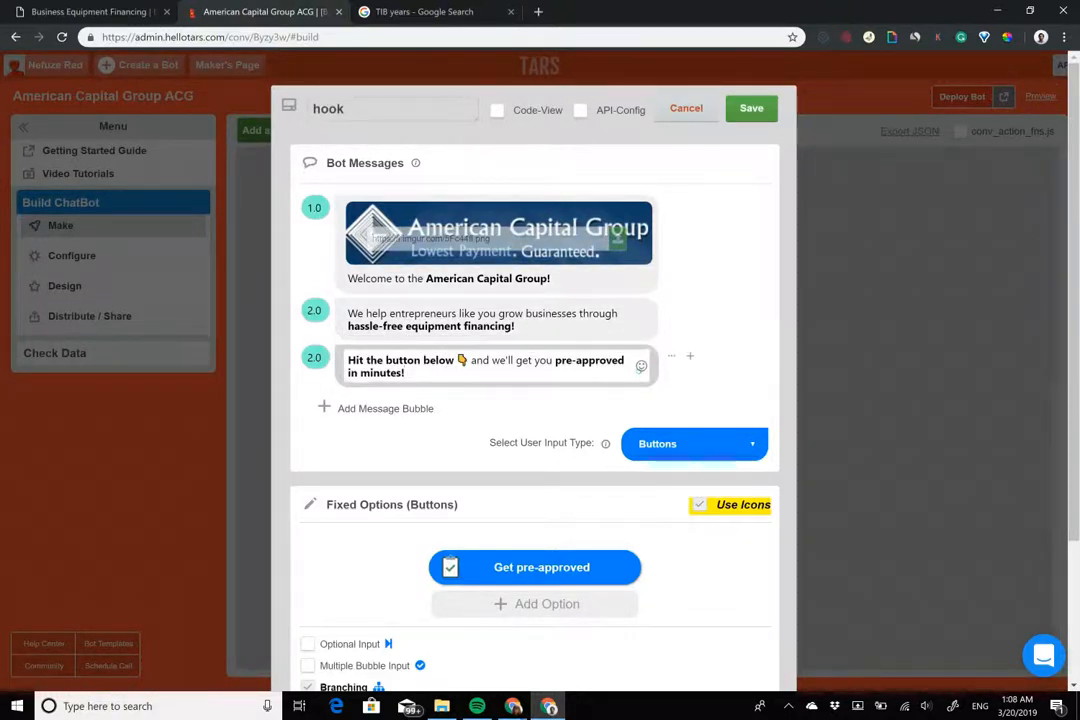
key(Escape)
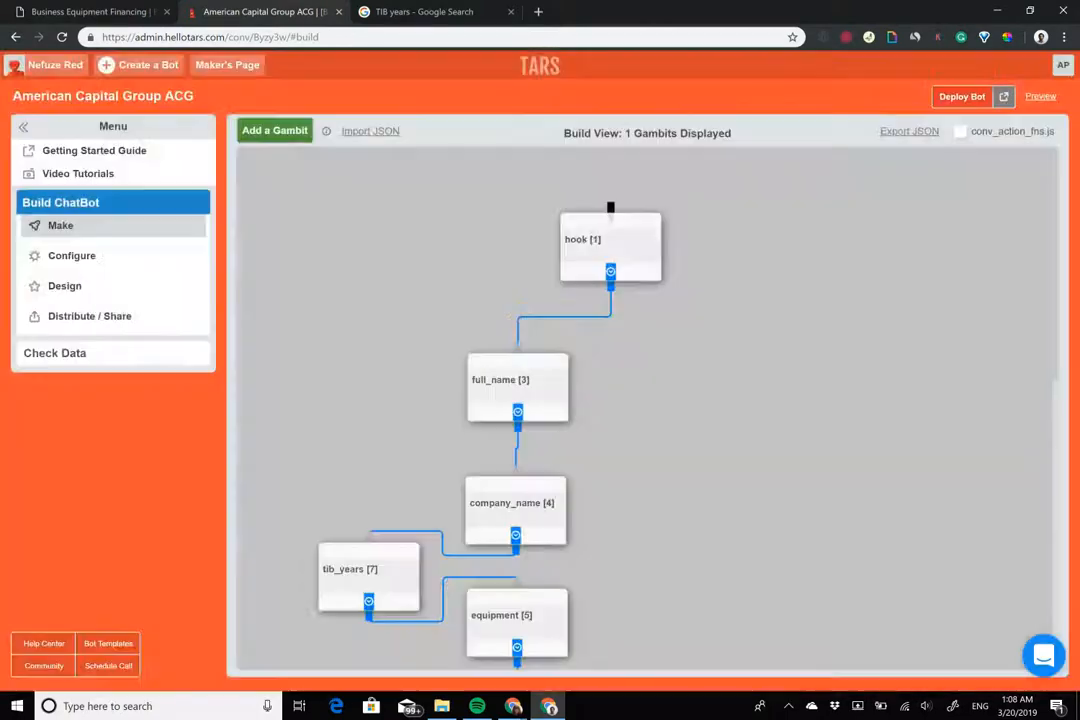
click(109, 9)
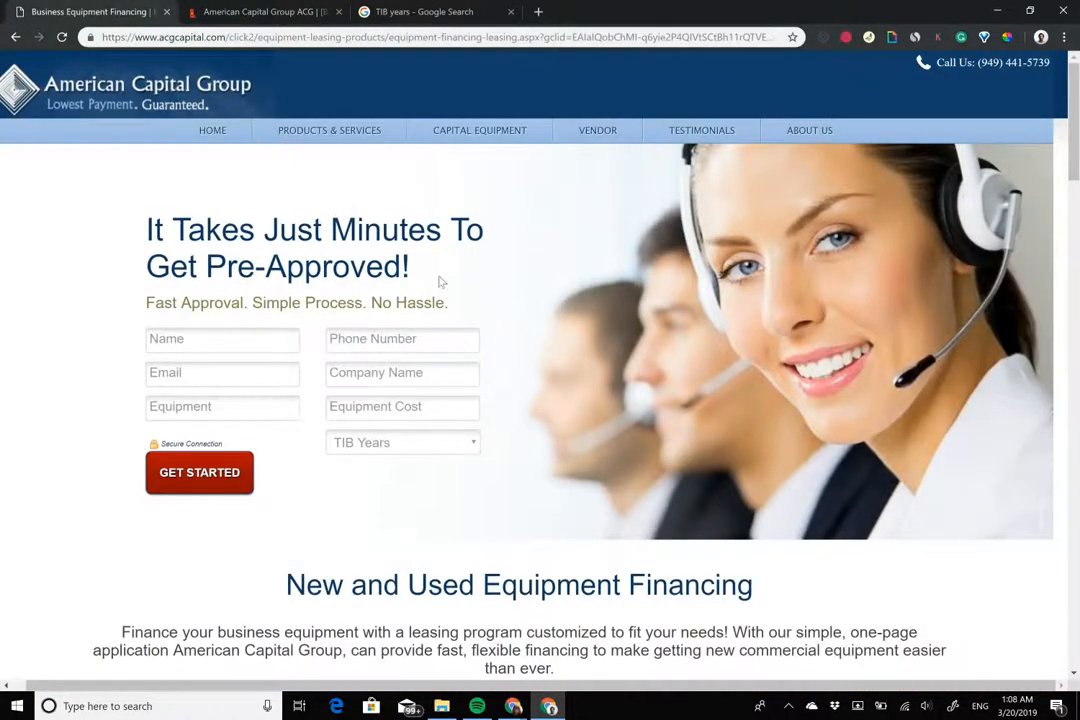
click(262, 11)
click(962, 96)
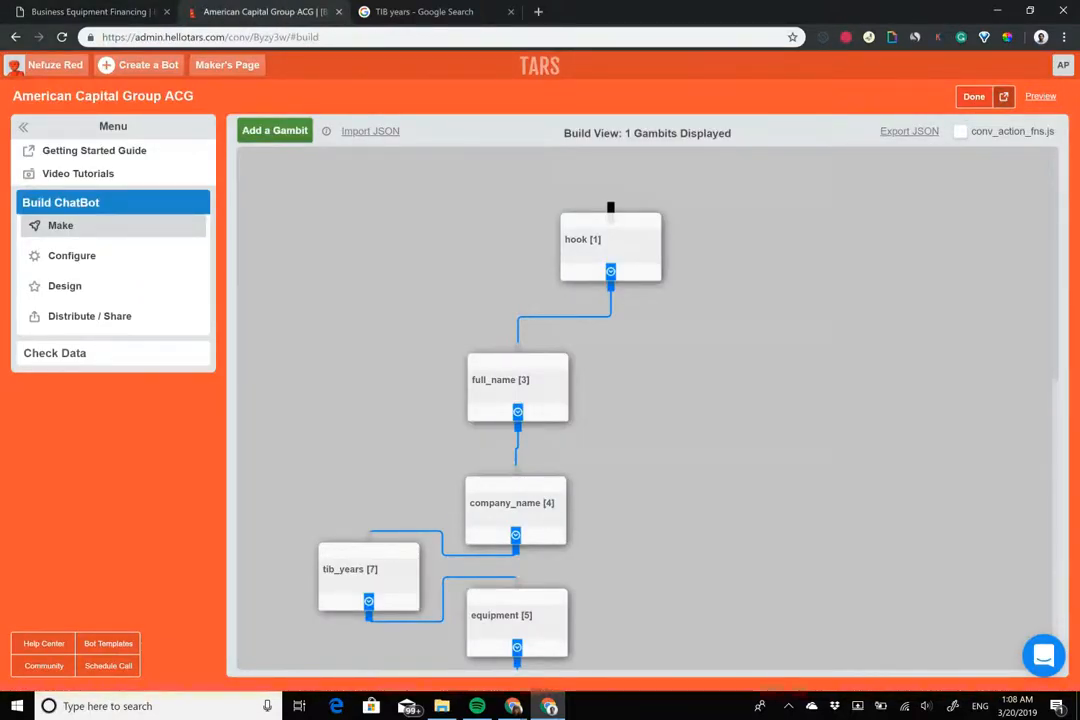
click(1040, 96)
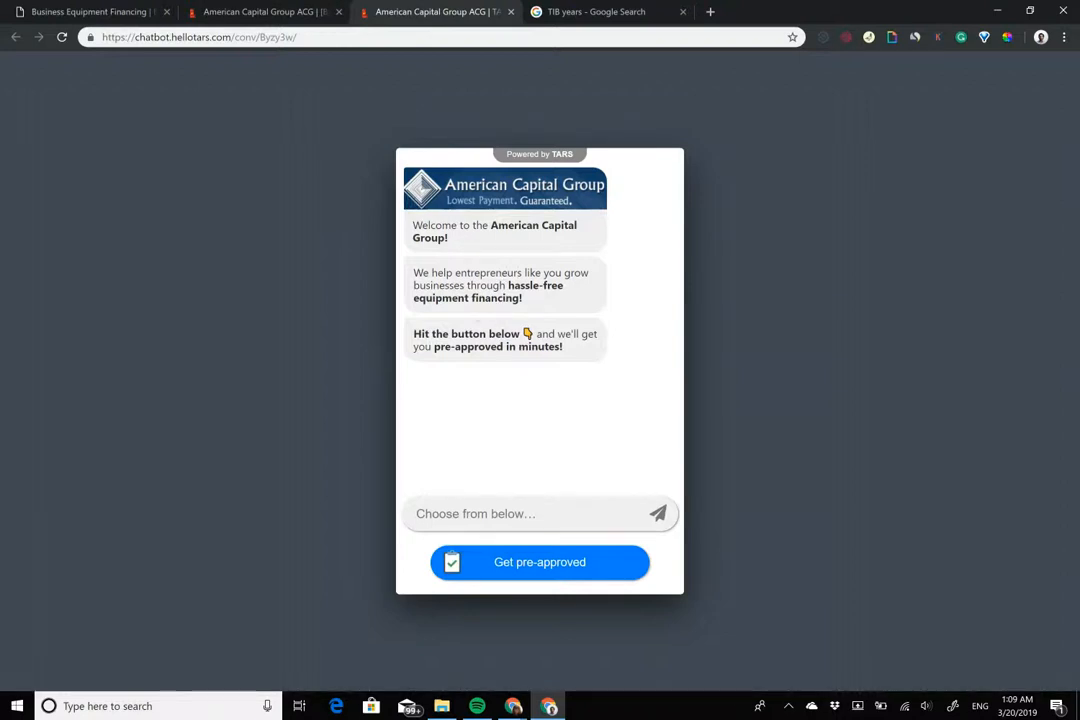
In the preview, choose Get pre-approved, enter a test full name, and return to the builder
click(540, 562)
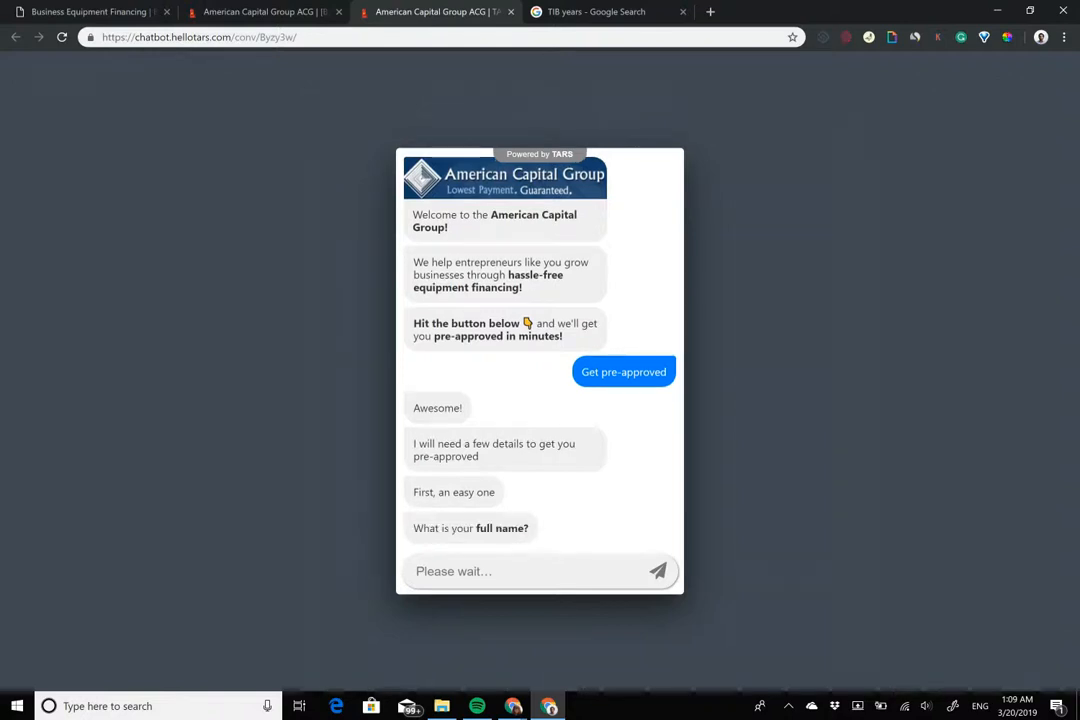
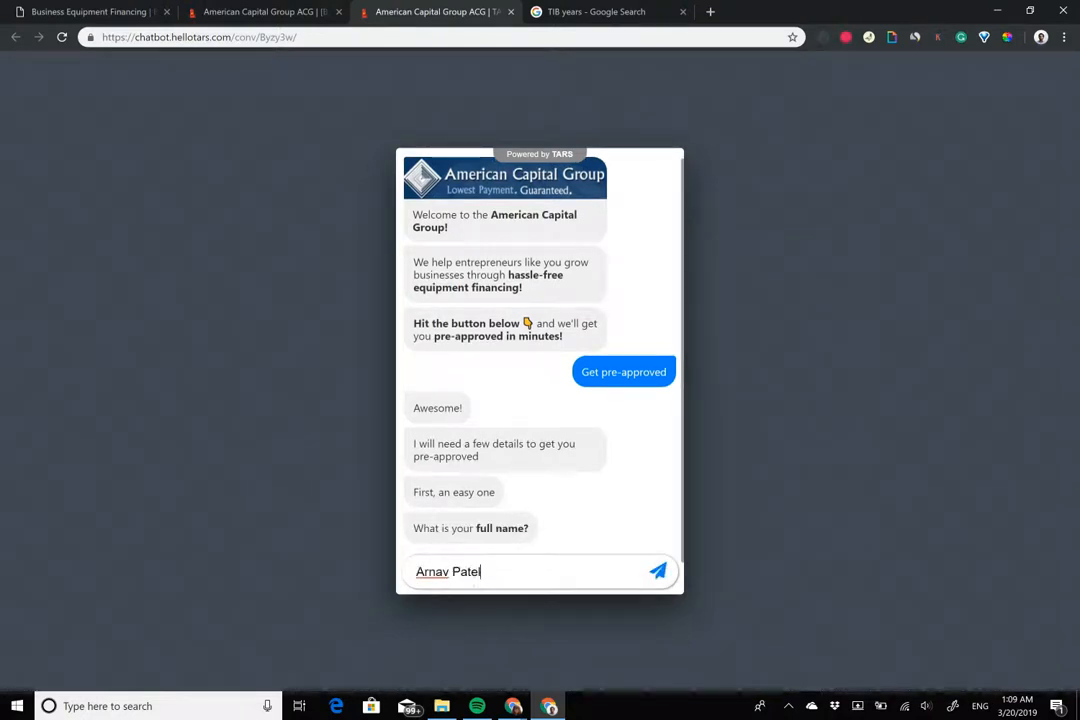
click(266, 10)
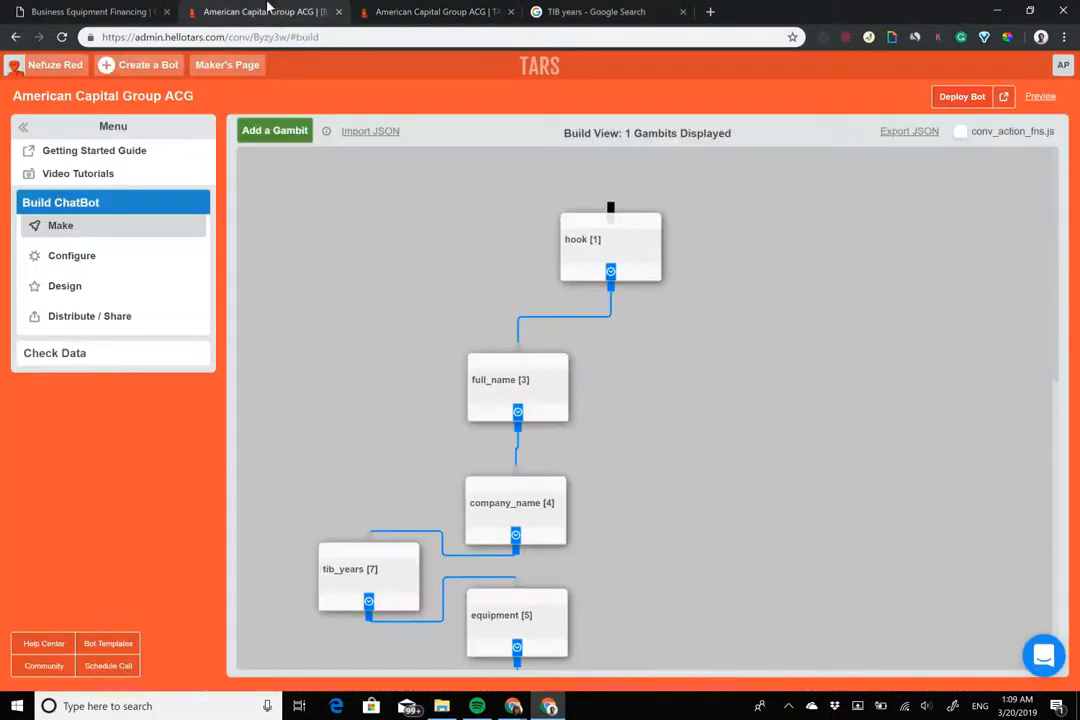
Merge the full_name prompts into 'First, an easy one, what is your full name?'
scroll(506, 337, down, 1)
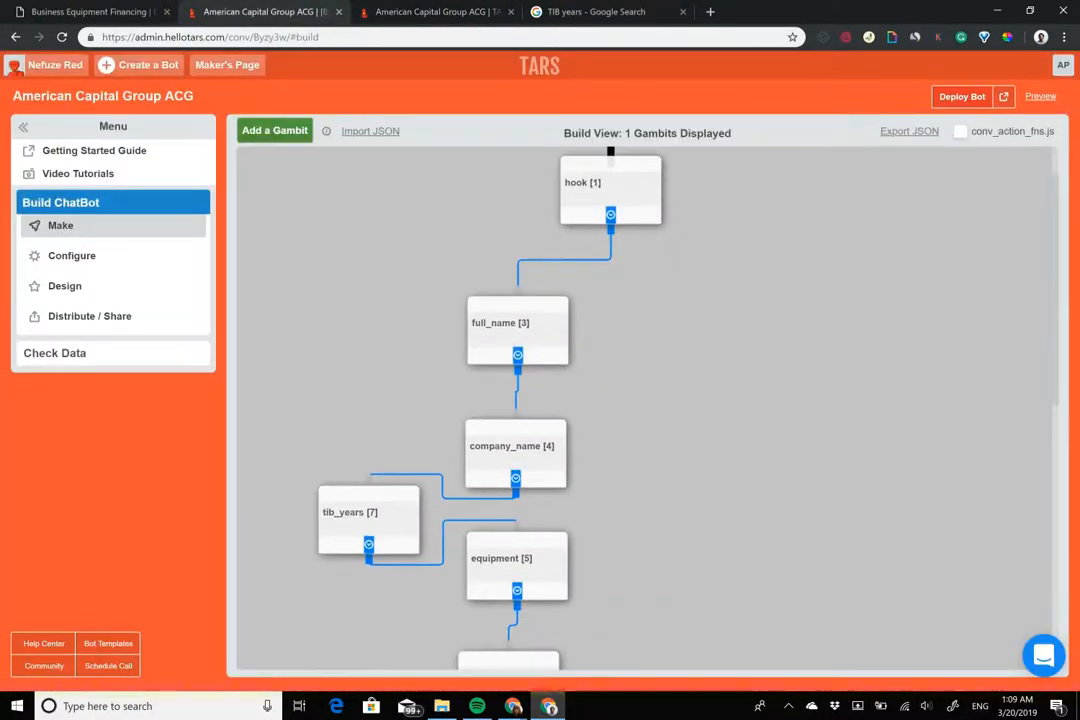
click(506, 337)
click(392, 282)
double_click(392, 285)
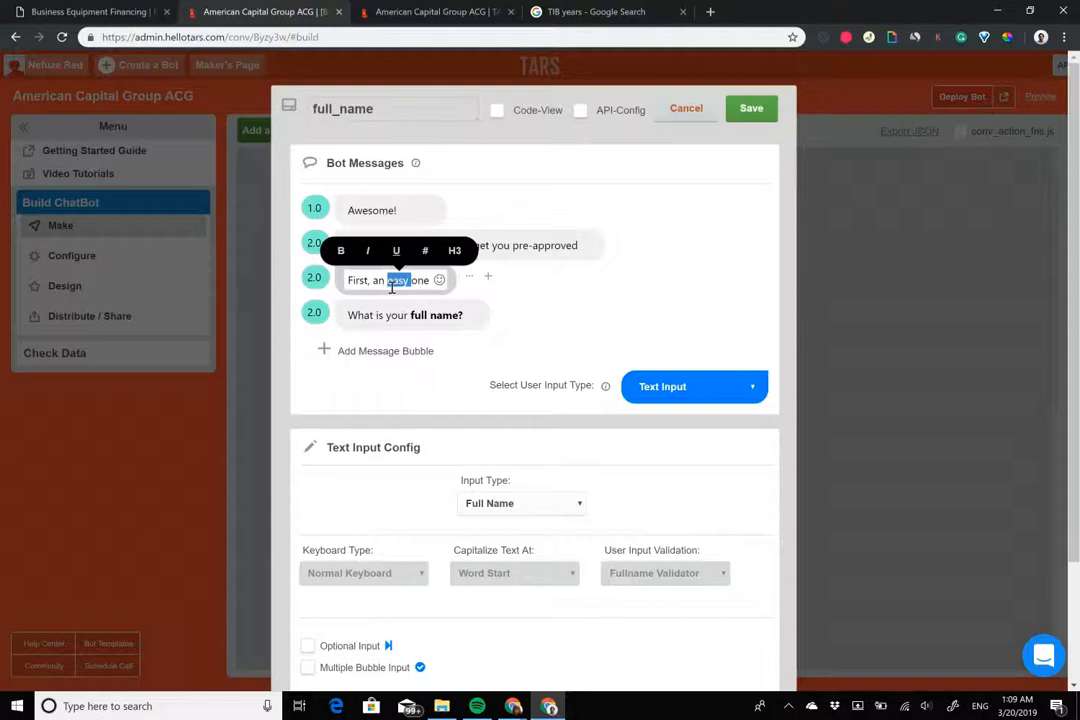
triple_click(392, 287)
key(ctrl+x)
click(350, 315)
key(ctrl+v)
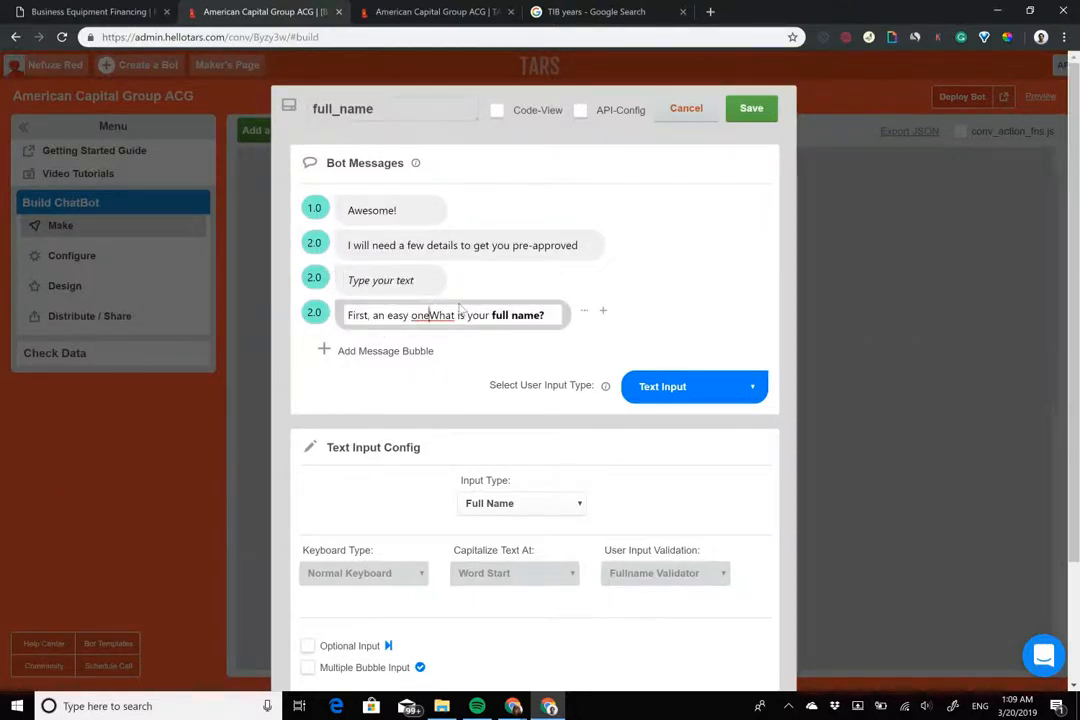
text(,)
key(Delete)
text(w)
Delete the empty message bubble, save full_name, and redeploy the bot
mouse_move(482, 280)
click(536, 280)
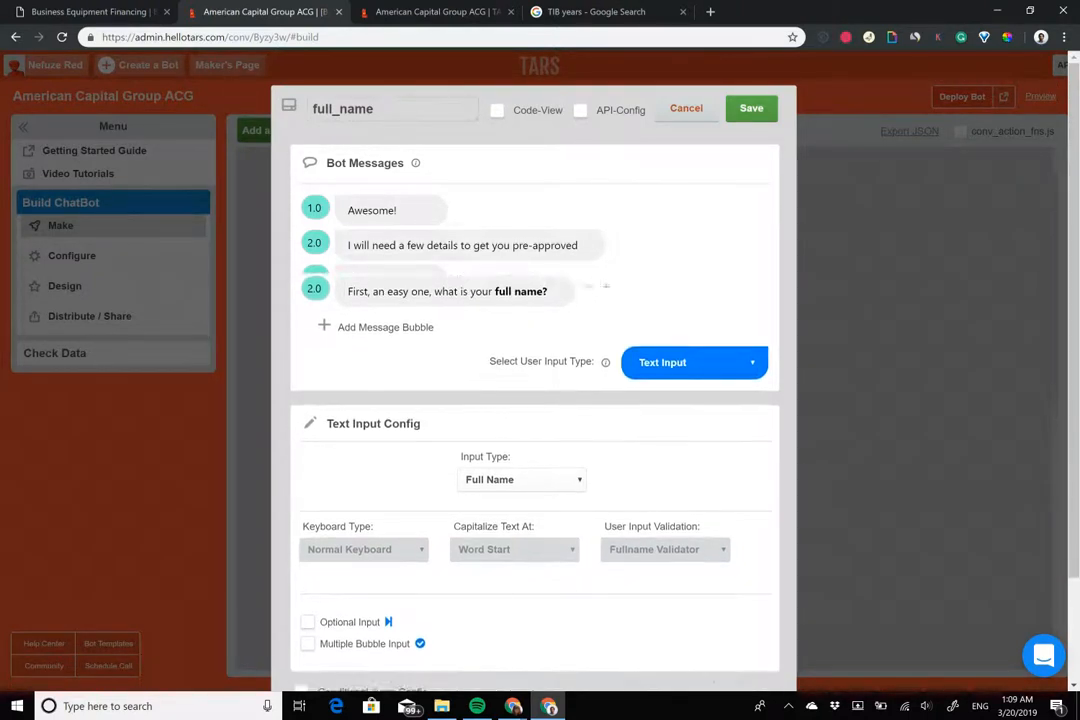
click(751, 108)
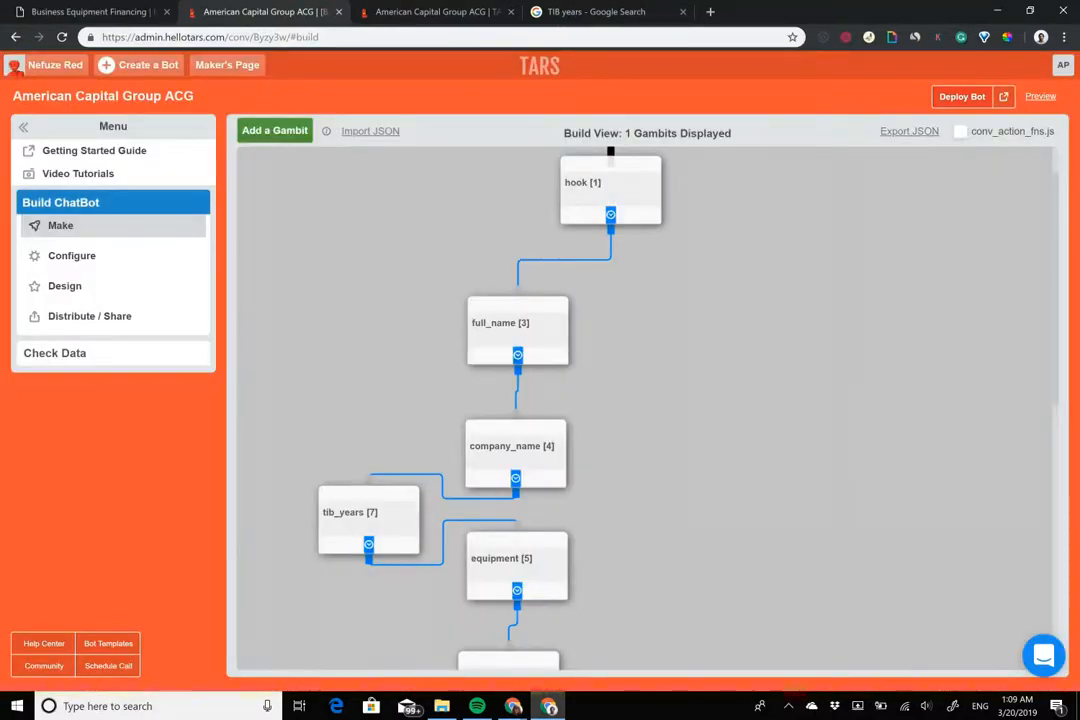
click(962, 96)
click(470, 11)
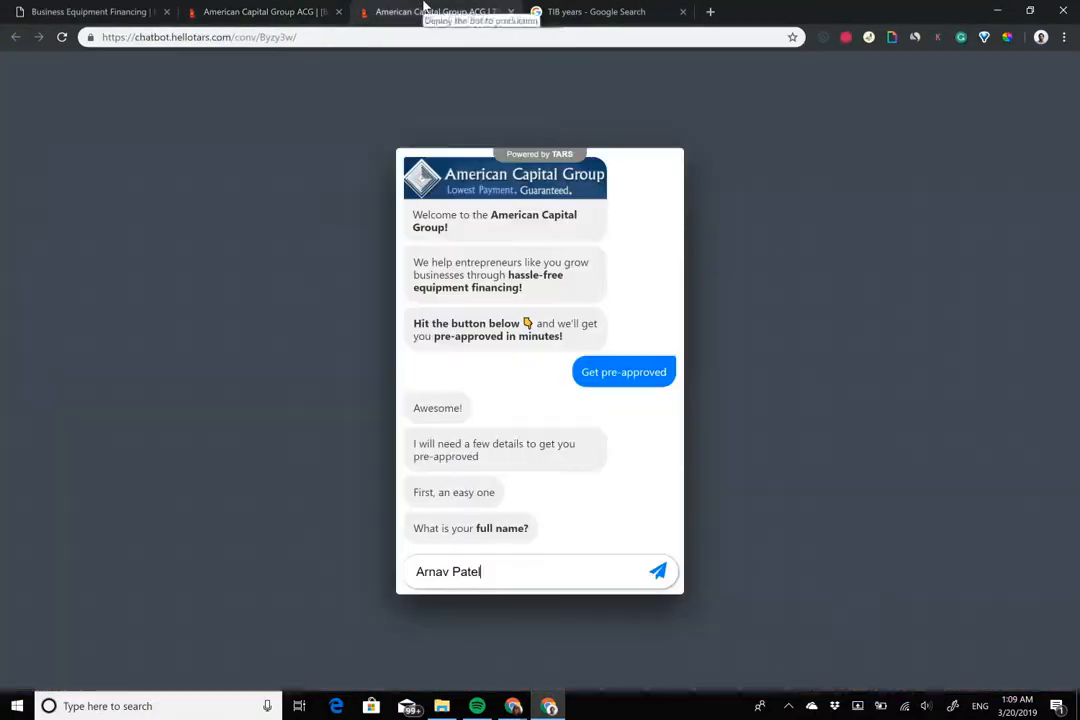
Send the test name in the preview, save the reworded company_name question, and return to the preview
key(Return)
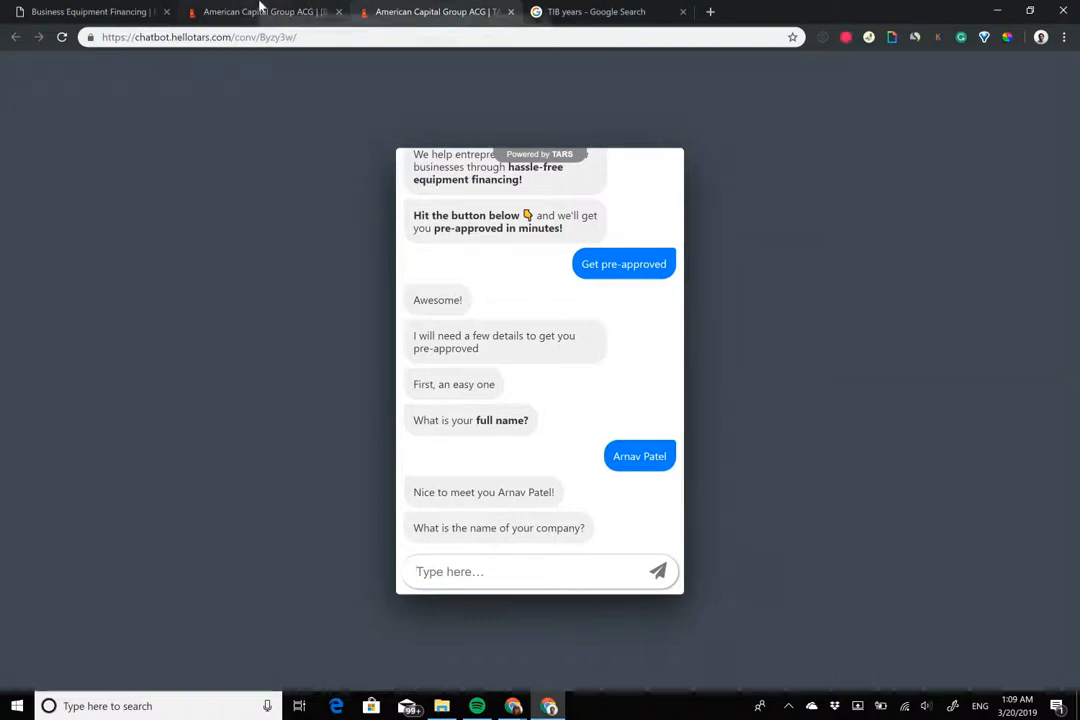
click(300, 11)
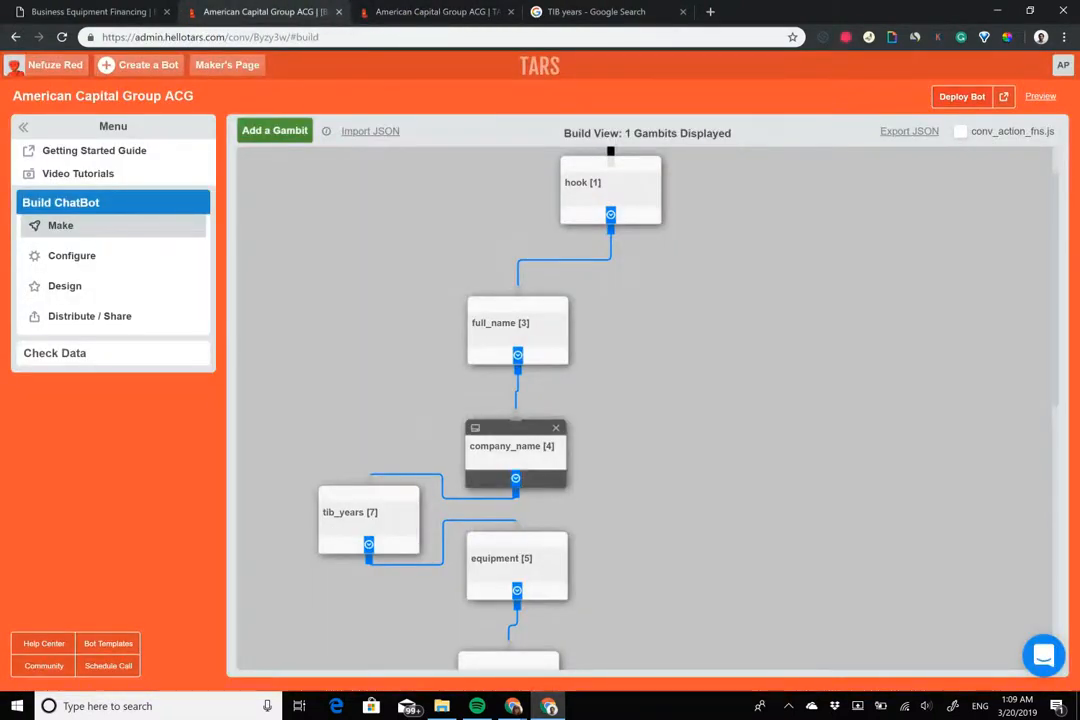
click(512, 446)
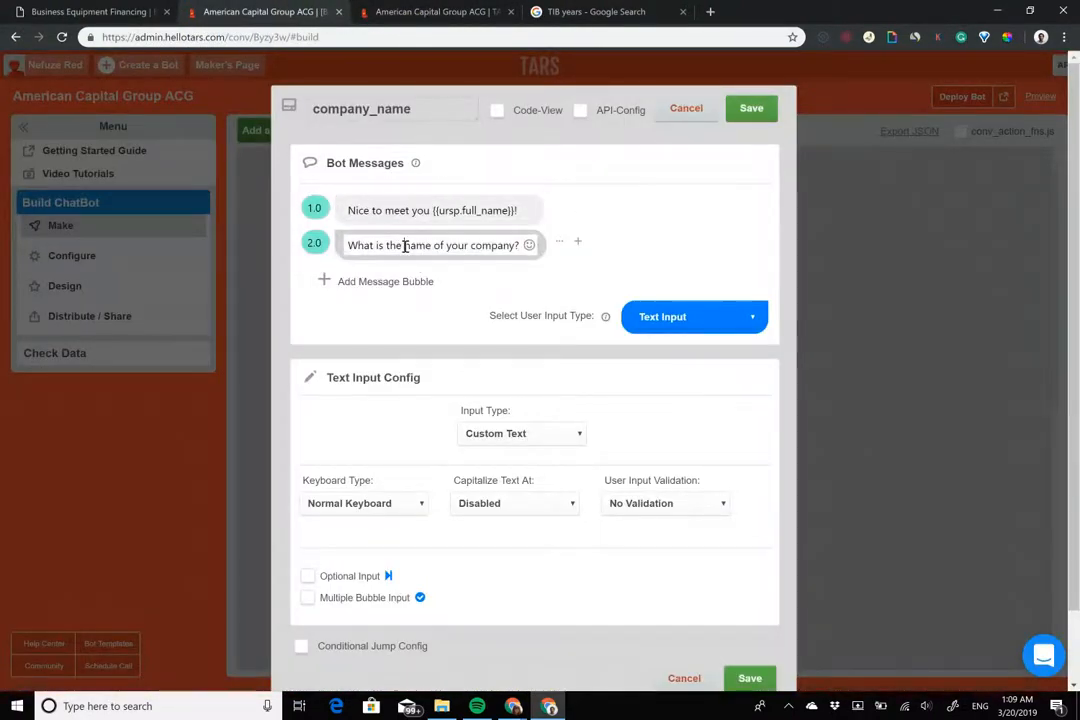
drag(405, 245, 527, 242)
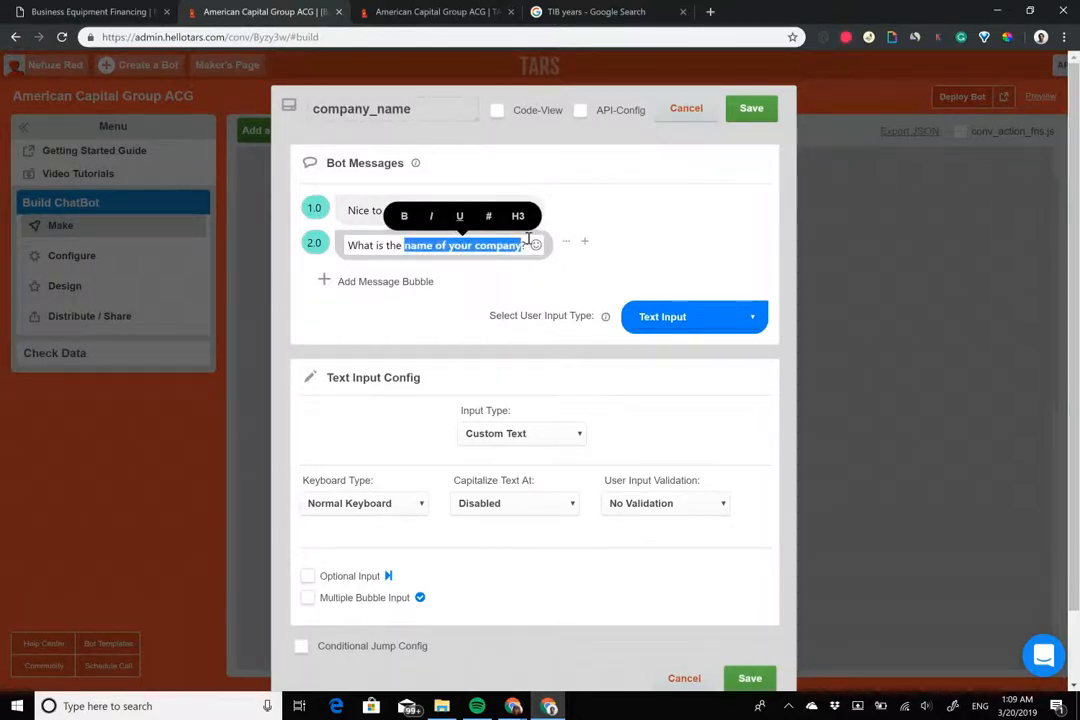
click(751, 108)
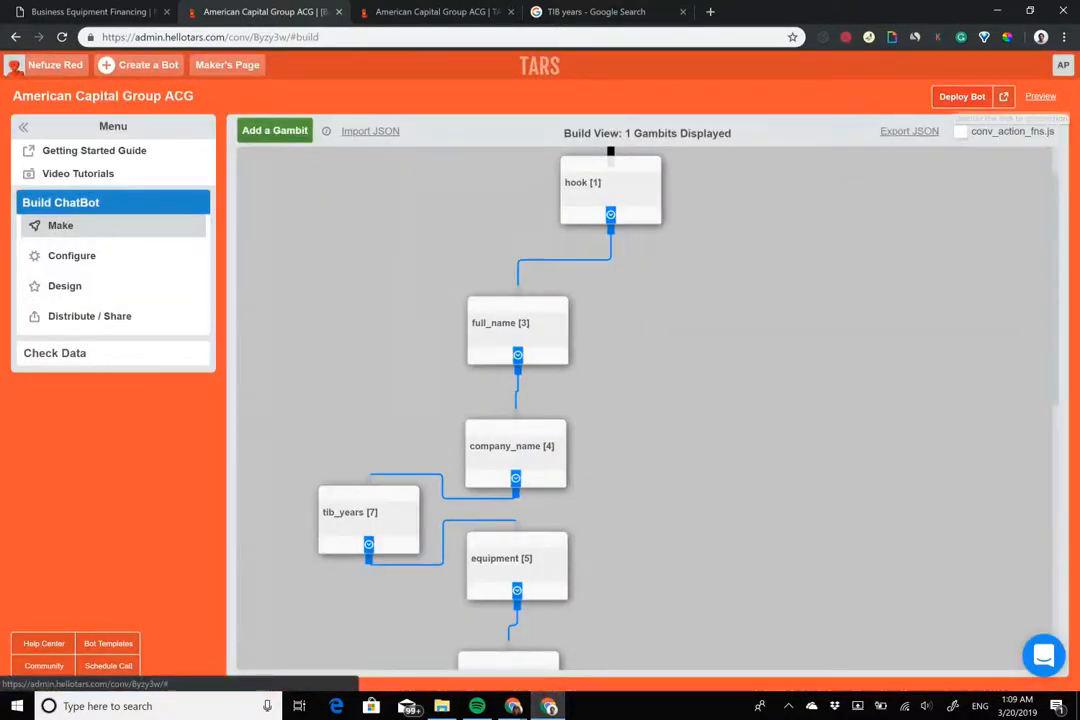
click(484, 9)
click(284, 9)
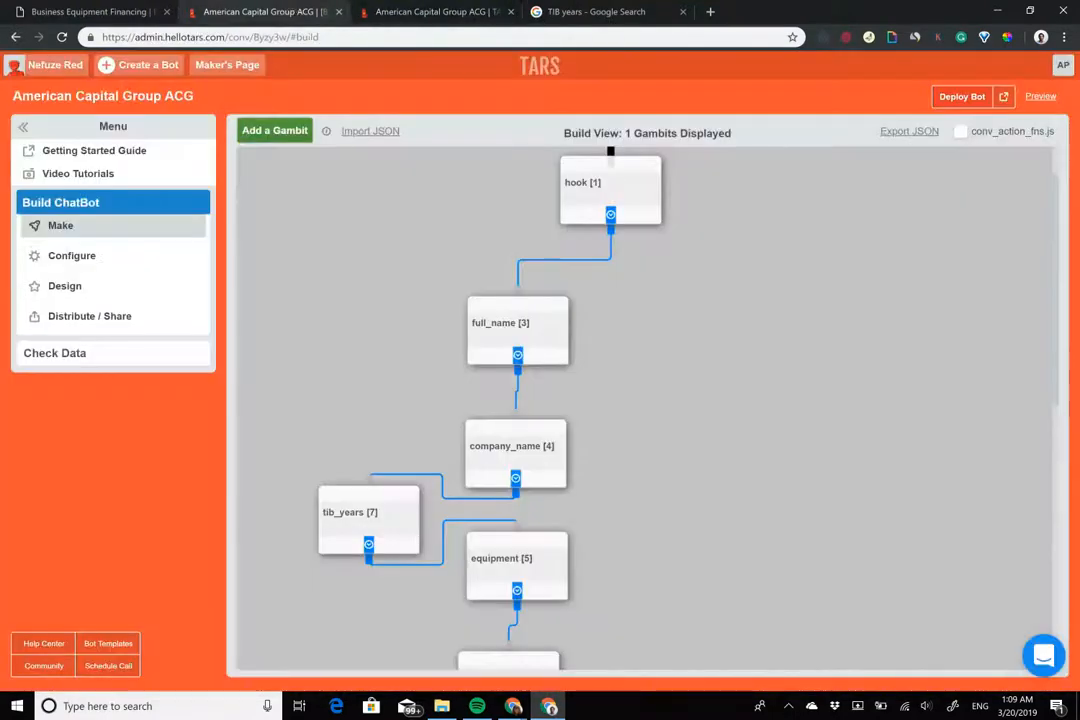
click(441, 10)
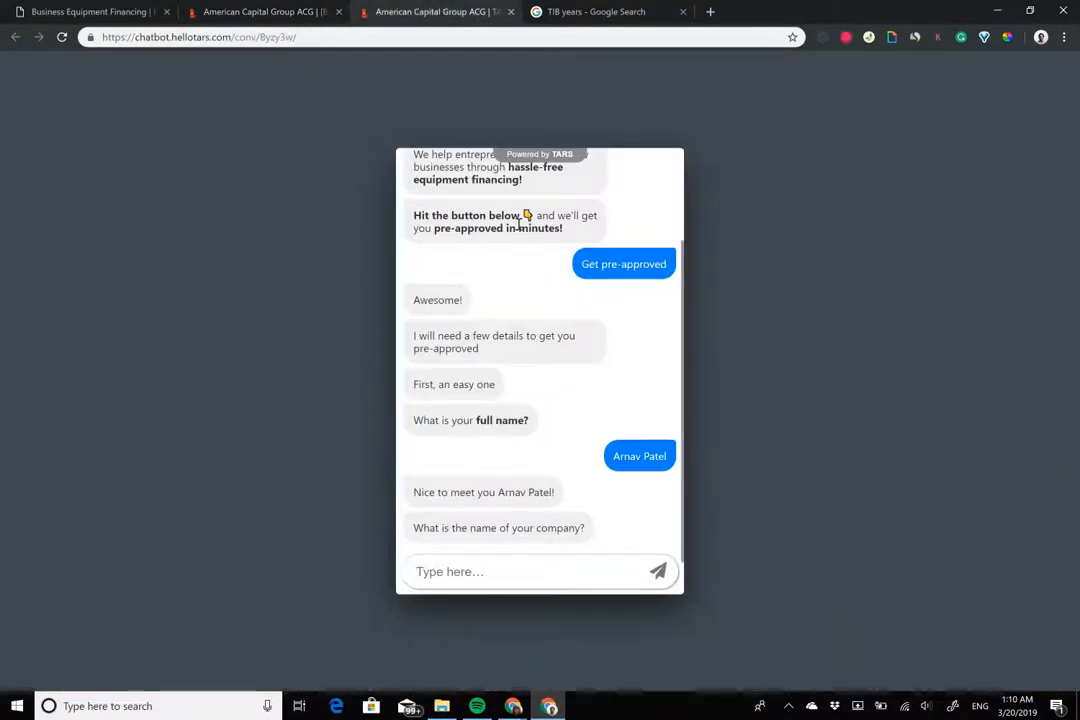
Answer the preview with company Tars LLC, 3 years in business, equipment Servers, and cost 10000
text(Tars)
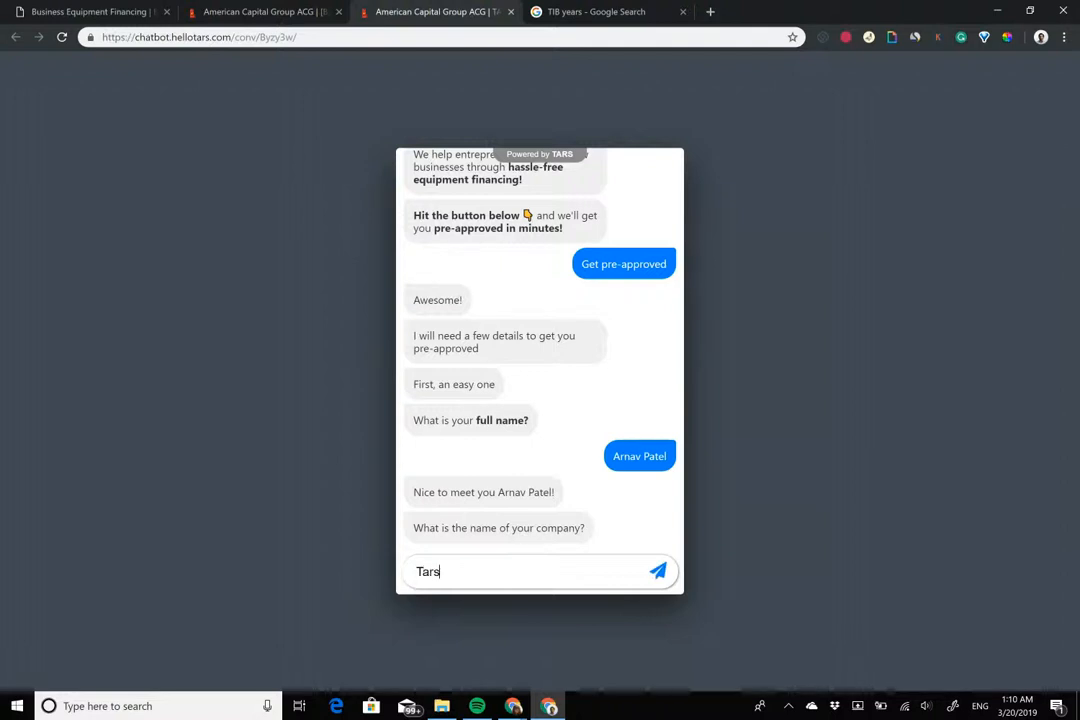
text( LLC)
key(Return)
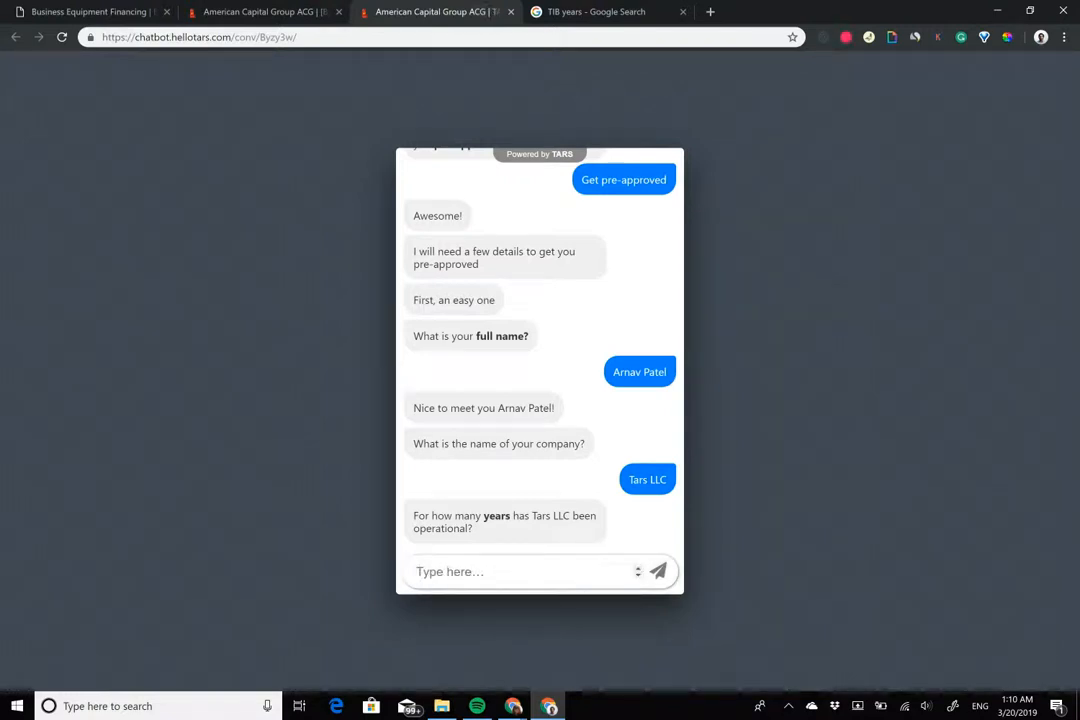
text(3)
key(Return)
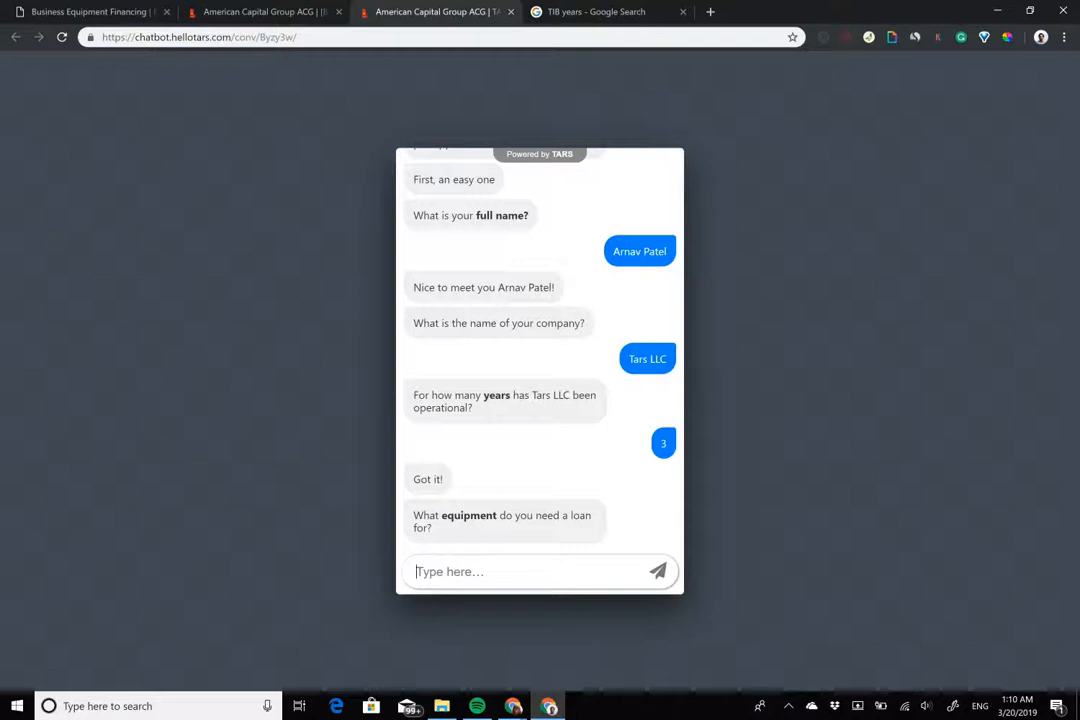
text(S)
text(ervwer)
text(rs)
key(Return)
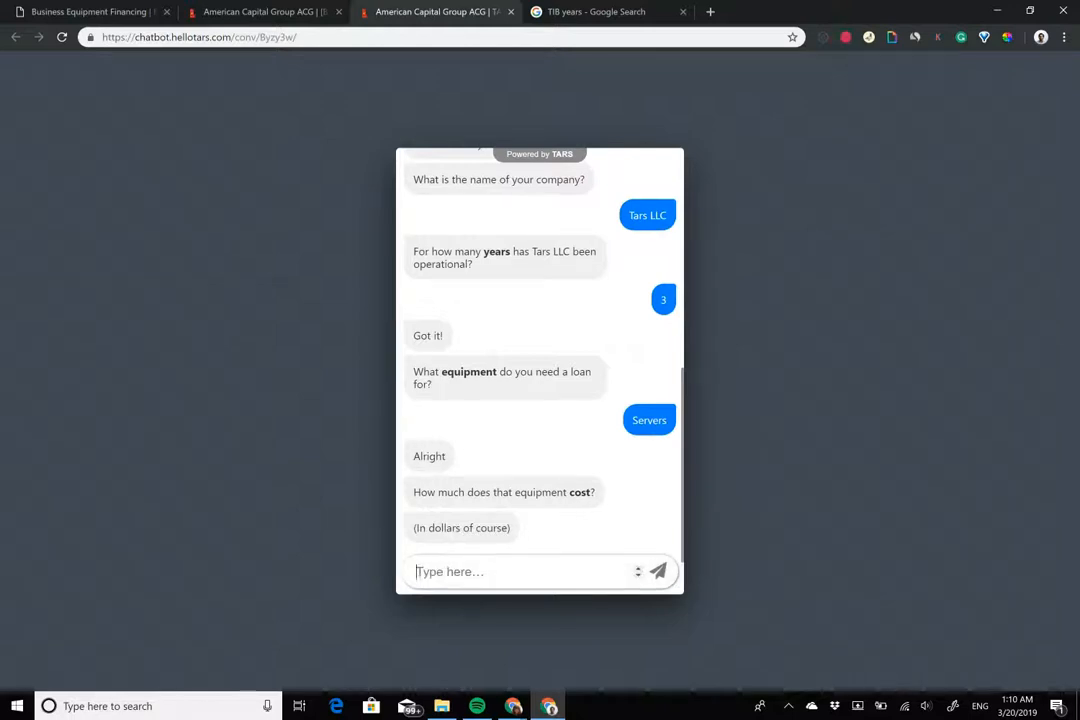
text(10000)
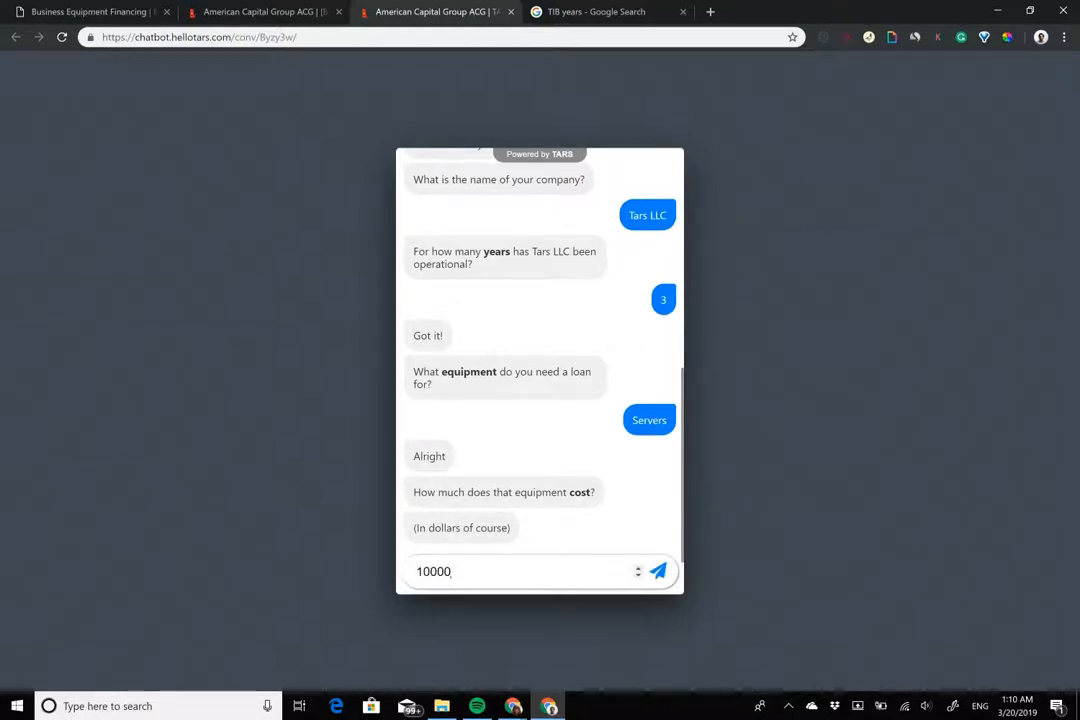
key(Return)
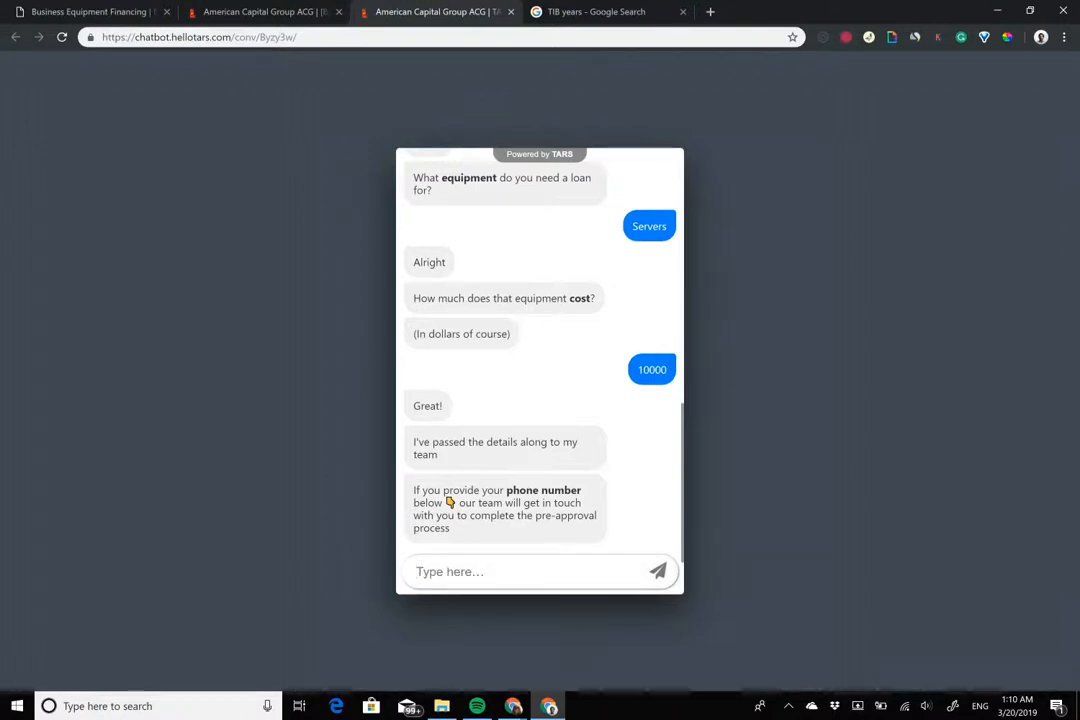
Send a nonsense phone answer to test validation, then a valid phone number
text(8781273y182)
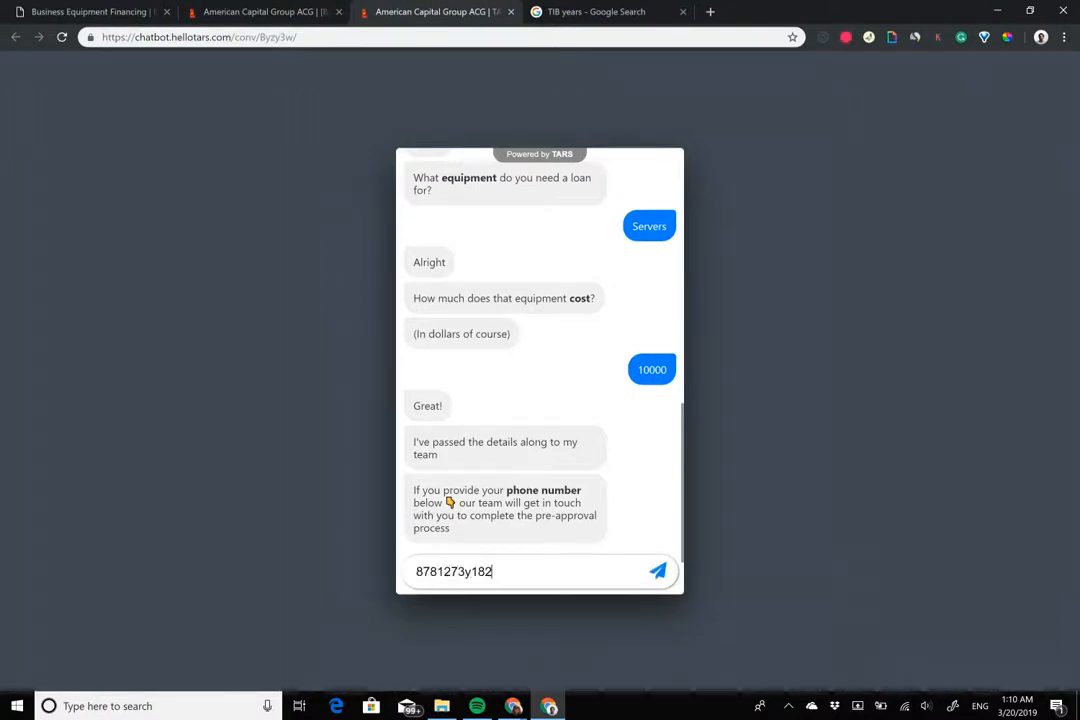
key(BackSpace)
key(BackSpace)
key(BackSpace)
key(BackSpace)
key(BackSpace)
key(BackSpace)
key(BackSpace)
key(BackSpace)
key(BackSpace)
key(BackSpace)
key(BackSpace)
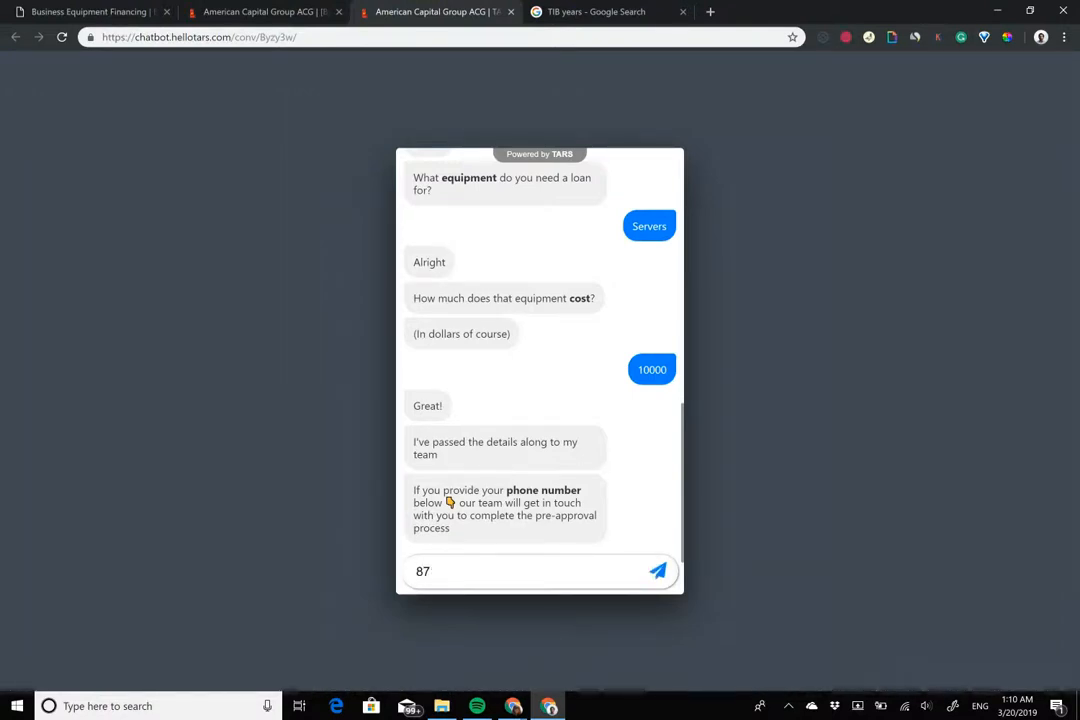
text(asjkdhakjsdnalks)
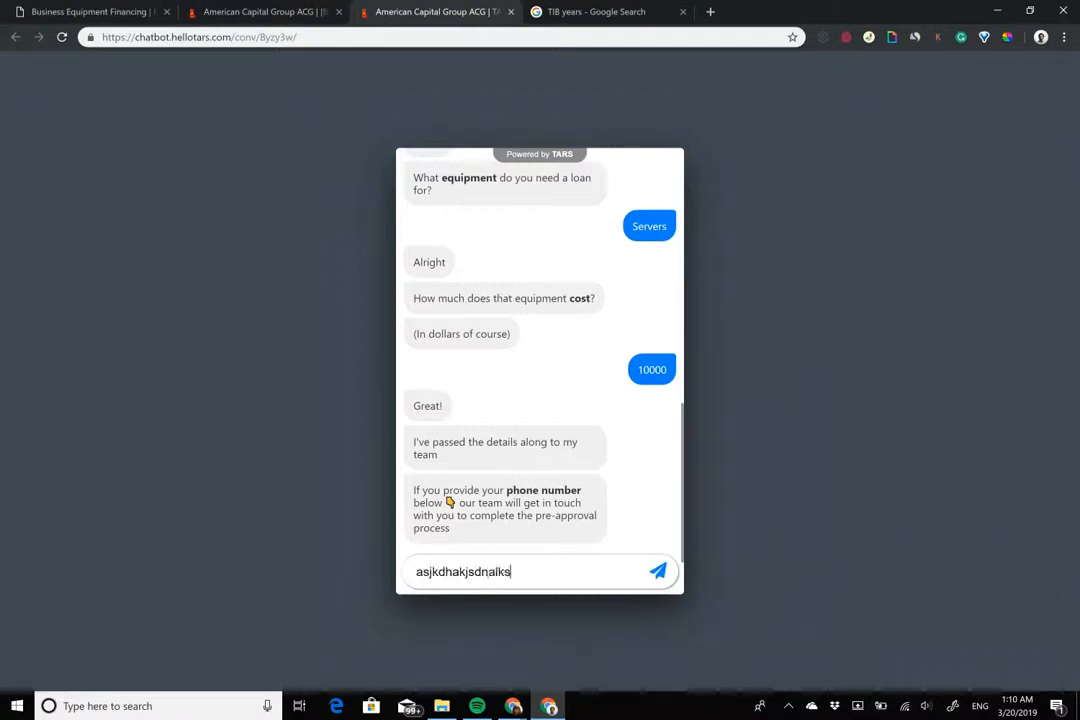
key(Return)
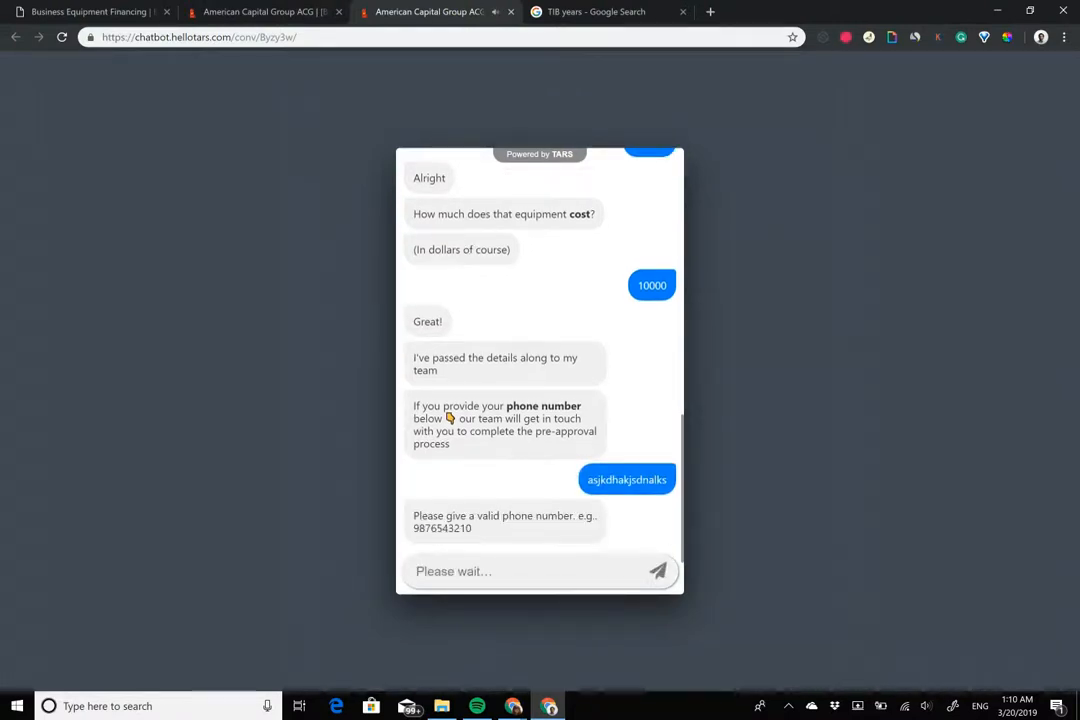
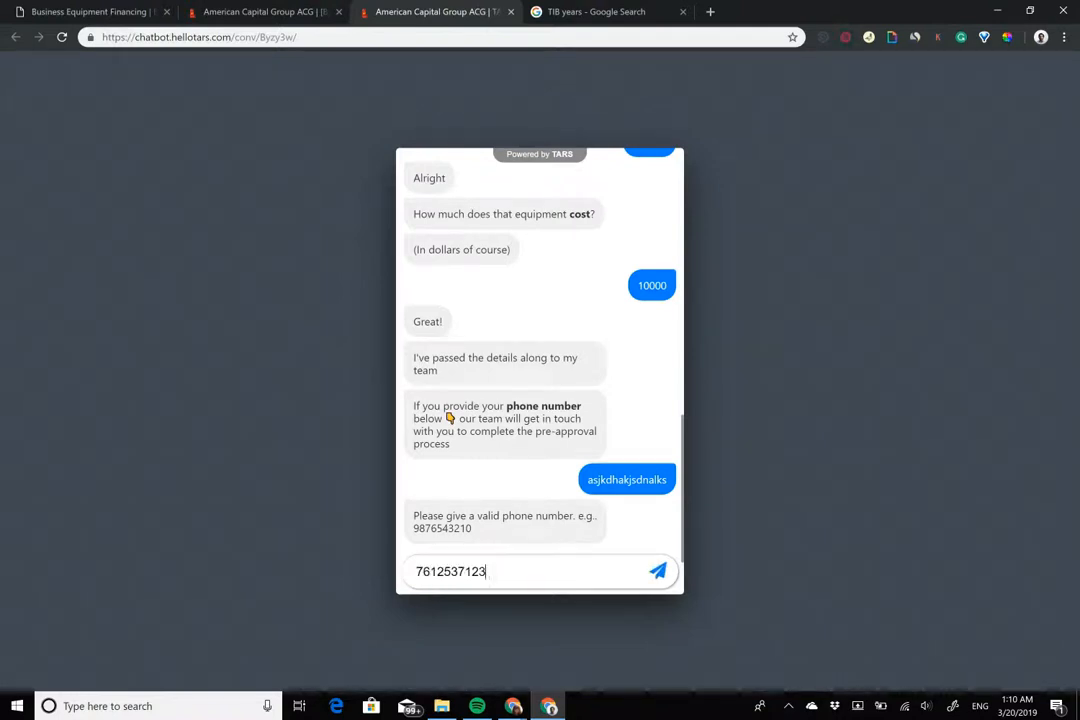
key(Return)
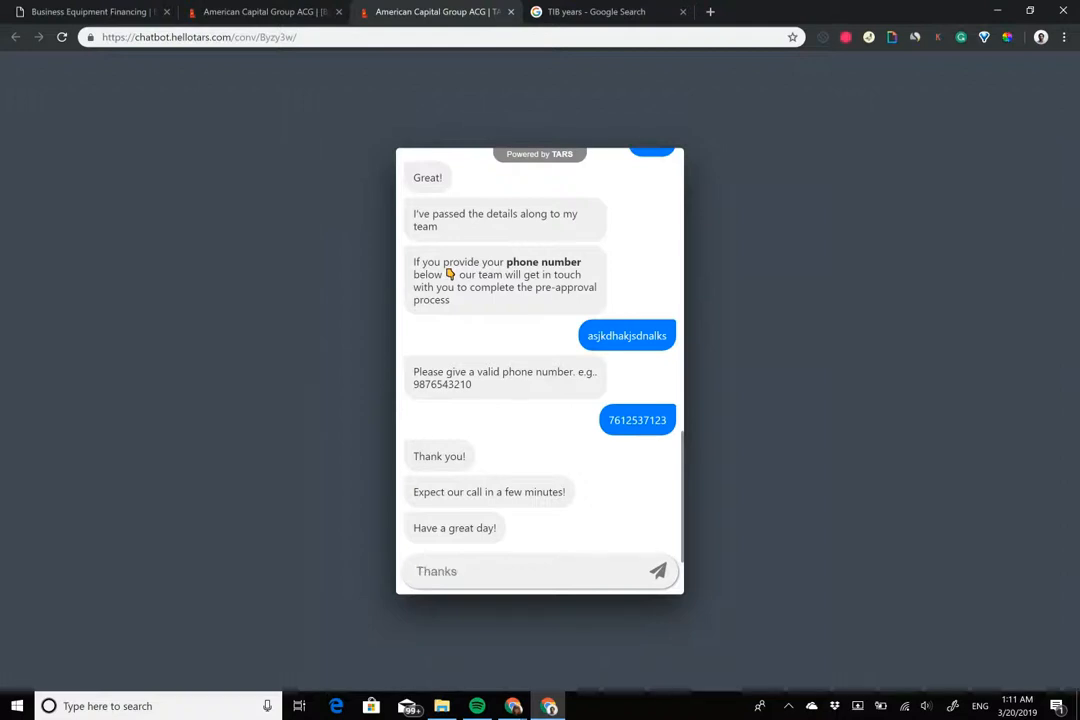
scroll(540, 356, up, 10)
scroll(540, 356, down, 10)
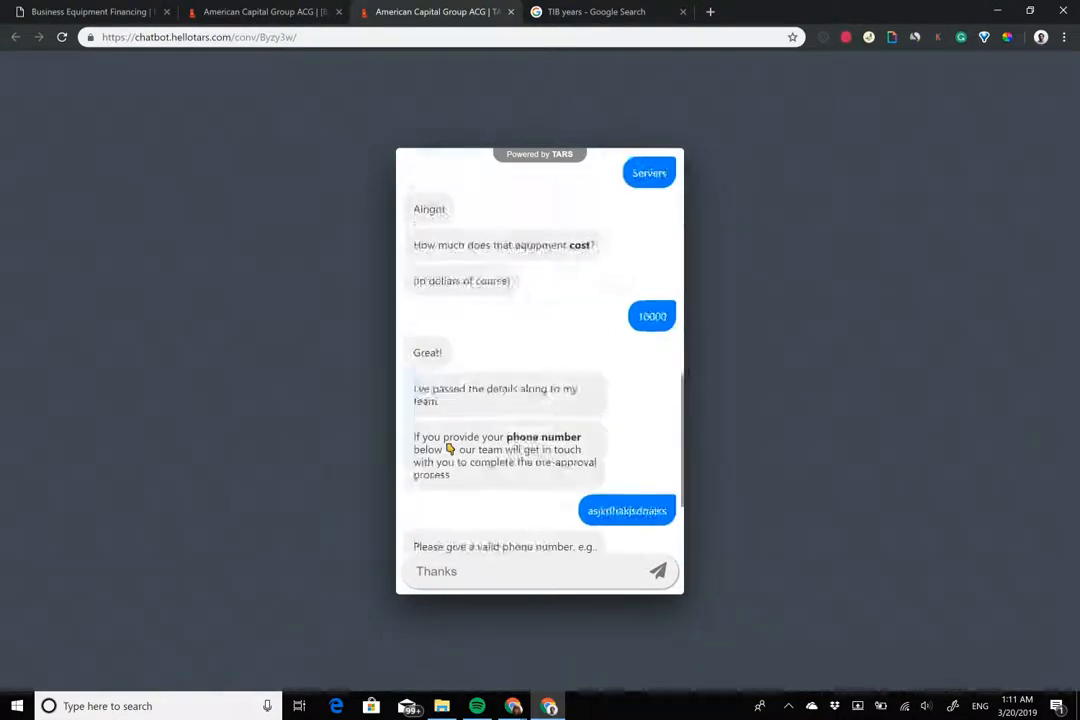
scroll(540, 356, up, 10)
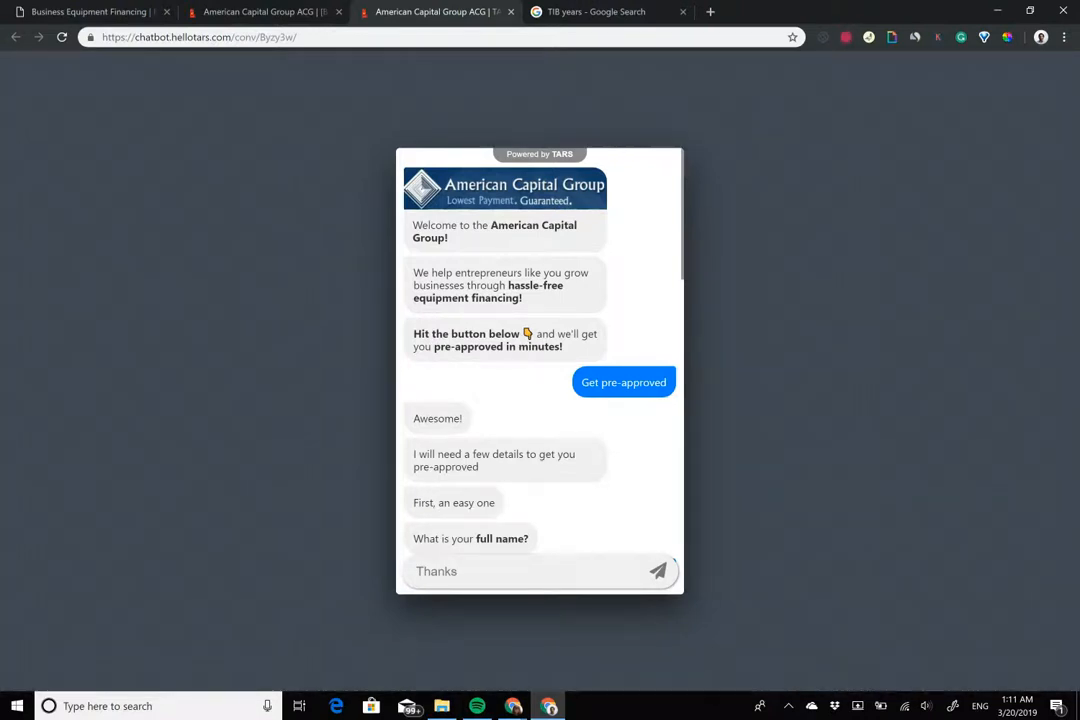
drag(417, 226, 564, 347)
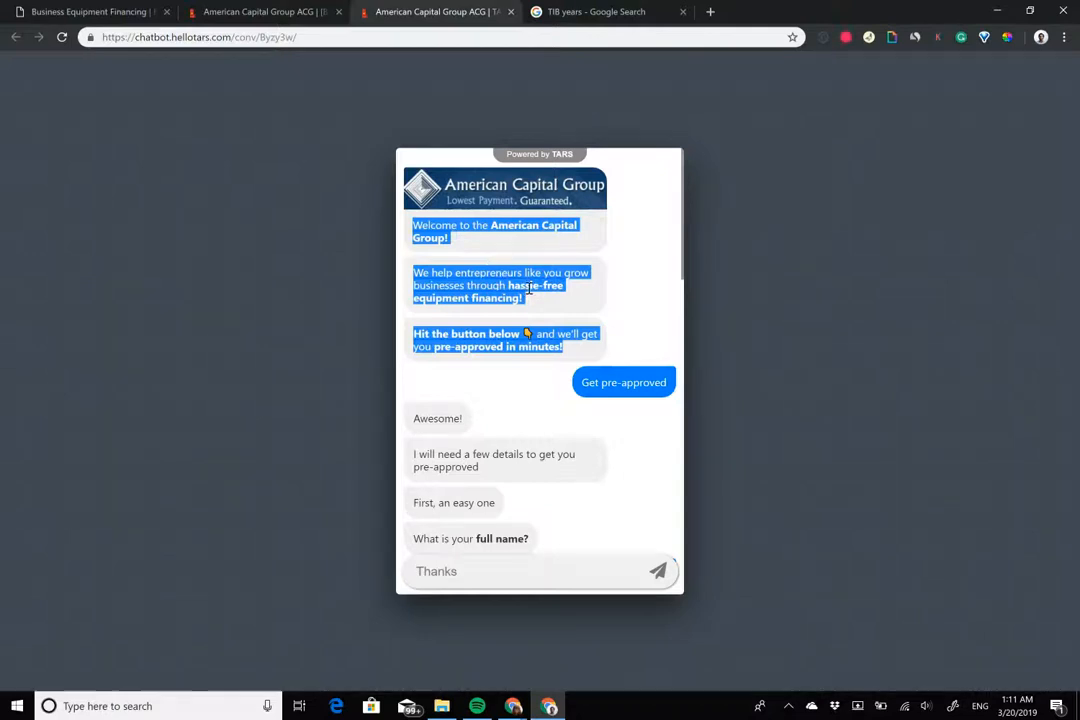
click(529, 288)
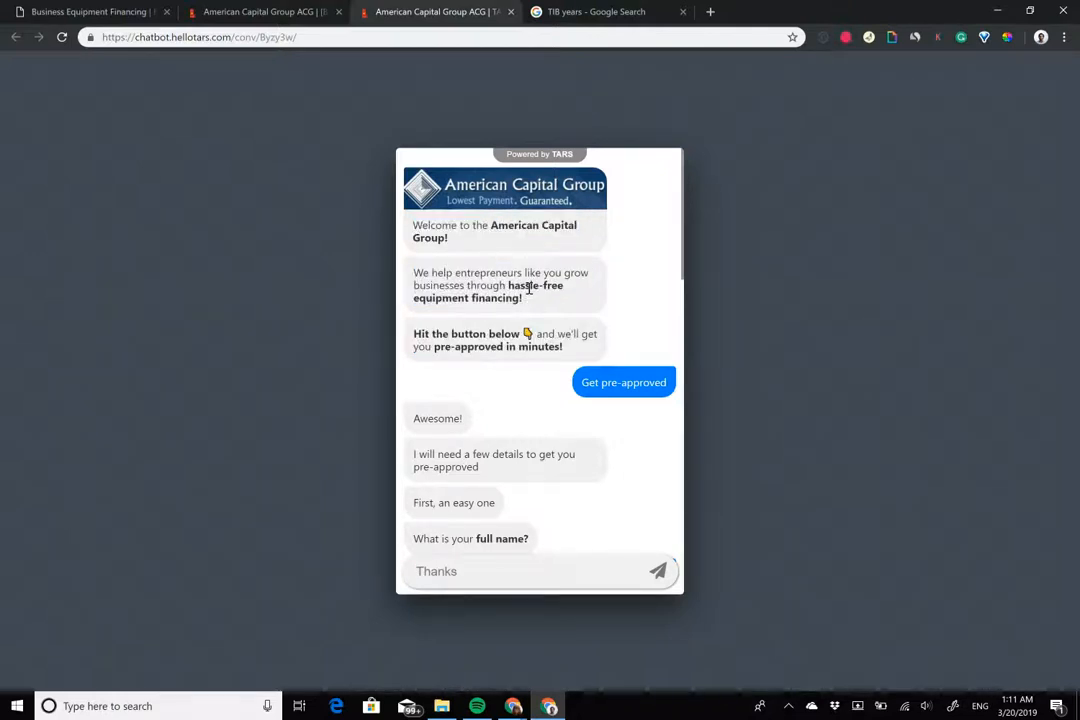
drag(443, 268, 524, 298)
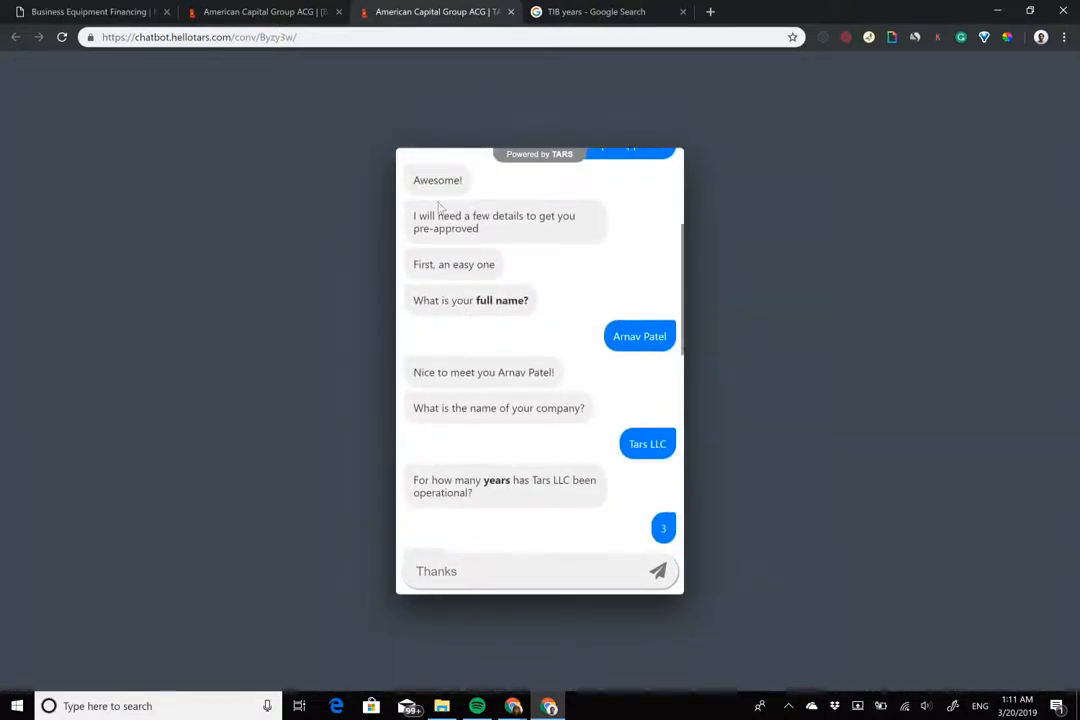
drag(416, 181, 470, 185)
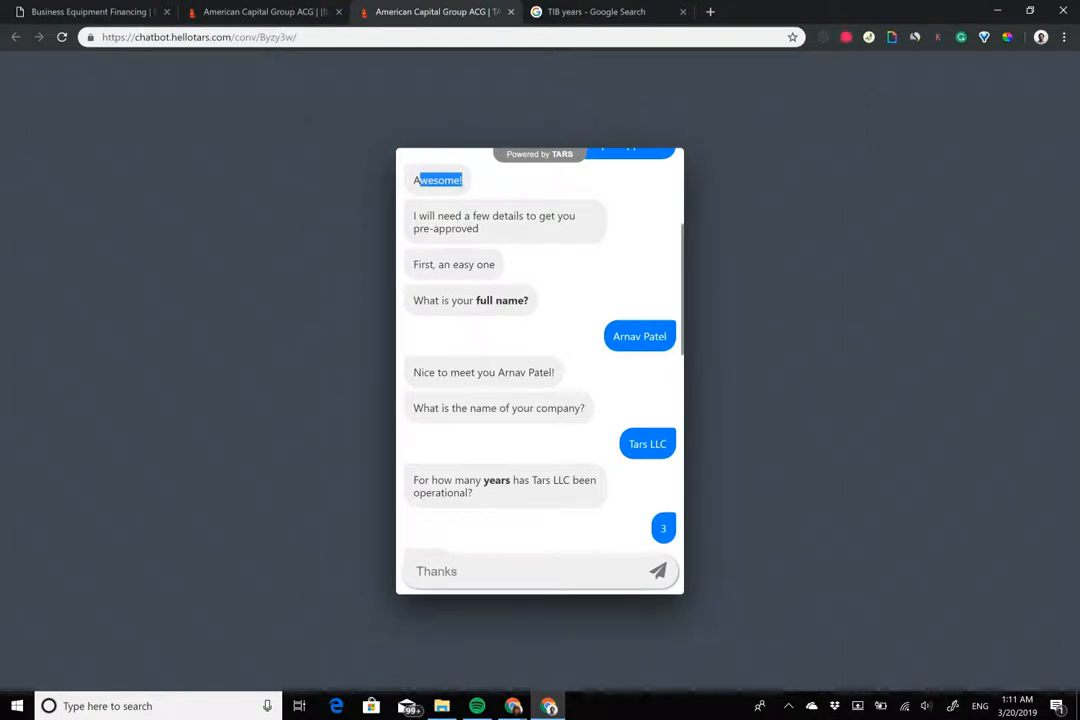
scroll(485, 190, up, 3)
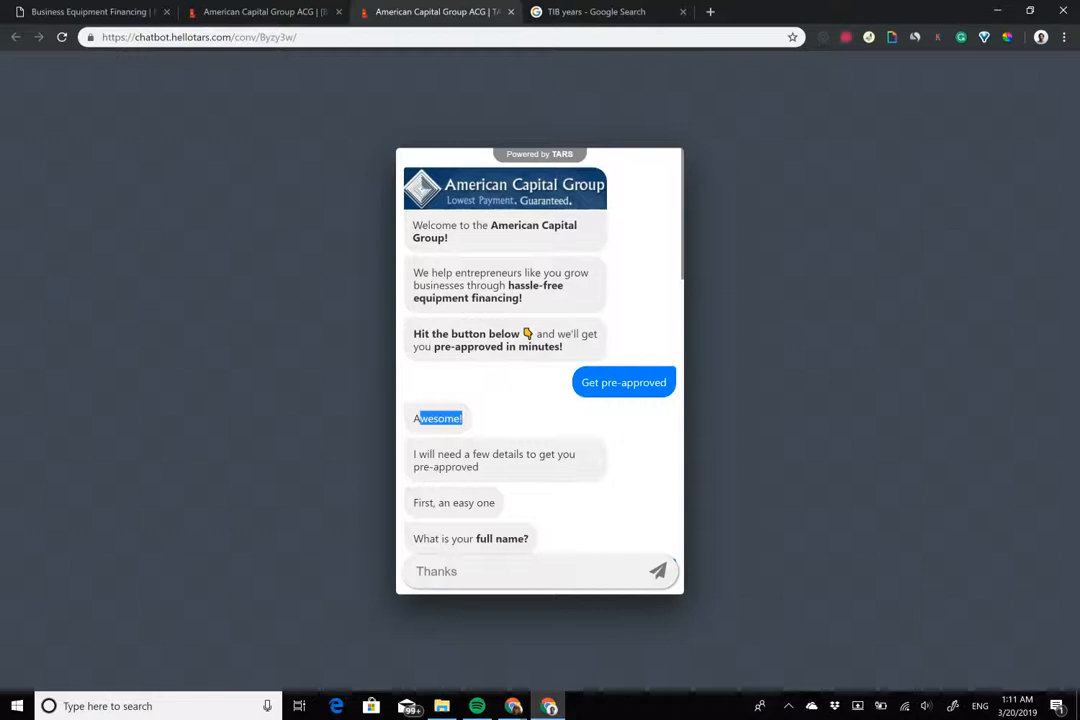
click(462, 418)
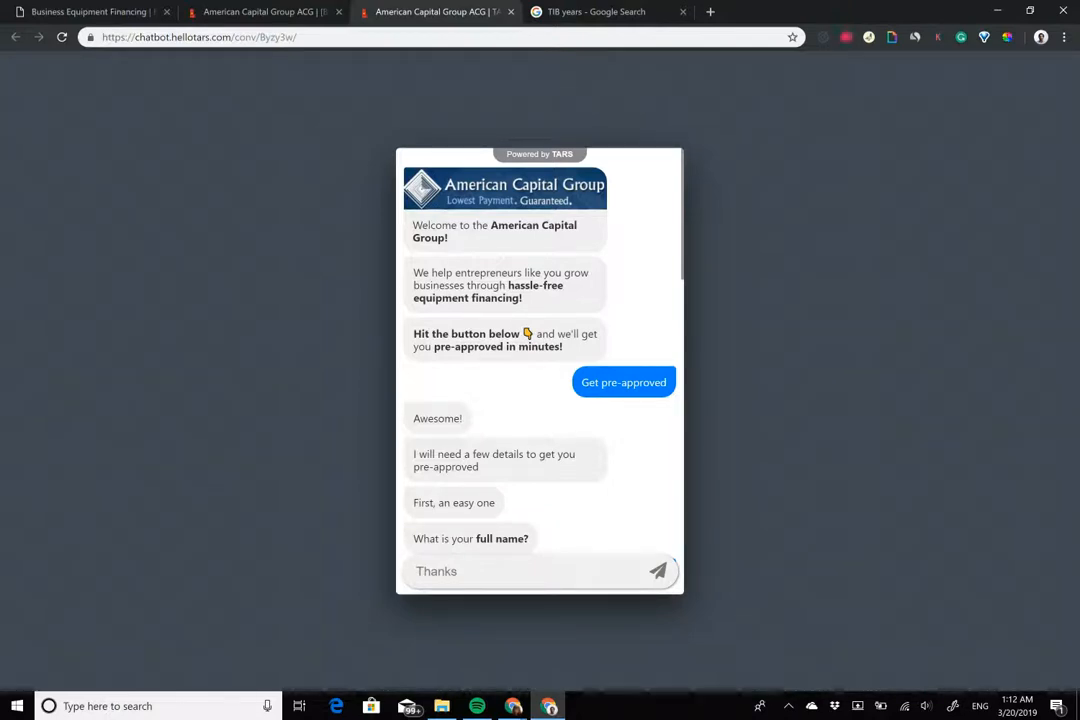
Sample the navy #17416B from the ACG site header with ColorPick and open the bot's Design page
click(260, 11)
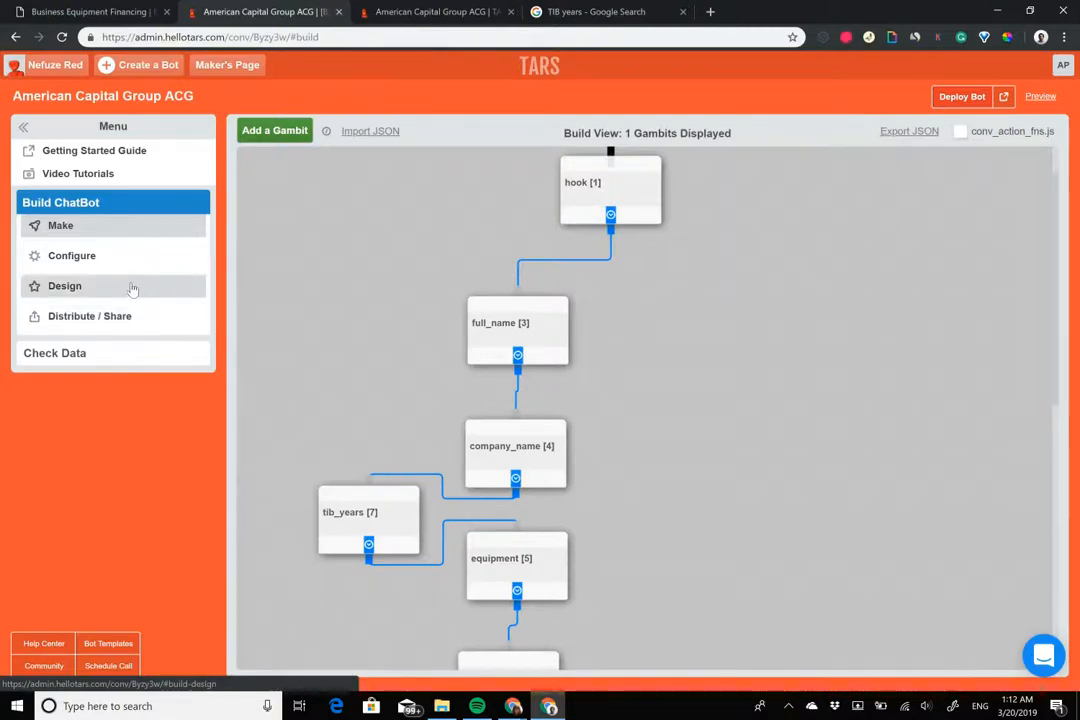
click(104, 11)
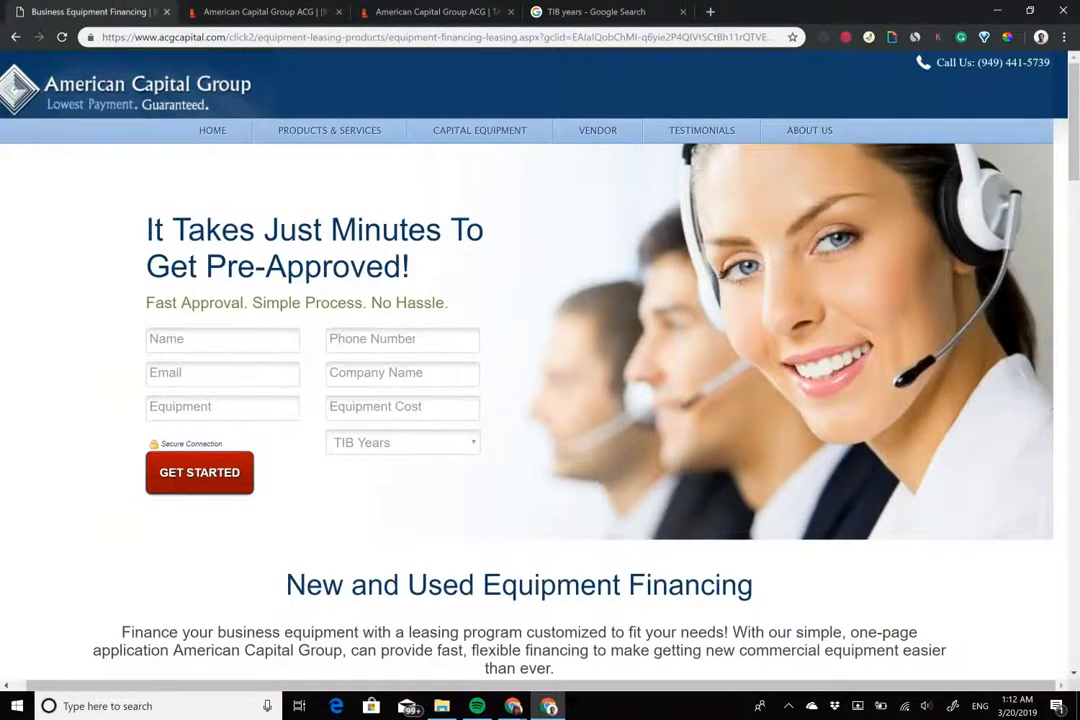
click(1007, 37)
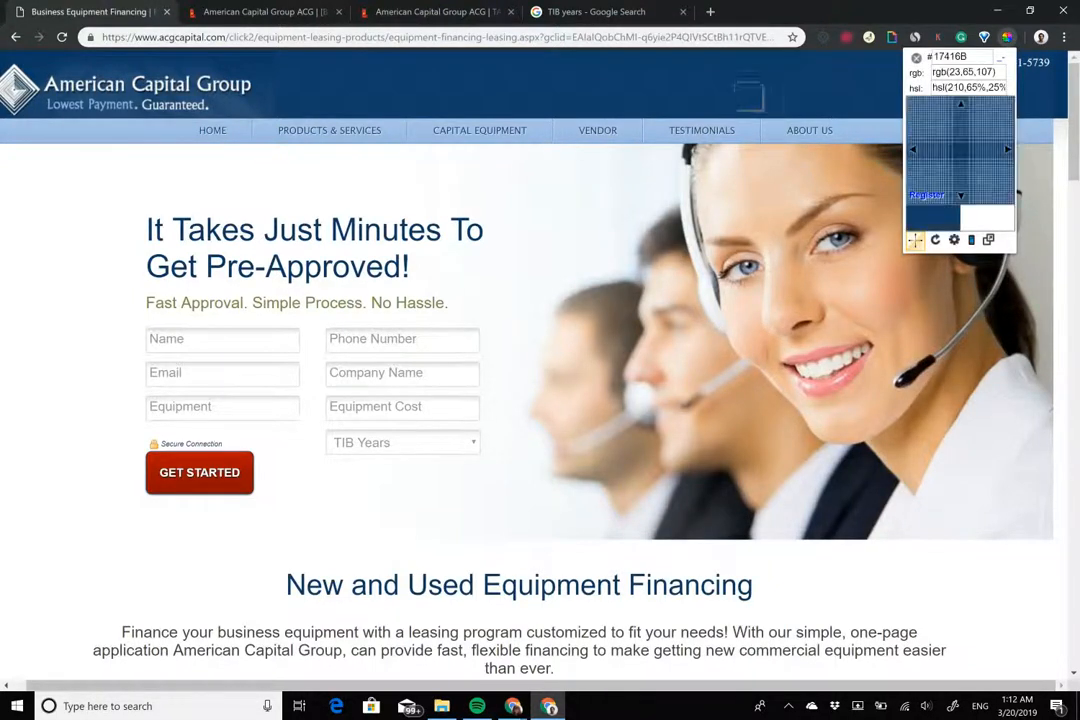
click(724, 79)
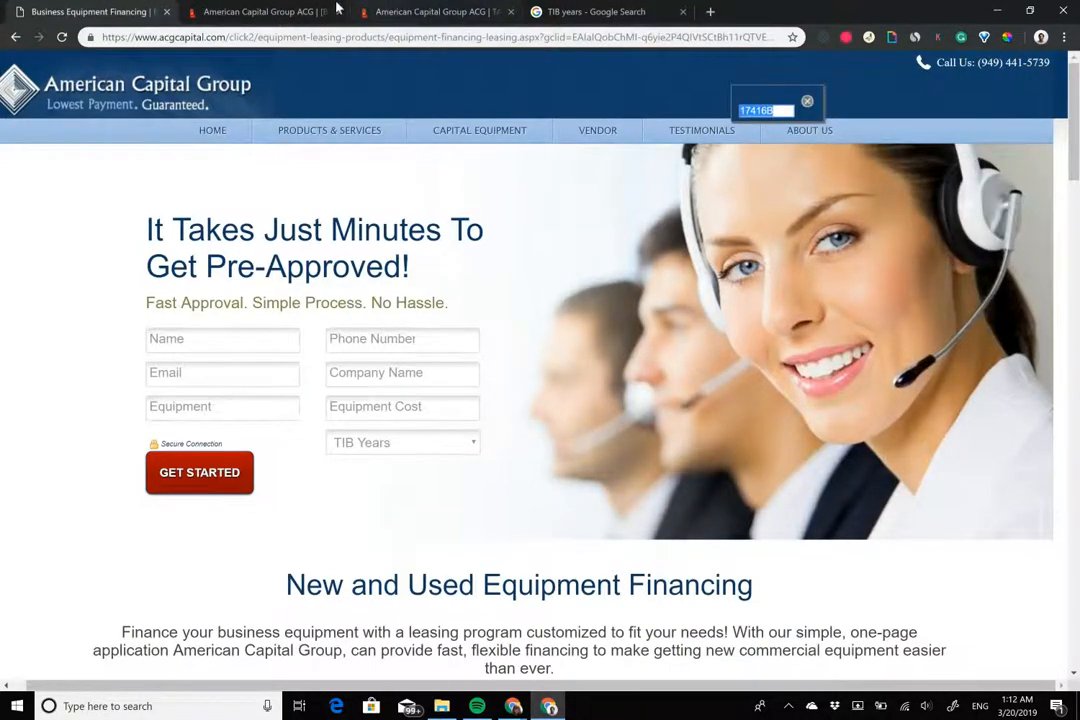
click(265, 11)
click(83, 298)
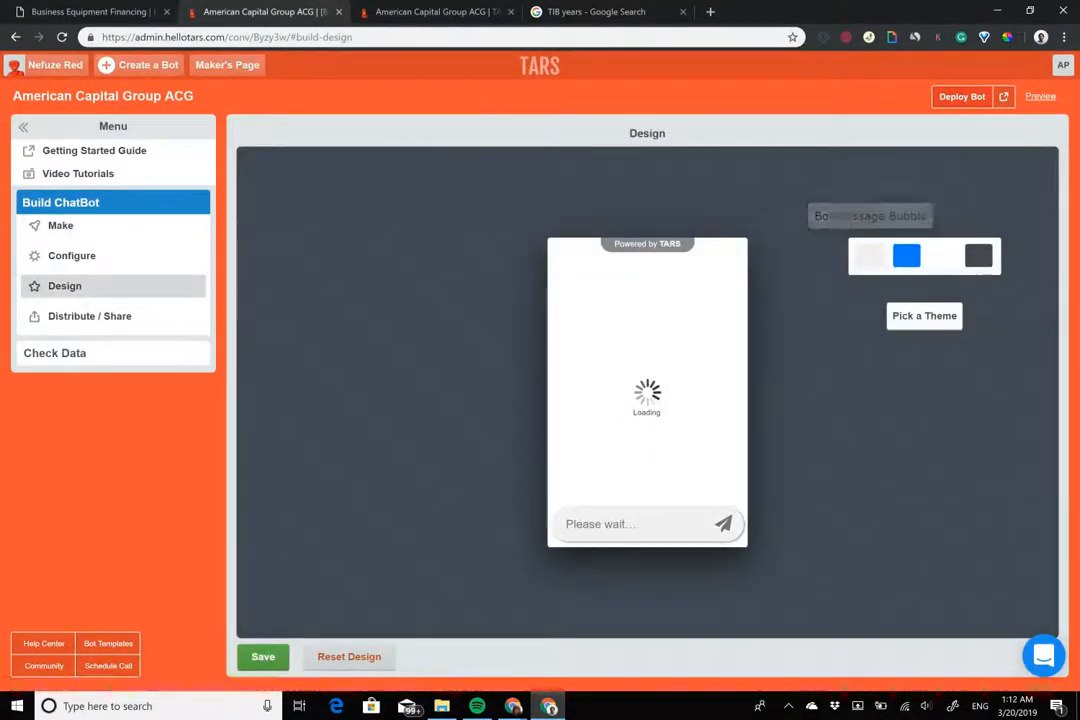
Set both the Bot Messages and User Messages colours to navy #17416b
click(870, 256)
right_click(945, 430)
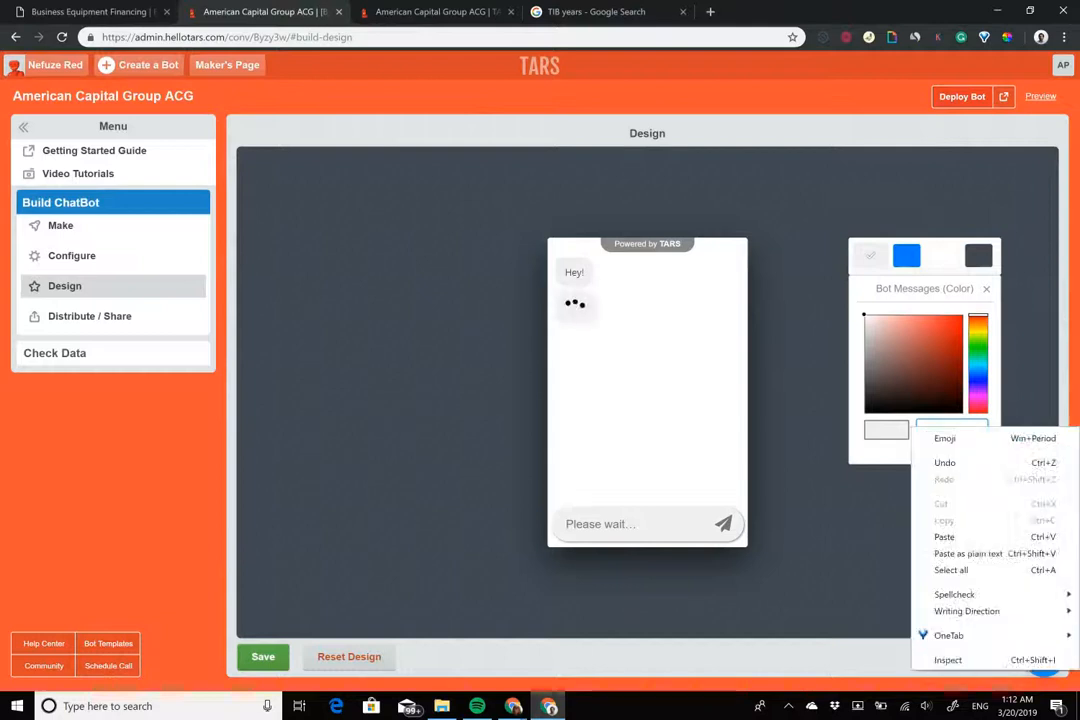
drag(956, 428, 949, 430)
key(ctrl+a)
text(#17416b)
click(906, 256)
key(ctrl+a)
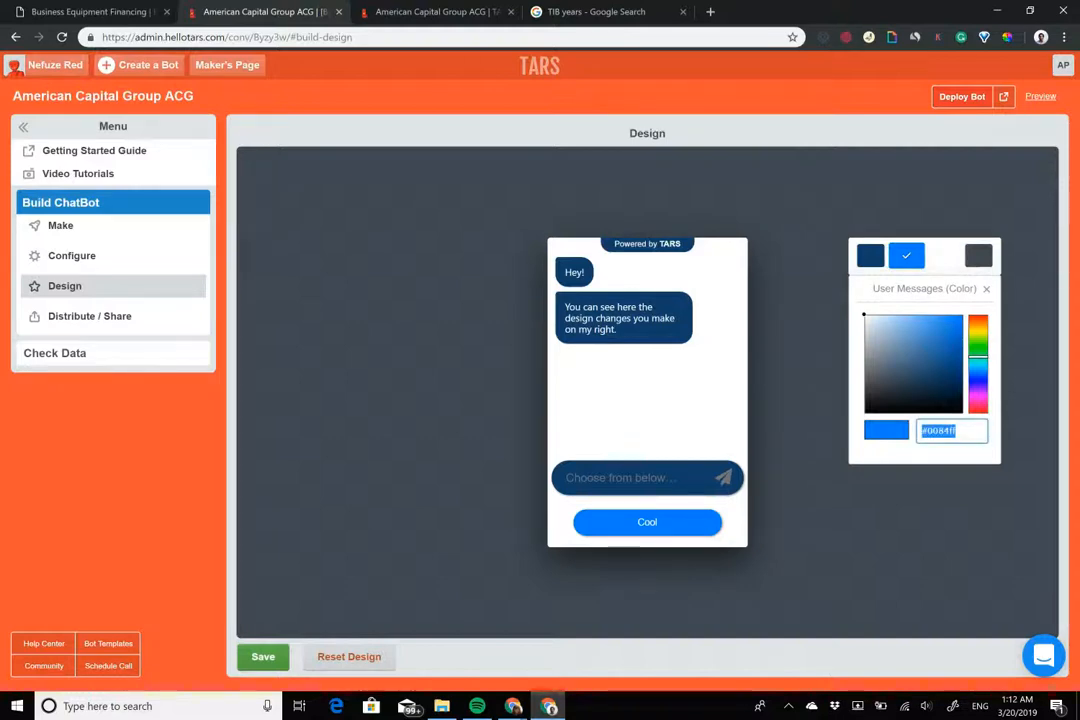
text(#17416b)
Check the light-blue nav bar colour on the website, then re-copy navy #17416B
click(117, 9)
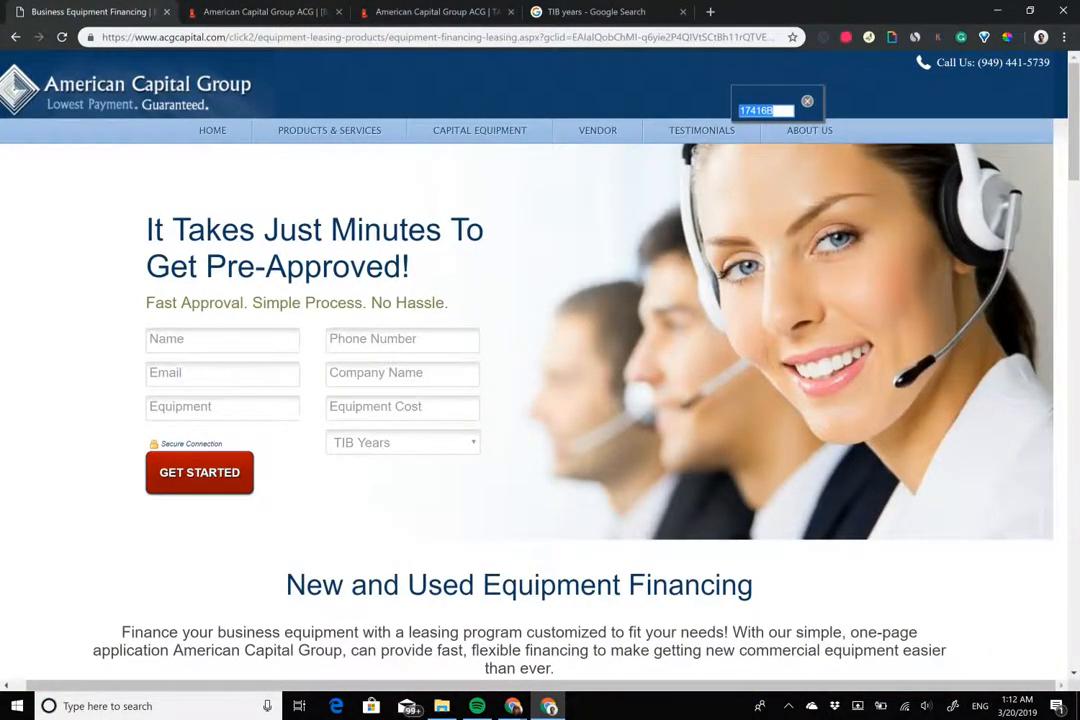
click(807, 101)
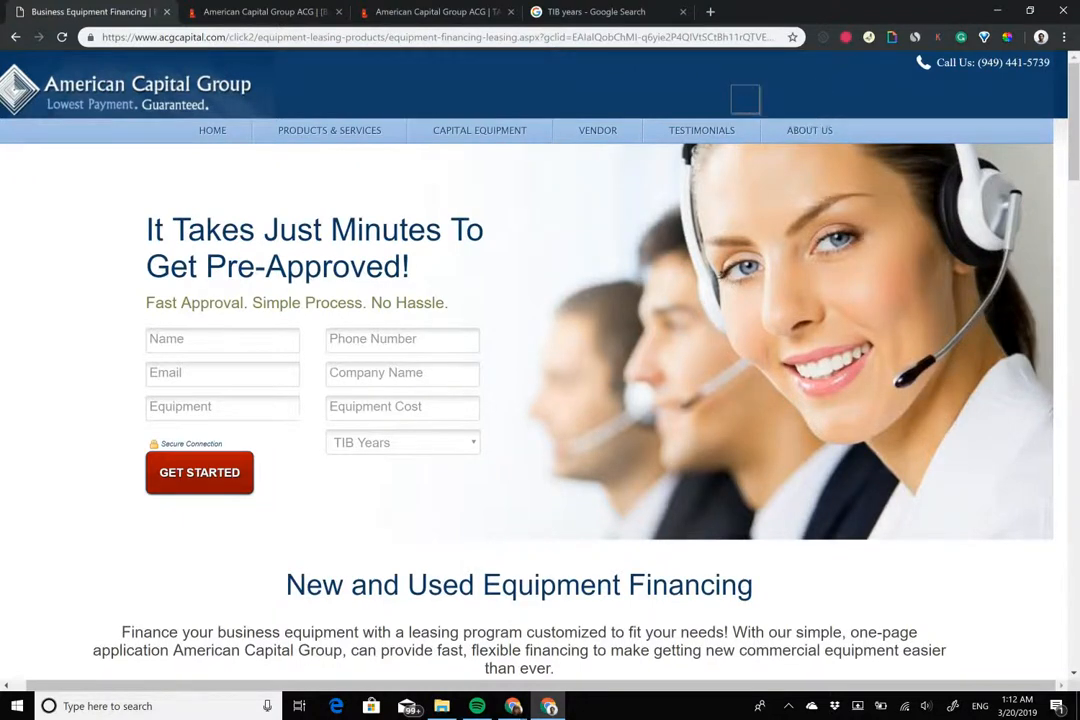
click(930, 130)
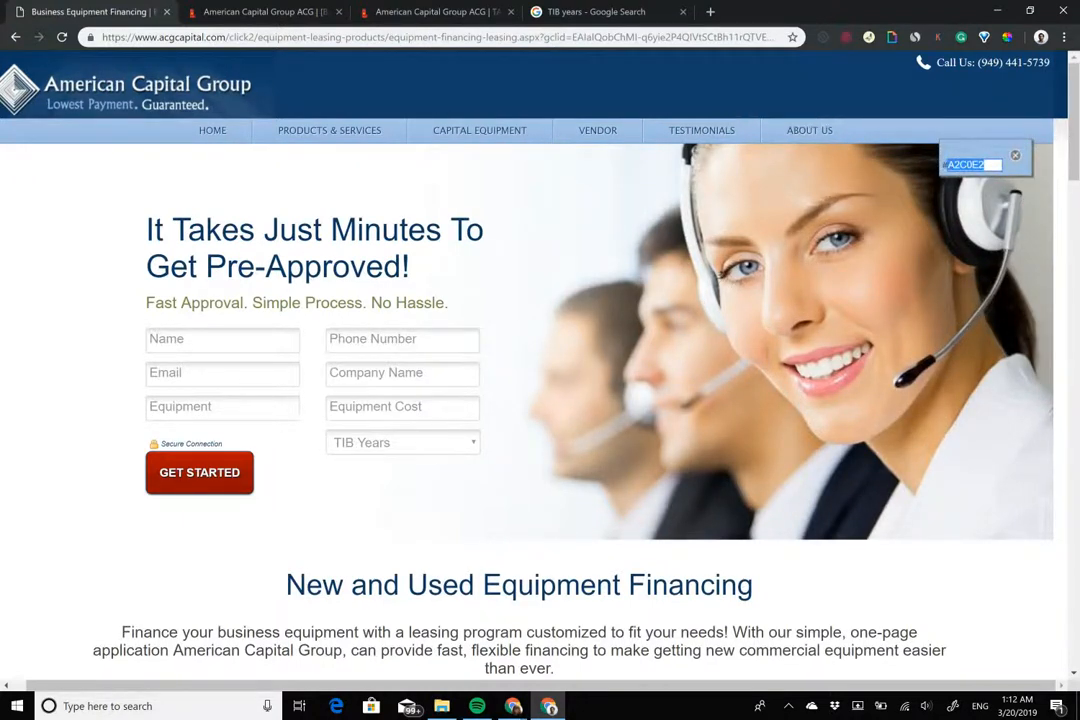
click(930, 130)
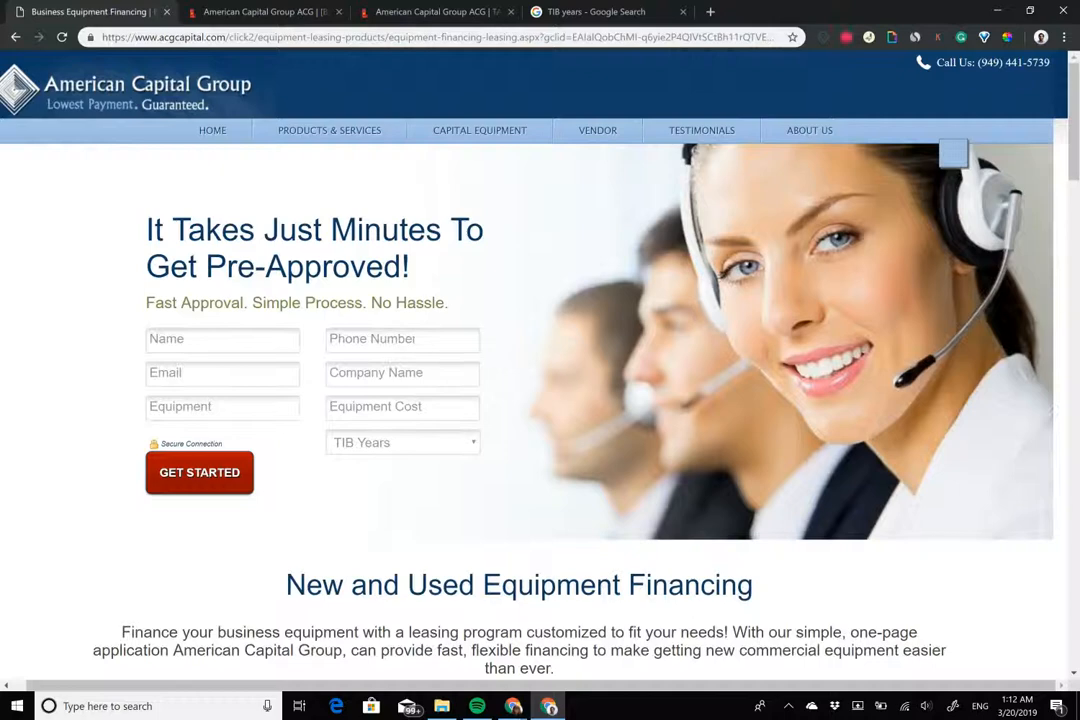
click(930, 130)
click(930, 130)
click(716, 60)
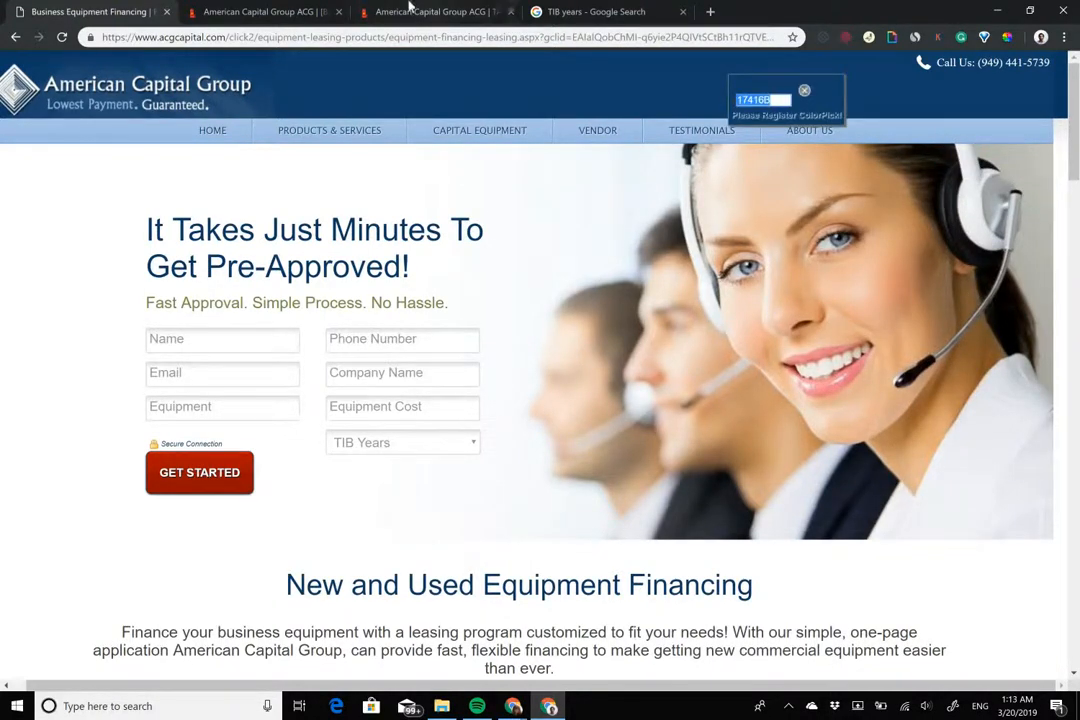
click(258, 11)
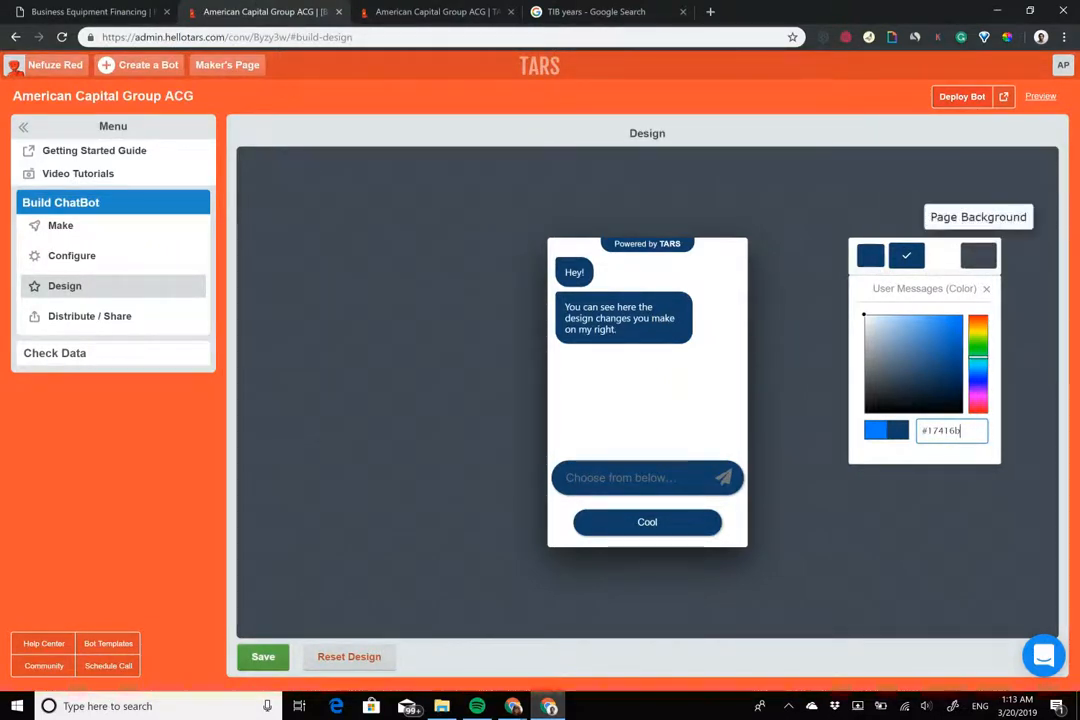
Make the page background solid navy #17416b, save the design and deploy the bot
click(978, 255)
click(890, 325)
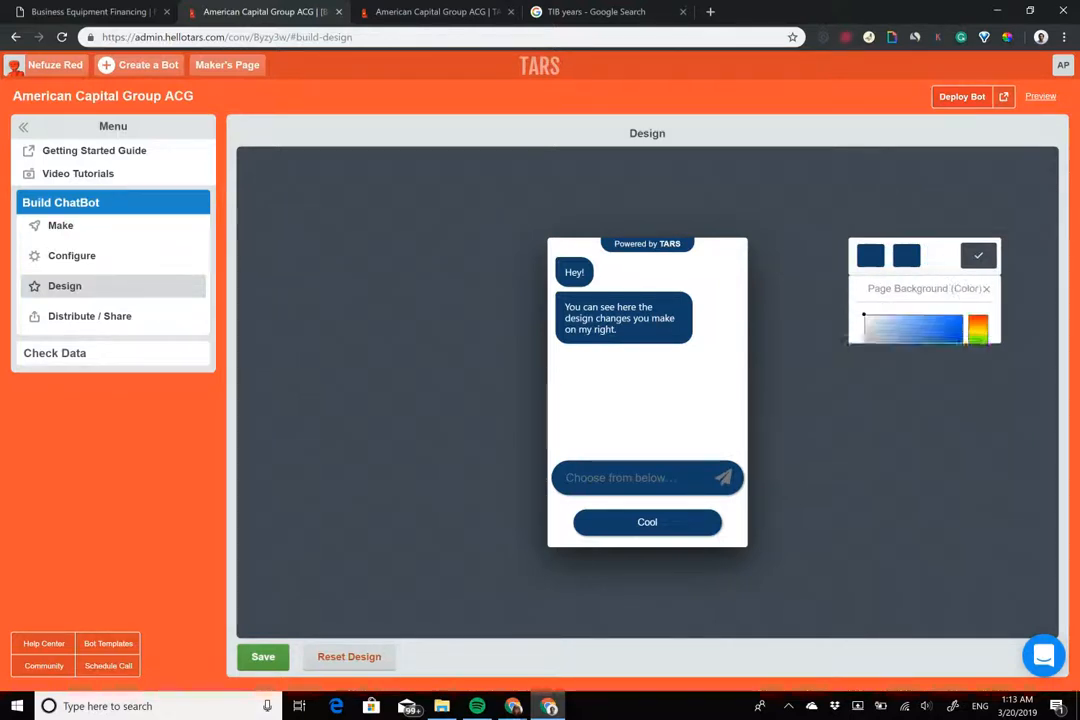
triple_click(934, 431)
text(#17416b)
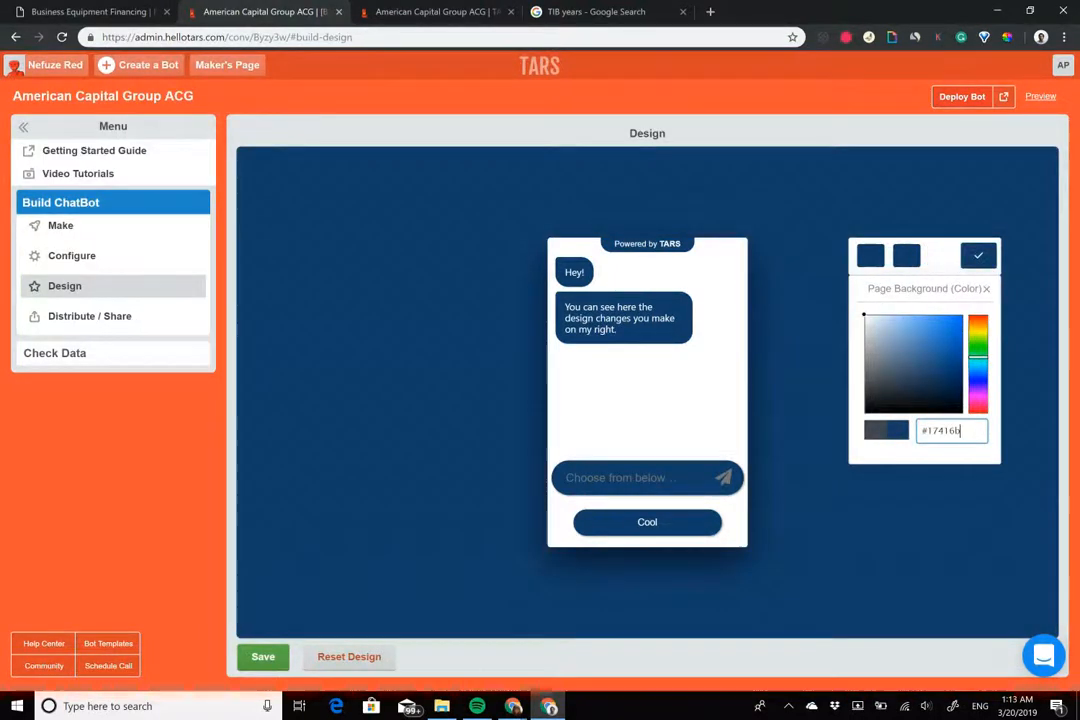
click(263, 657)
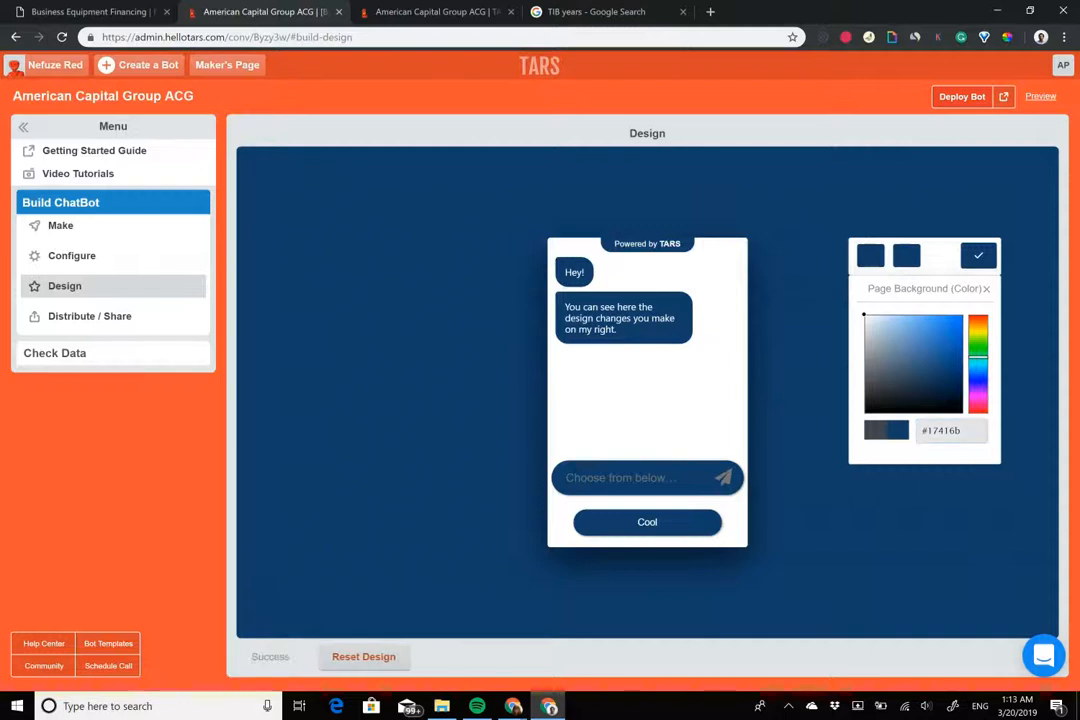
click(962, 97)
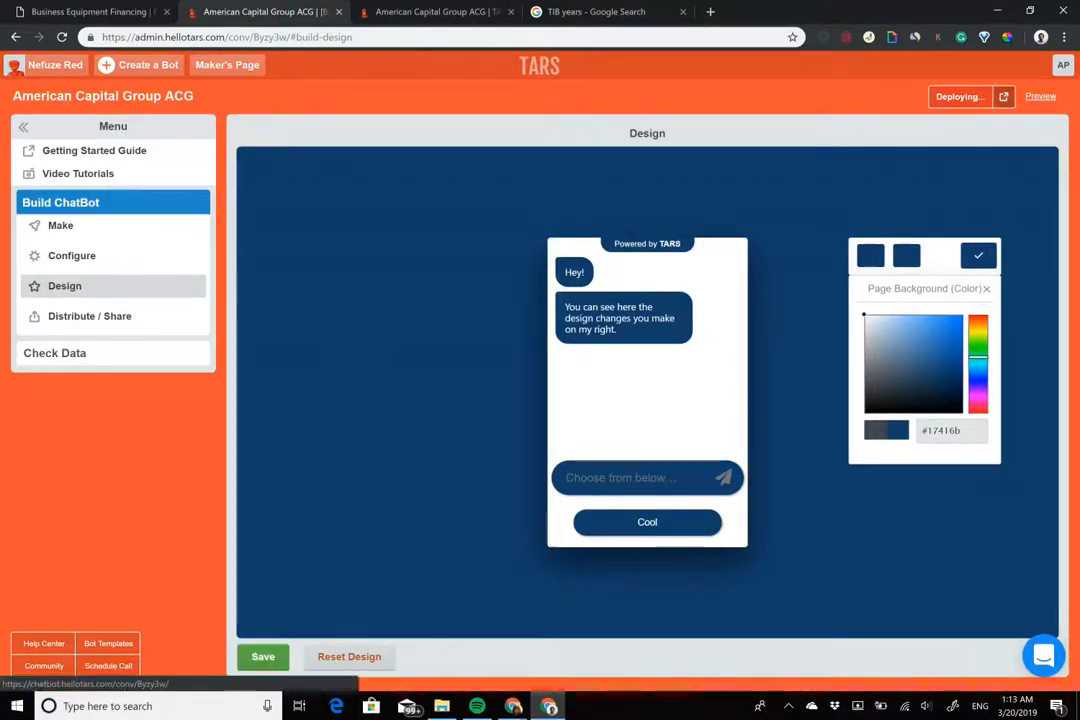
Open the live navy chatbot, start Get pre-approved, and move its tab into a separate window
click(1040, 97)
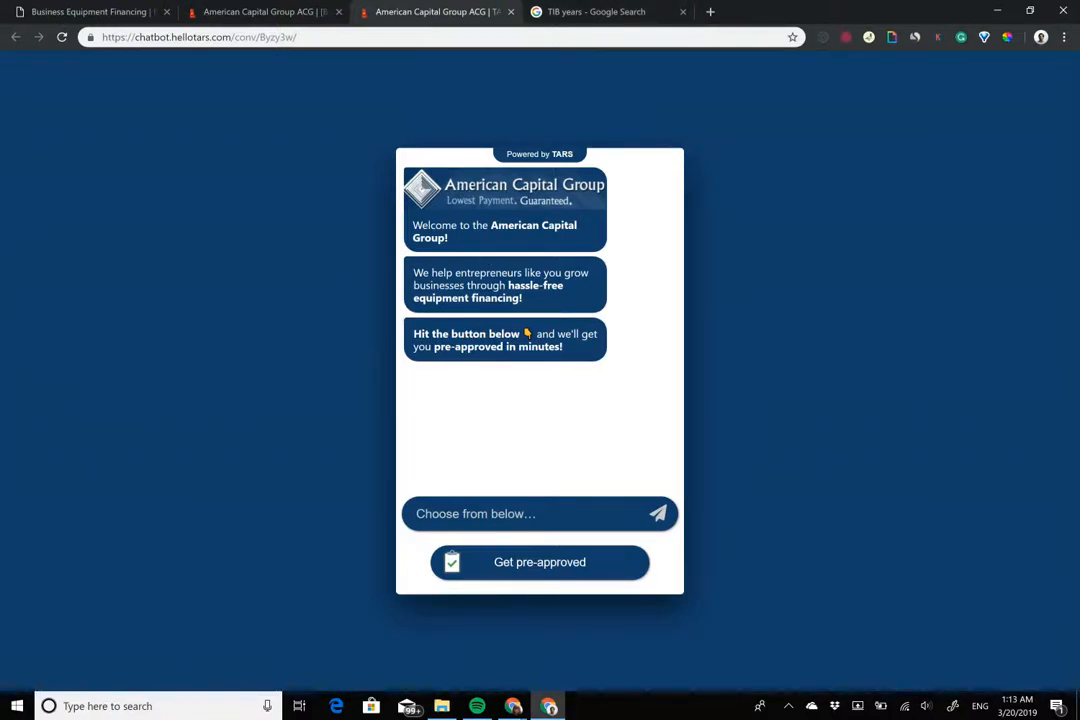
click(540, 562)
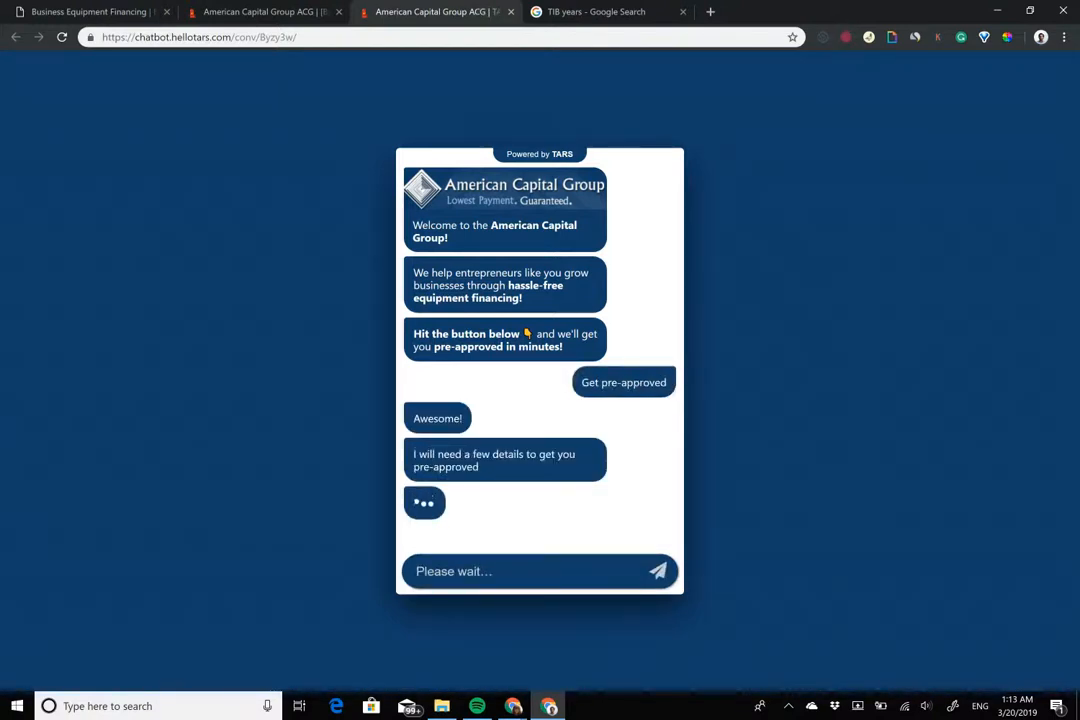
drag(459, 174, 597, 334)
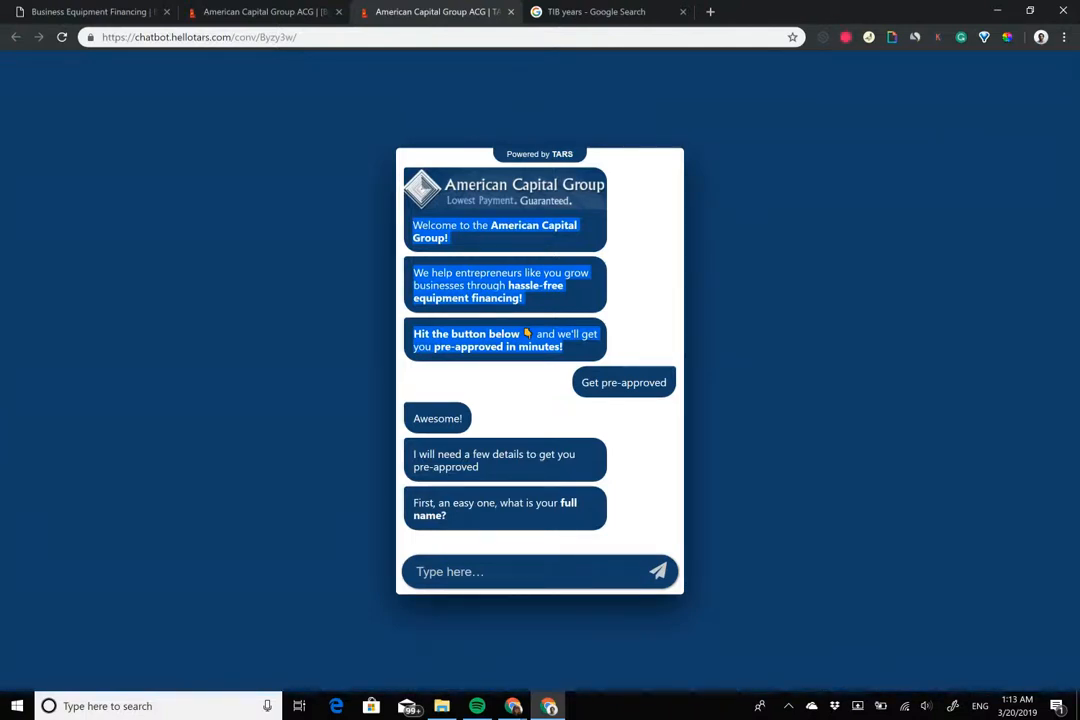
click(535, 344)
drag(416, 7, 475, 140)
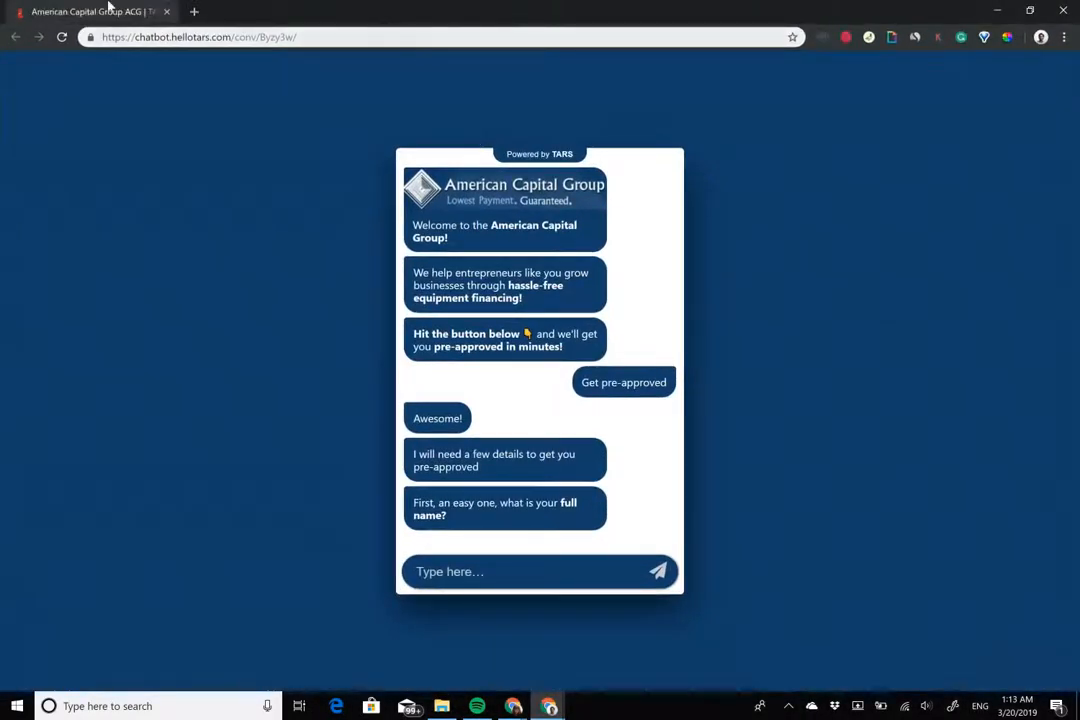
key(alt+Tab)
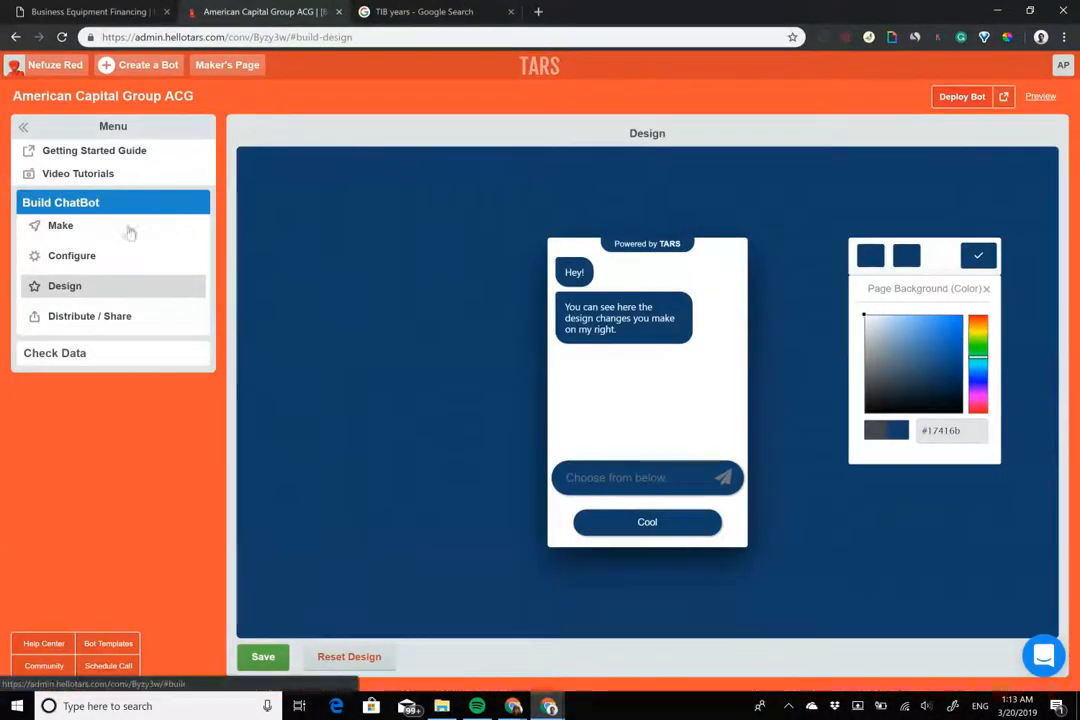
Set the chatbot subdomain to americancapitalgroup in Configure and save
click(120, 256)
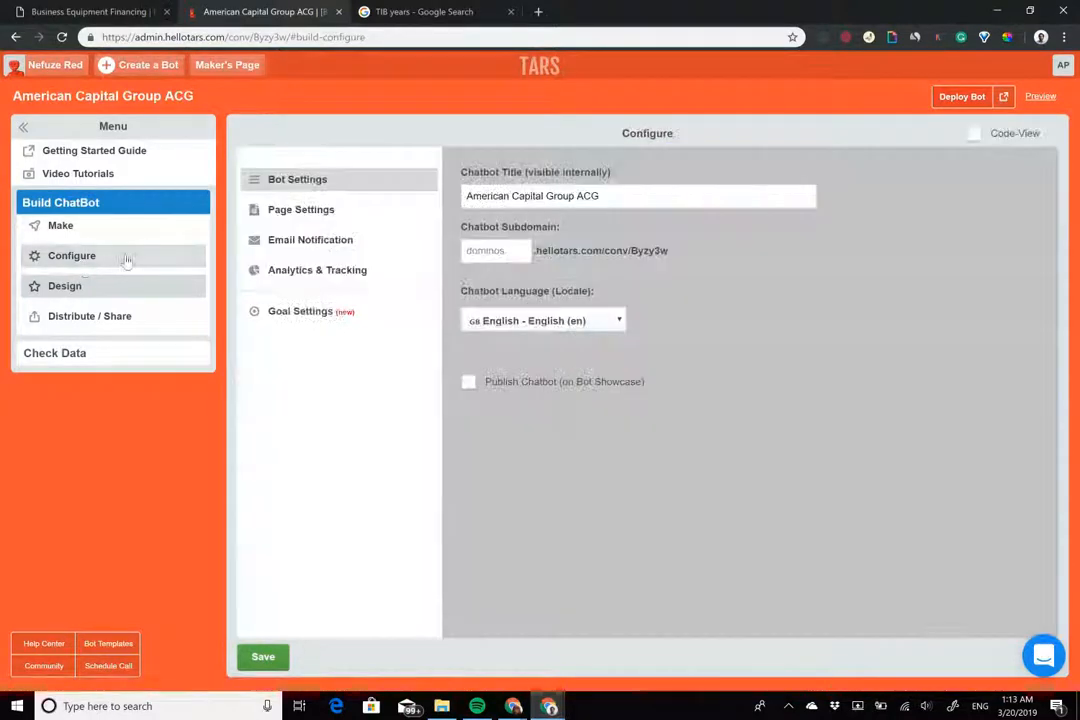
click(509, 253)
text(americancapitalgroup)
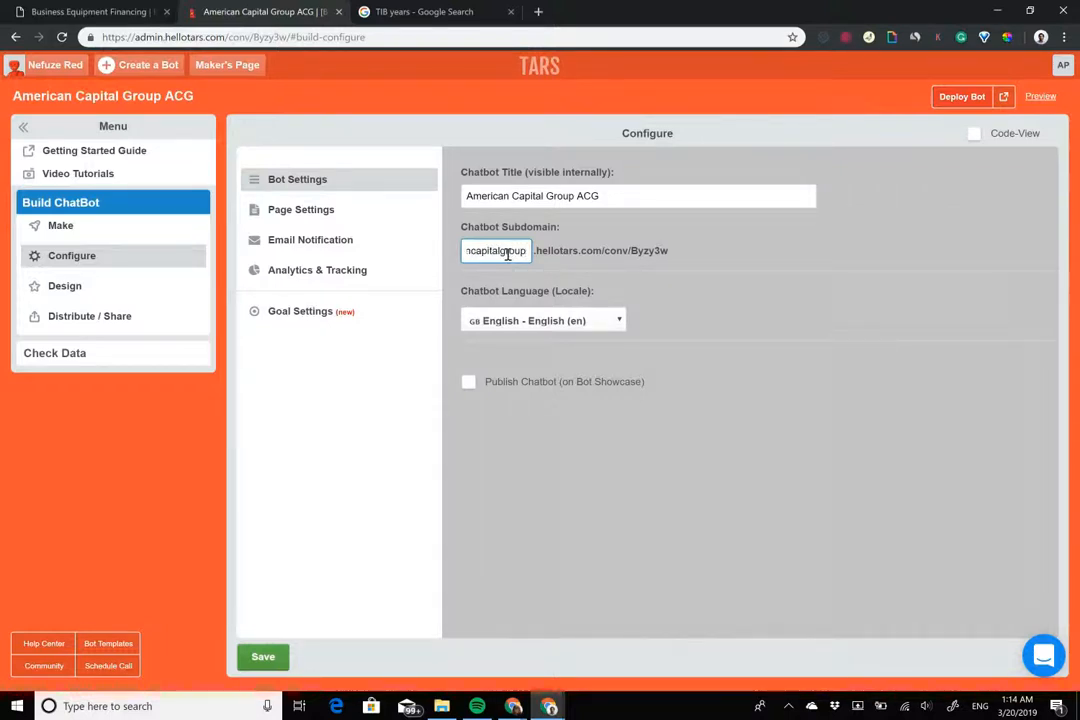
click(263, 657)
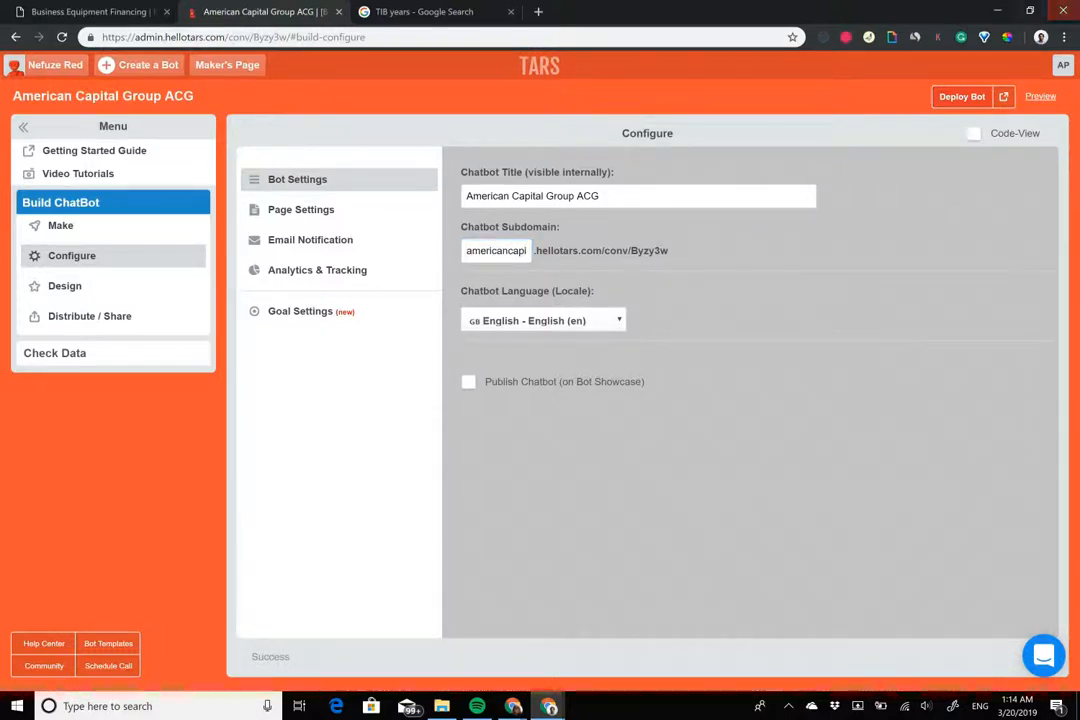
Reload the live bot on americancapitalgroup.hellotars.com and snap it beside the builder window
click(1004, 97)
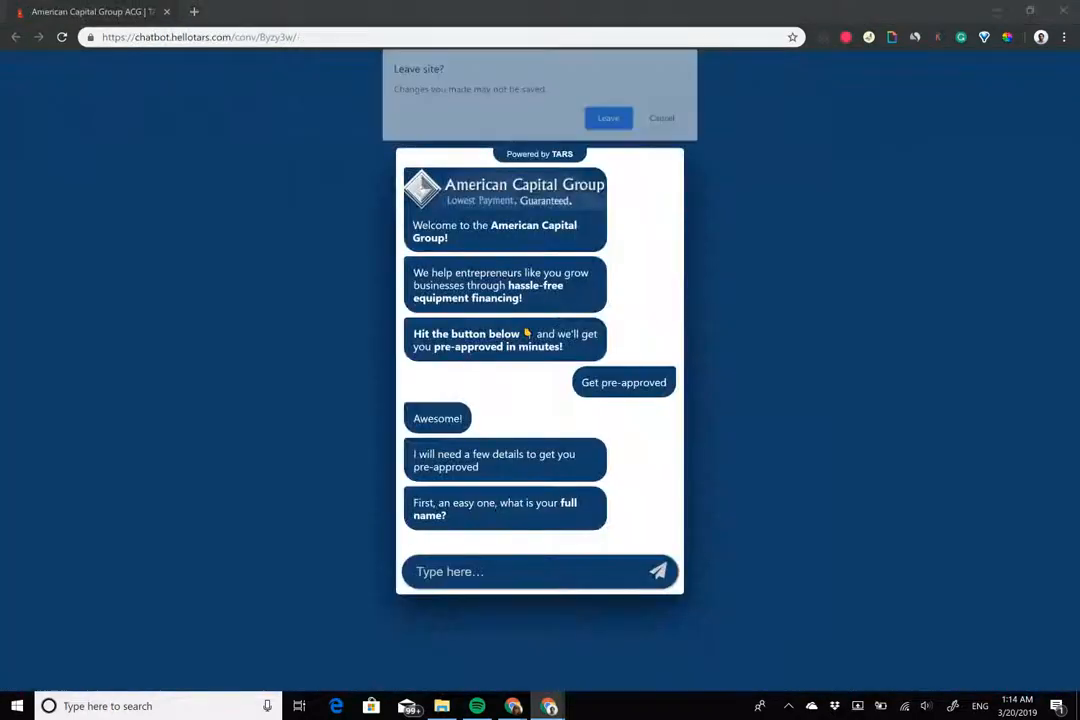
click(610, 117)
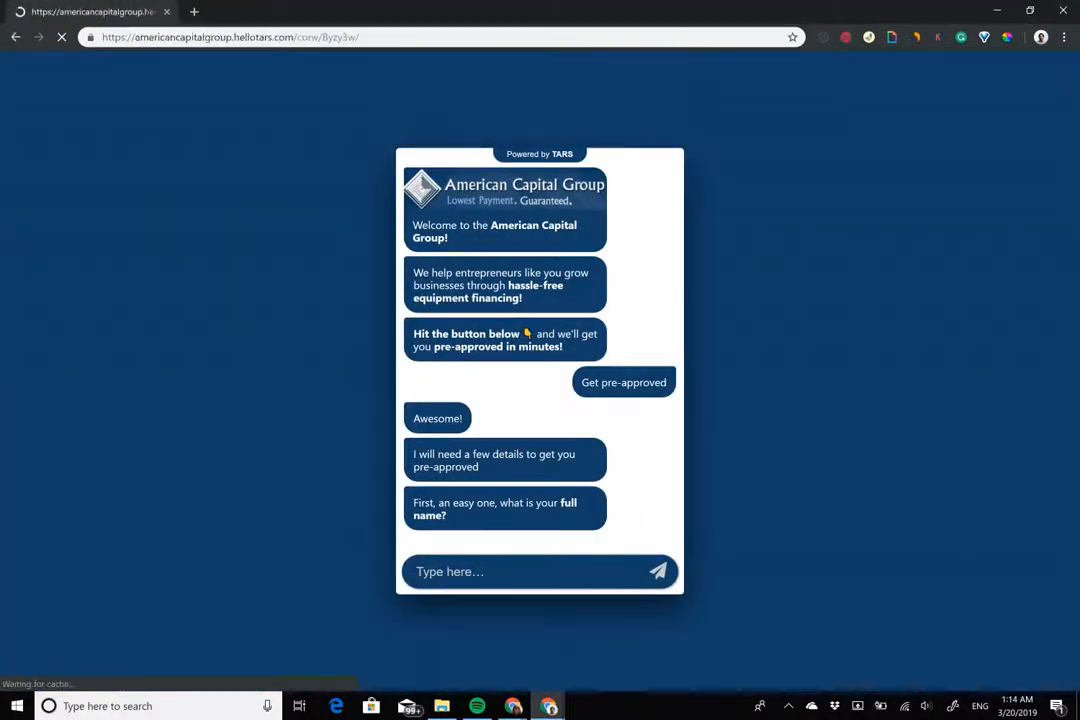
drag(135, 37, 232, 40)
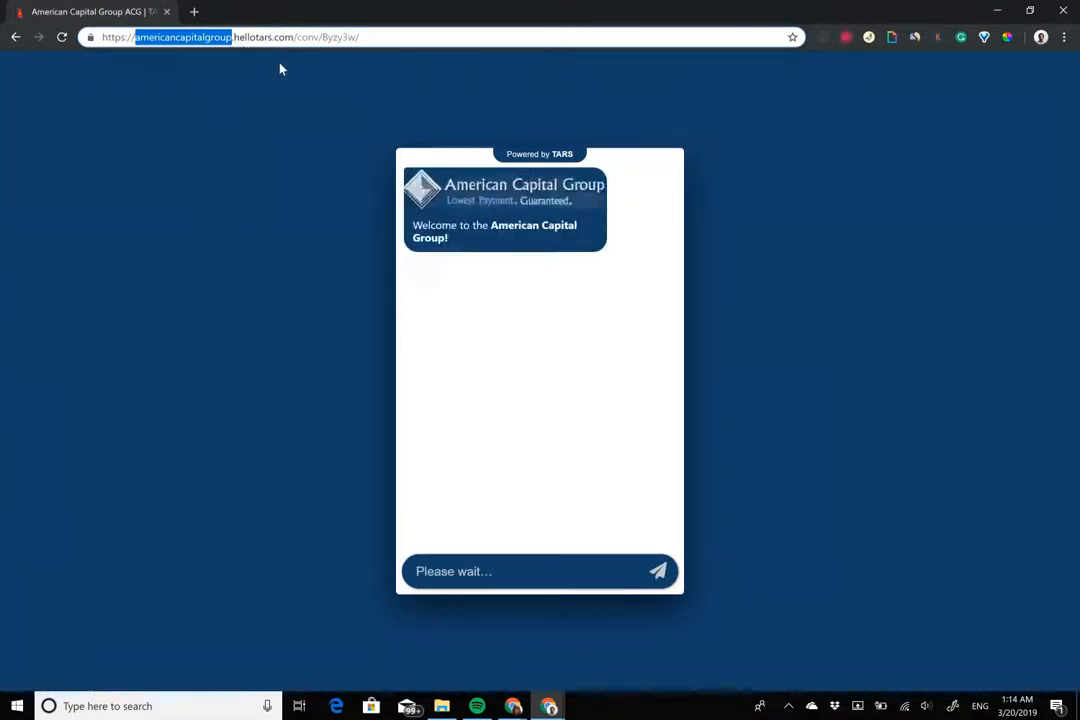
click(308, 36)
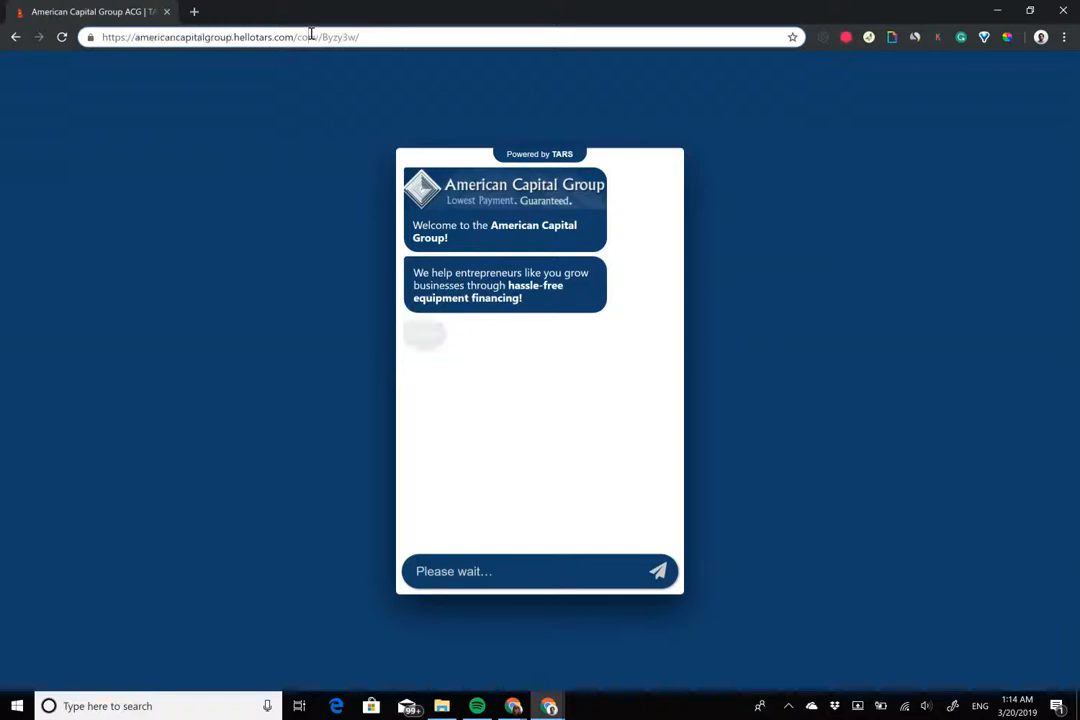
drag(359, 8, 1078, 140)
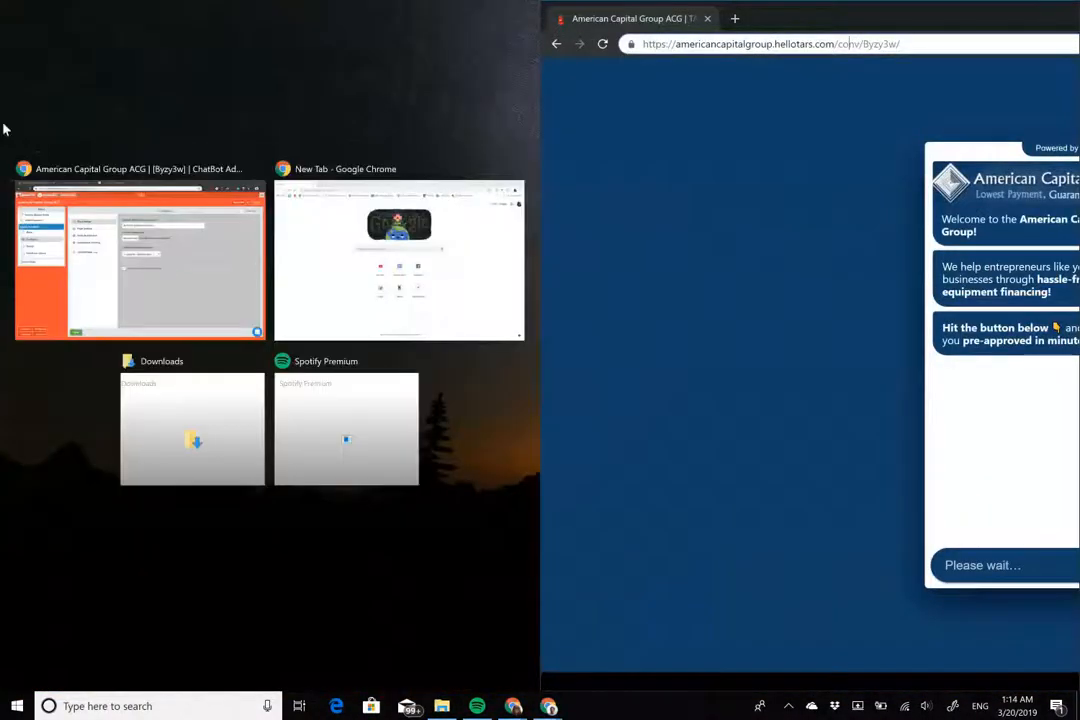
click(137, 217)
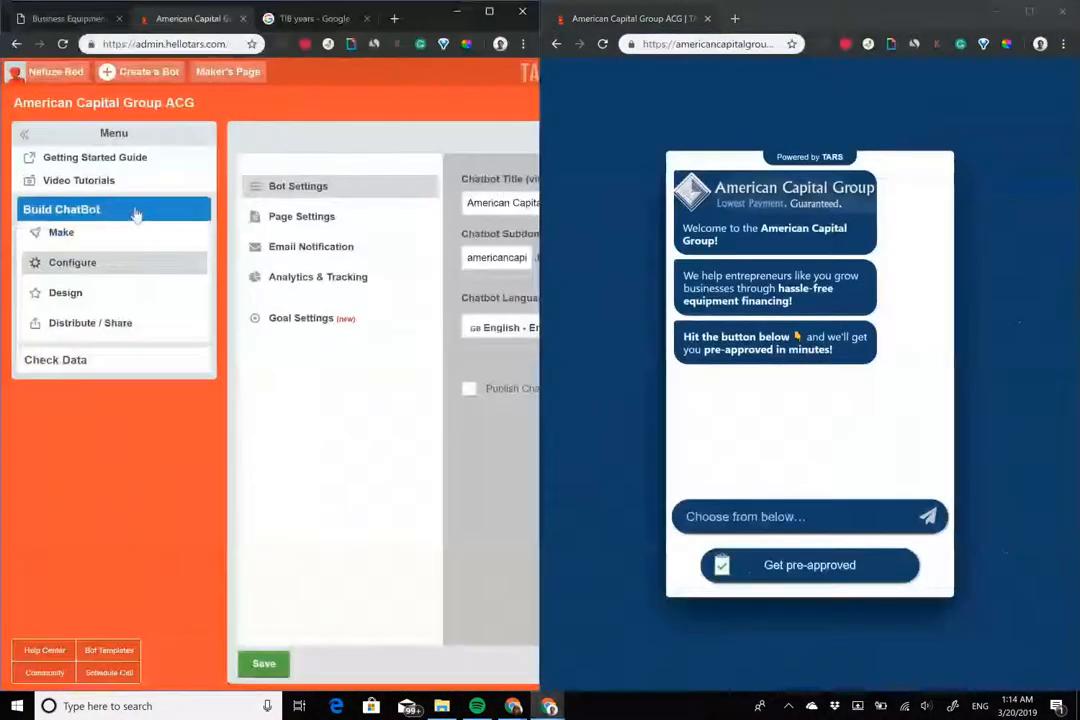
Show the equipment financing site at 75% zoom beside the chatbot, highlighting its page, form and chat text
click(60, 20)
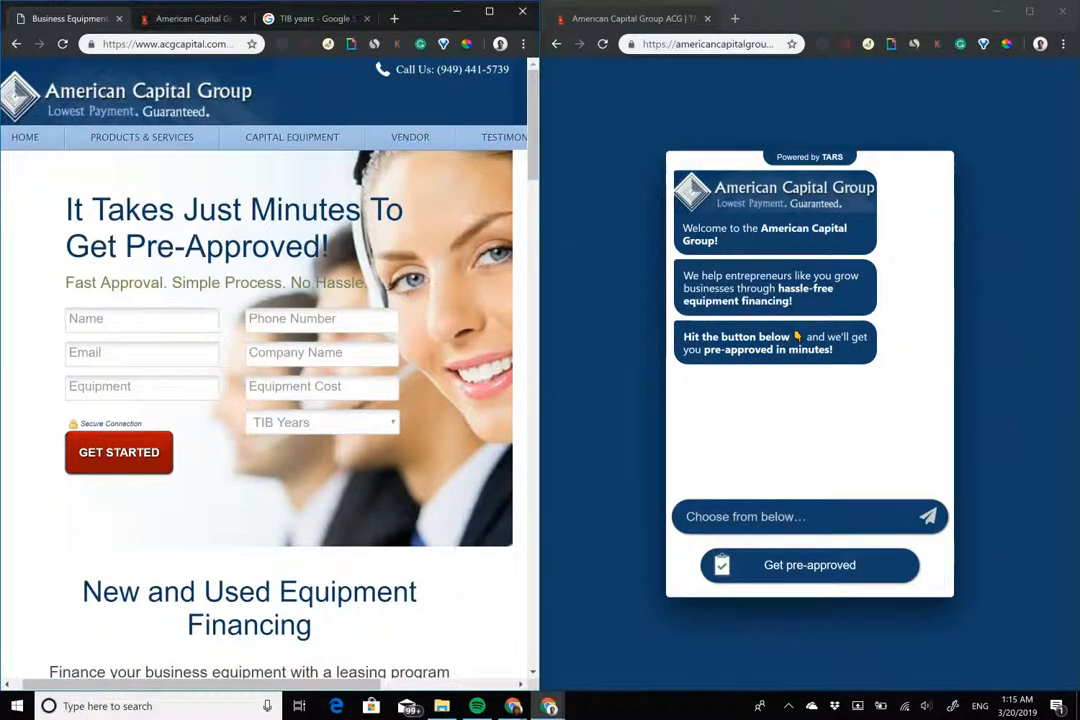
key(ctrl+minus)
key(ctrl+minus)
key(ctrl+minus)
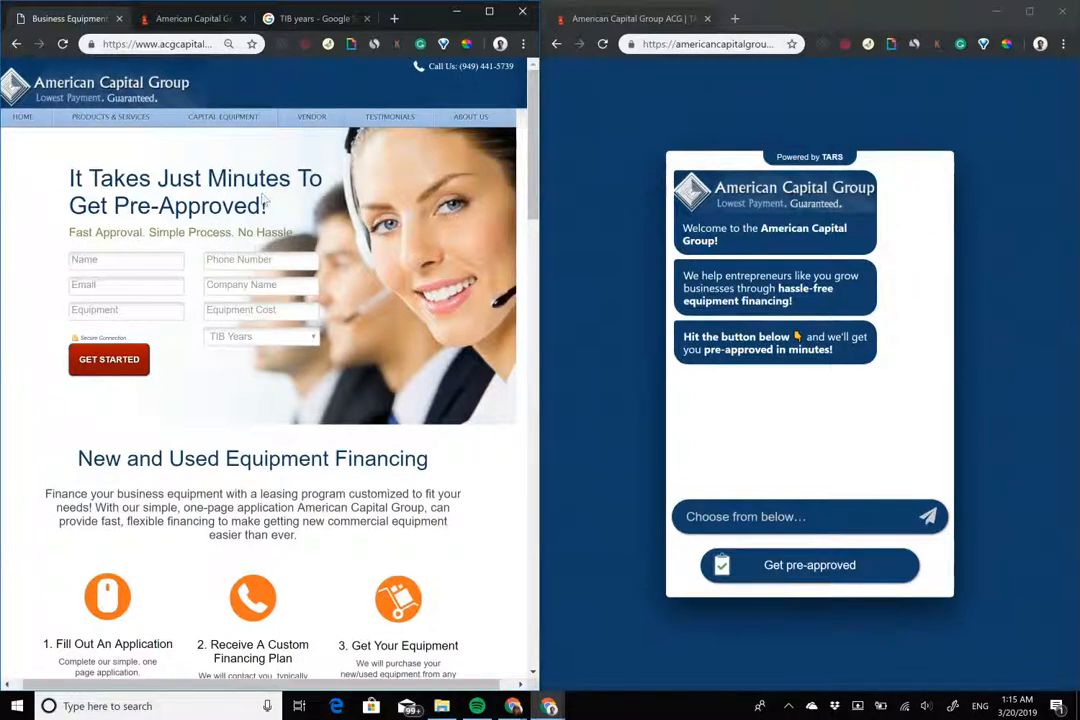
drag(38, 168, 299, 312)
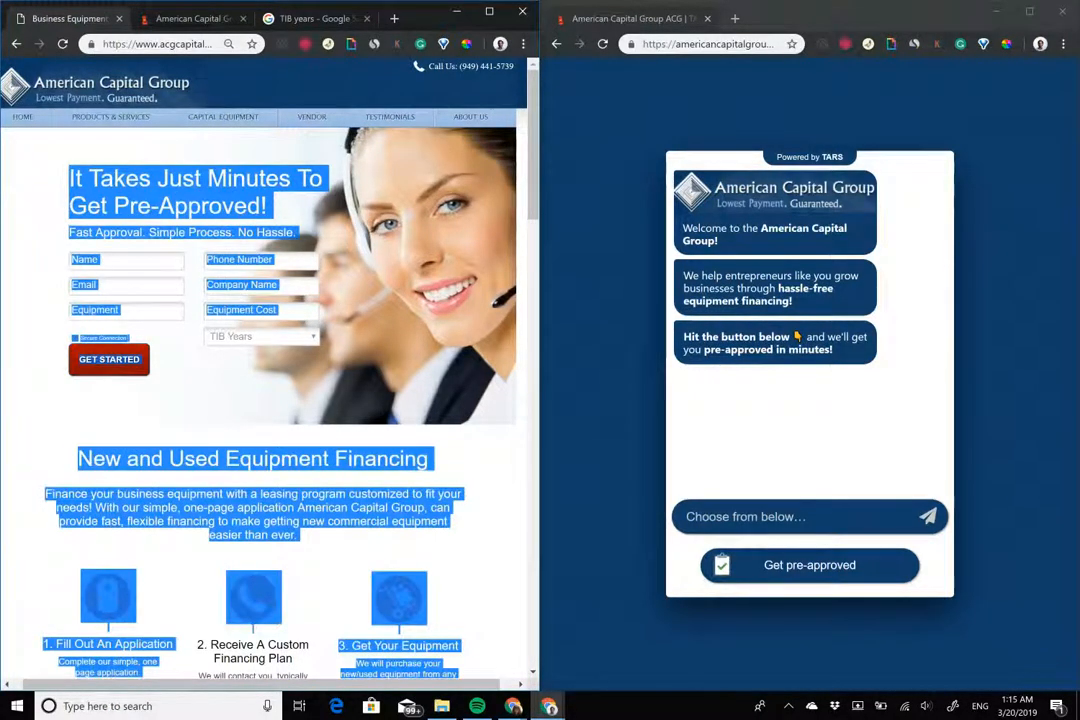
click(383, 346)
drag(536, 201, 537, 204)
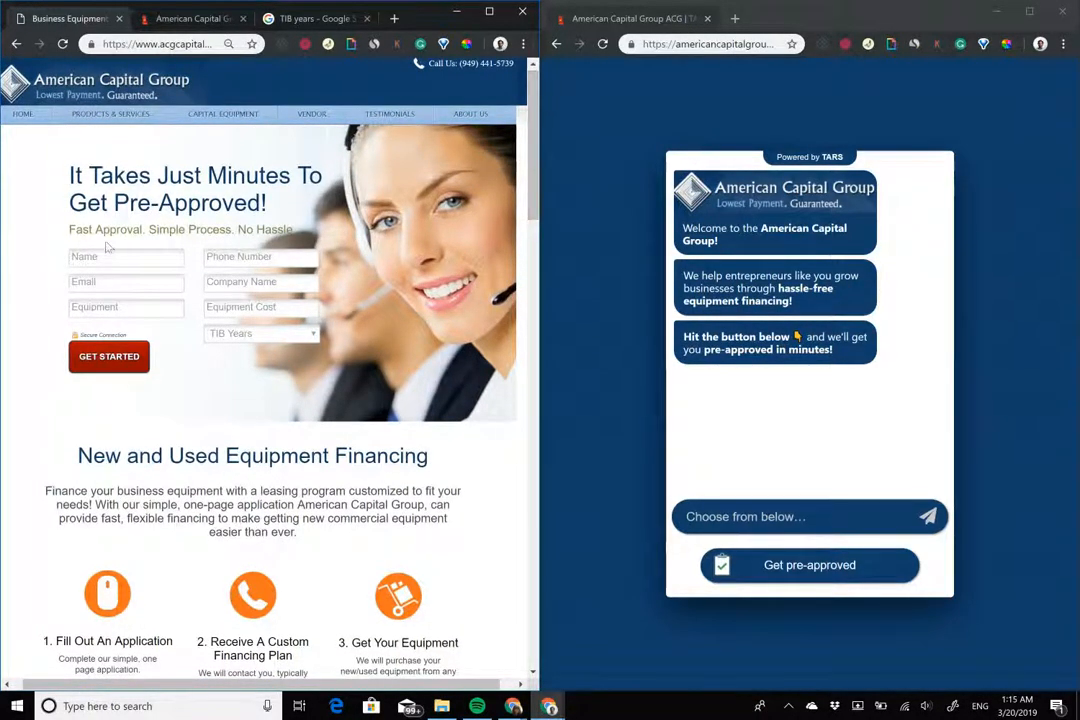
drag(64, 228, 330, 350)
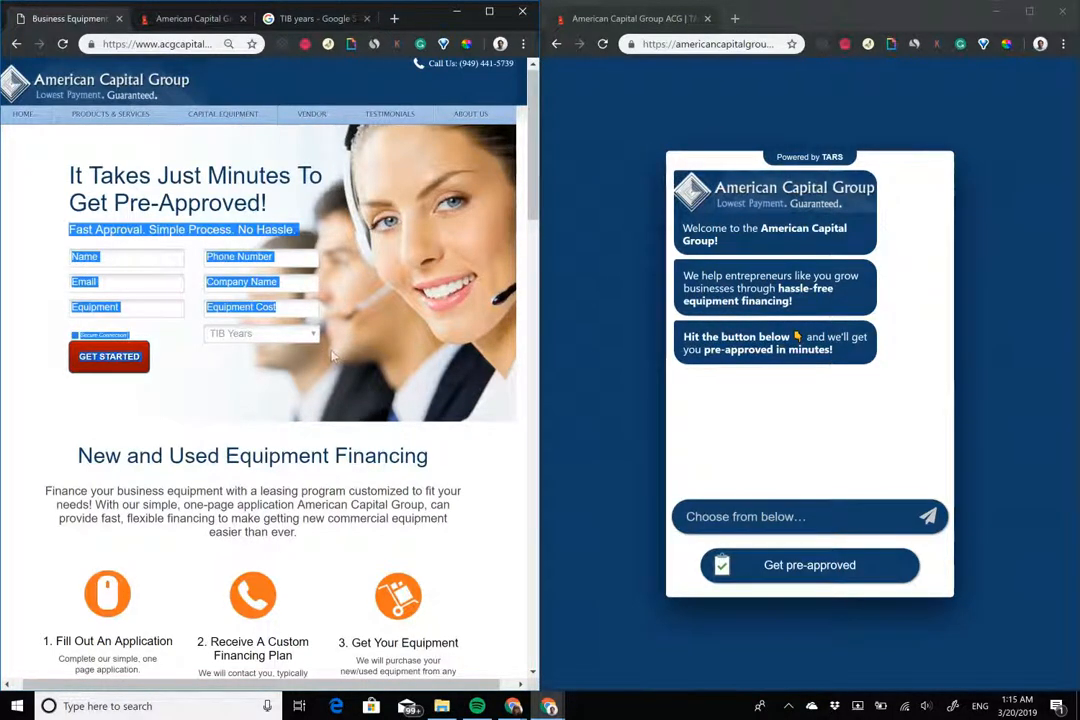
click(365, 254)
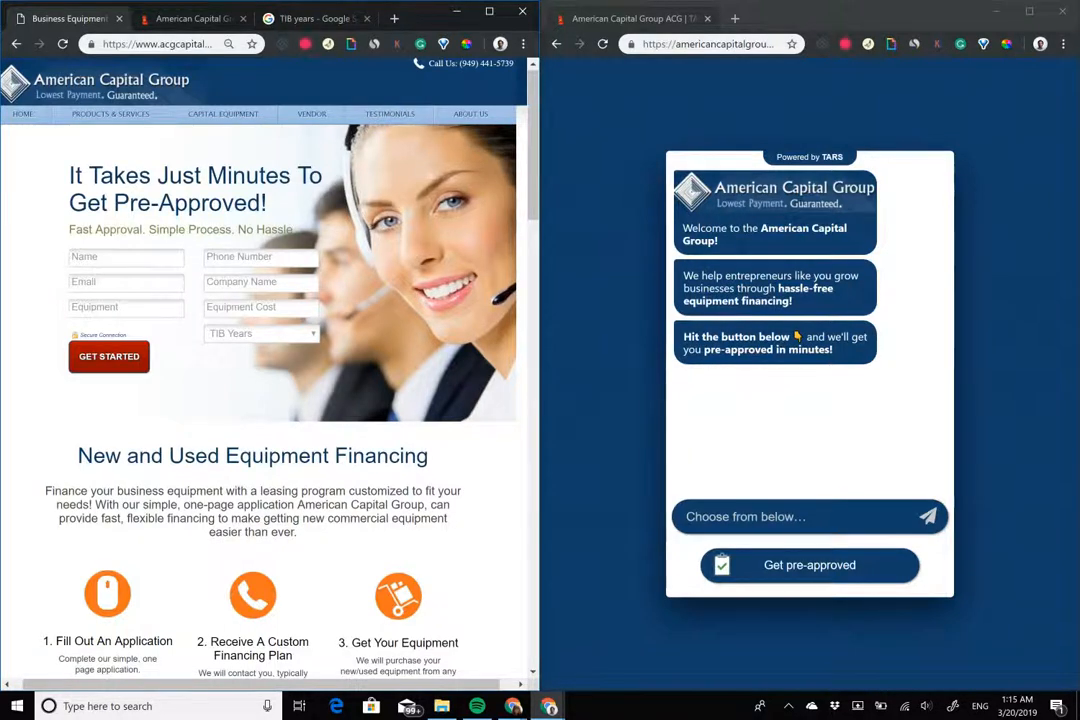
drag(680, 224, 797, 340)
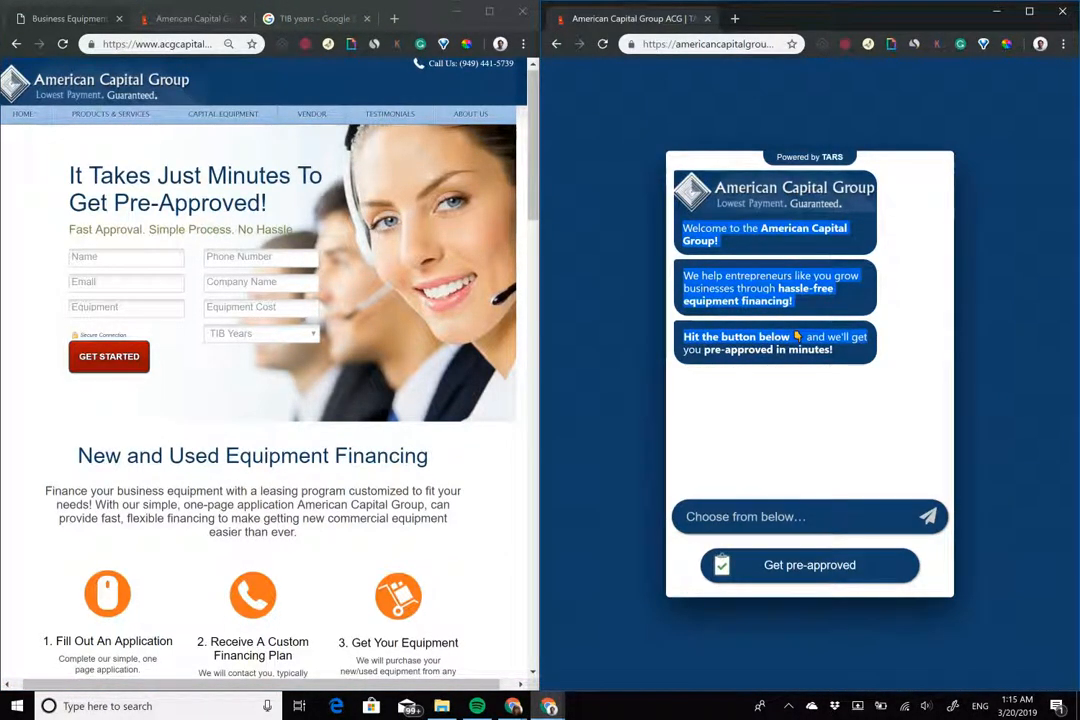
click(797, 340)
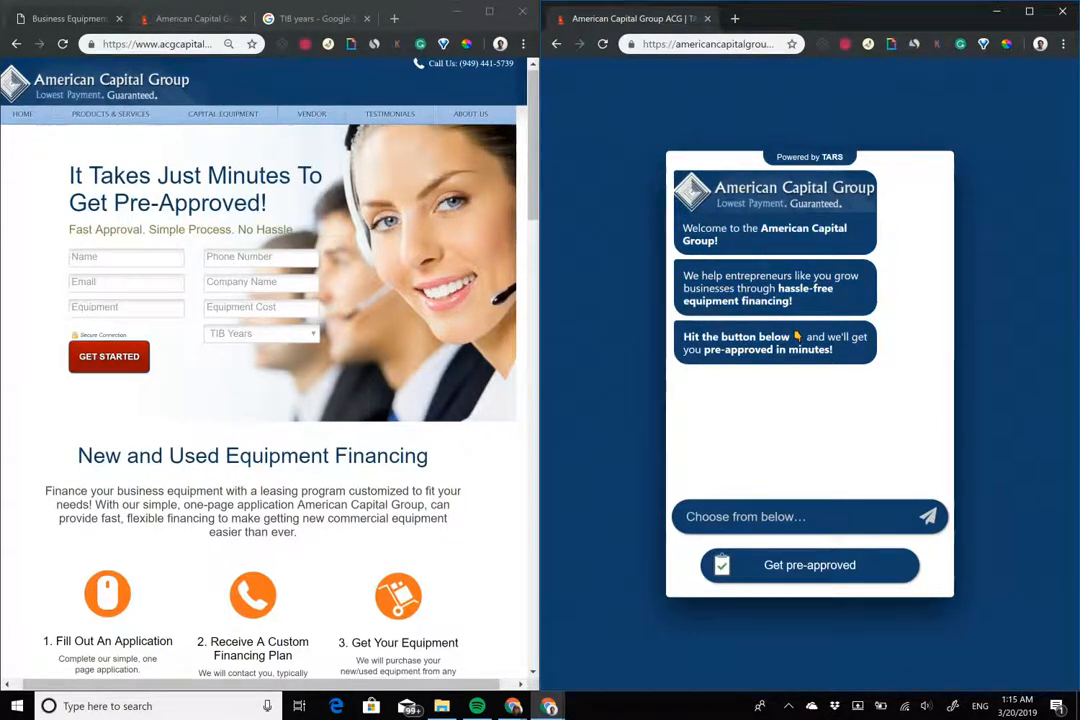
key(ctrl+a)
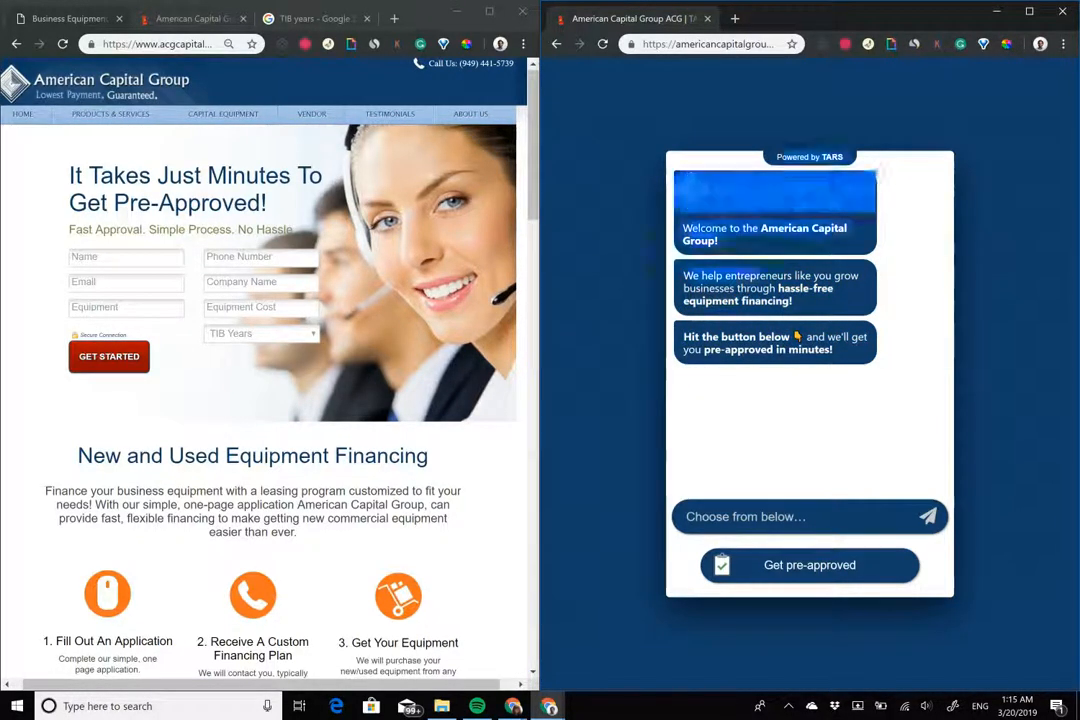
Start the pre-approval chat in the live bot and submit the applicant's full name
click(612, 240)
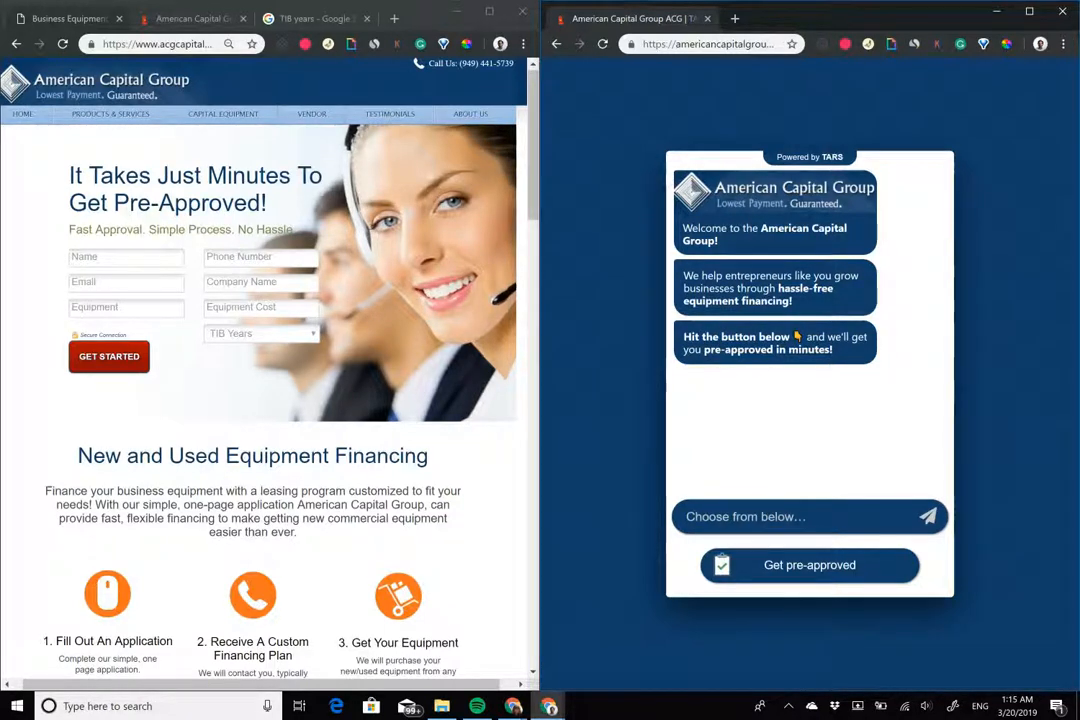
click(810, 566)
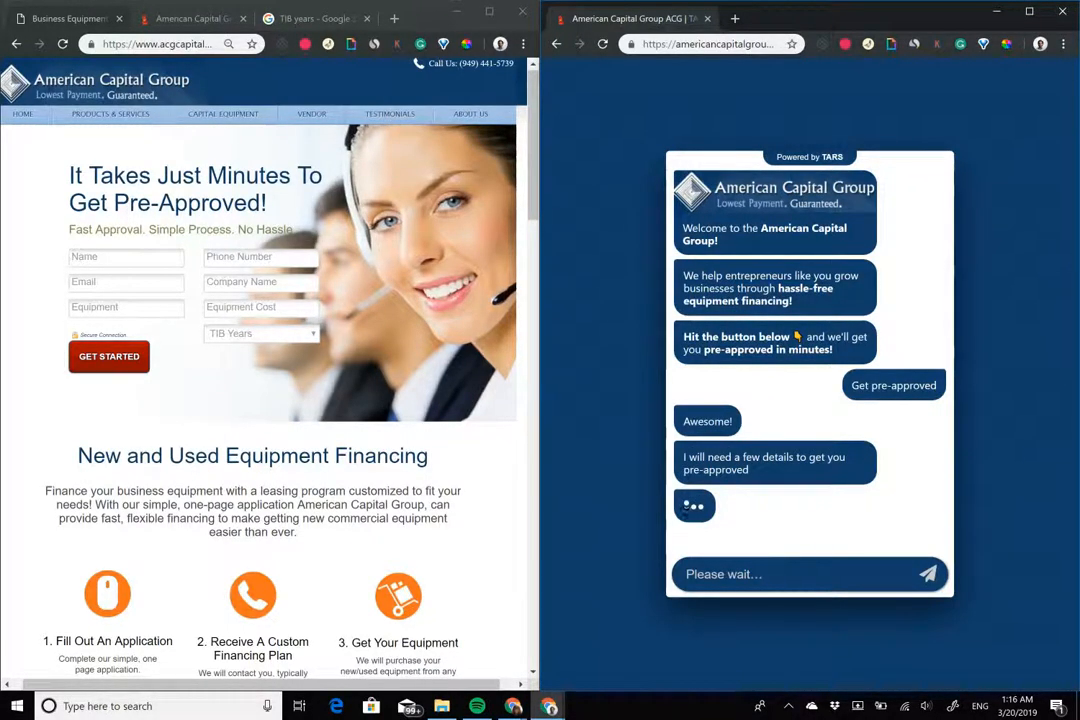
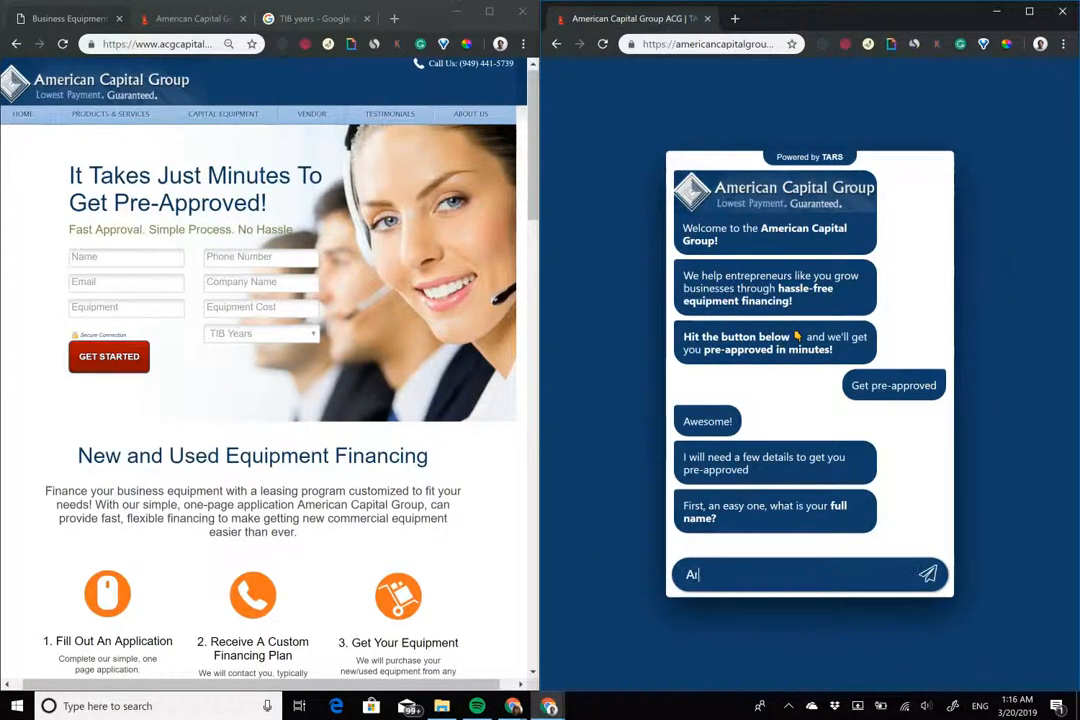
key(Return)
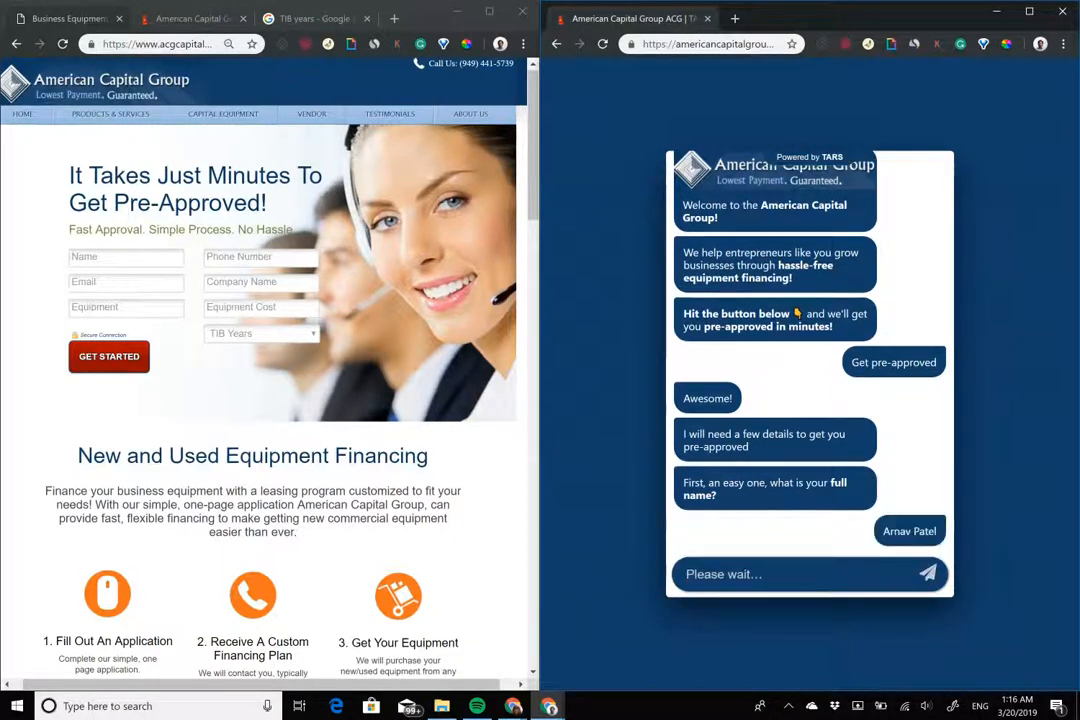